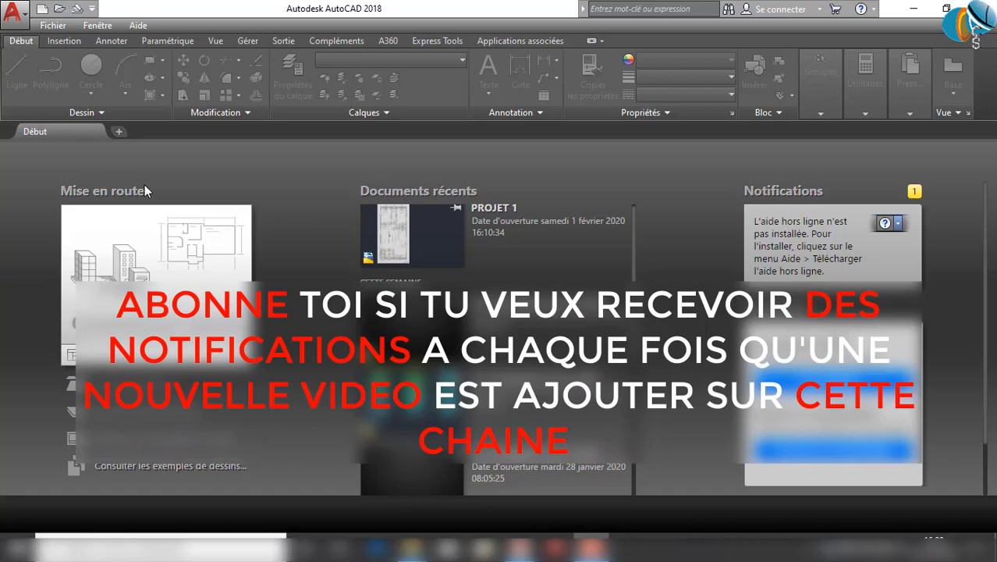
# Open the recent drawing PROJET 1
pyautogui.click(407, 246)
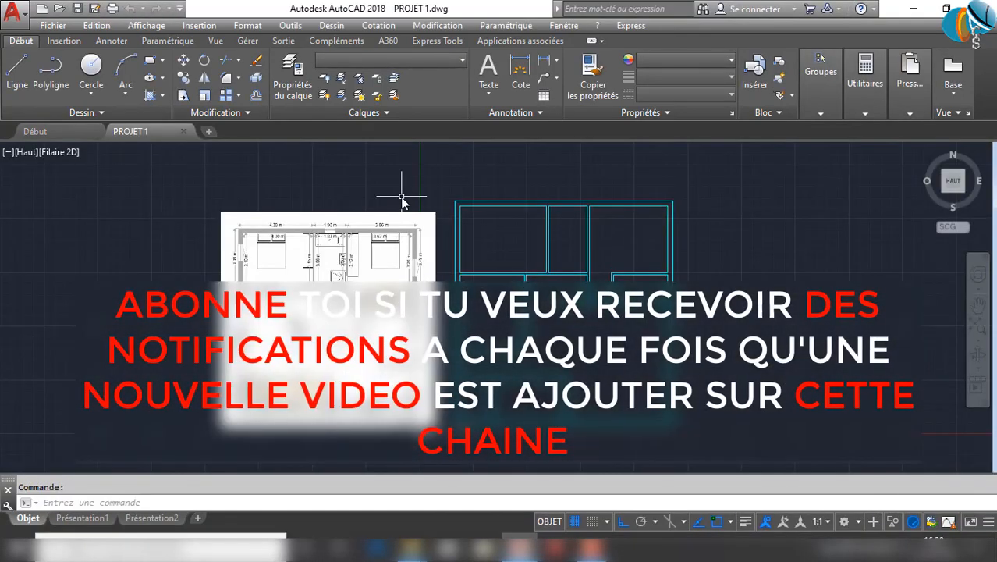
# Examine the reference floor plan's rooms, dimensions, doors and windows, and compare them with the wall outline drawn beside it
pyautogui.scroll(4, 286, 290)
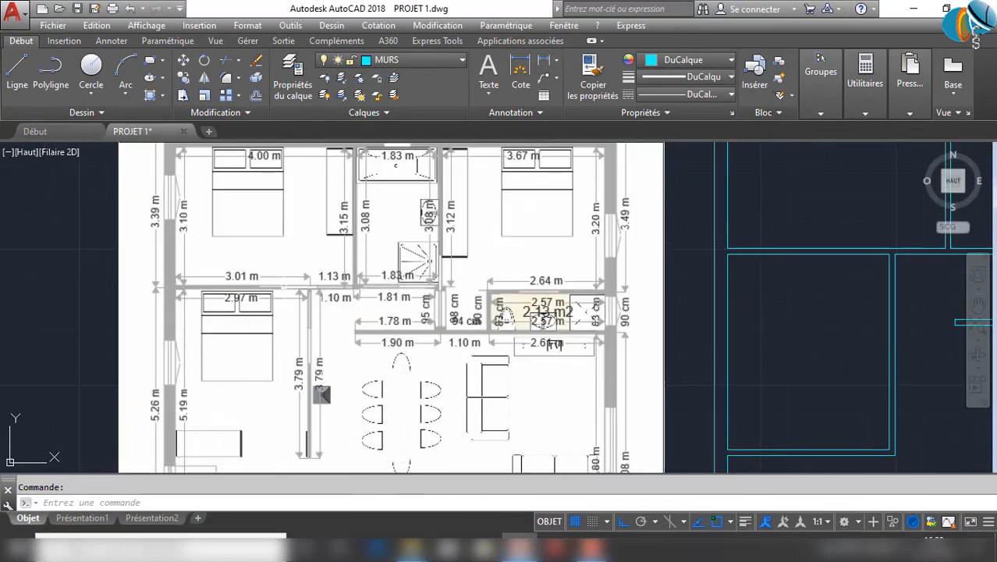
pyautogui.moveTo(301, 414); pyautogui.dragTo(309, 344, button='middle')
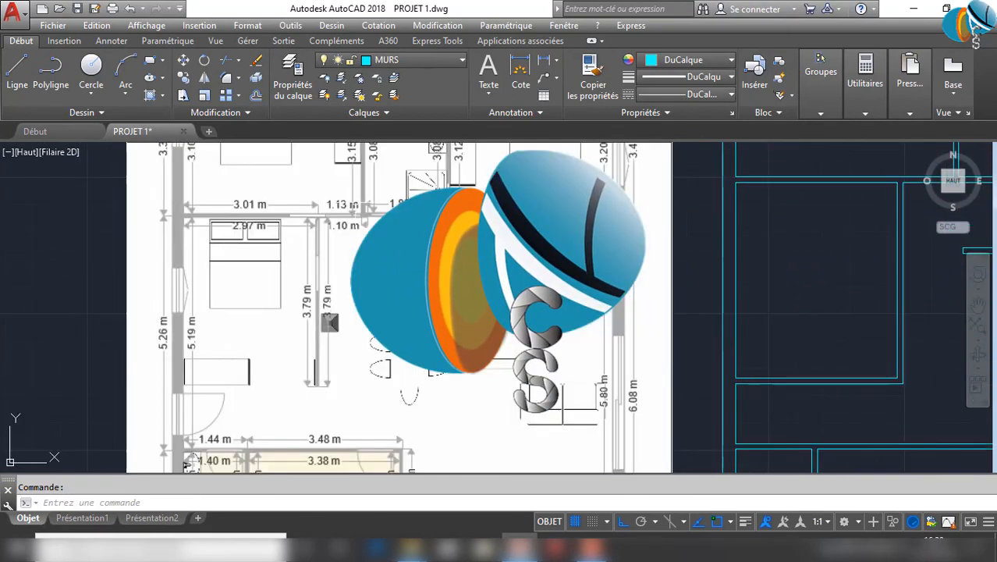
pyautogui.moveTo(424, 378); pyautogui.dragTo(424, 347, button='middle')
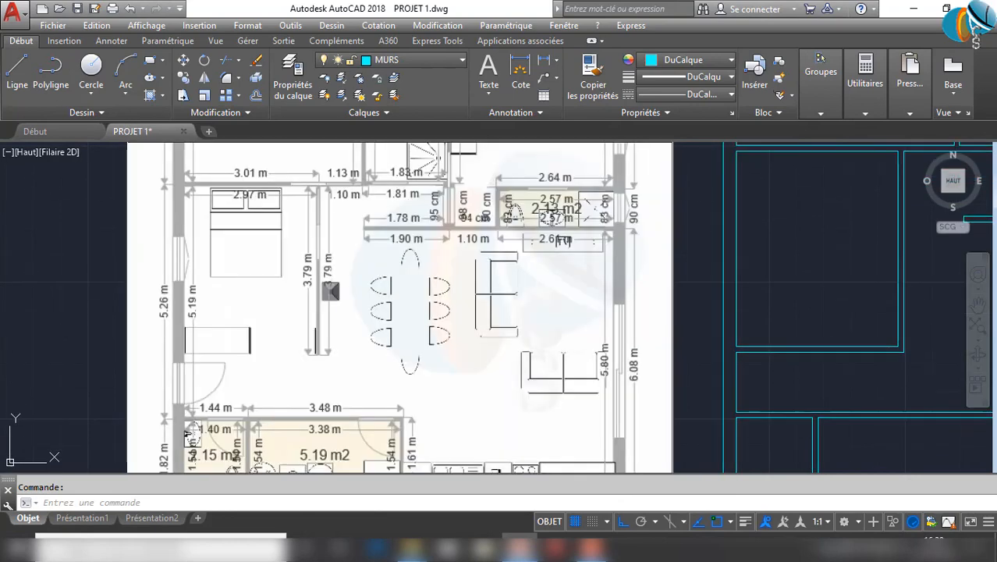
pyautogui.scroll(-2, 449, 336)
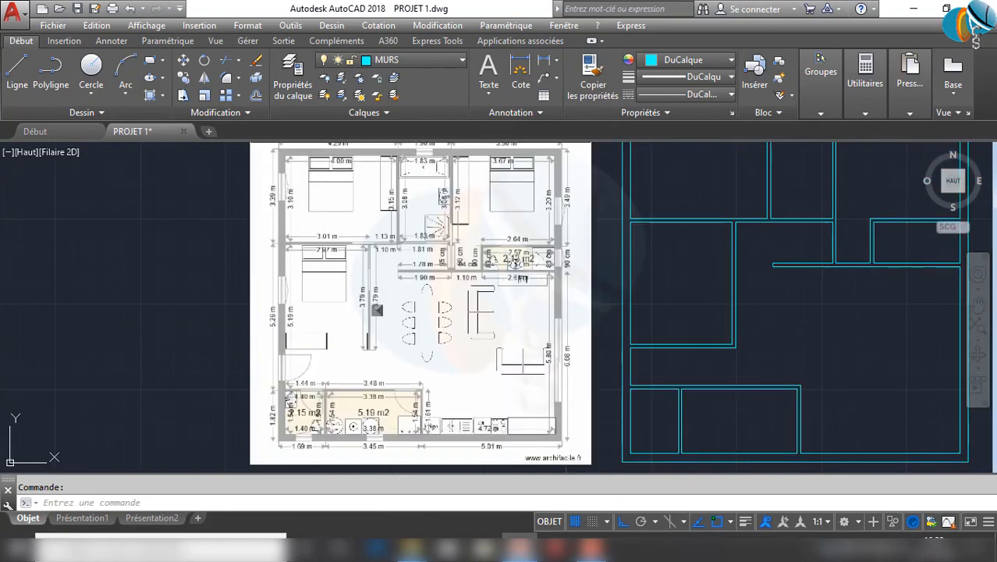
pyautogui.scroll(2, 348, 277)
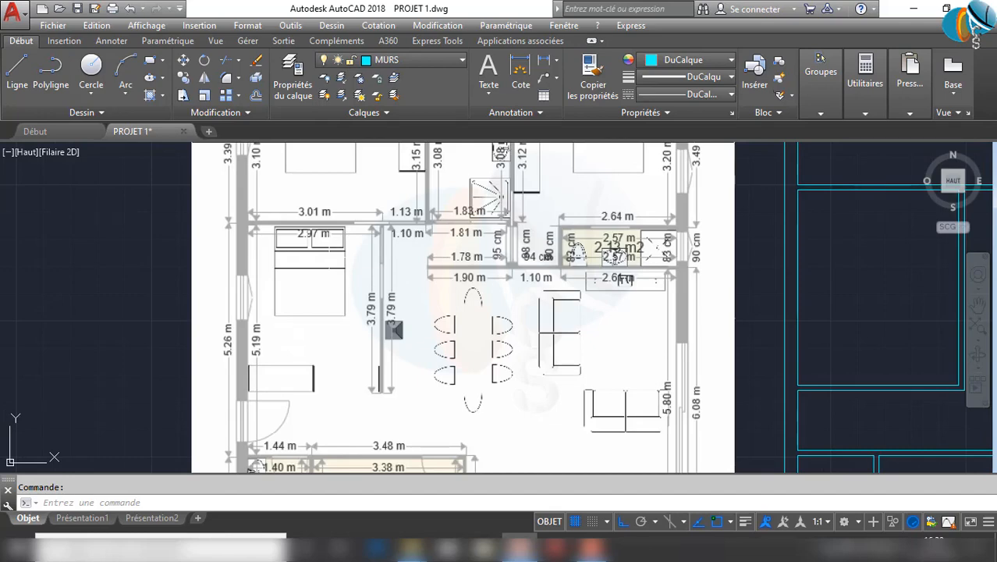
pyautogui.scroll(-3, 363, 293)
pyautogui.scroll(4, 406, 214)
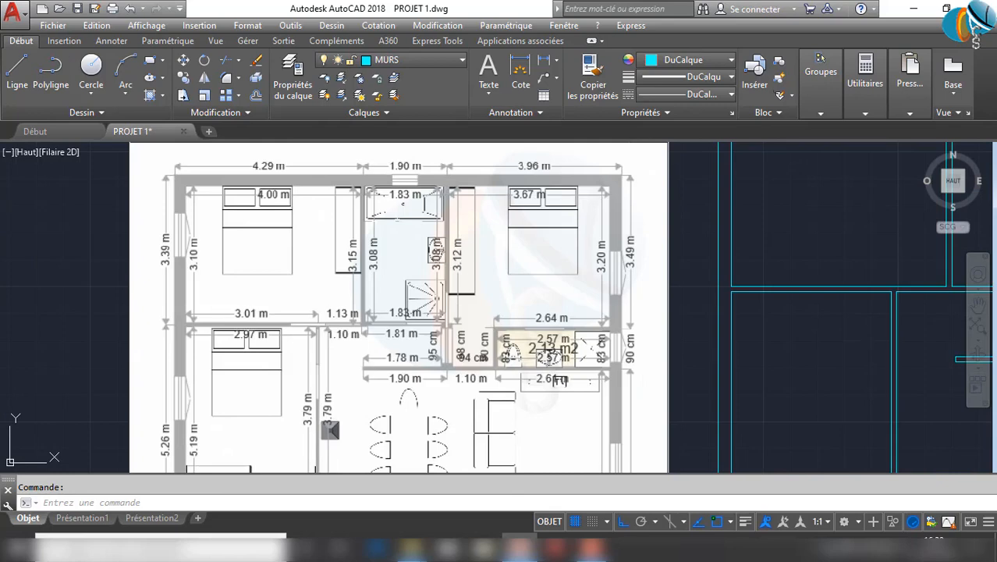
pyautogui.scroll(-3, 624, 265)
pyautogui.scroll(5, 659, 267)
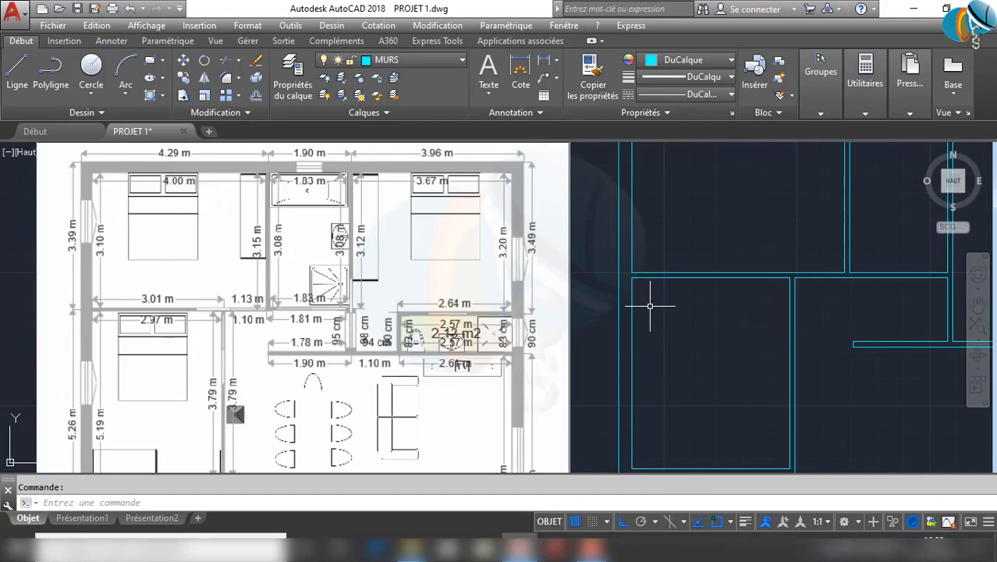
pyautogui.scroll(-3, 671, 313)
pyautogui.scroll(2, 268, 185)
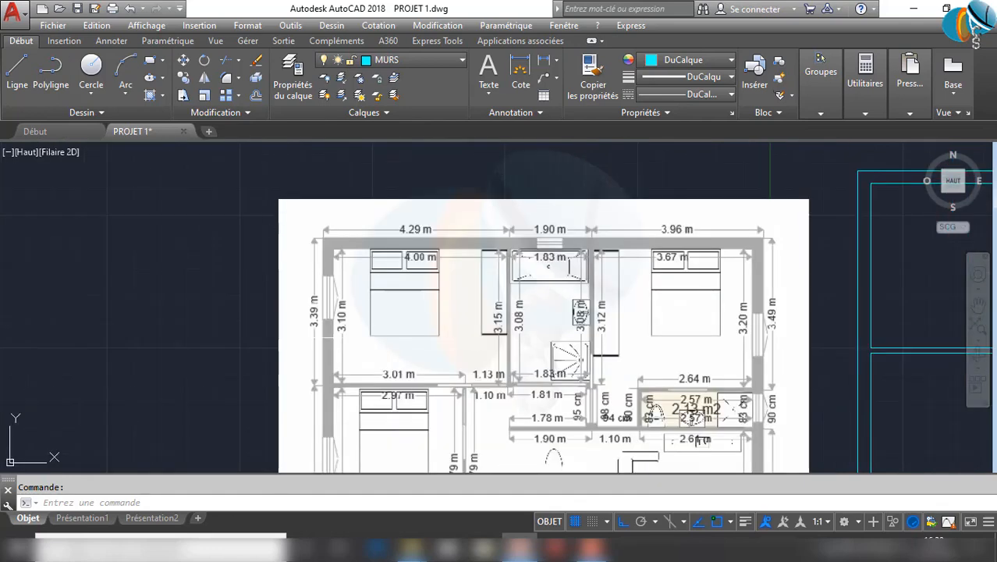
pyautogui.scroll(2, 304, 323)
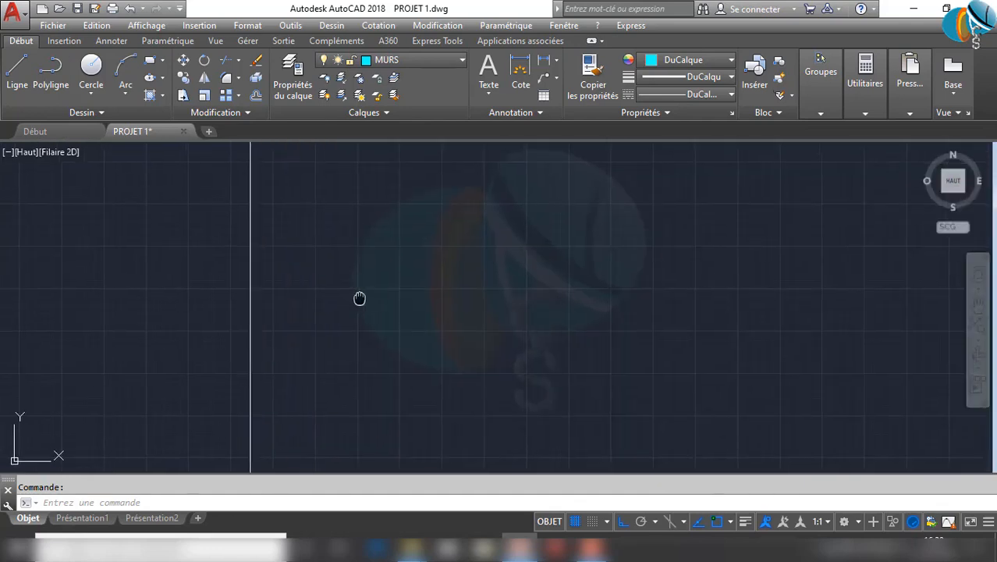
pyautogui.scroll(-2, 351, 234)
pyautogui.scroll(2, 523, 312)
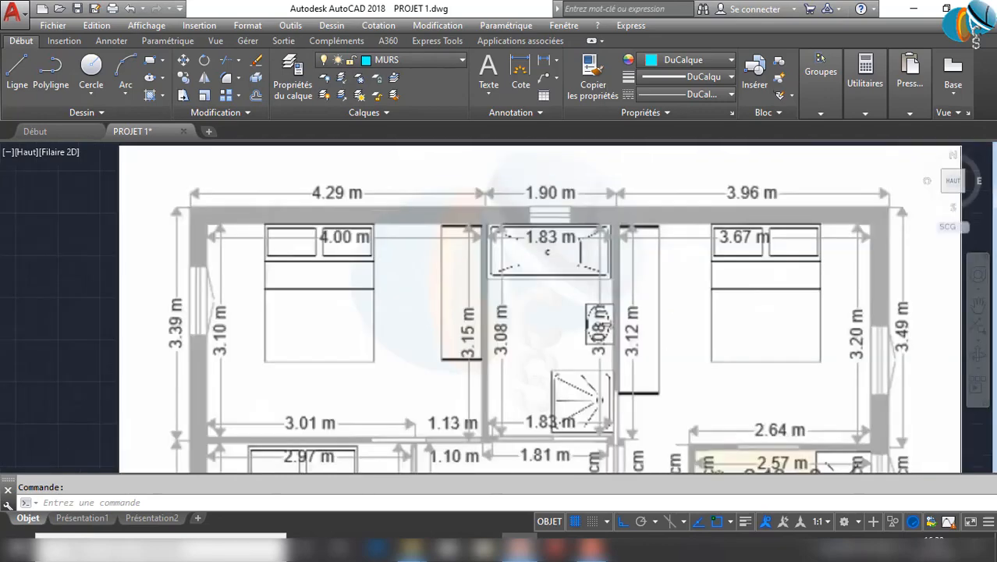
pyautogui.scroll(-1, 780, 374)
pyautogui.scroll(2, 781, 374)
pyautogui.scroll(-2, 780, 351)
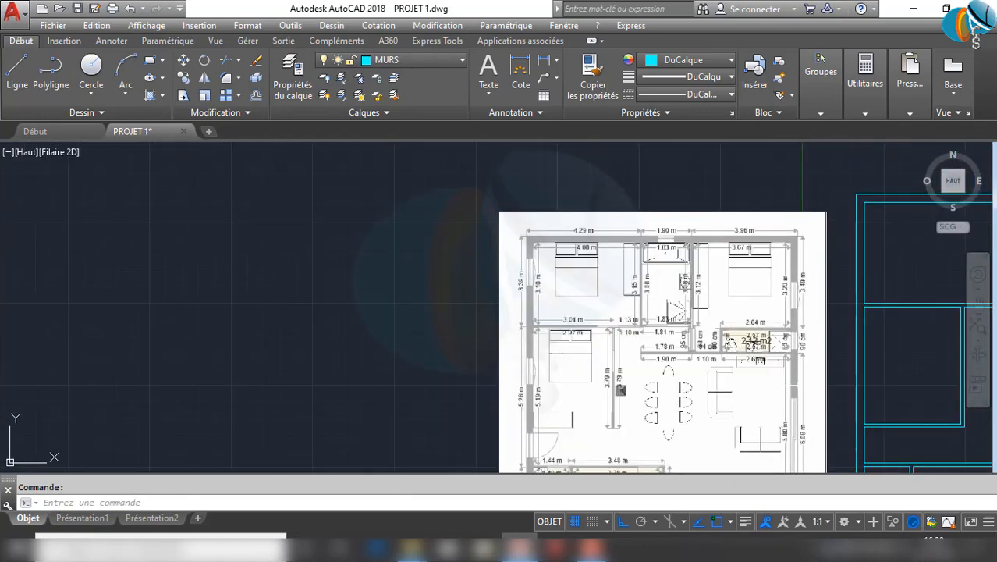
pyautogui.scroll(4, 774, 231)
pyautogui.scroll(-3, 775, 231)
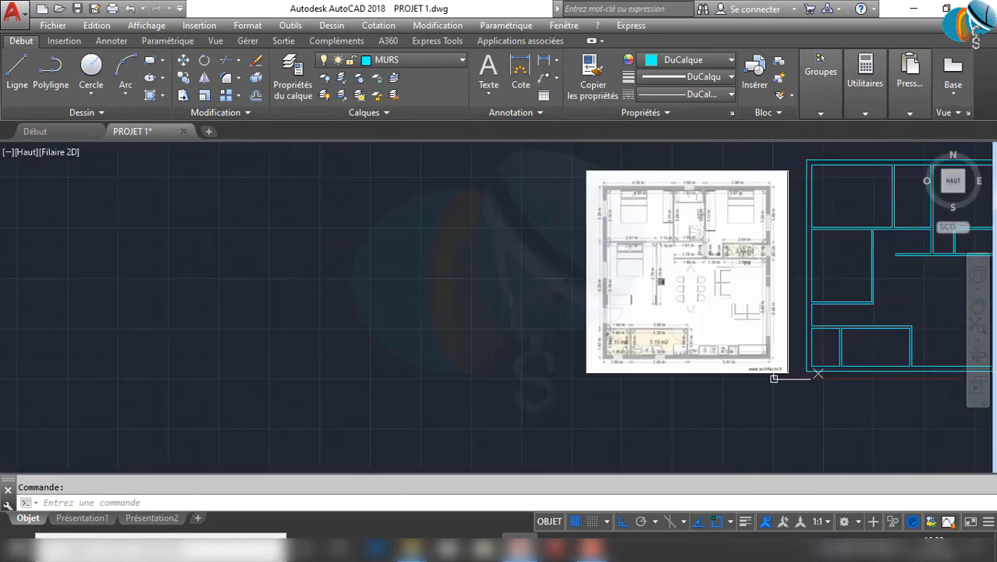
pyautogui.scroll(4, 824, 374)
pyautogui.scroll(-4, 641, 318)
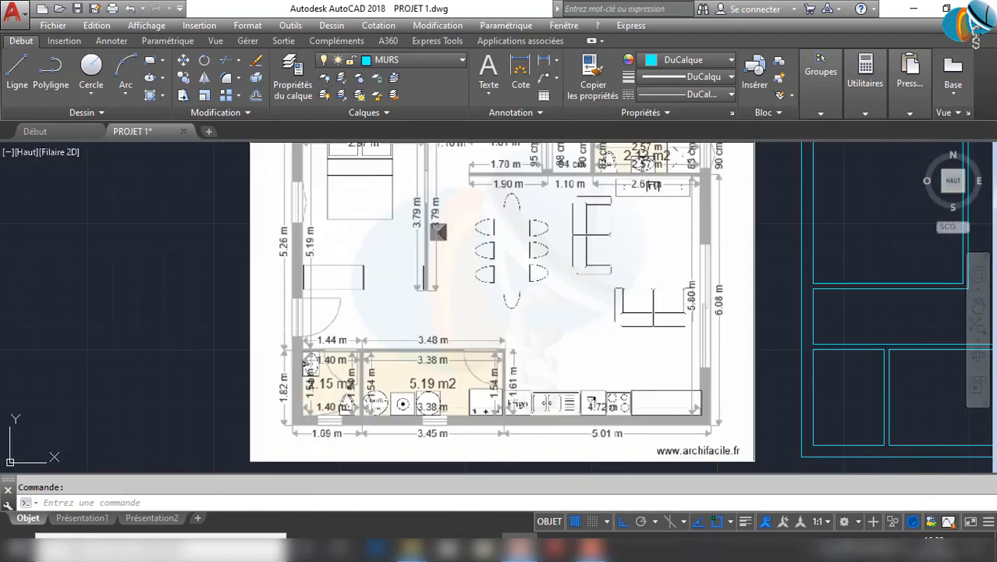
pyautogui.scroll(2, 292, 304)
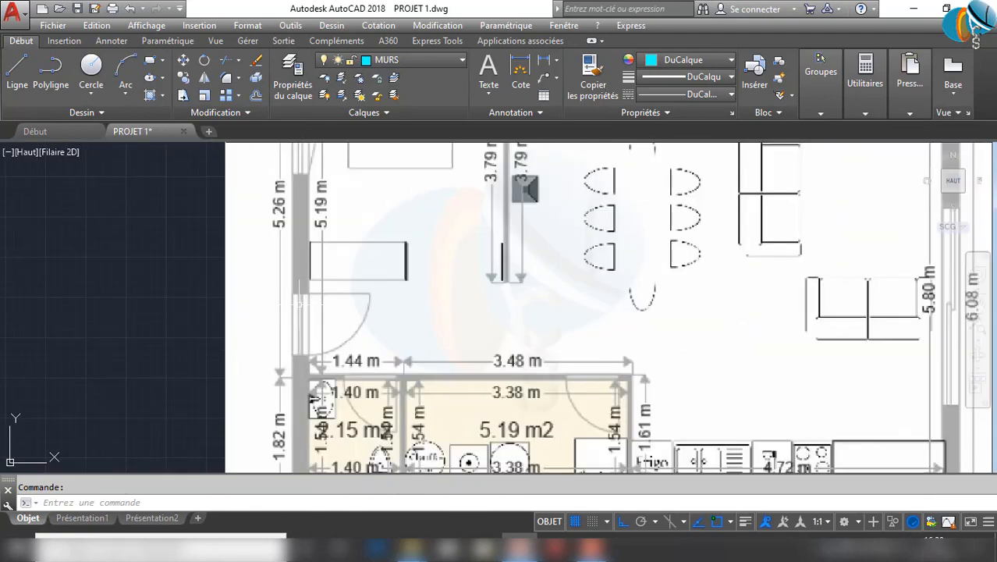
pyautogui.scroll(-3, 320, 327)
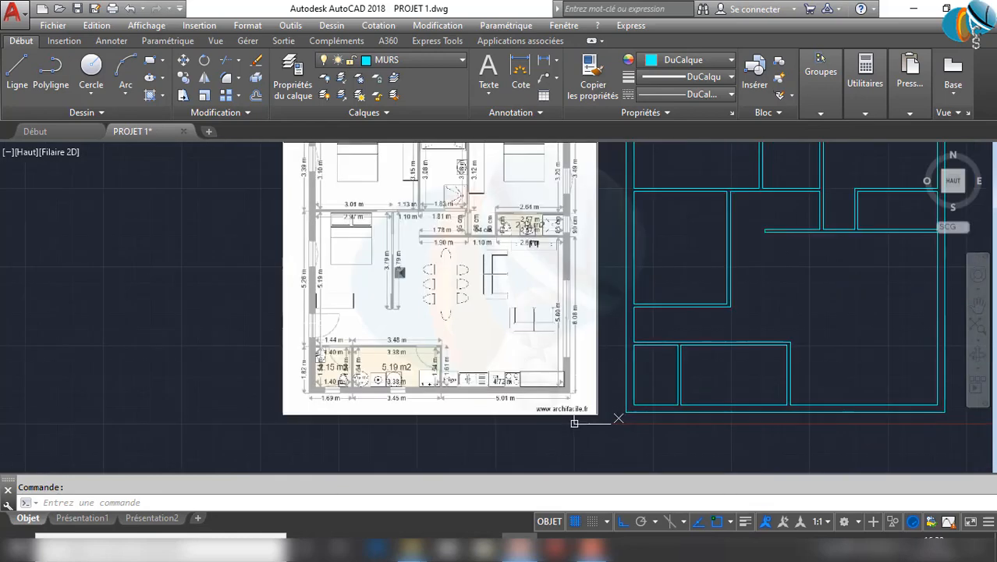
pyautogui.scroll(2, 315, 309)
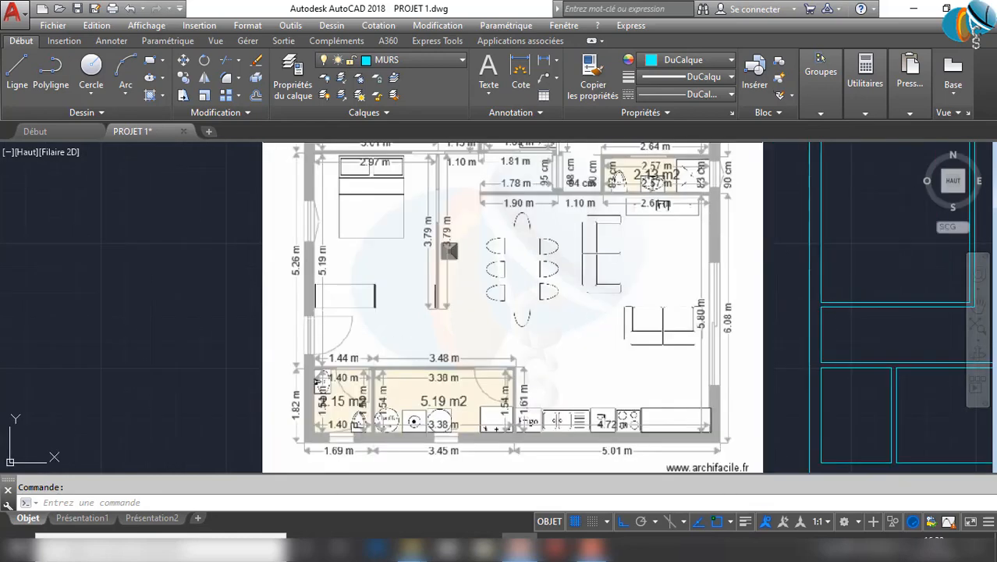
pyautogui.moveTo(294, 322); pyautogui.dragTo(247, 360, button='middle')
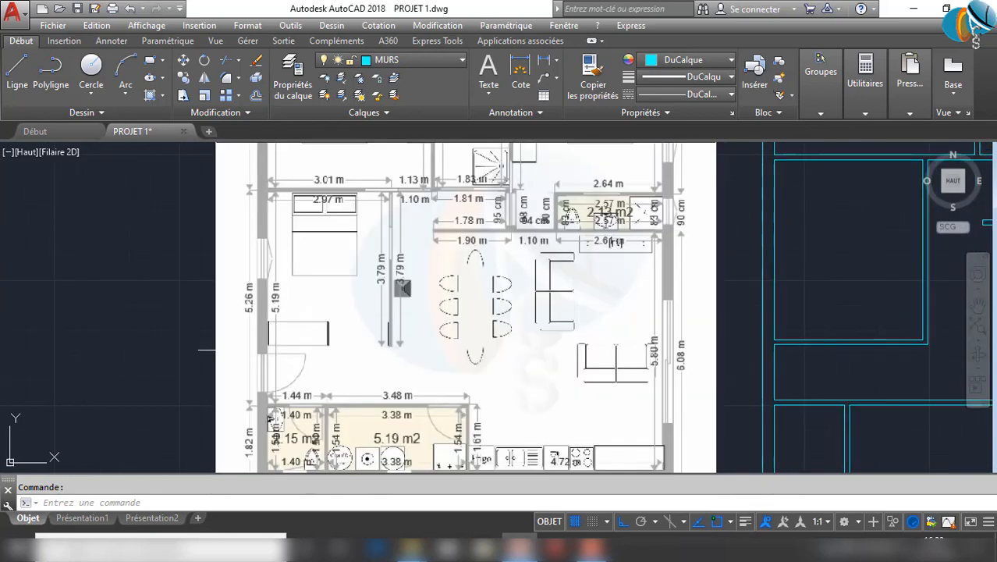
pyautogui.click(774, 378)
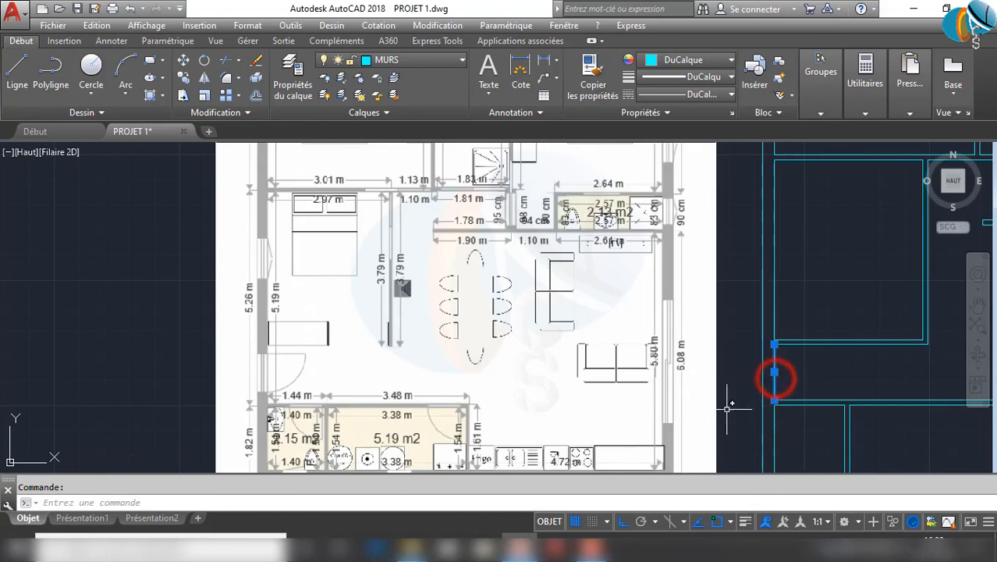
pyautogui.hotkey('ctrl', 'z')
pyautogui.hotkey('ctrl', 'z')
pyautogui.hotkey('ctrl', 'z')
pyautogui.hotkey('ctrl', 'z')
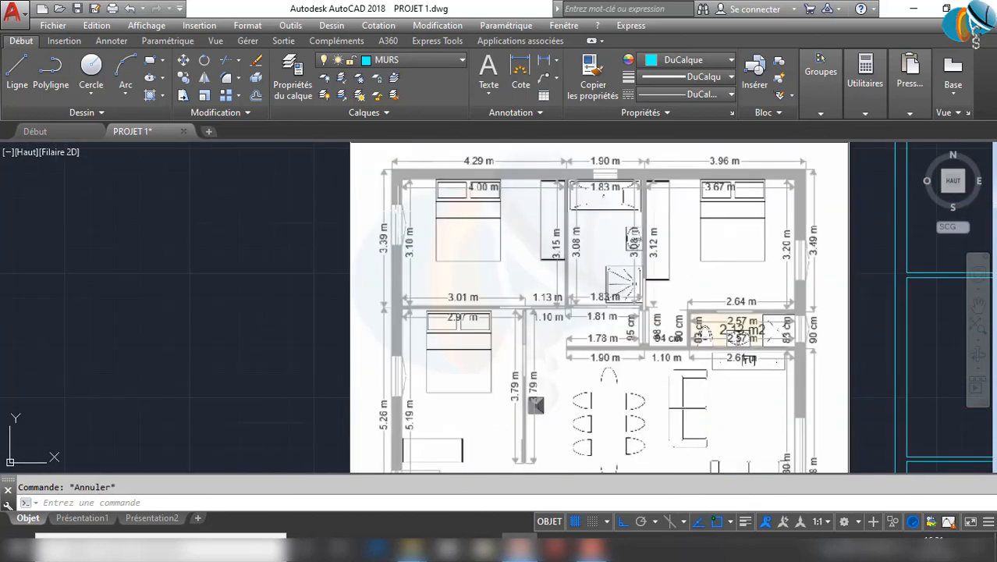
pyautogui.hotkey('ctrl', 'z')
pyautogui.hotkey('ctrl', 'z')
pyautogui.hotkey('ctrl', 'z')
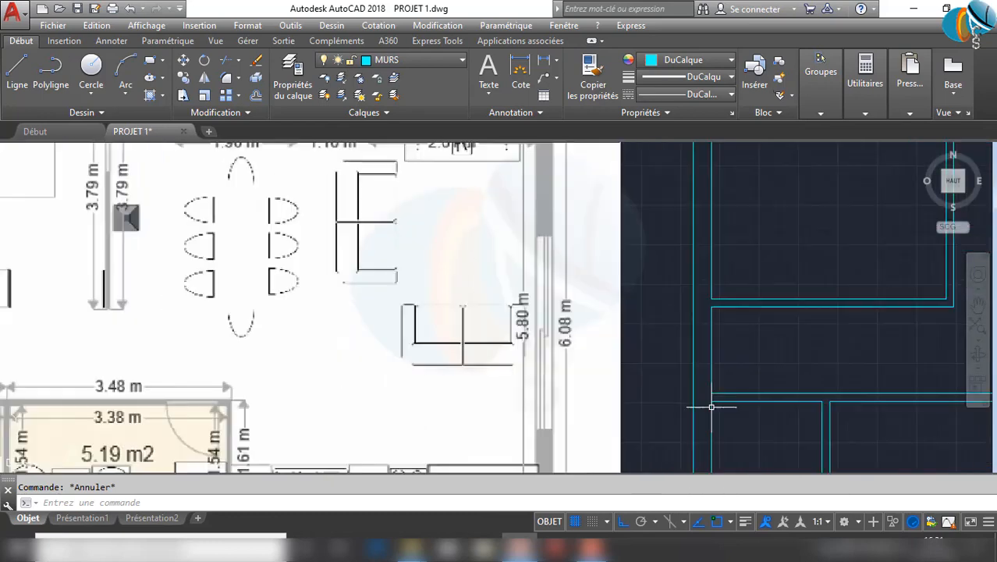
# Try to start a line at the midpoint of the inner exterior-wall segment between the two partitions near the entrance
pyautogui.moveTo(711, 407); pyautogui.dragTo(552, 349, button='middle')
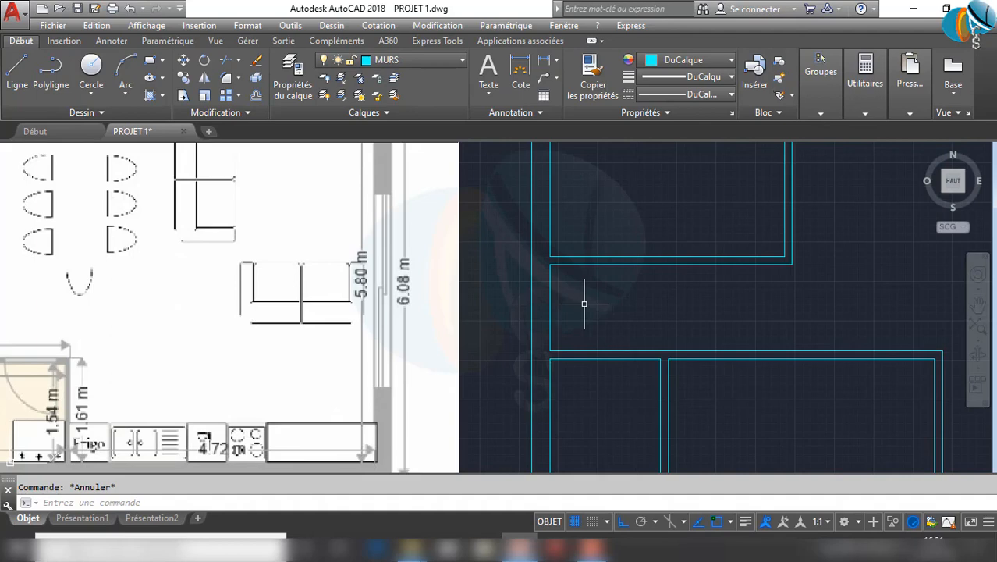
pyautogui.write('L')
pyautogui.press('Return')
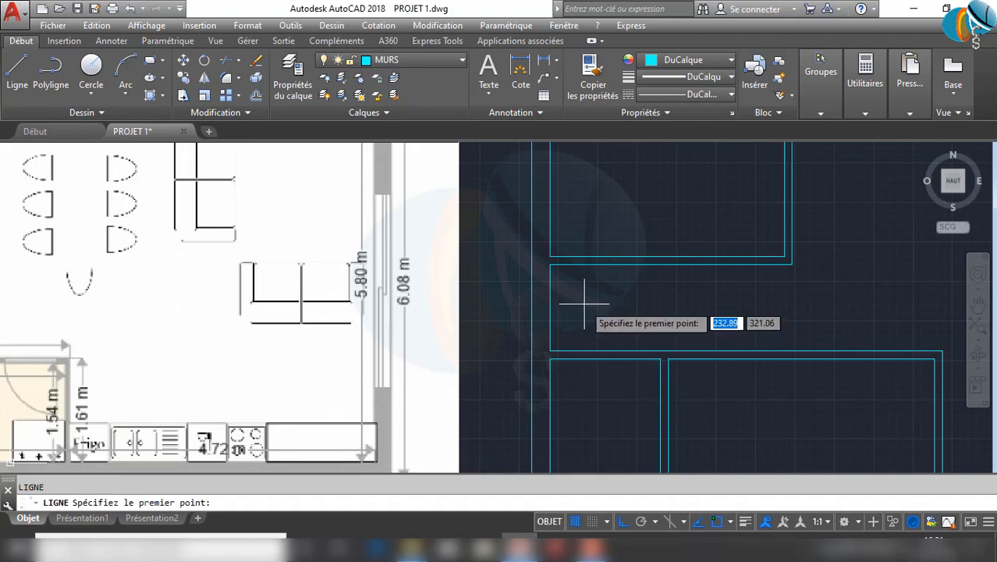
pyautogui.scroll(2, 552, 307)
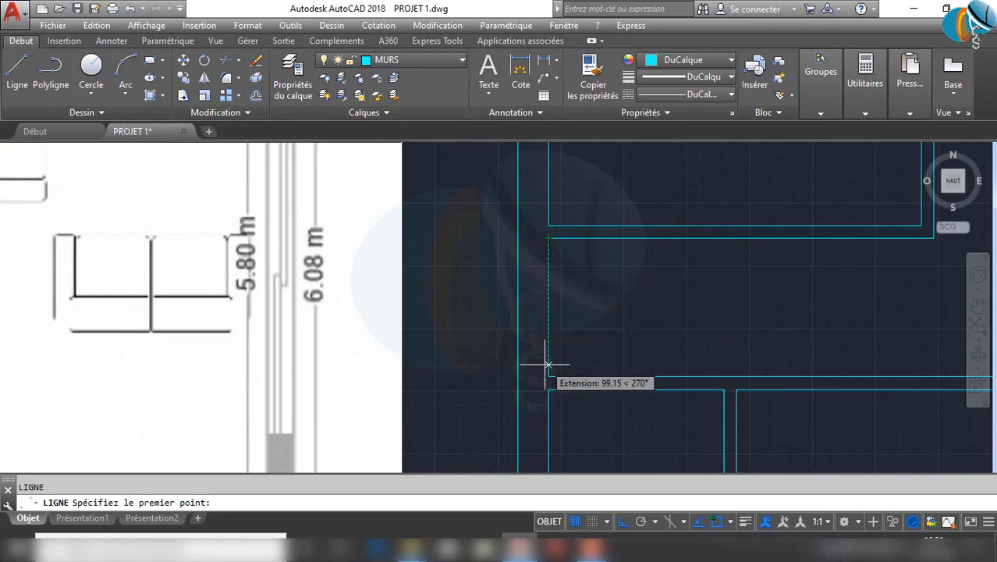
pyautogui.click(550, 307)
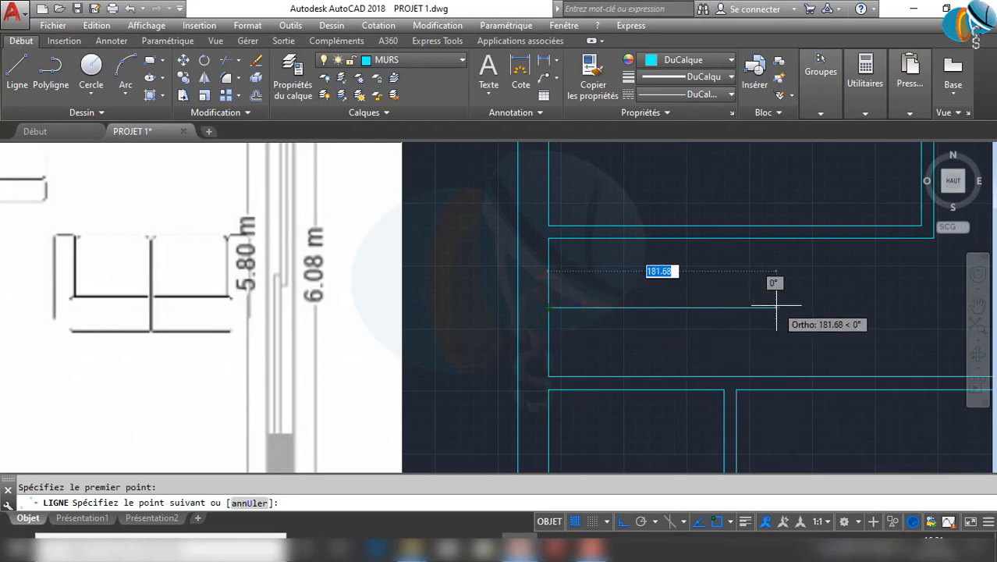
pyautogui.press('Escape')
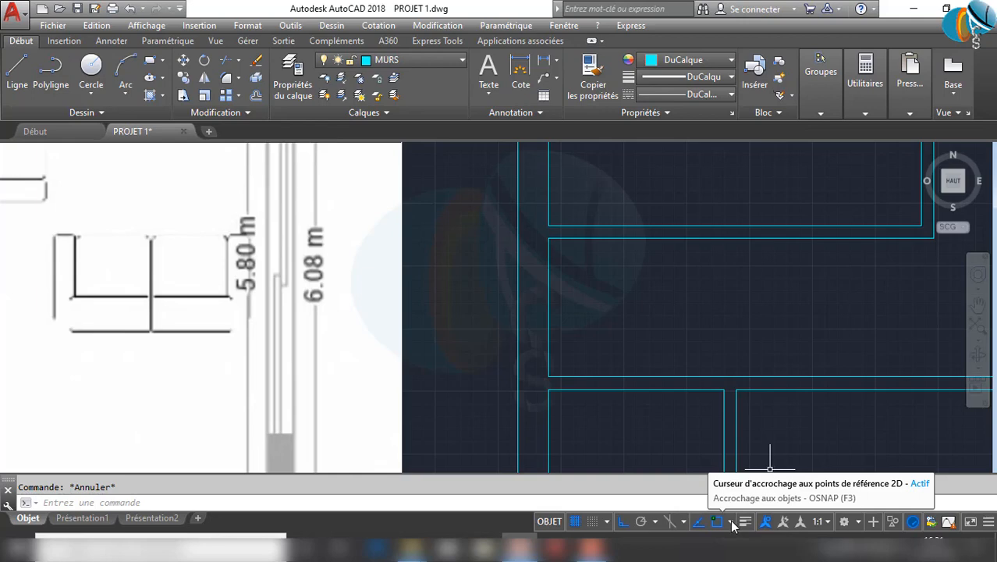
# Review which 2D object snap modes are enabled
pyautogui.click(732, 523)
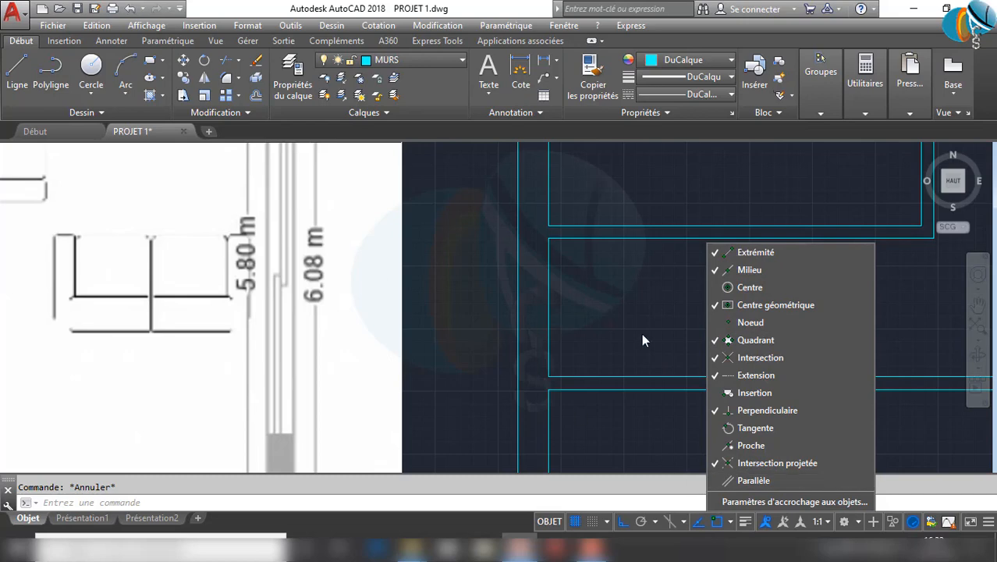
pyautogui.click(603, 292)
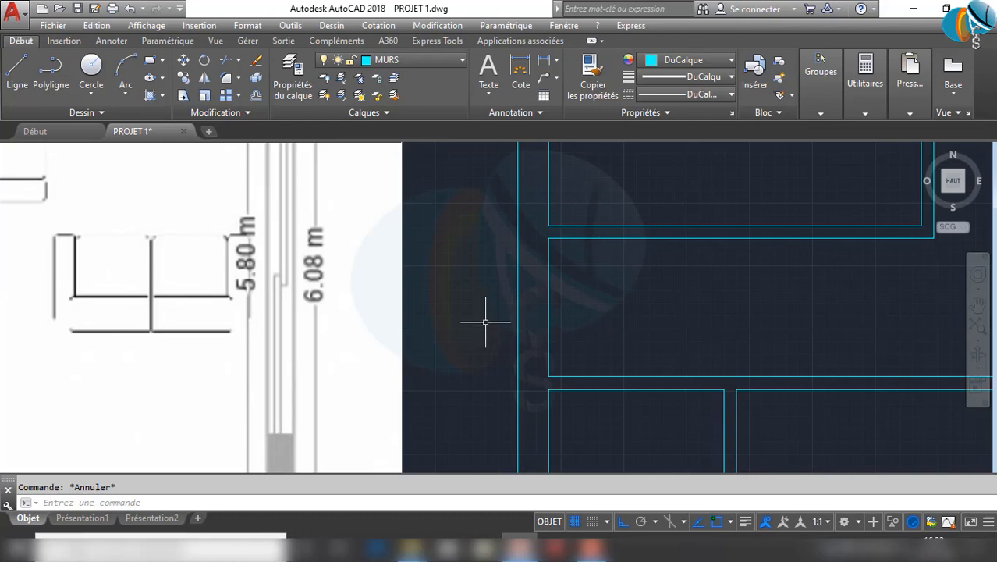
# Turn on lineweight display and check the walls of the whole plan
pyautogui.click(746, 522)
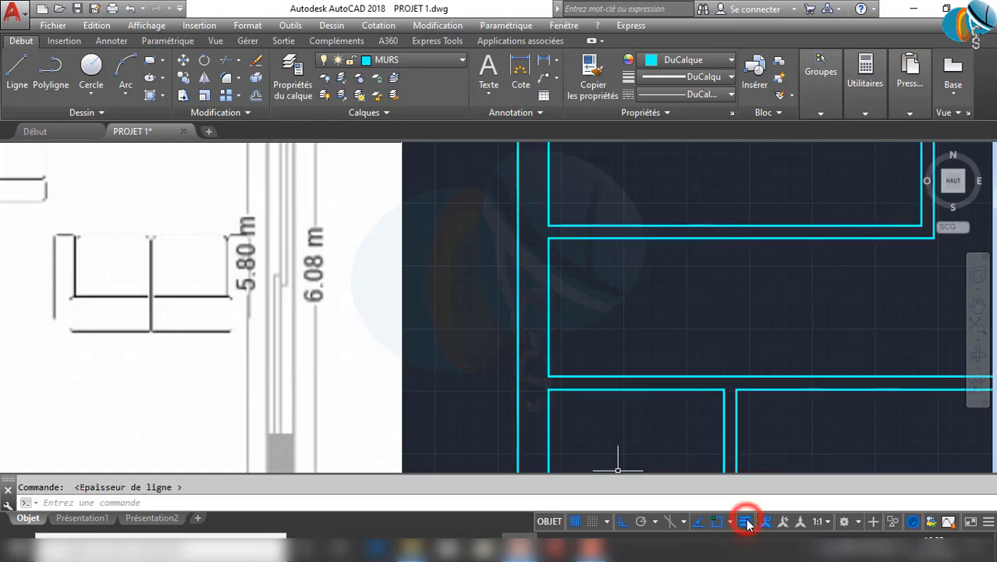
pyautogui.scroll(-5, 722, 308)
pyautogui.moveTo(721, 308); pyautogui.dragTo(674, 459, button='middle')
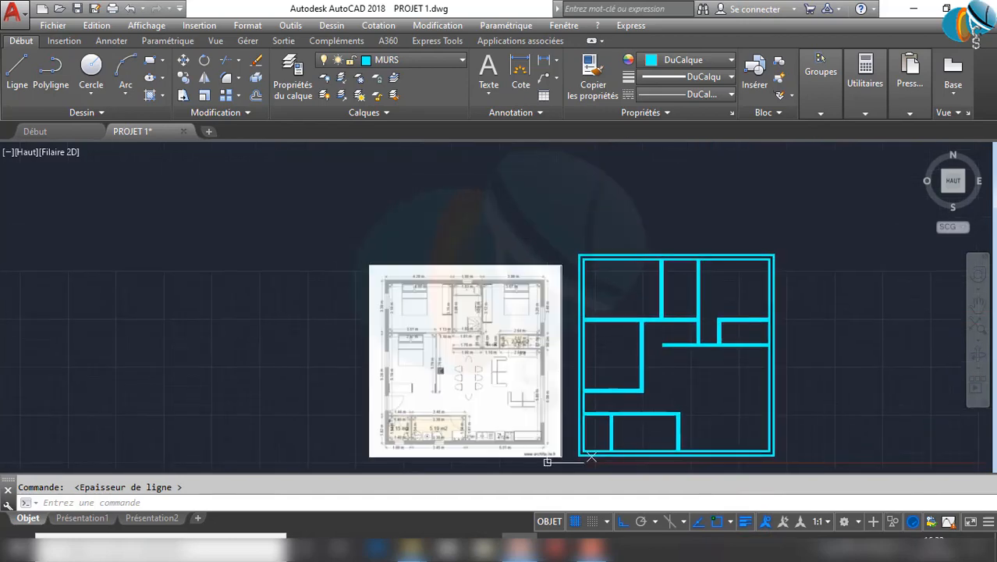
pyautogui.scroll(5, 668, 457)
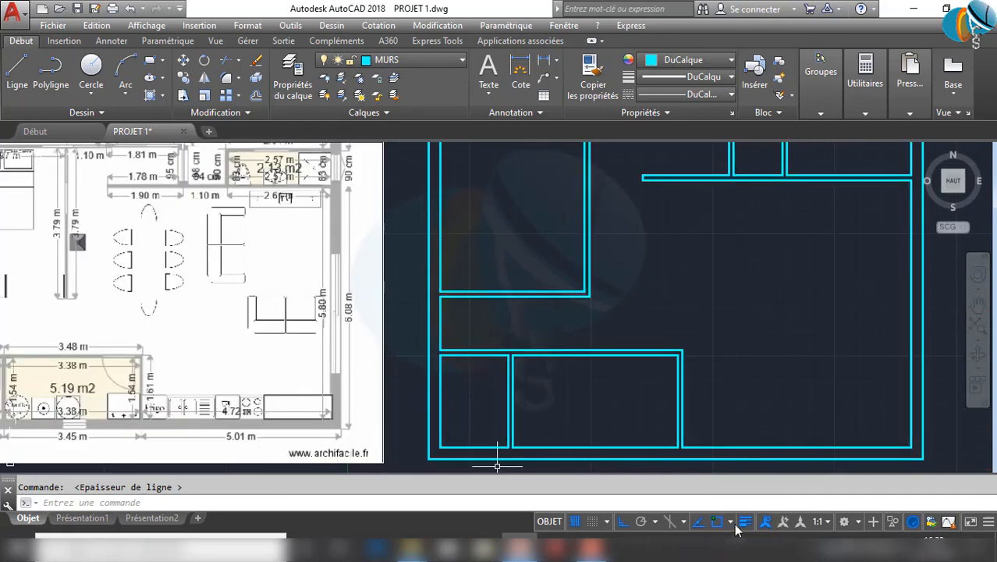
# Try hiding and restoring the Epaisseur de ligne and Transparence toggles in the status bar customization
pyautogui.click(989, 522)
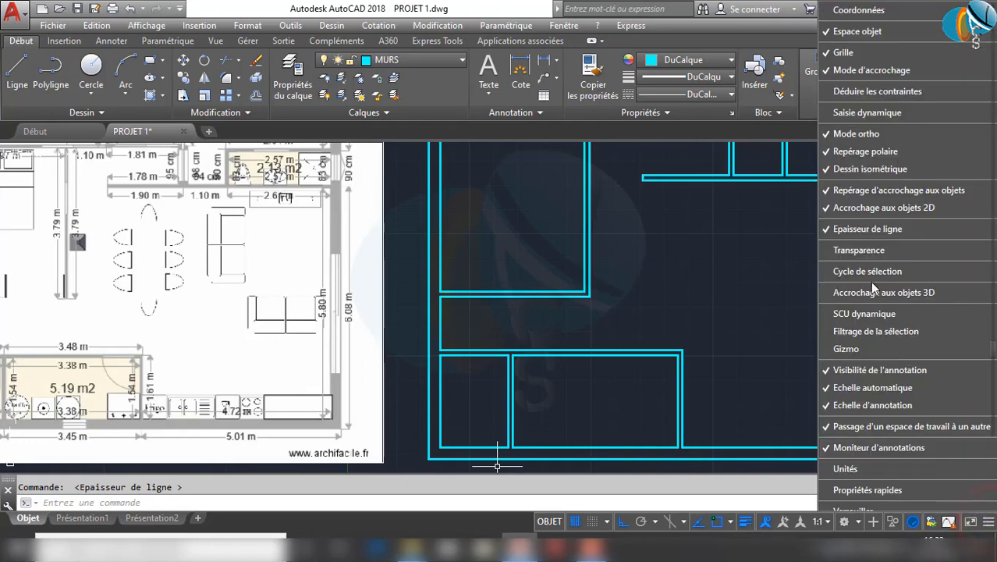
pyautogui.click(833, 231)
pyautogui.click(834, 231)
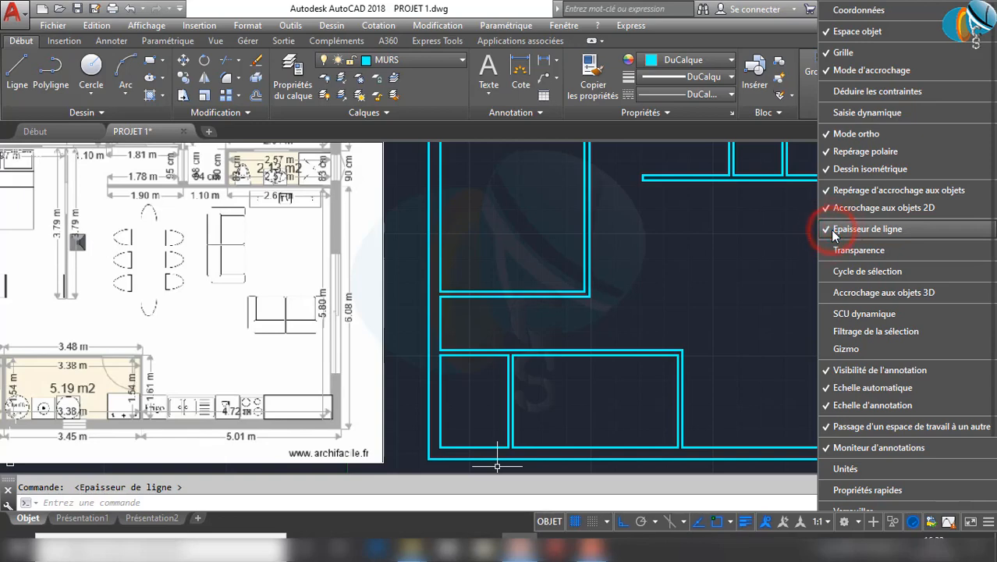
pyautogui.click(833, 250)
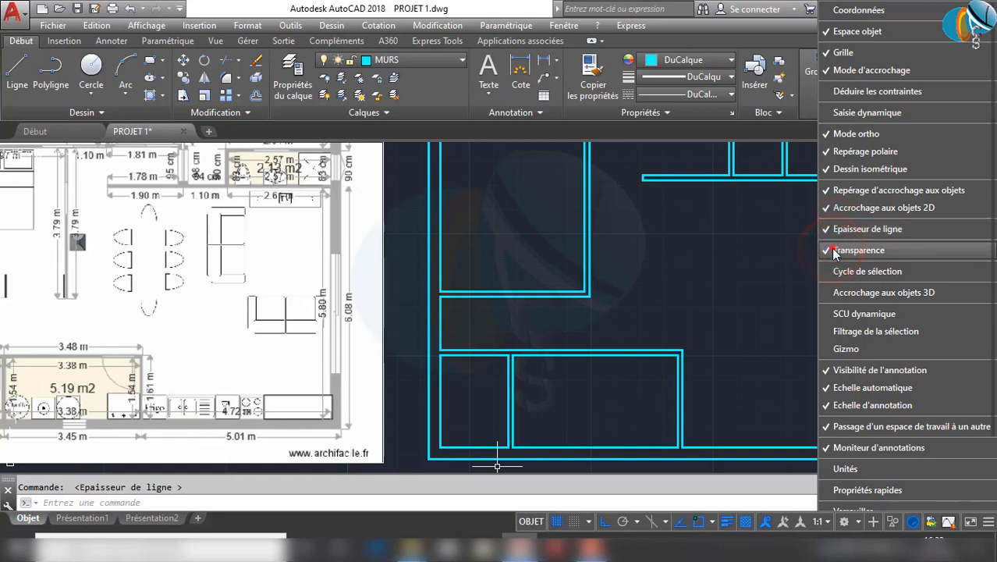
pyautogui.click(833, 250)
pyautogui.click(833, 251)
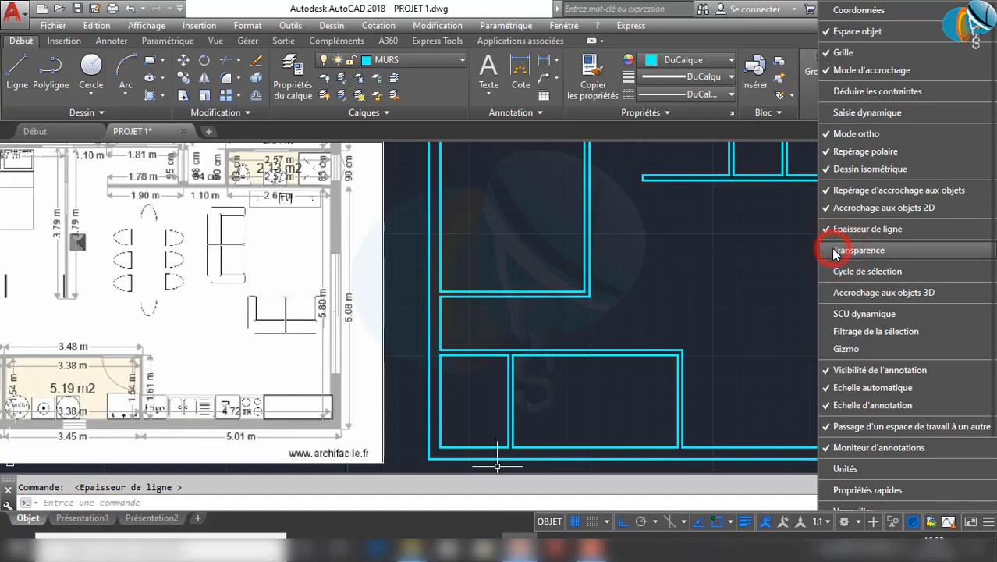
pyautogui.click(835, 250)
pyautogui.click(758, 323)
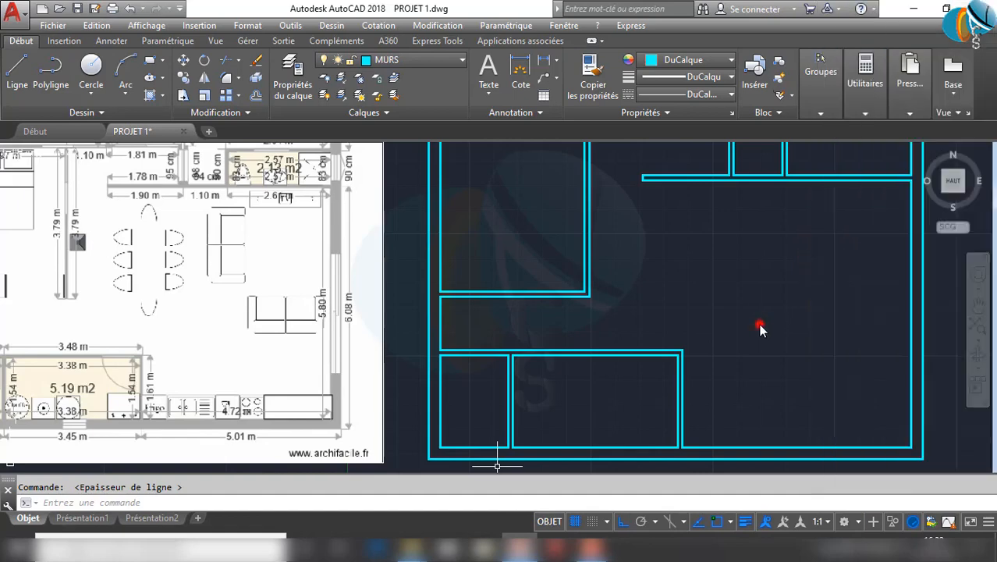
pyautogui.scroll(-3, 603, 240)
pyautogui.scroll(4, 603, 241)
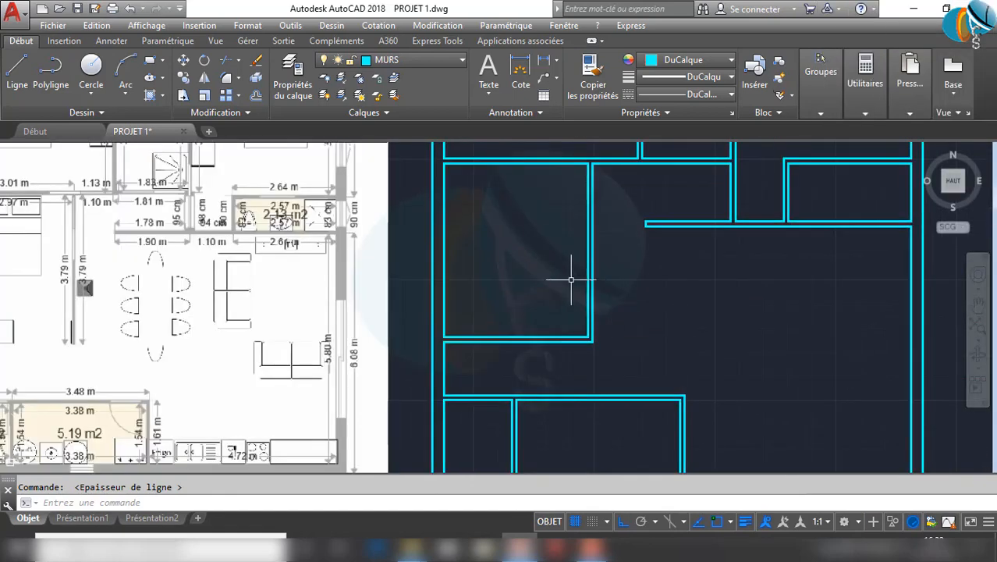
# Draw a line 45 upward, starting inside the entrance level with the midpoint of the inner exterior-wall segment between the partitions
pyautogui.moveTo(597, 463); pyautogui.dragTo(582, 299, button='middle')
pyautogui.moveTo(519, 241)
pyautogui.mouseDown(button='middle')
pyautogui.moveTo(613, 347)
pyautogui.moveTo(723, 363)
pyautogui.mouseUp(button='middle')
pyautogui.write('l')
pyautogui.press('Return')
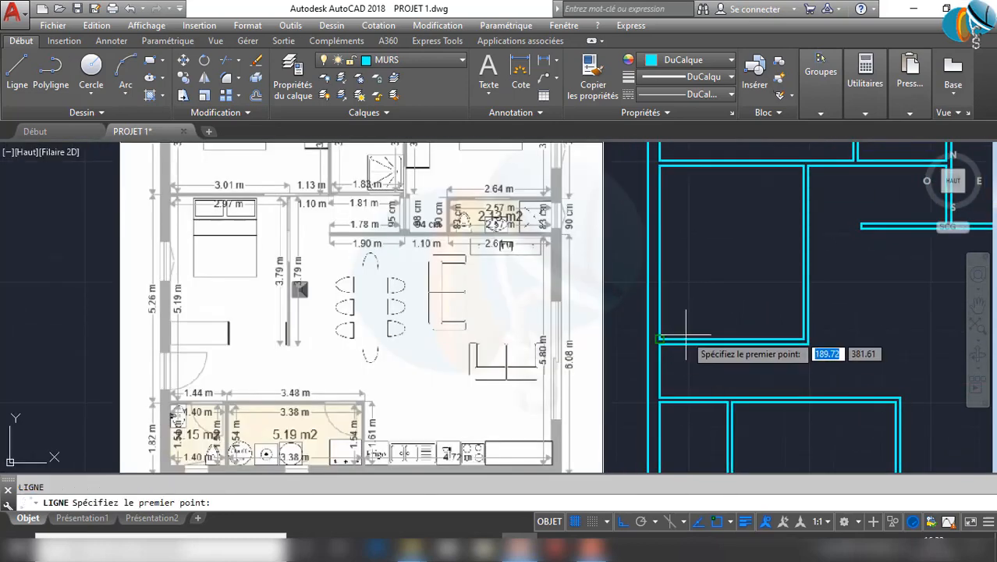
pyautogui.scroll(3, 657, 359)
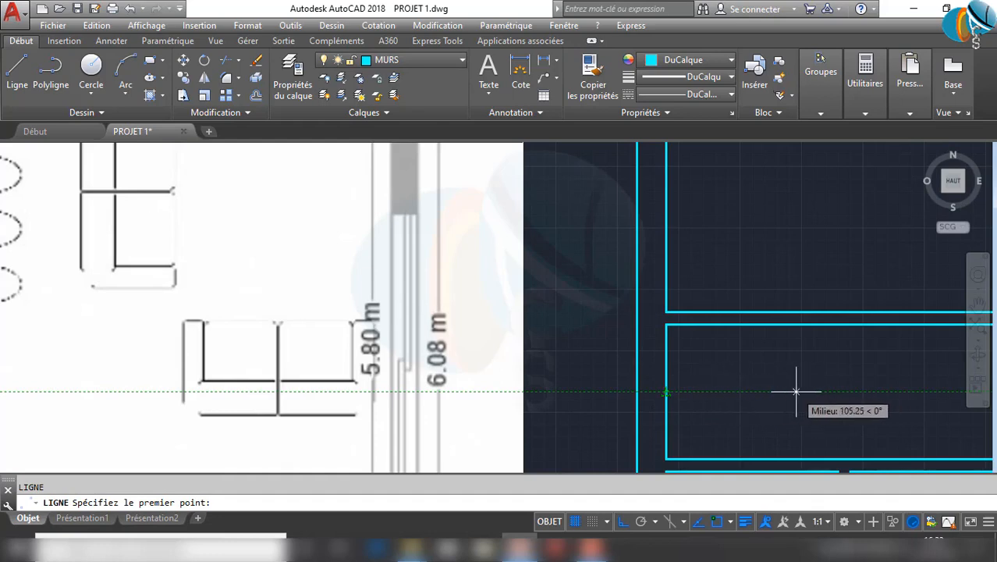
pyautogui.click(735, 390)
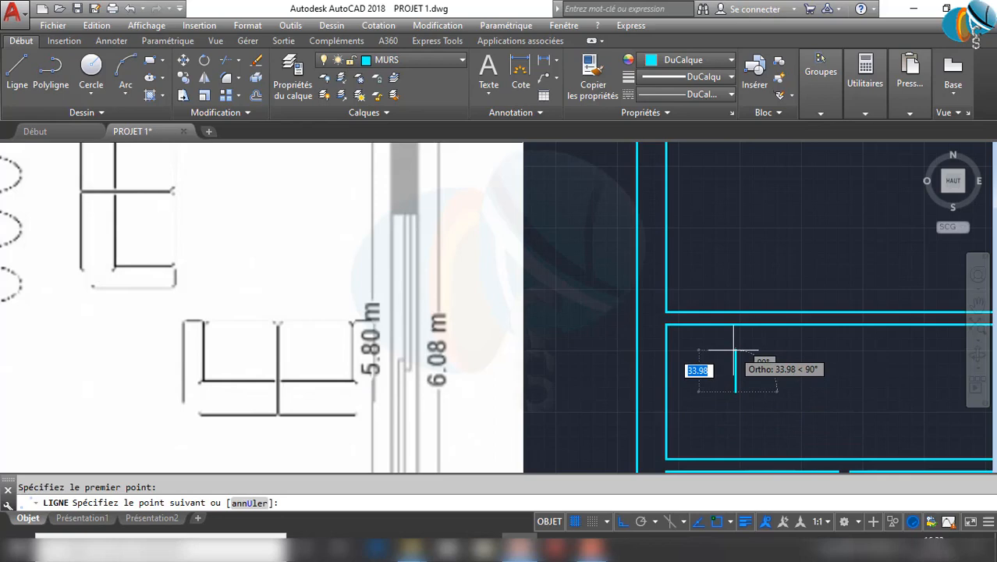
pyautogui.write('45')
pyautogui.press('Return')
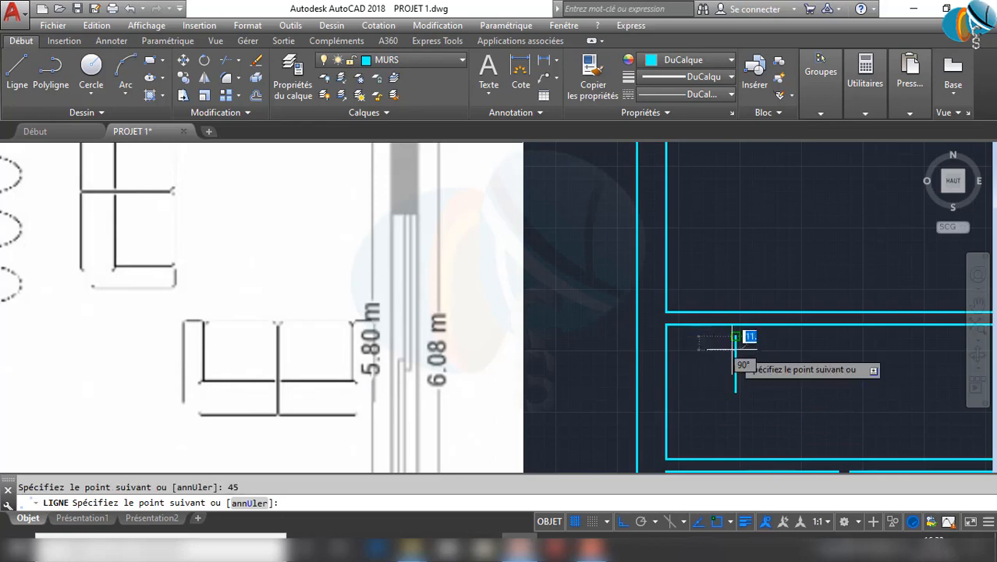
# Continue the line outward across the exterior wall, 90 downward, and back across the wall to mark both entrance jambs
pyautogui.click(552, 332)
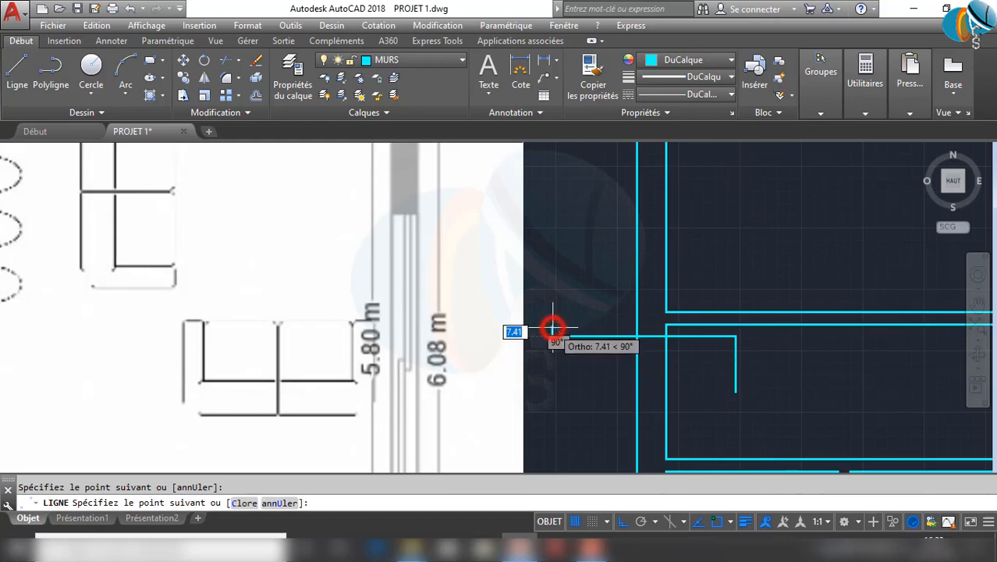
pyautogui.write('90')
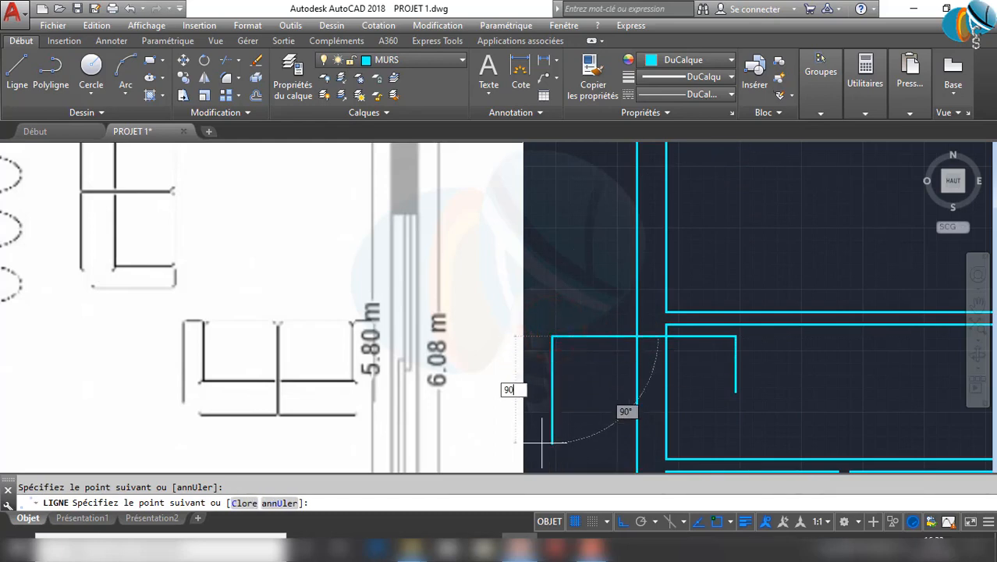
pyautogui.press('Return')
pyautogui.click(805, 441)
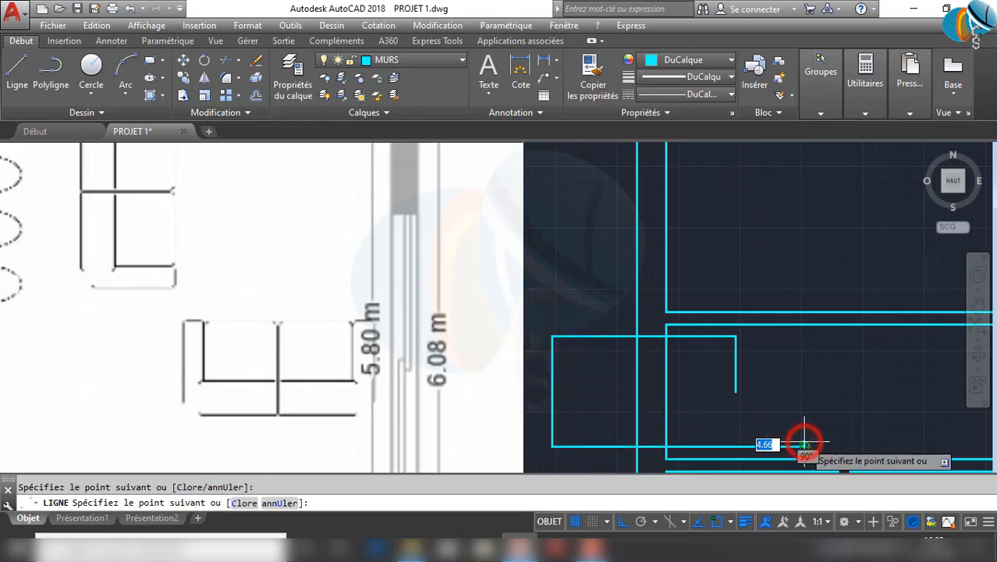
pyautogui.press('Escape')
# Erase the two vertical helper lines on either side of the entrance wall, keeping the two jamb lines
pyautogui.moveTo(714, 417); pyautogui.dragTo(703, 380, button='middle')
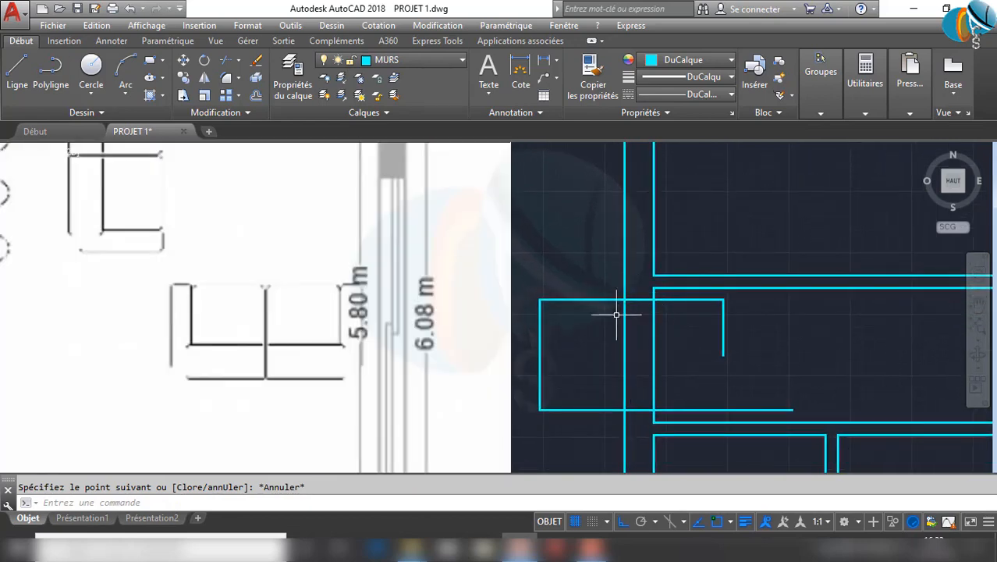
pyautogui.click(763, 383)
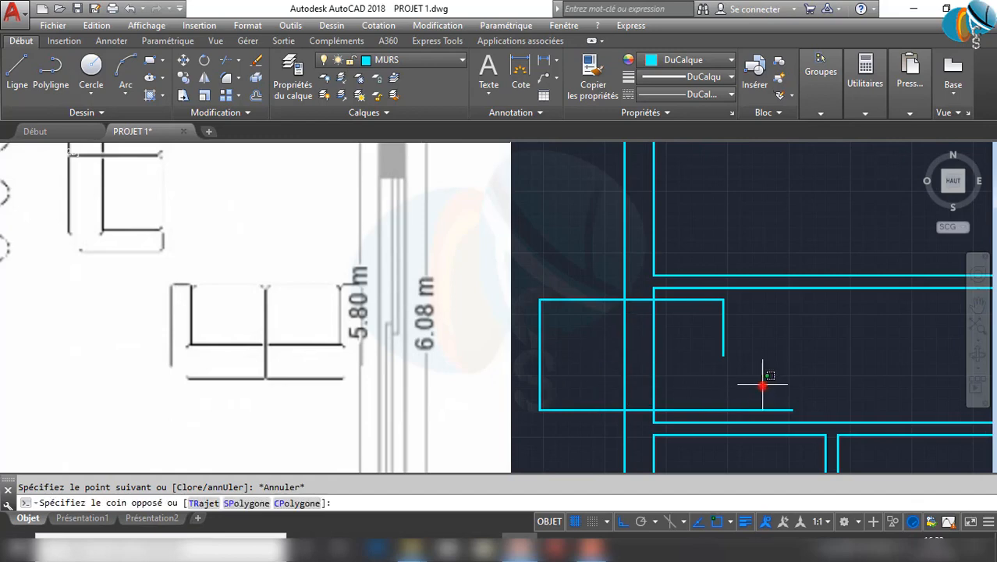
pyautogui.click(708, 333)
pyautogui.click(556, 367)
pyautogui.click(518, 340)
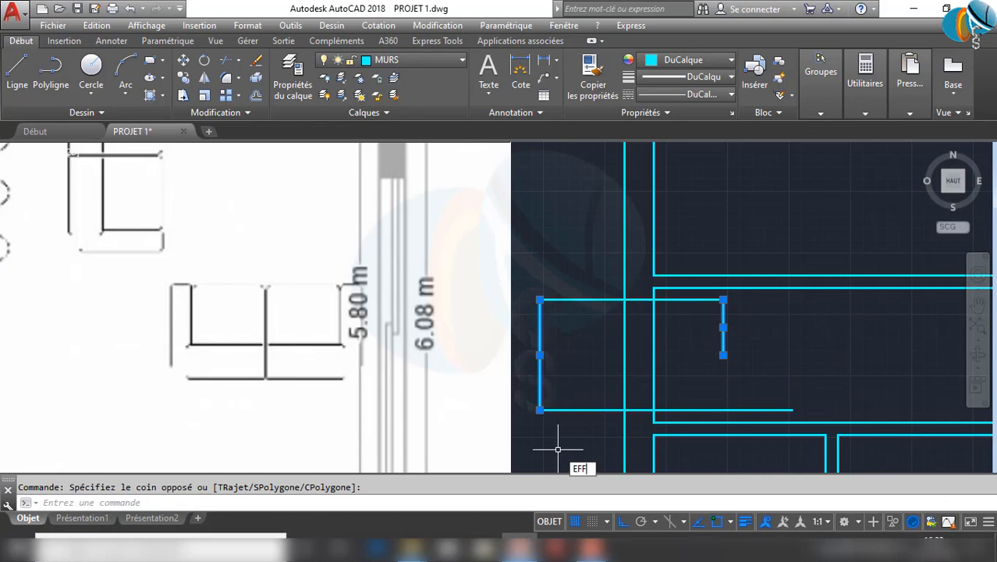
pyautogui.write('EFF')
pyautogui.press('Return')
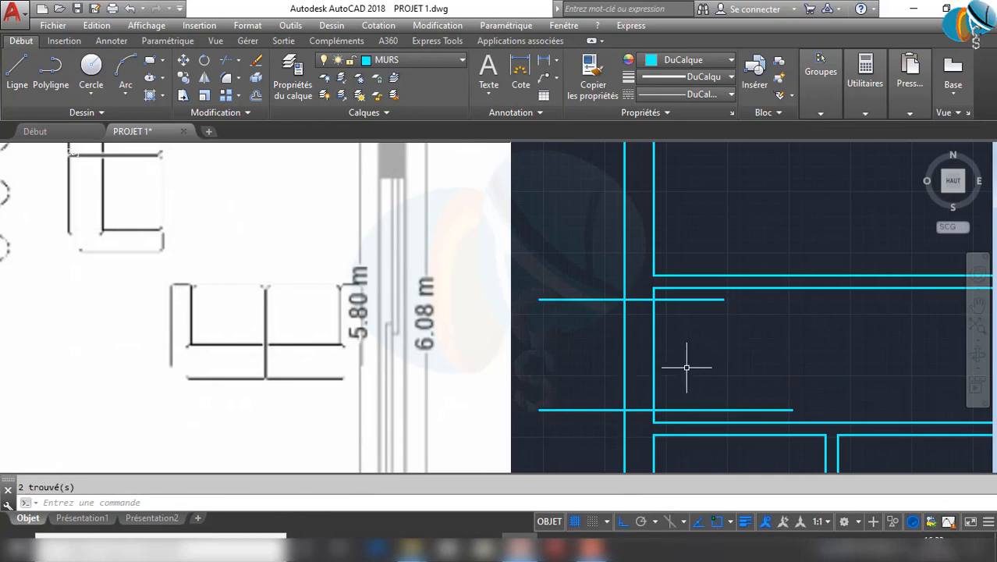
# Trim both exterior-wall lines between the two jamb lines to open the entrance
pyautogui.write('AJ')
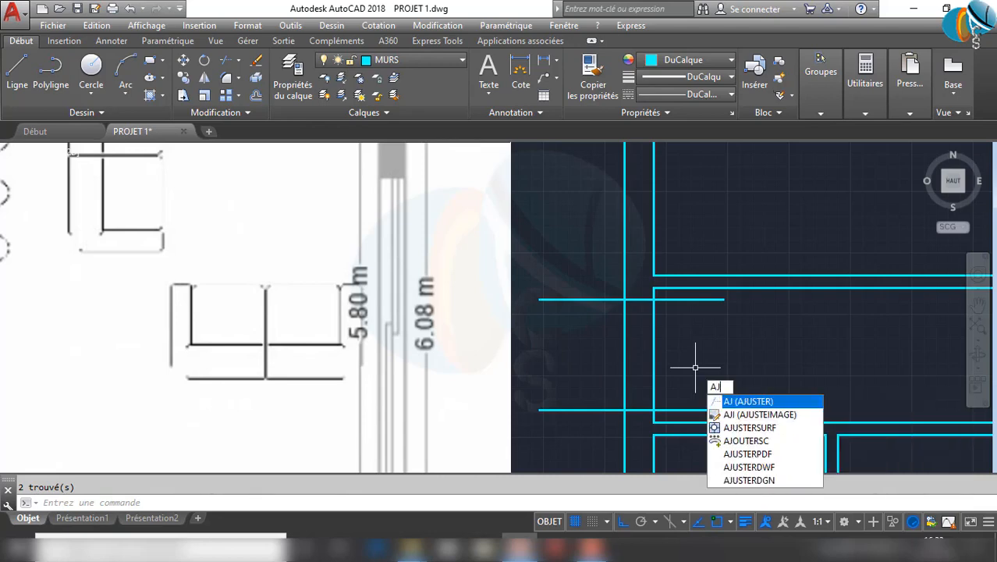
pyautogui.press('Return')
pyautogui.press('Return')
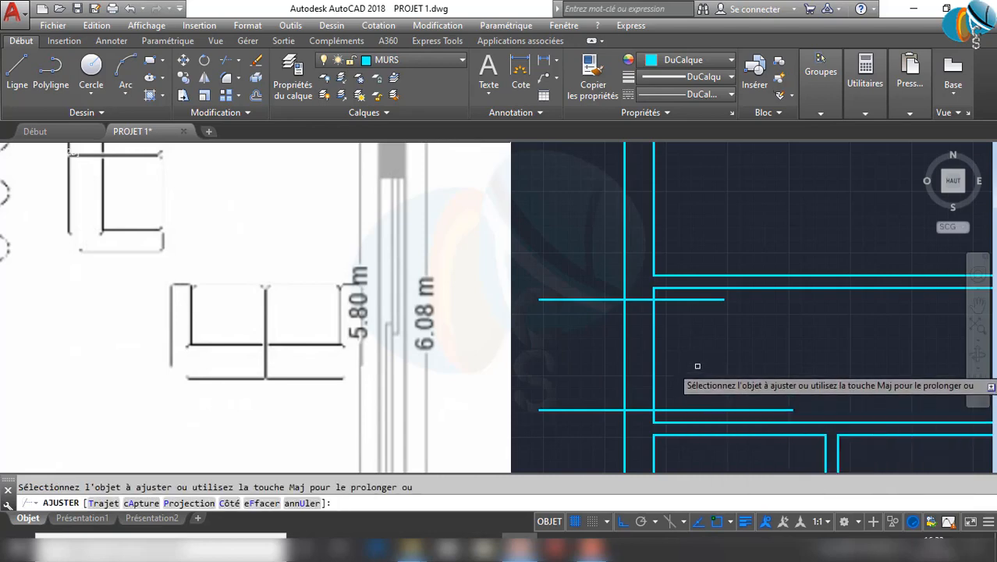
pyautogui.click(686, 381)
pyautogui.click(563, 351)
# Trim the ends of both entrance jamb lines that overhang the inner and outer wall faces
pyautogui.click(591, 330)
pyautogui.click(554, 234)
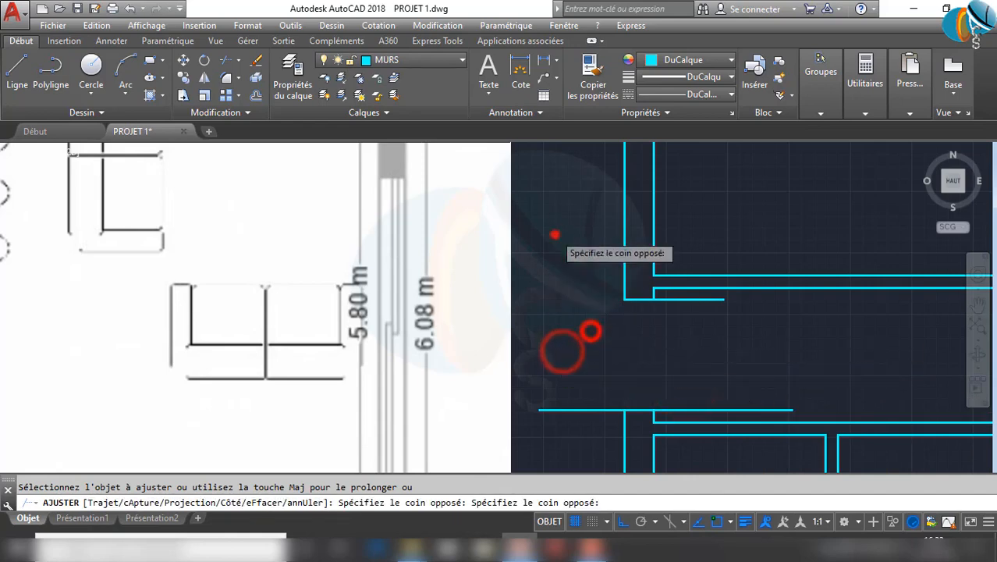
pyautogui.click(590, 430)
pyautogui.click(574, 366)
pyautogui.click(704, 410)
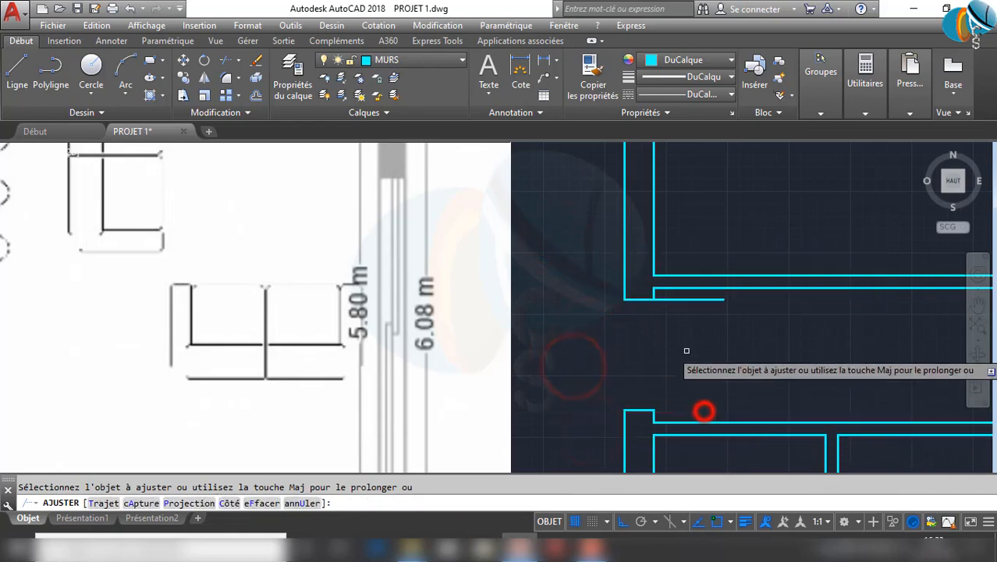
pyautogui.click(690, 301)
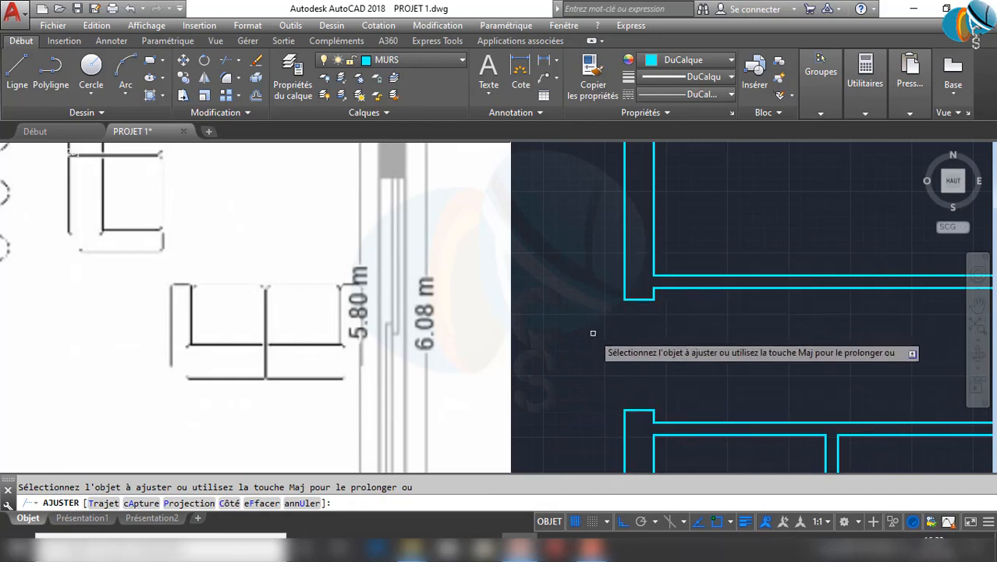
pyautogui.press('Escape')
# Examine the bedroom openings on the reference image and compare them with the partitions of the drawn plan
pyautogui.scroll(-2, 678, 363)
pyautogui.moveTo(690, 351); pyautogui.dragTo(634, 365, button='middle')
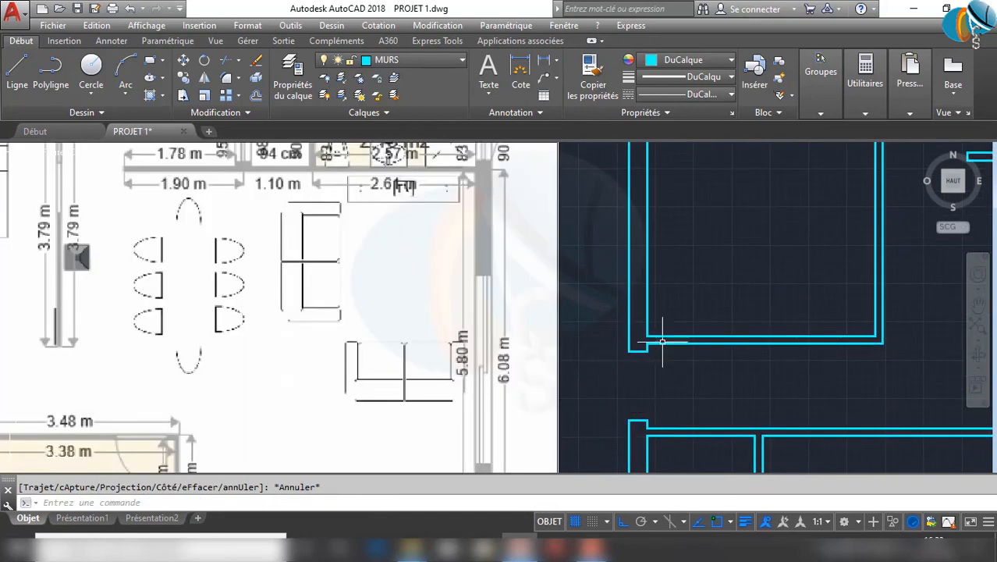
pyautogui.scroll(-3, 622, 387)
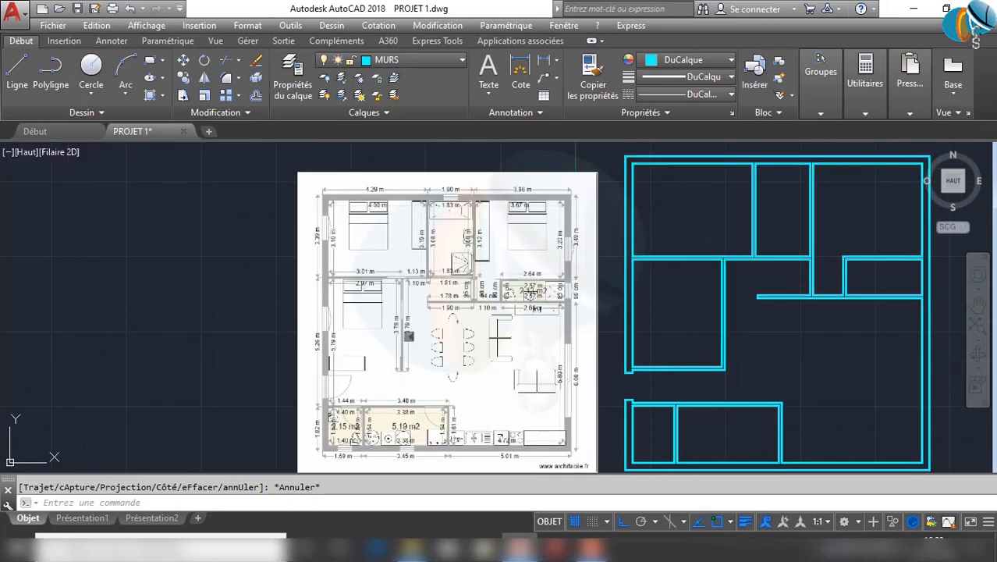
pyautogui.scroll(4, 330, 315)
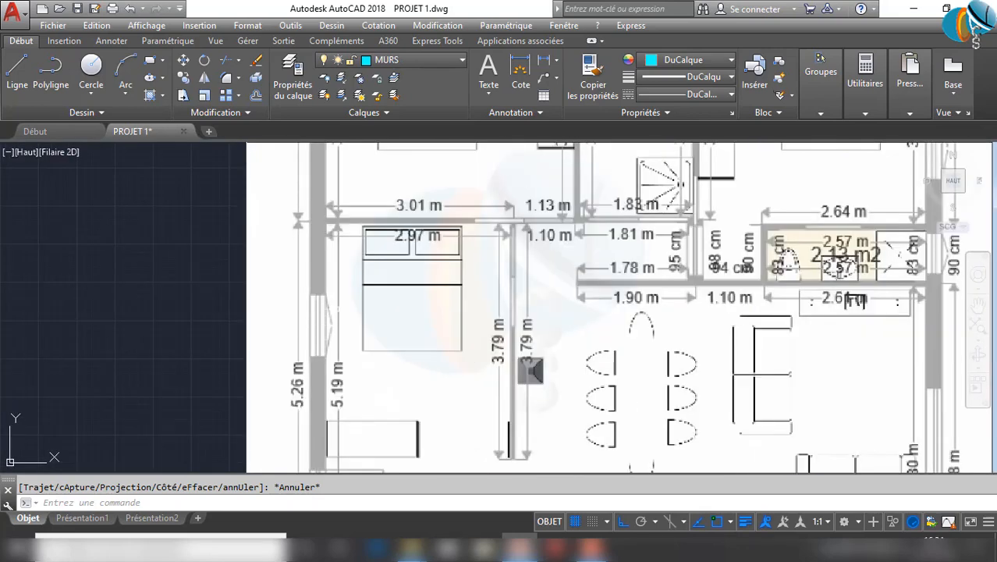
pyautogui.scroll(-2, 321, 276)
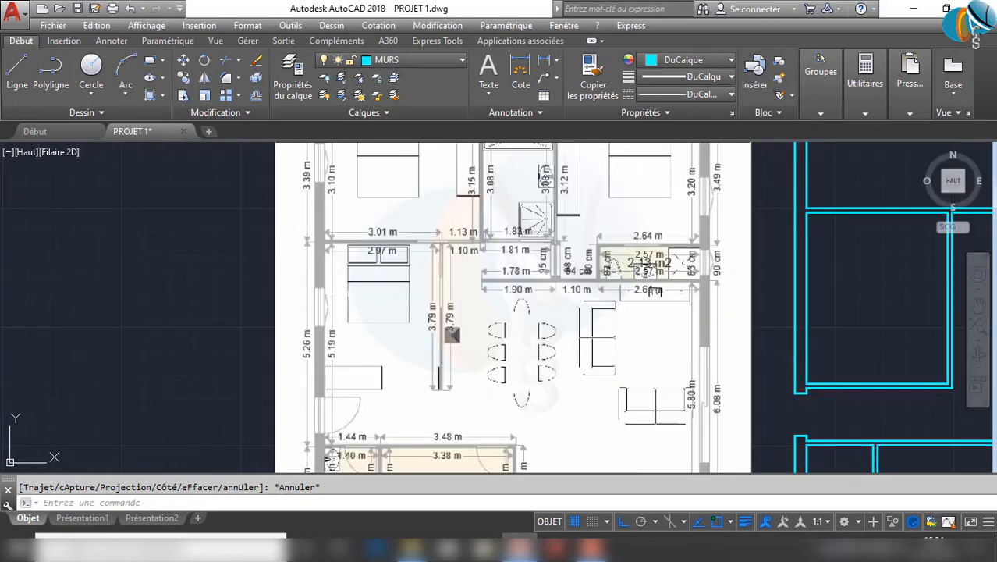
pyautogui.scroll(1, 775, 340)
pyautogui.scroll(-1, 775, 340)
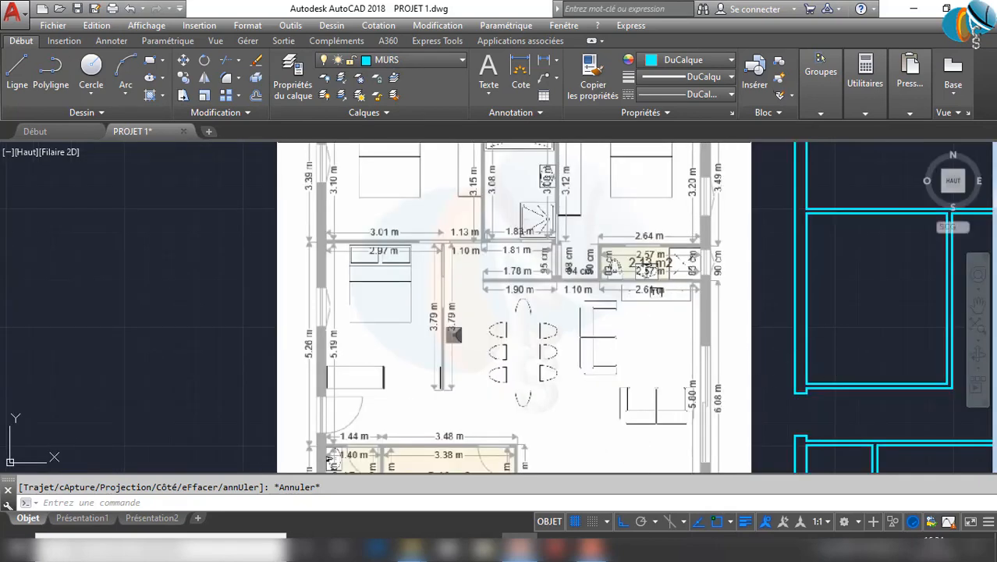
pyautogui.scroll(2, 320, 306)
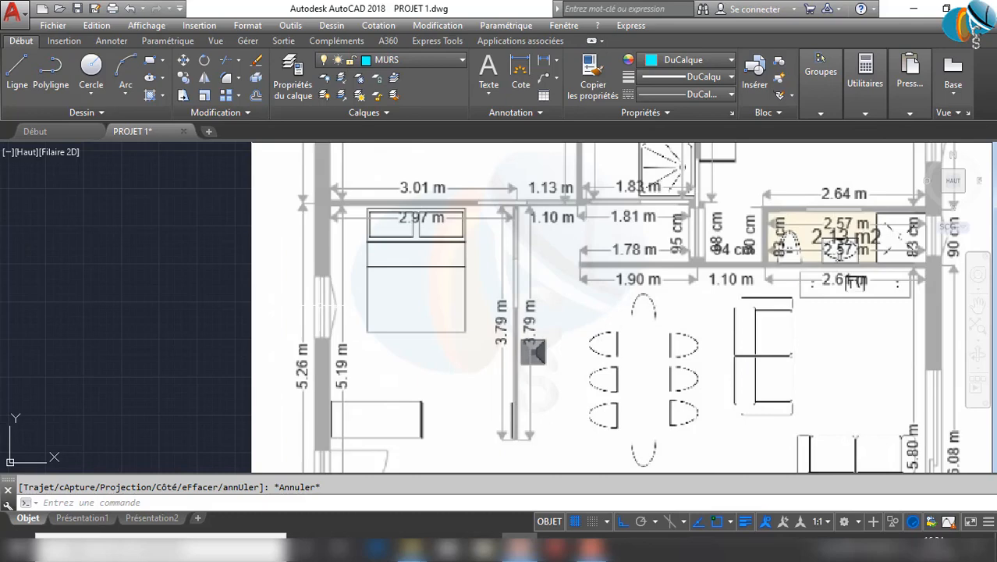
pyautogui.scroll(-4, 414, 299)
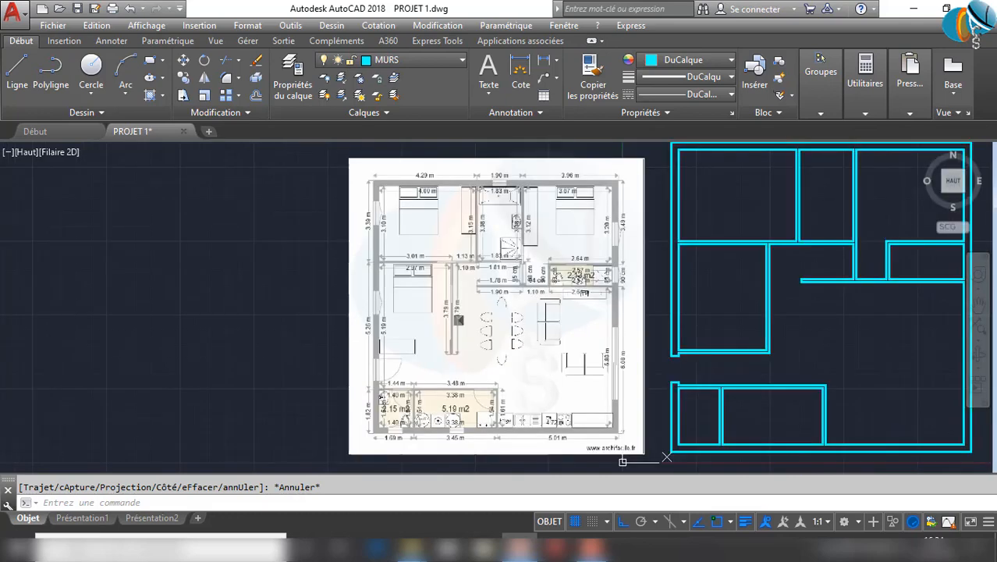
pyautogui.scroll(2, 693, 254)
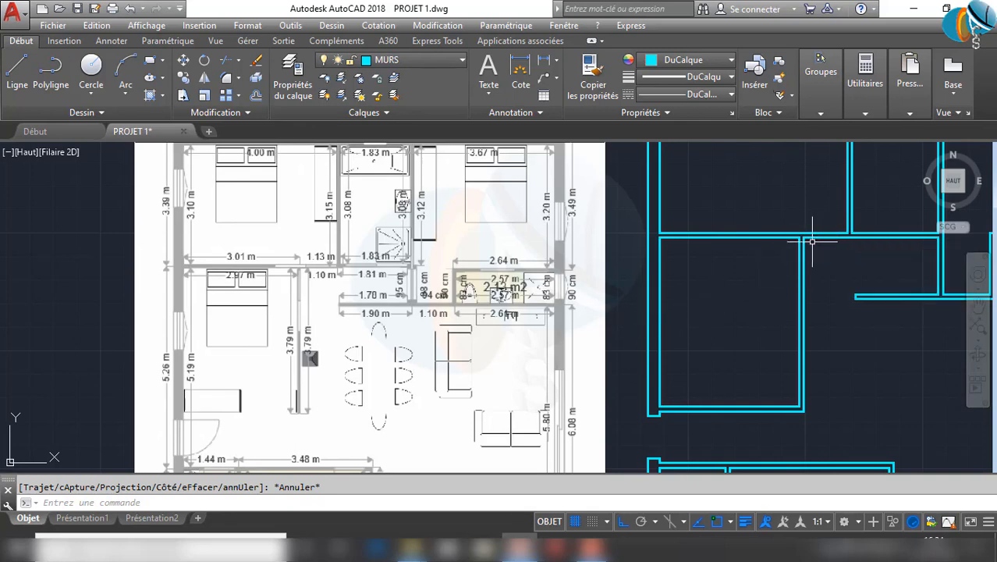
pyautogui.scroll(4, 812, 243)
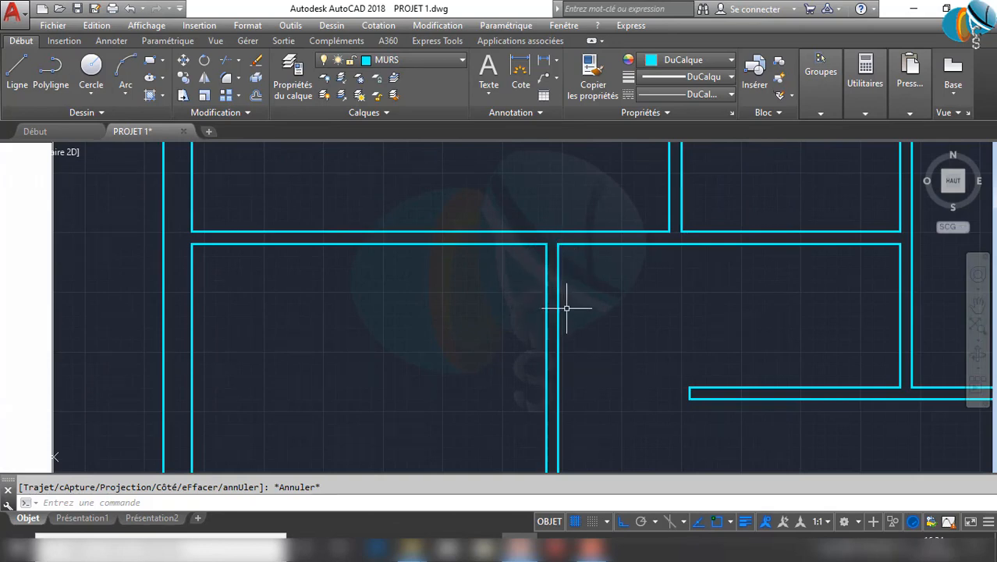
pyautogui.write('l')
pyautogui.press('Return')
pyautogui.scroll(2, 601, 250)
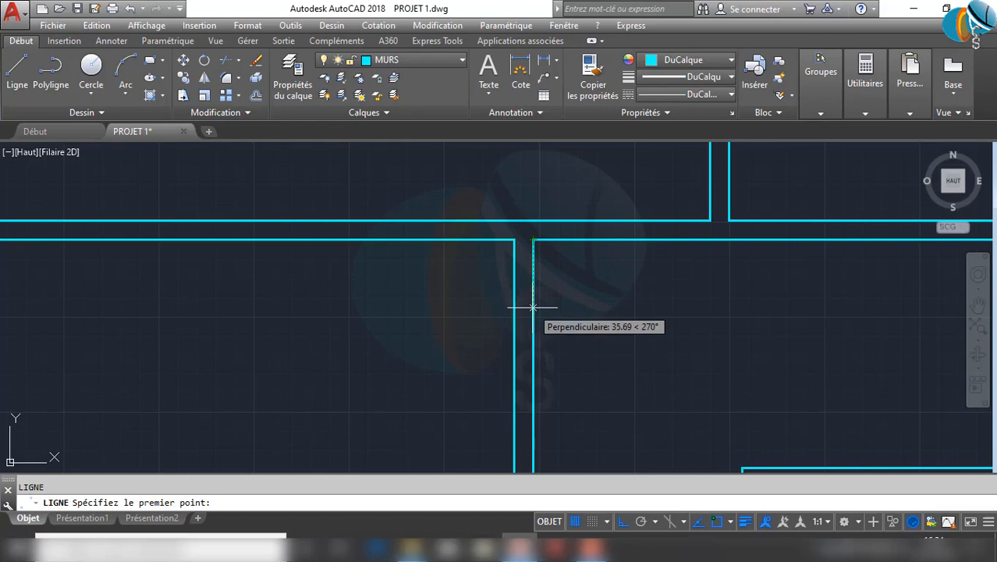
pyautogui.write('5')
pyautogui.press('Return')
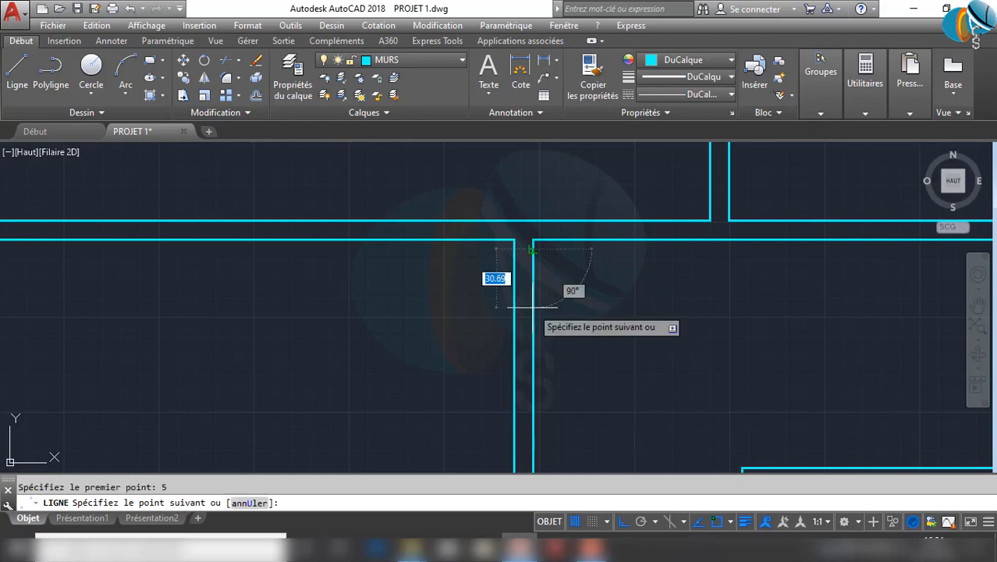
pyautogui.press('Escape')
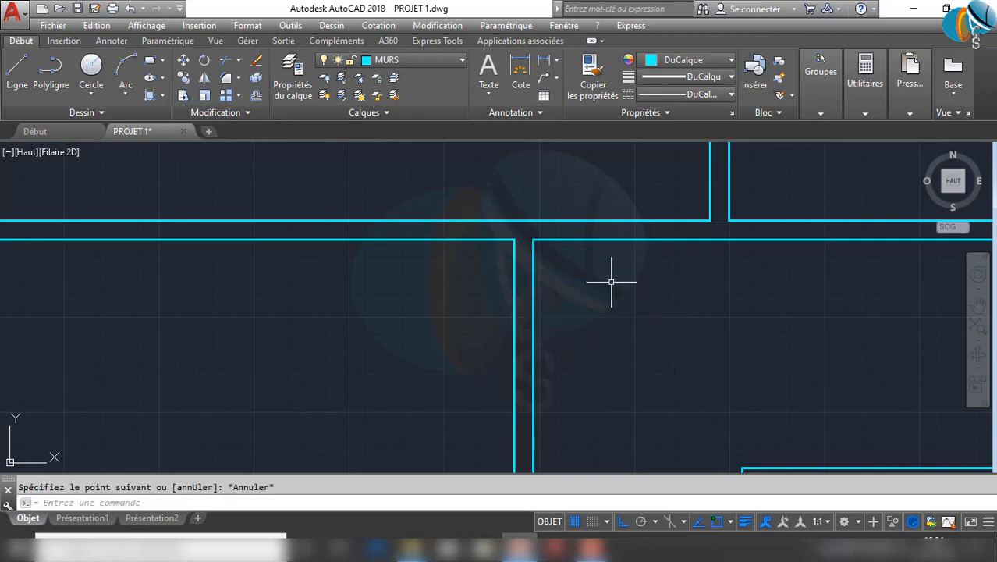
# Draw a line across the bedroom's vertical partition toward the room, starting 5 below the partition's upper outer corner
pyautogui.write('L')
pyautogui.press('Return')
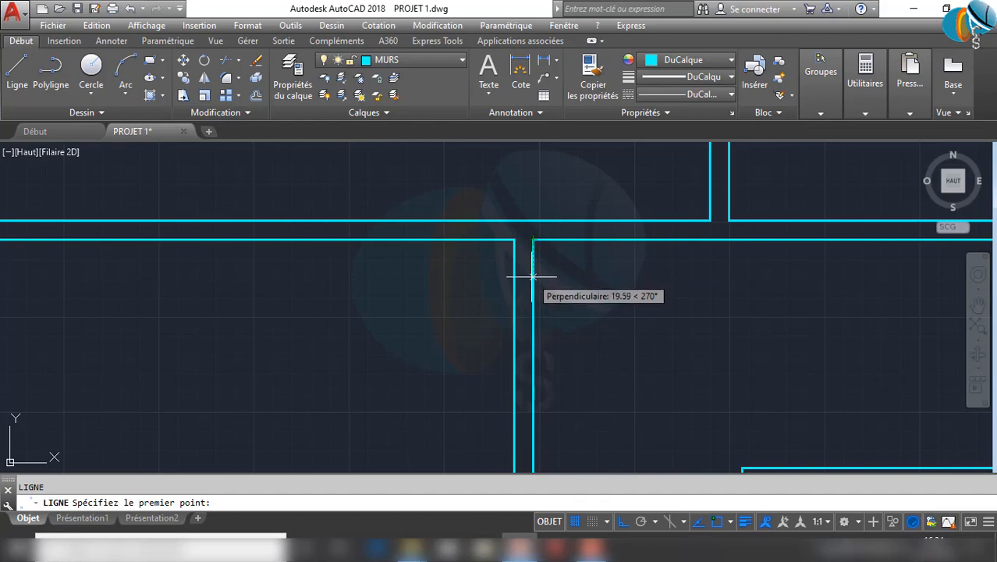
pyautogui.write('5')
pyautogui.press('Return')
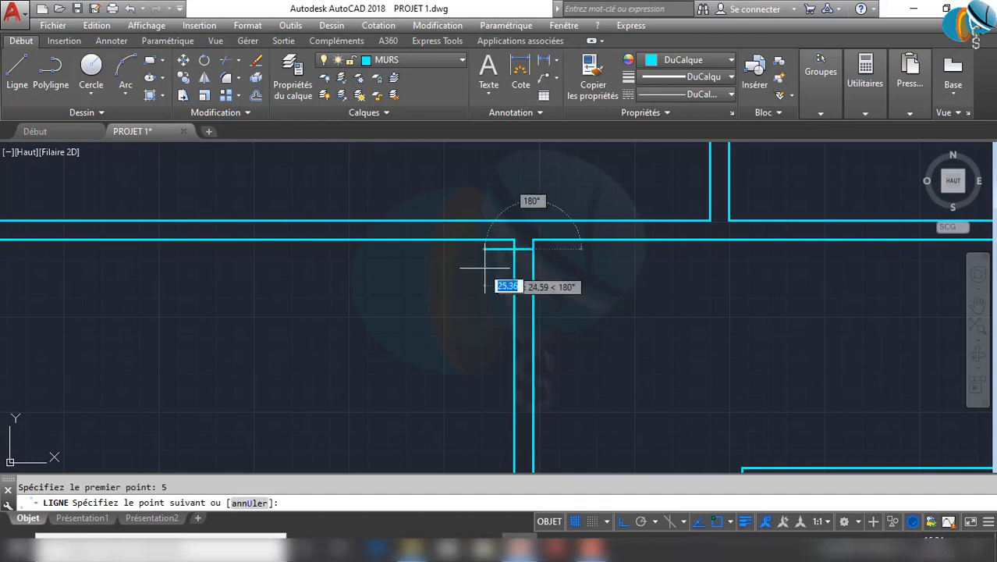
pyautogui.click(447, 248)
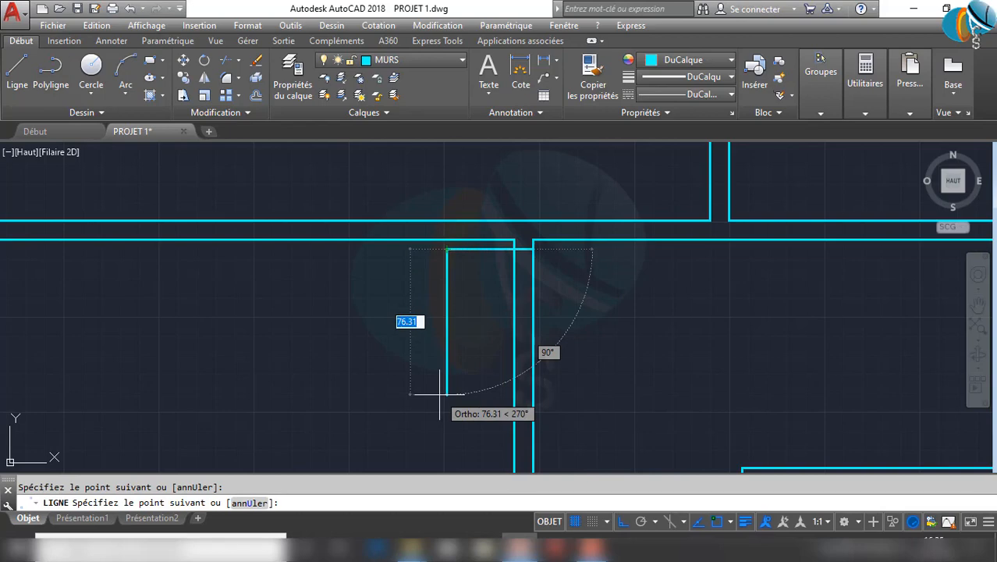
# Continue the line 90 downward and back across the partition to mark the doorway's other jamb
pyautogui.write('90')
pyautogui.press('Return')
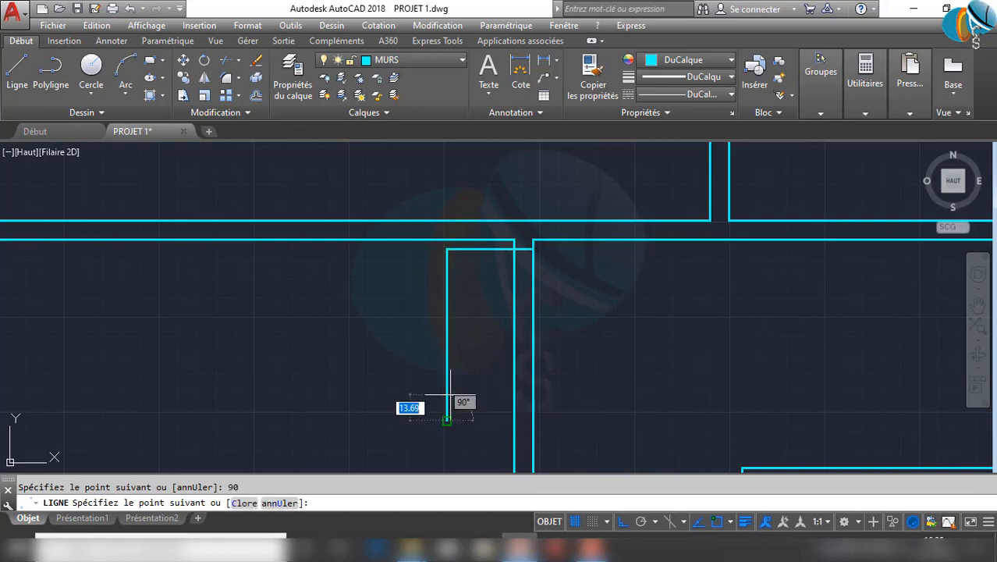
pyautogui.click(627, 421)
pyautogui.press('Return')
pyautogui.click(477, 365)
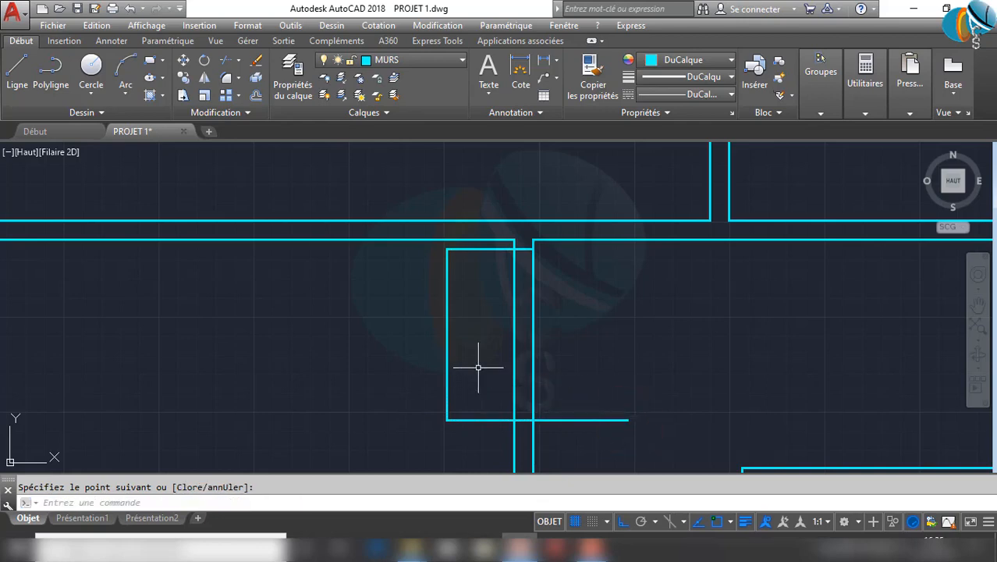
# Erase the line joining the bedroom doorway's two jambs and trim the lower jamb's ends overhanging both sides of the partition
pyautogui.click(382, 320)
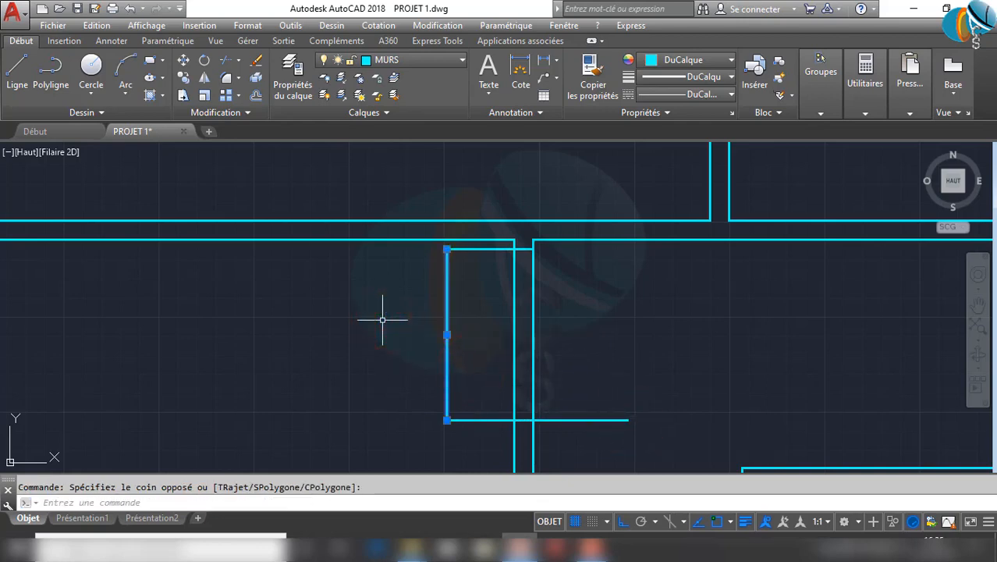
pyautogui.press('Return')
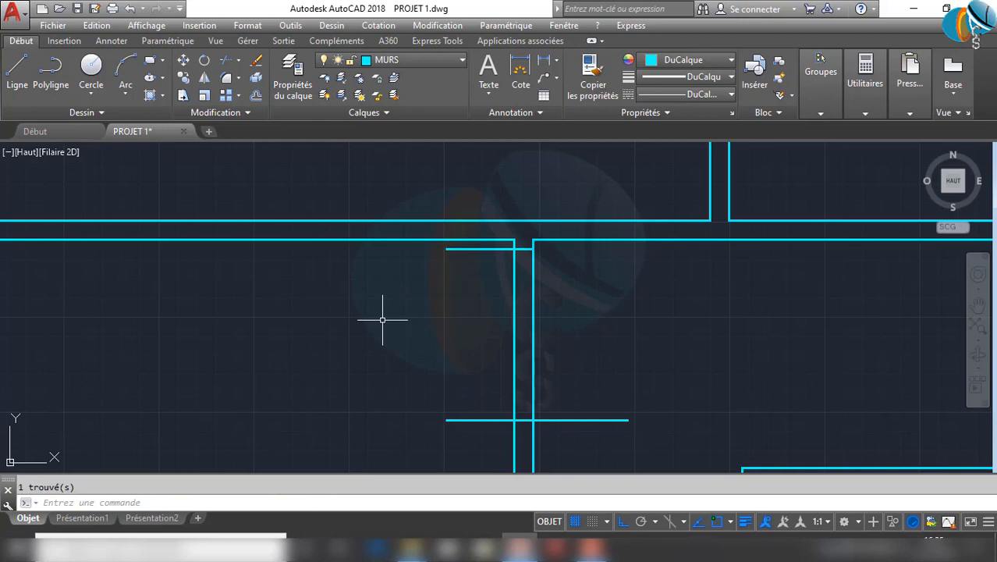
pyautogui.write('aj')
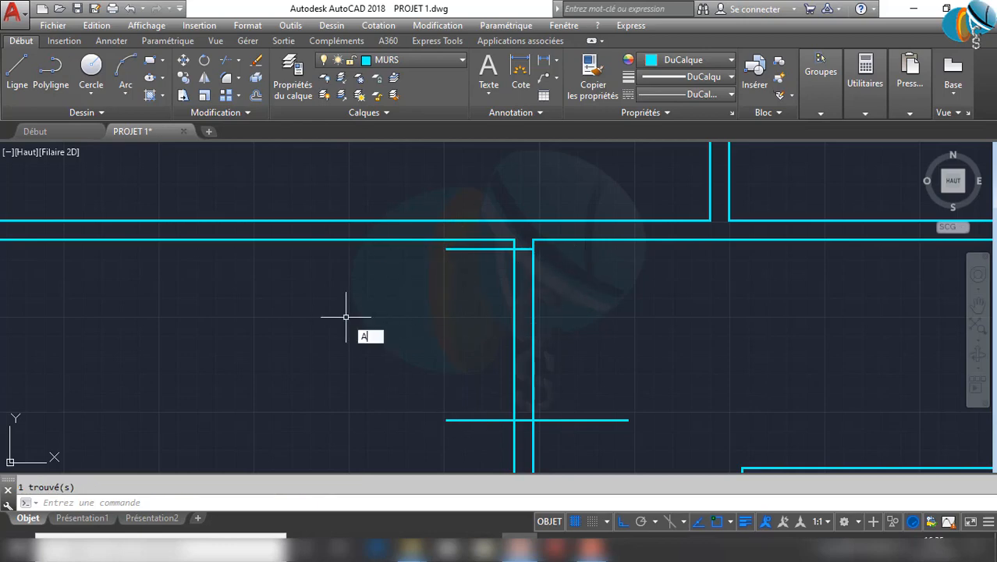
pyautogui.press('Return')
pyautogui.press('Return')
pyautogui.click(490, 448)
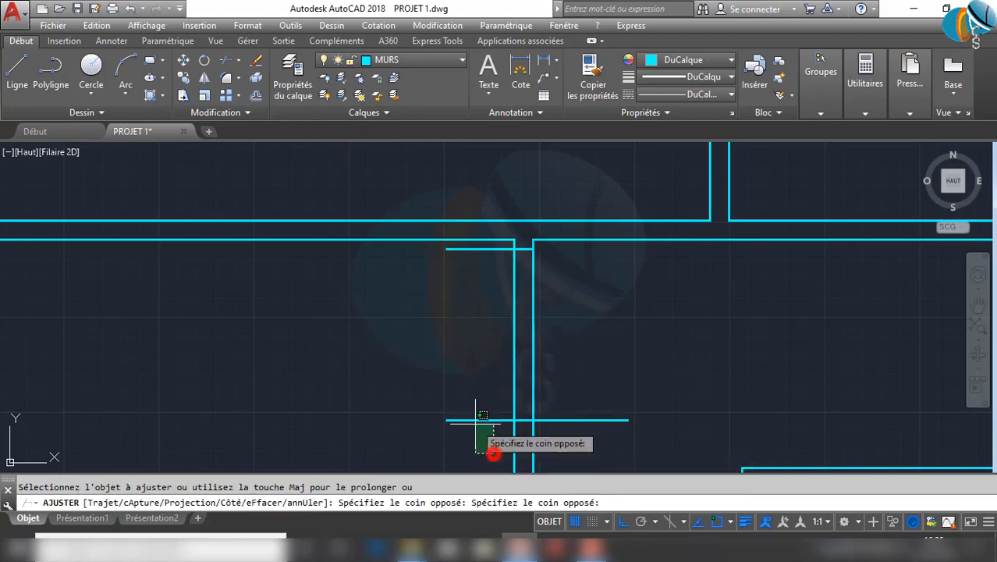
pyautogui.click(431, 376)
pyautogui.click(616, 446)
pyautogui.click(585, 358)
# Trim the two partition faces between the jambs and the upper jamb's overhanging end to open the bedroom doorway
pyautogui.click(578, 342)
pyautogui.click(455, 282)
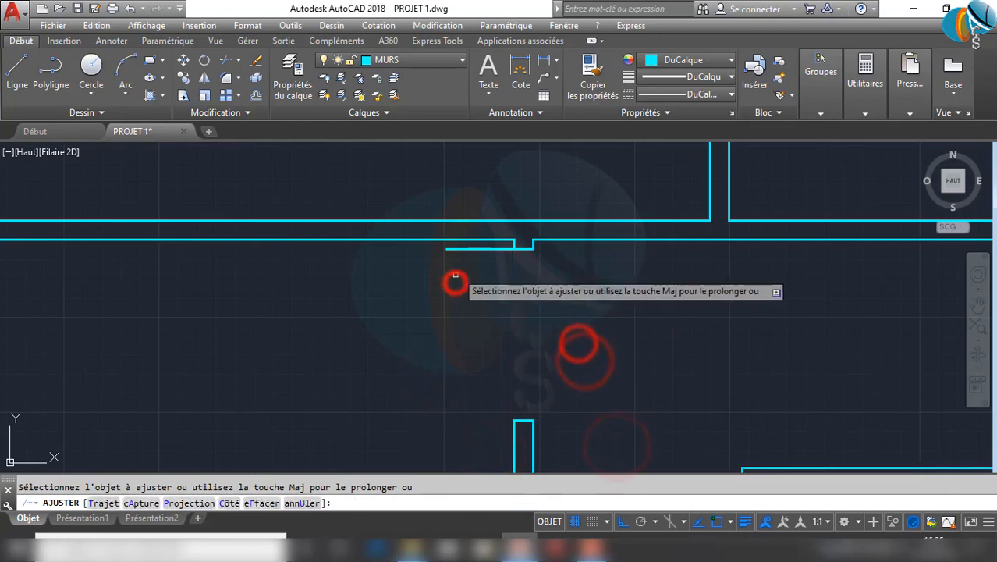
pyautogui.click(461, 247)
pyautogui.scroll(-3, 389, 378)
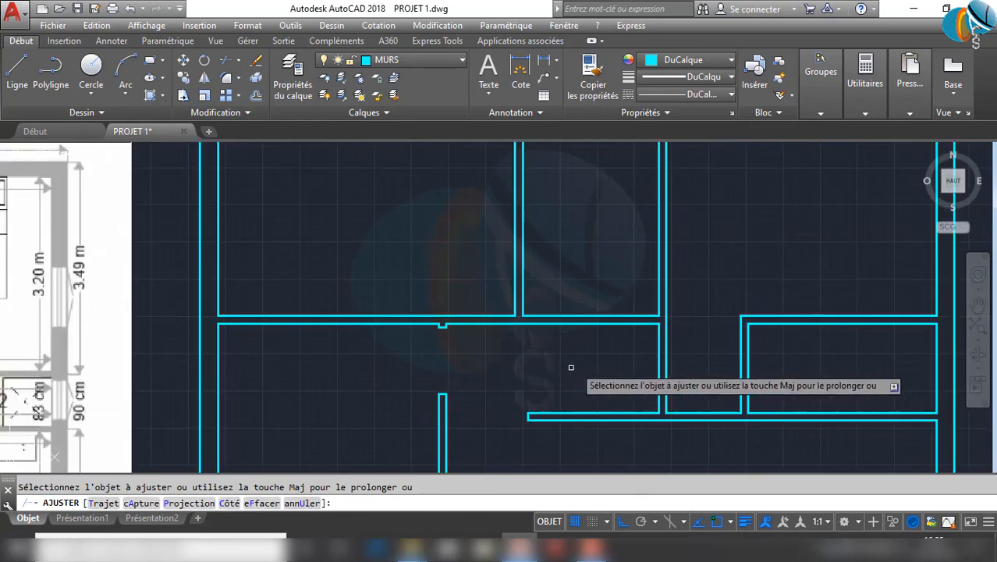
pyautogui.scroll(2, 462, 323)
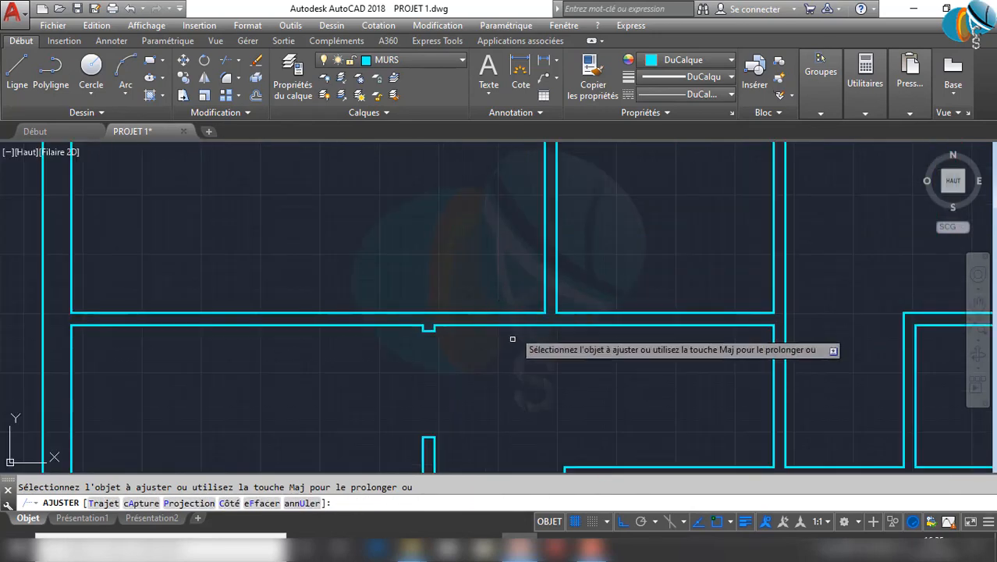
pyautogui.press('Escape')
pyautogui.press('Escape')
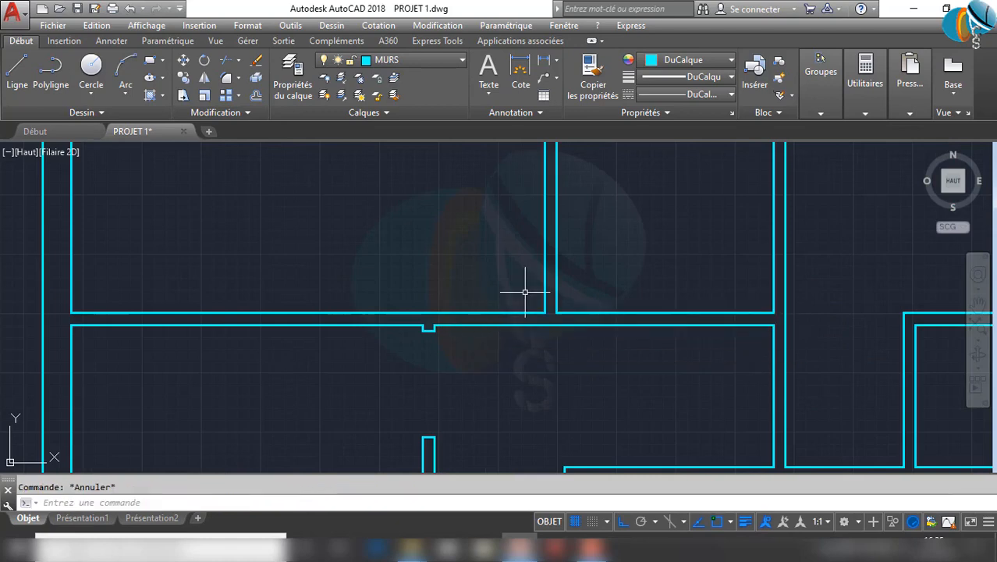
# Draw a line down across the horizontal wall, starting 5 left of the lower-right corner of the upper-left bedroom
pyautogui.write('L')
pyautogui.press('Return')
pyautogui.scroll(2, 522, 305)
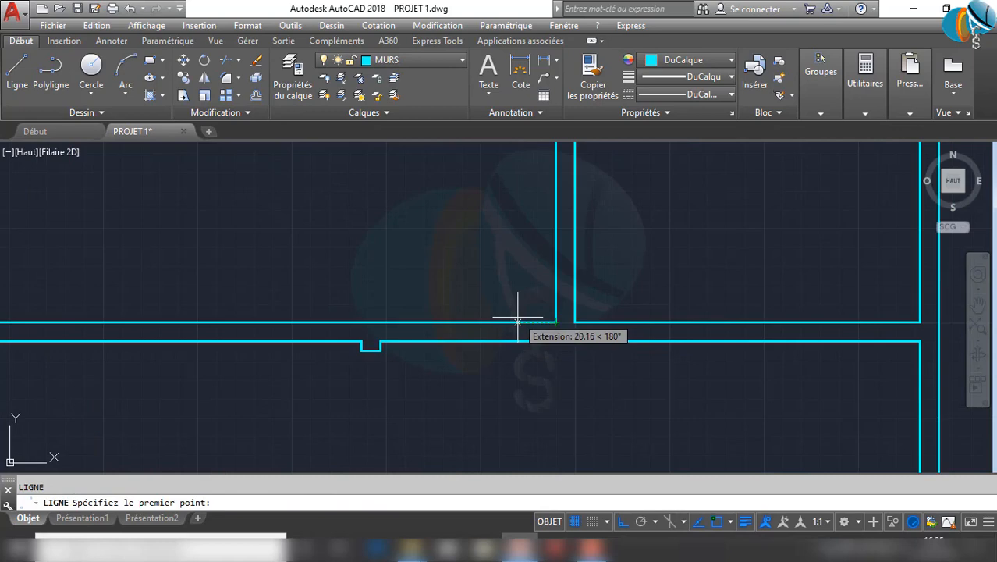
pyautogui.write('5')
pyautogui.press('Return')
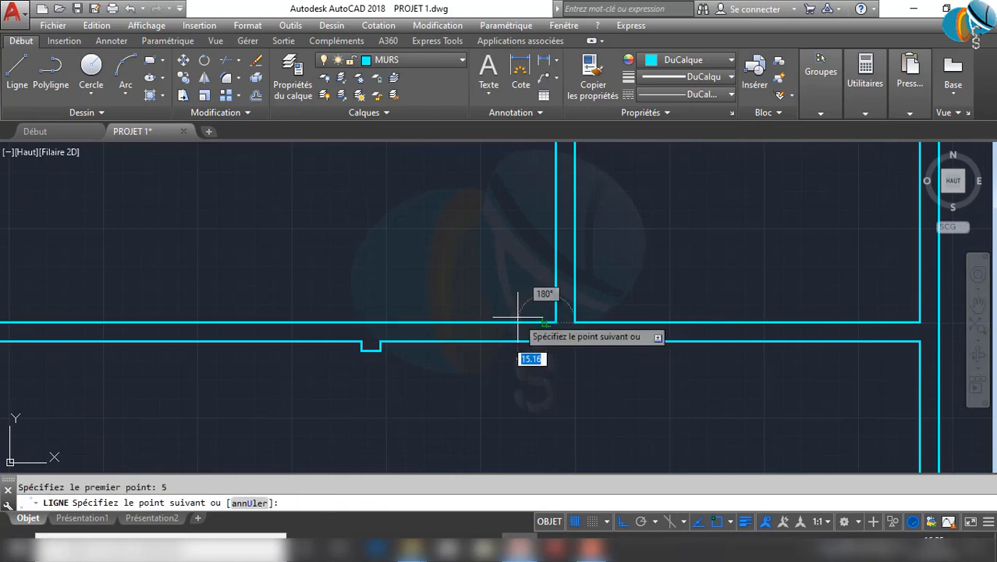
pyautogui.click(537, 408)
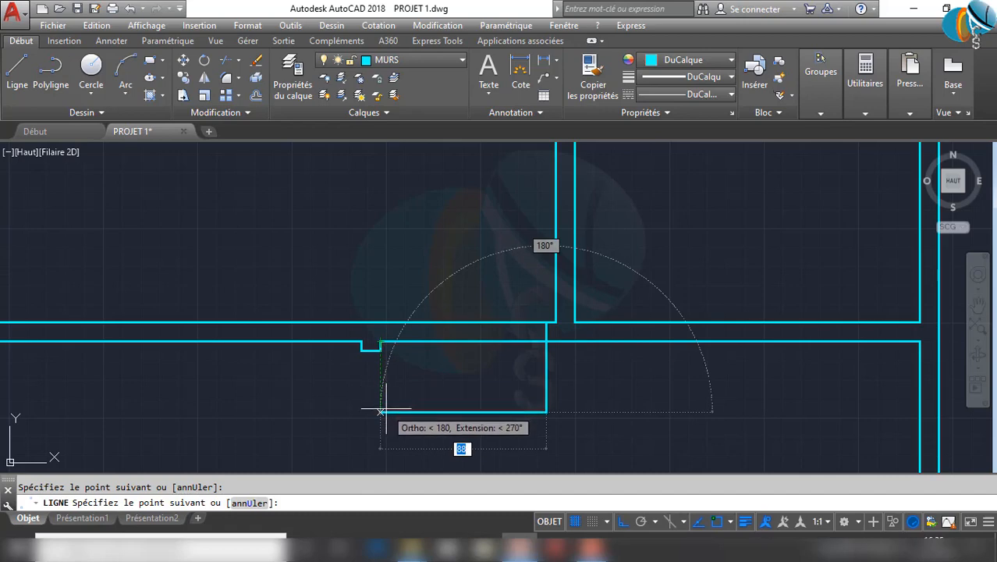
# Continue the line 85 to the left and back up across the horizontal wall to mark the doorway's other jamb
pyautogui.write('86')
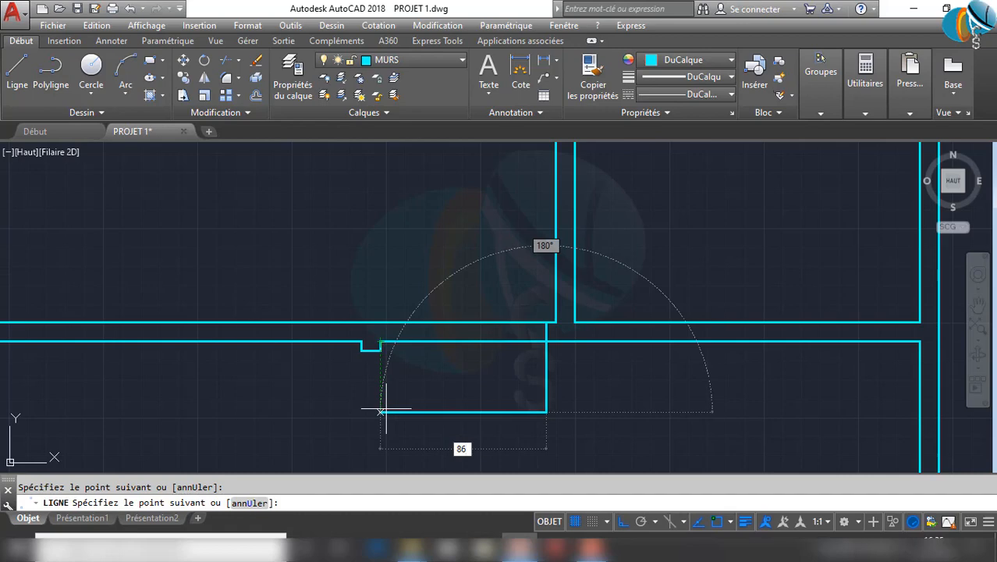
pyautogui.press('Return')
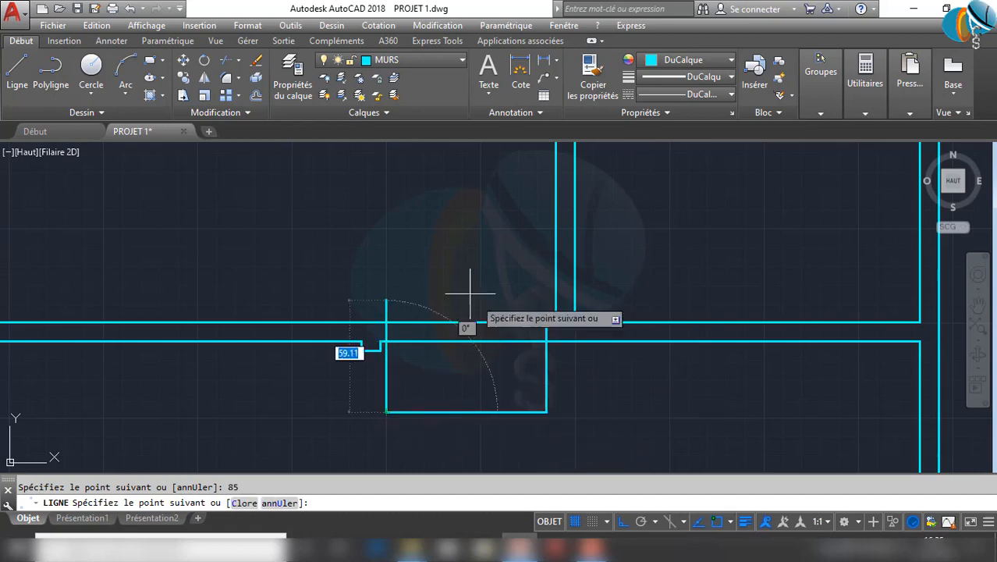
pyautogui.click(397, 257)
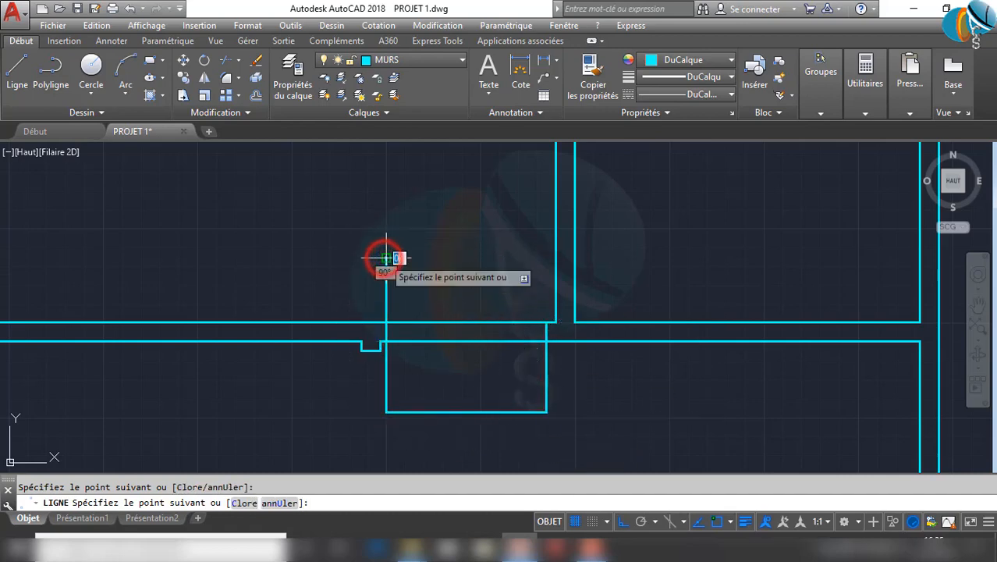
pyautogui.press('Return')
# Erase the line connecting the upper-left bedroom's two jambs and trim the jamb ends that overhang below the wall
pyautogui.click(499, 444)
pyautogui.click(446, 387)
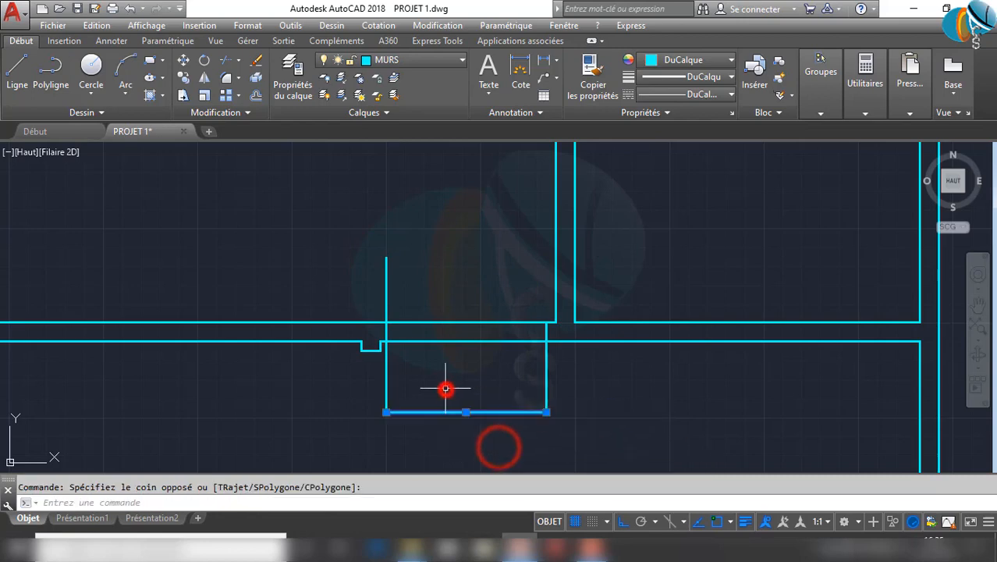
pyautogui.press('Delete')
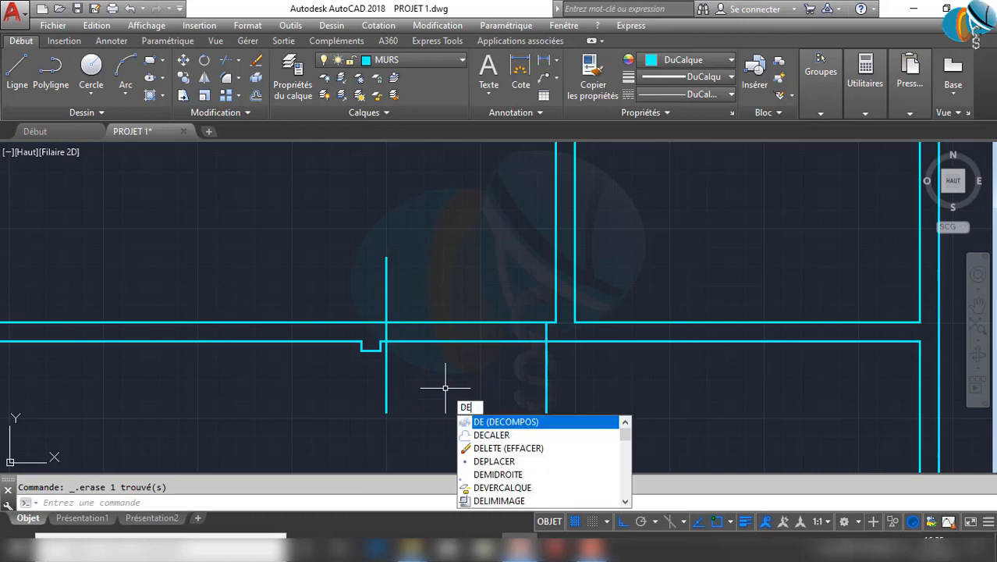
pyautogui.press('Escape')
pyautogui.write('AJ')
pyautogui.press('Return')
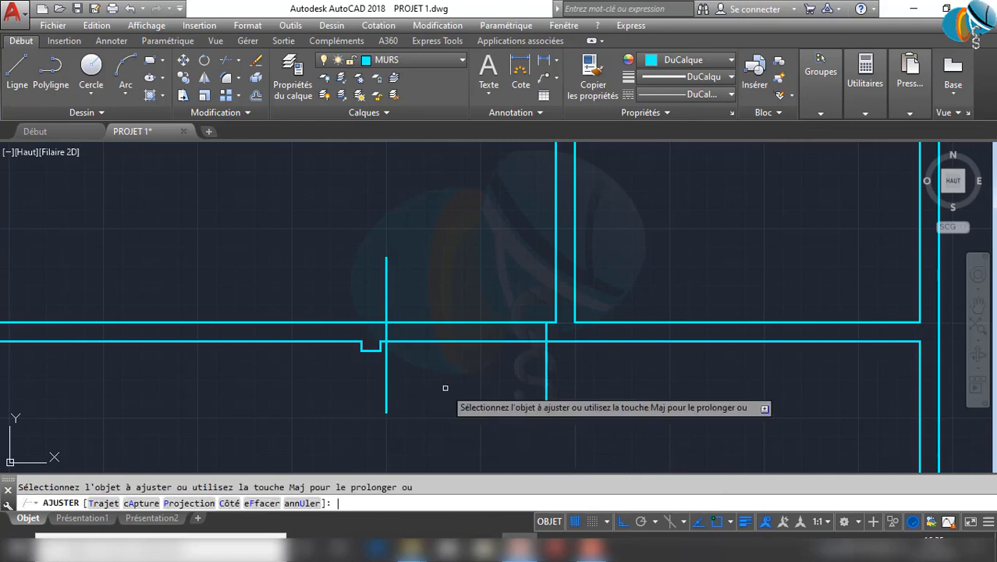
pyautogui.click(596, 433)
pyautogui.click(367, 376)
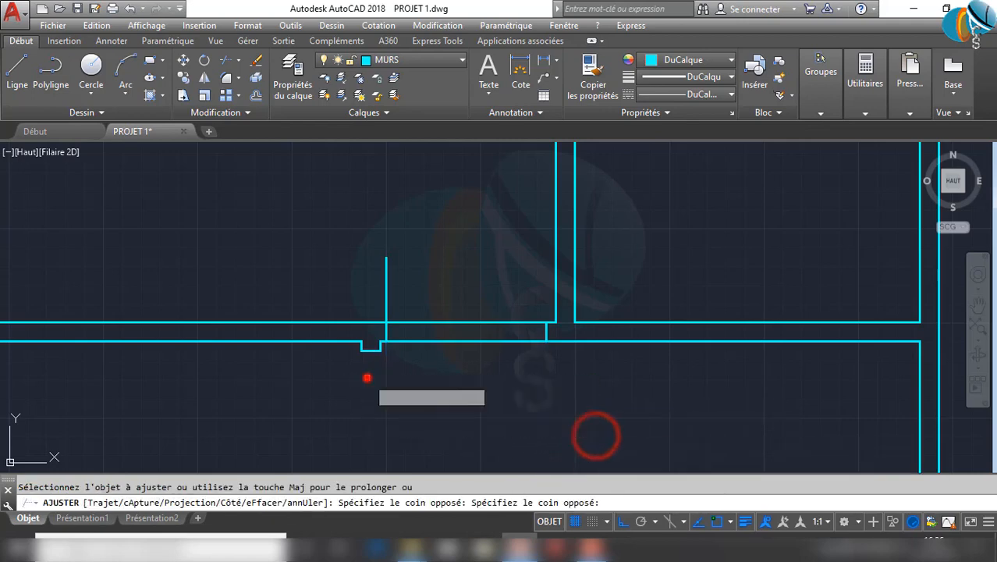
# Trim the left jamb's end above the wall and both wall faces between the jambs to open the upper-left bedroom doorway
pyautogui.click(428, 277)
pyautogui.click(339, 239)
pyautogui.click(445, 362)
pyautogui.click(418, 279)
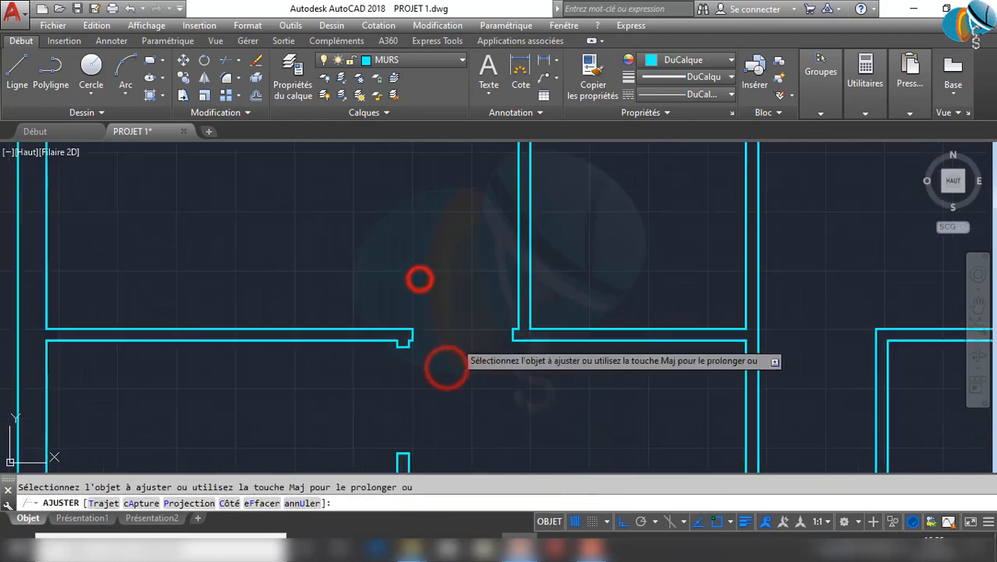
# Examine the door openings around the central hallway on the reference image and compare them with the drawn plan
pyautogui.scroll(-3, 426, 347)
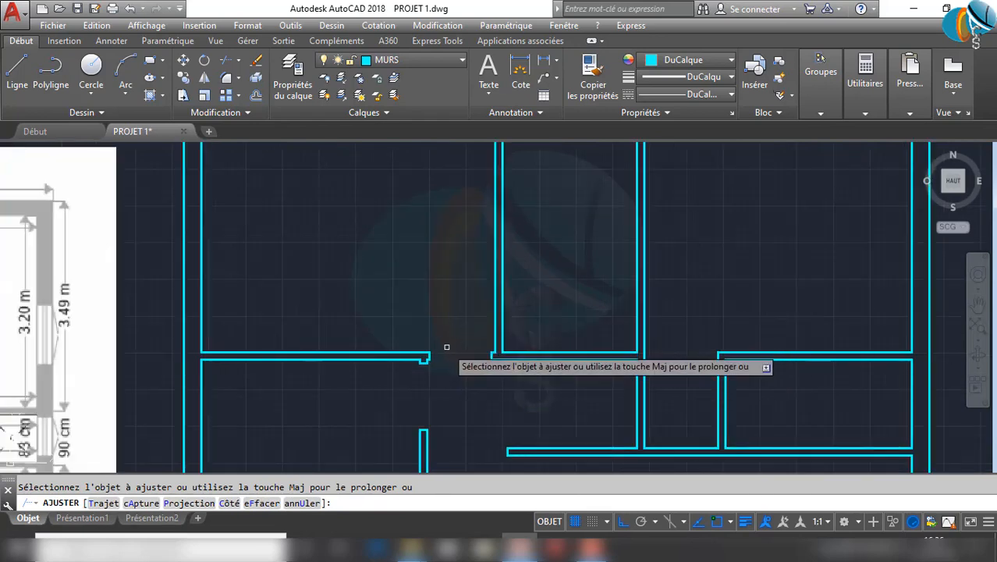
pyautogui.moveTo(440, 373)
pyautogui.mouseDown(button='middle')
pyautogui.moveTo(430, 289)
pyautogui.moveTo(431, 452)
pyautogui.moveTo(415, 310)
pyautogui.mouseUp(button='middle')
pyautogui.scroll(-4, 429, 312)
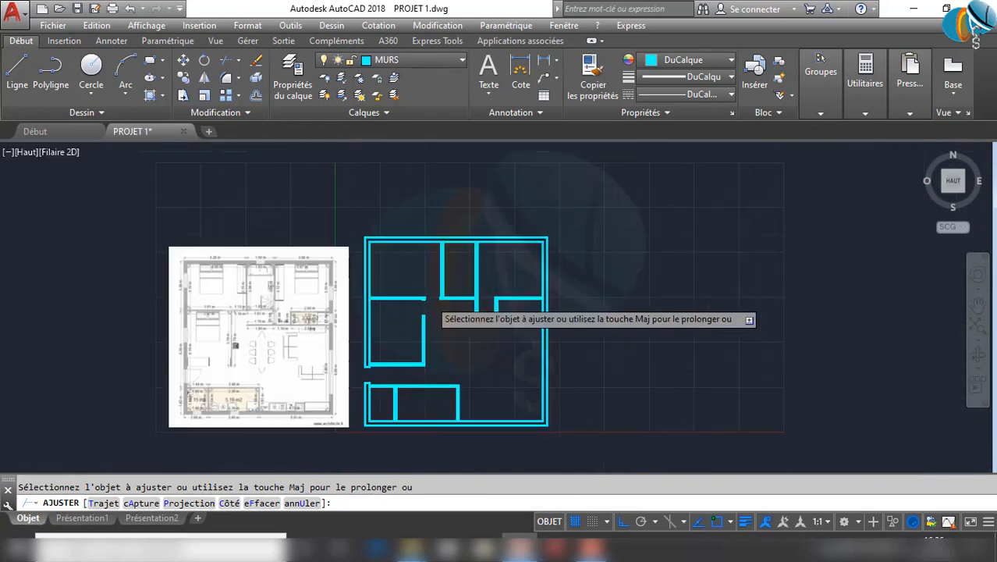
pyautogui.scroll(5, 217, 329)
pyautogui.moveTo(138, 301); pyautogui.dragTo(392, 328, button='middle')
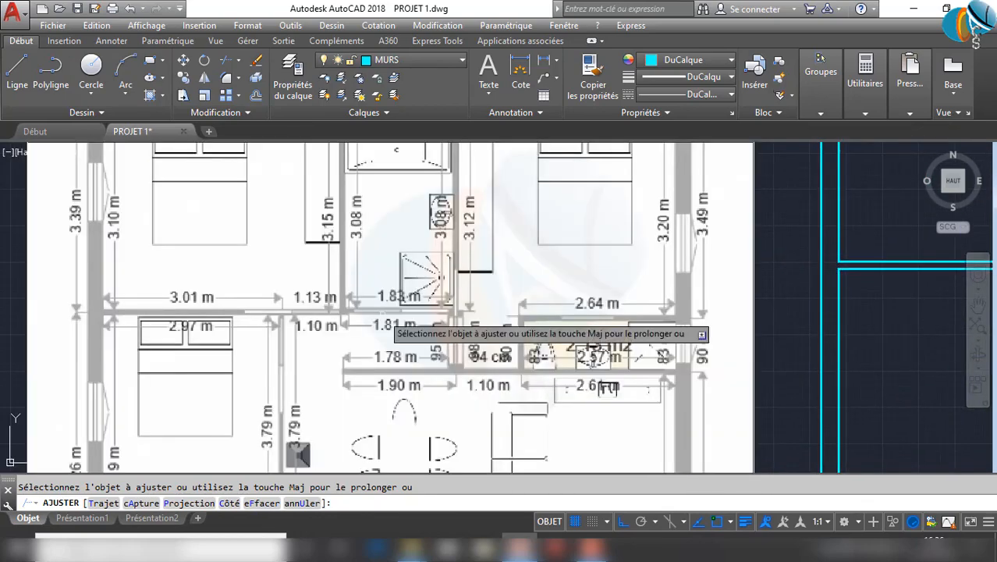
pyautogui.scroll(-3, 679, 344)
pyautogui.scroll(5, 623, 289)
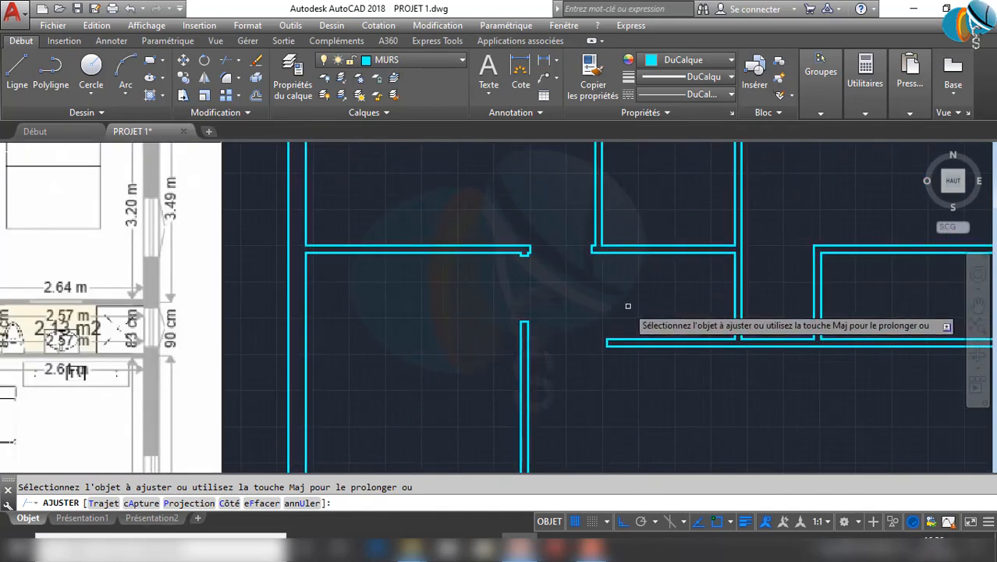
pyautogui.moveTo(594, 303); pyautogui.dragTo(501, 317, button='middle')
pyautogui.press('Escape')
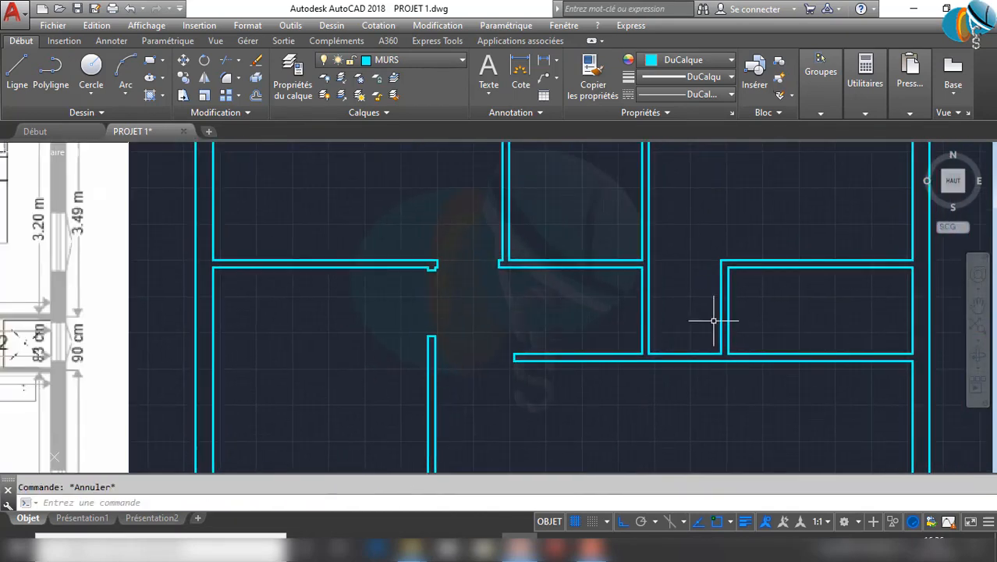
# Draw a line rightward across the short vertical partition below the middle room, starting 5 below its corner with the horizontal wall
pyautogui.scroll(2, 649, 304)
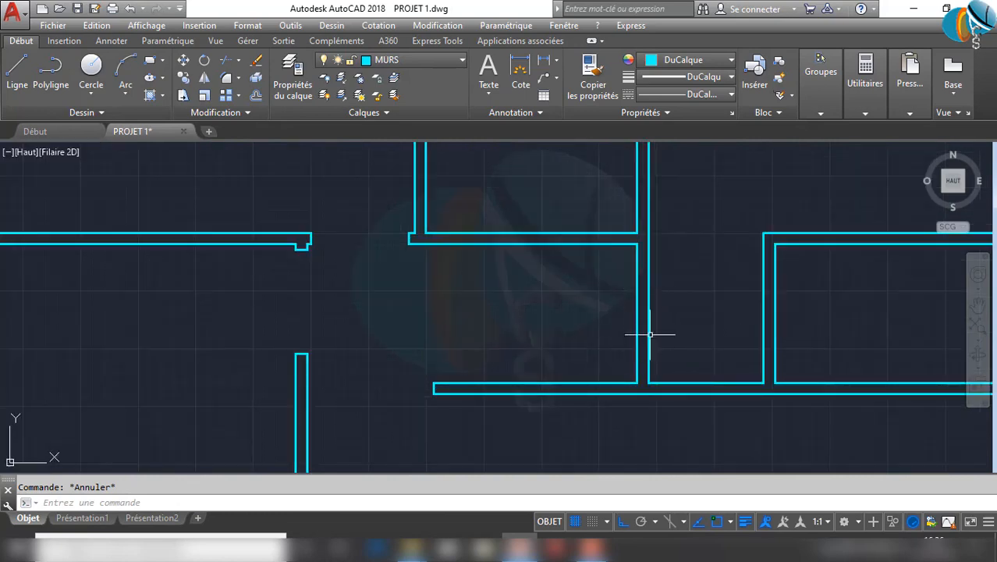
pyautogui.press('Return')
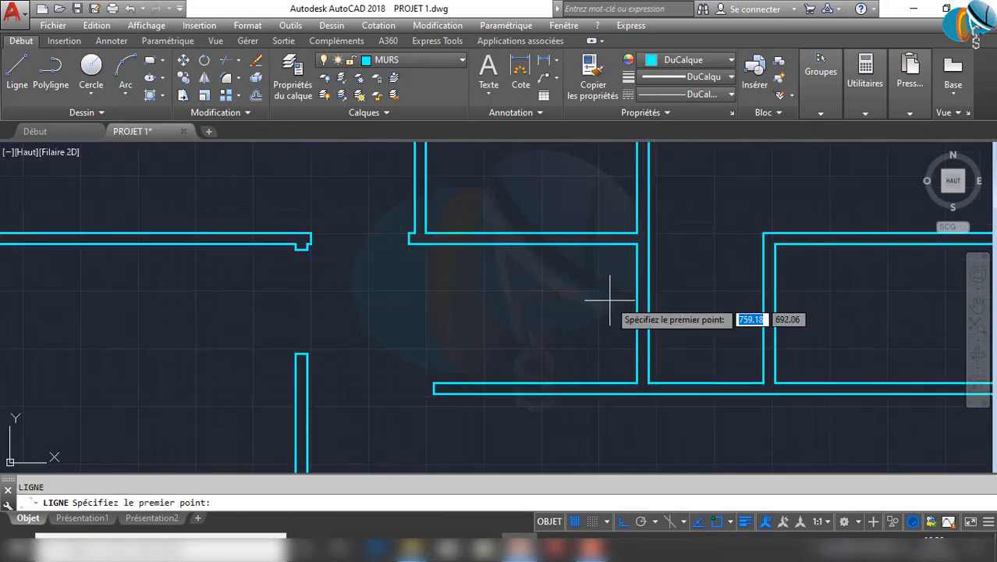
pyautogui.click(638, 250)
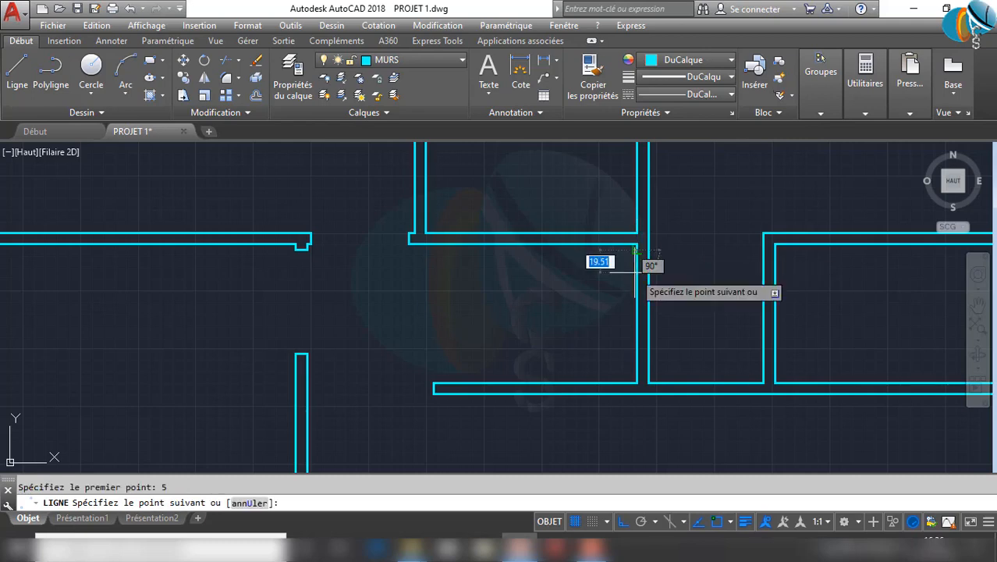
pyautogui.click(709, 249)
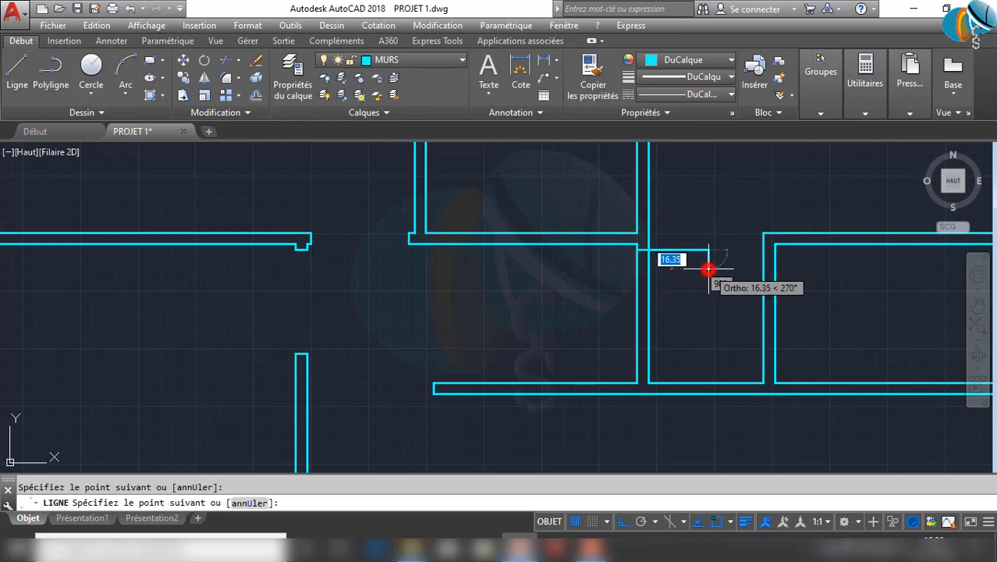
# Continue the line 90 downward and back left across the short partition to mark the opening's lower jamb
pyautogui.click(709, 340)
pyautogui.write('90')
pyautogui.press('Return')
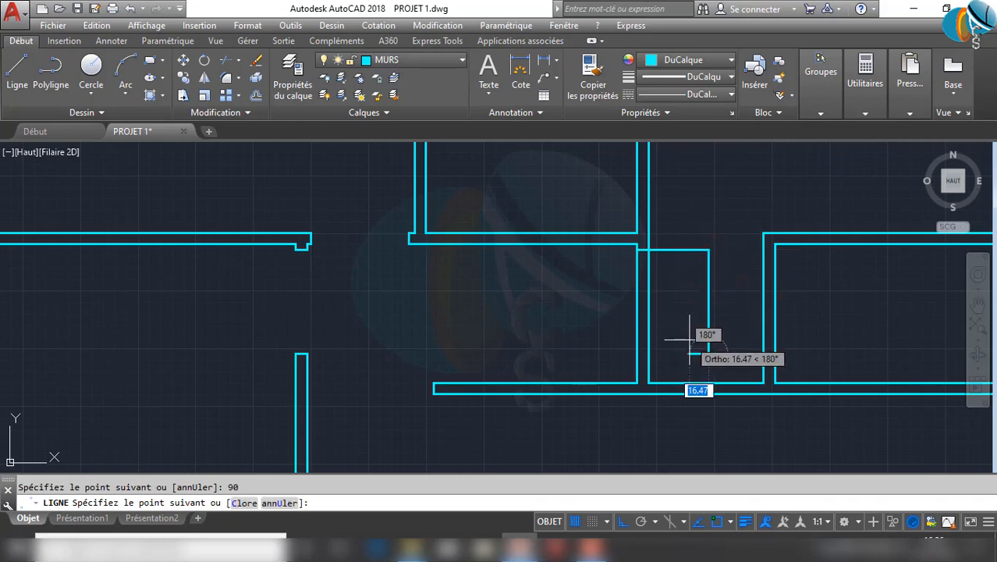
pyautogui.click(535, 345)
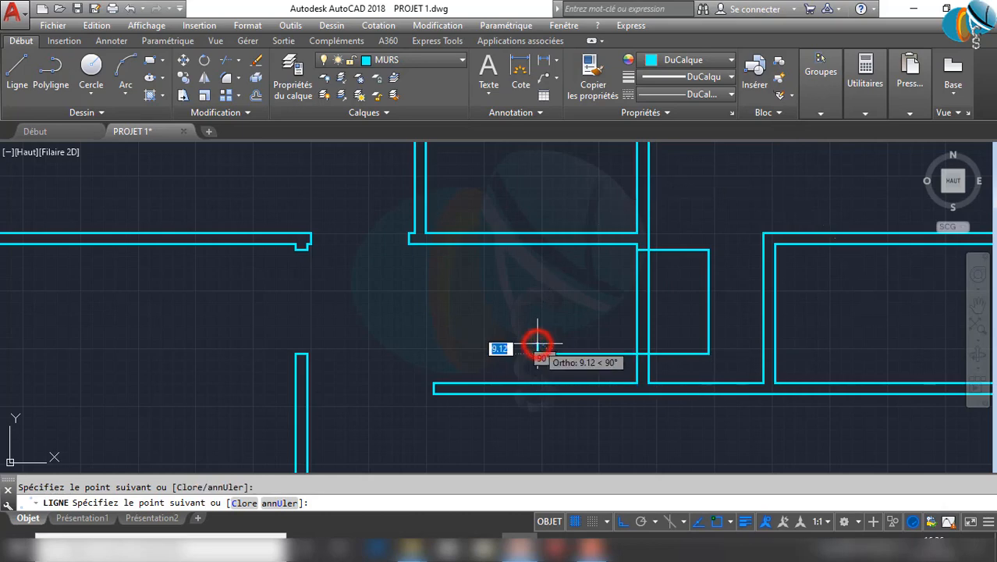
pyautogui.press('Escape')
# Erase the line connecting the short partition's two jambs and trim the jamb ends overhanging its right face
pyautogui.click(727, 319)
pyautogui.click(700, 298)
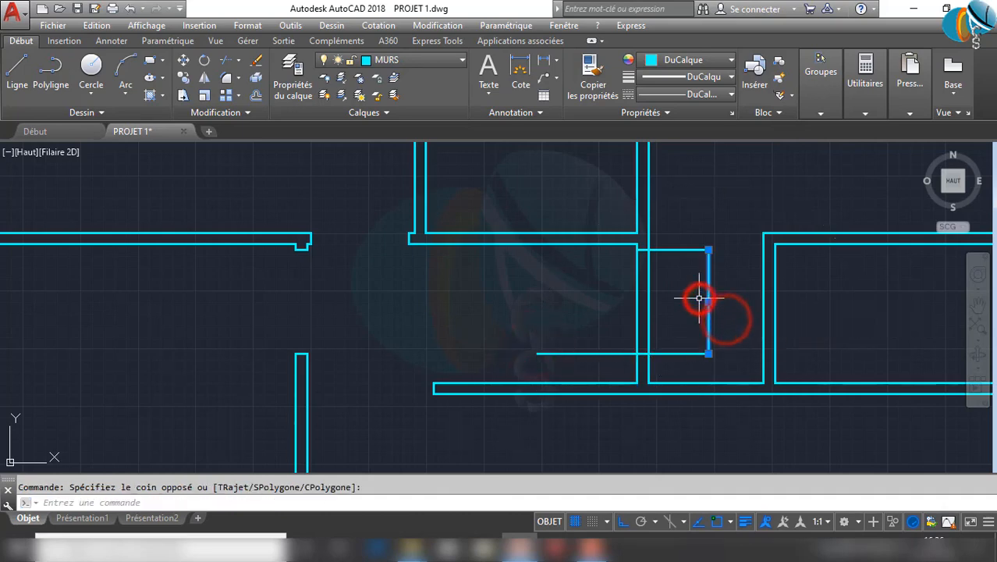
pyautogui.write('EFF')
pyautogui.press('Return')
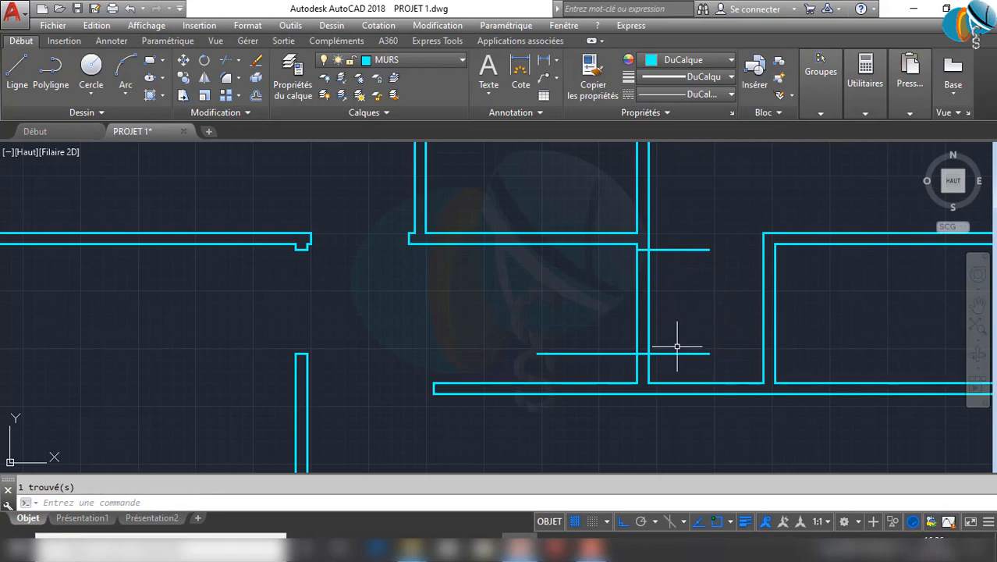
pyautogui.write('AJ')
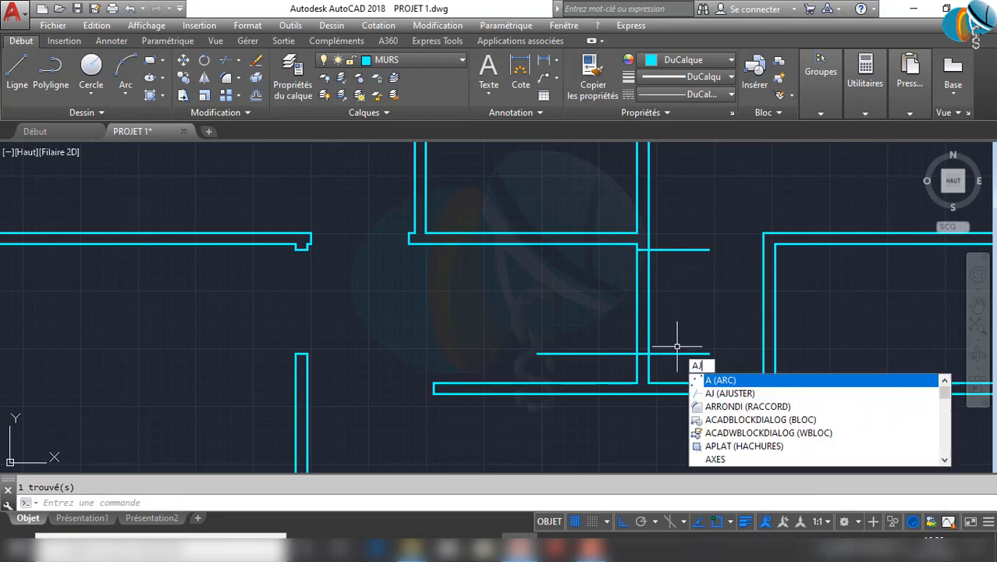
pyautogui.press('Return')
pyautogui.click(705, 365)
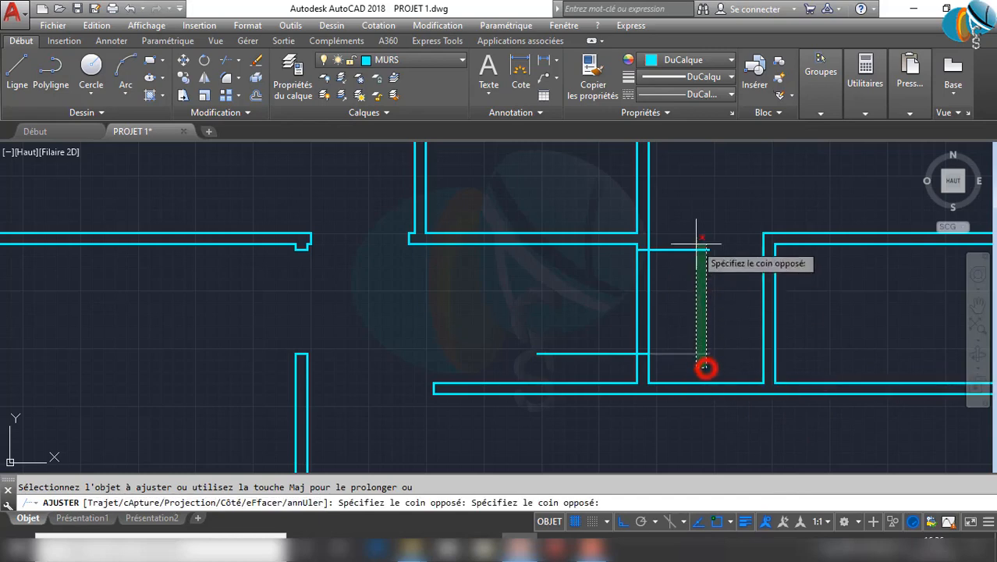
pyautogui.click(688, 216)
# Trim the lower jamb's left overhang and both faces of the short partition between the jambs to open the doorway
pyautogui.click(596, 363)
pyautogui.click(576, 328)
pyautogui.click(699, 316)
pyautogui.click(575, 305)
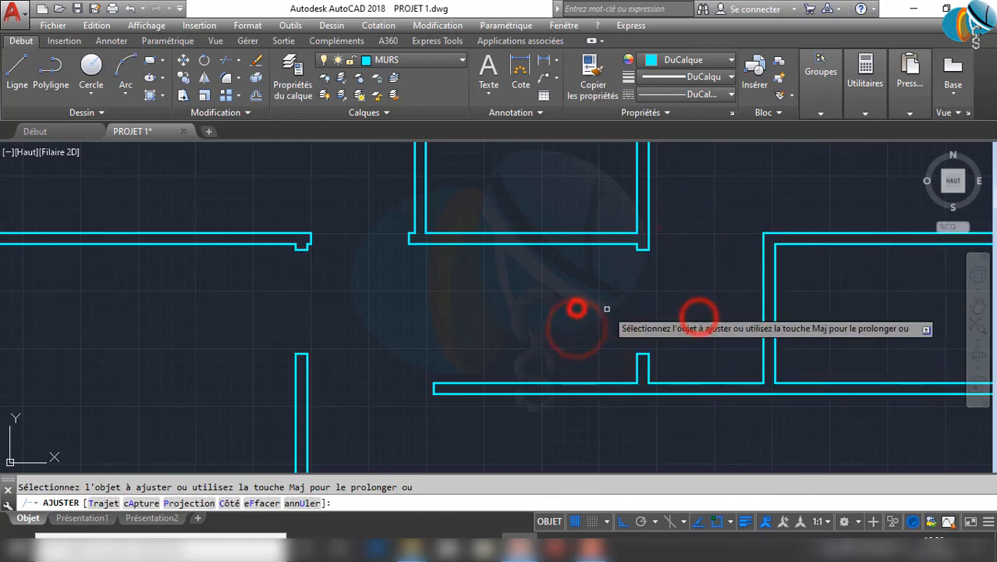
# Draw a line leftward across the small right-hand room's left wall, starting 5 below the room's inner upper-left corner
pyautogui.press('Escape')
pyautogui.scroll(-2, 704, 293)
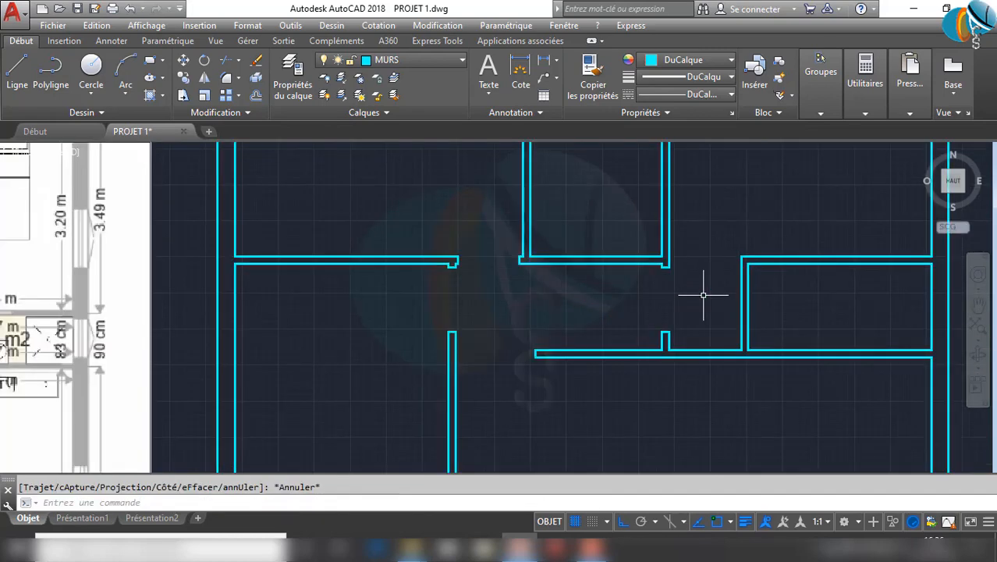
pyautogui.moveTo(703, 295); pyautogui.dragTo(535, 294, button='middle')
pyautogui.scroll(2, 602, 300)
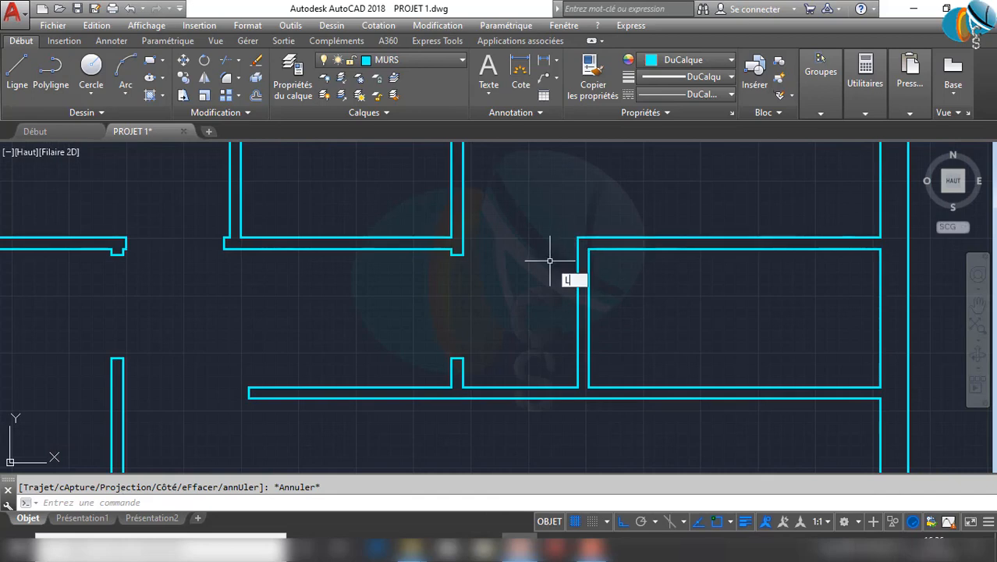
pyautogui.press('Return')
pyautogui.scroll(2, 572, 256)
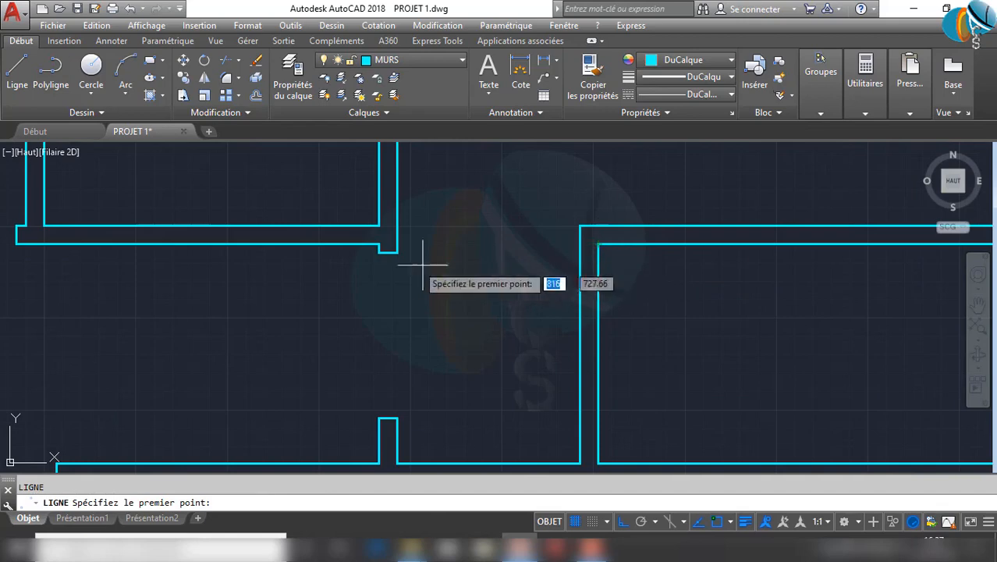
pyautogui.scroll(-2, 418, 277)
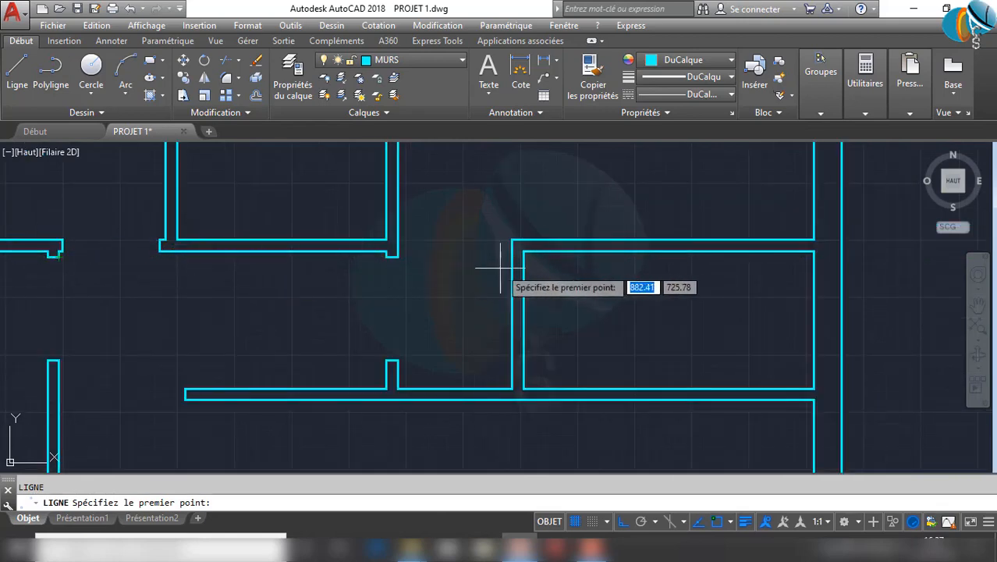
pyautogui.scroll(5, 525, 251)
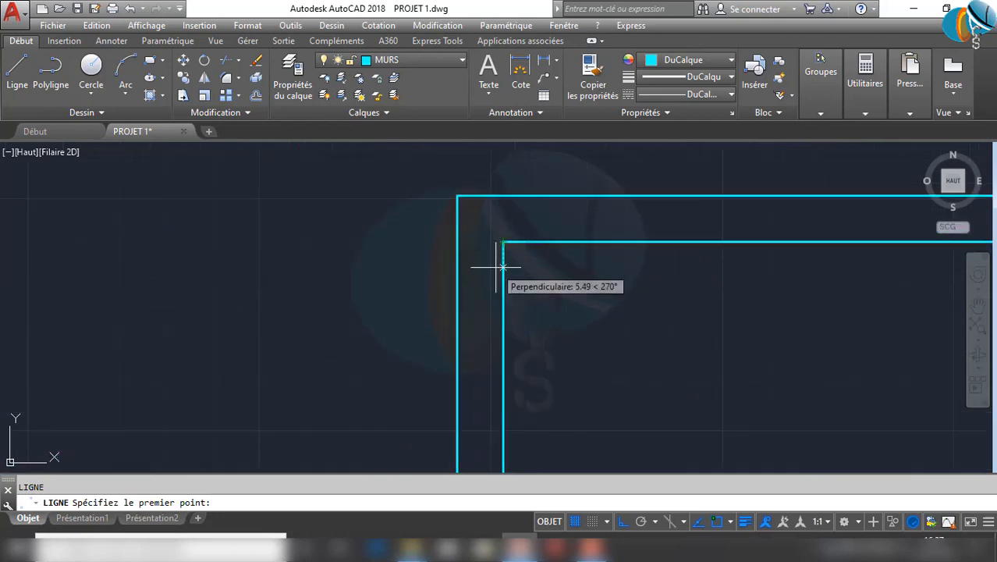
pyautogui.write('5')
pyautogui.press('Return')
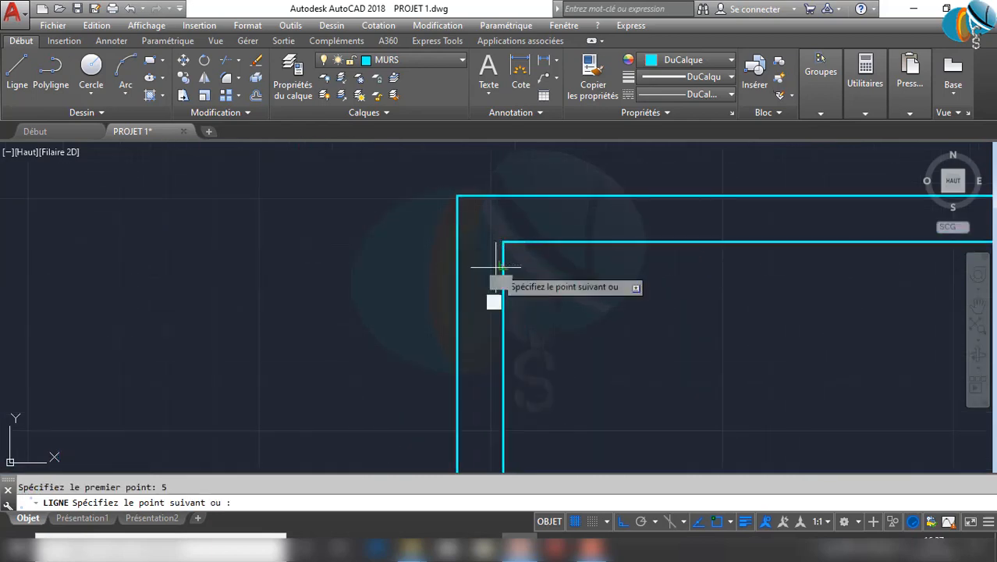
pyautogui.scroll(-3, 342, 268)
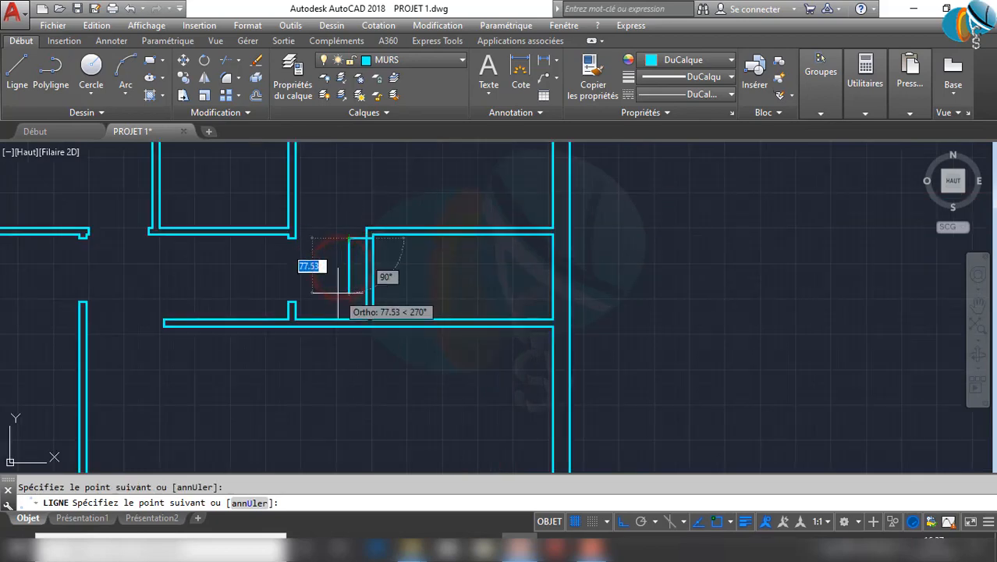
# Continue the line 70 downward and back right across the small room's left wall to mark the lower jamb
pyautogui.write('7')
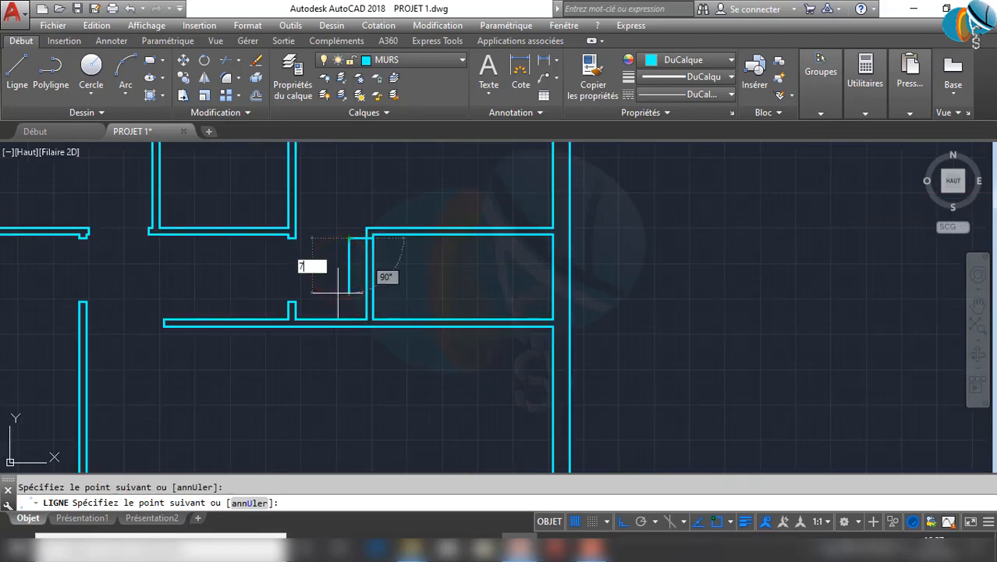
pyautogui.write('0')
pyautogui.press('Return')
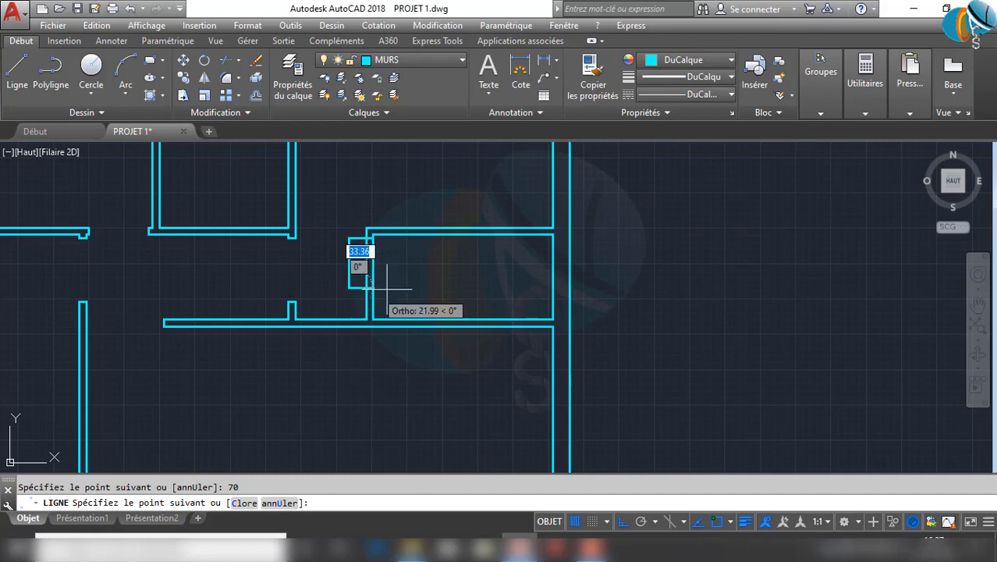
pyautogui.click(441, 284)
pyautogui.press('Return')
# Erase the vertical line connecting the two jamb lines beside the small right-hand room
pyautogui.click(346, 266)
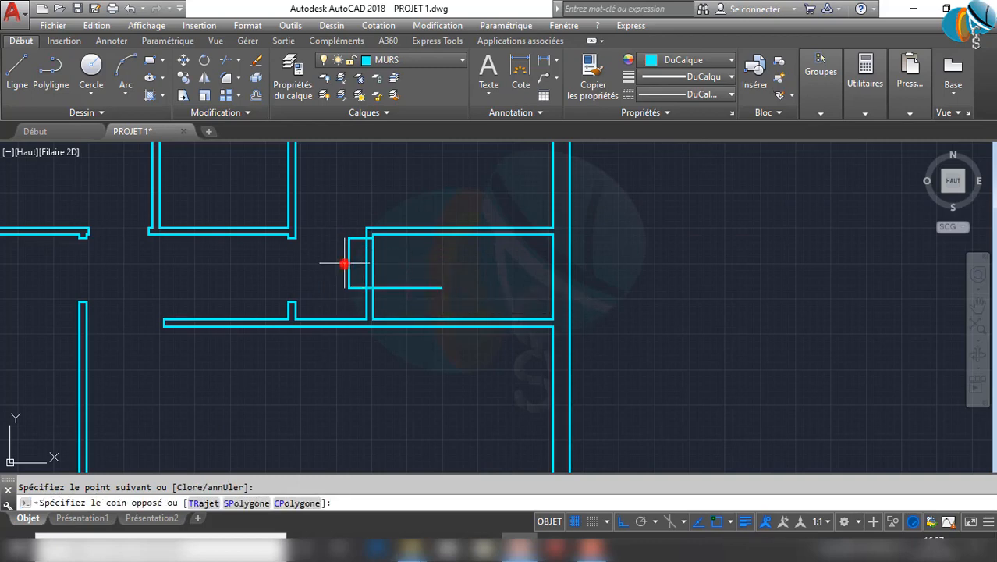
pyautogui.click(319, 248)
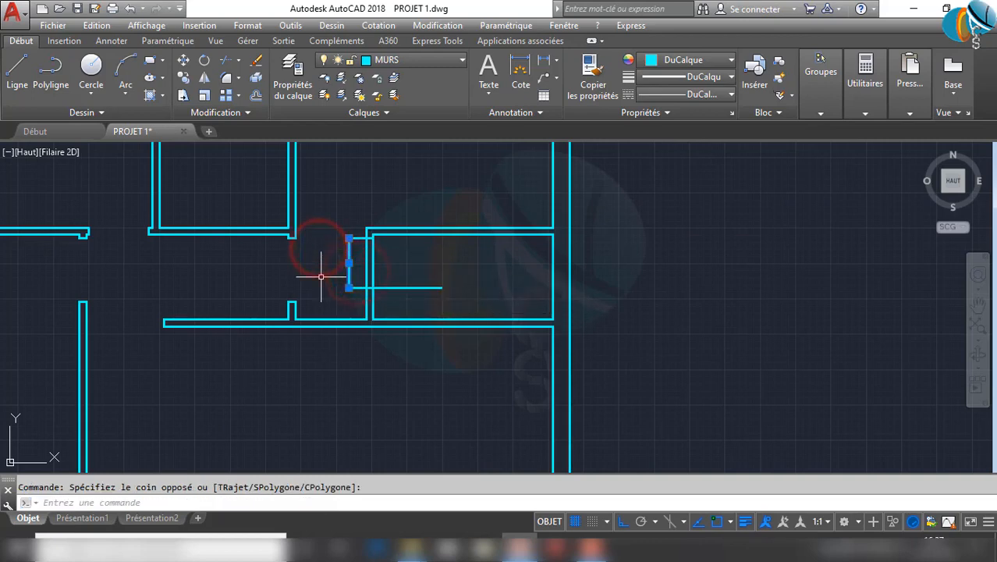
pyautogui.write('EFF')
pyautogui.press('Return')
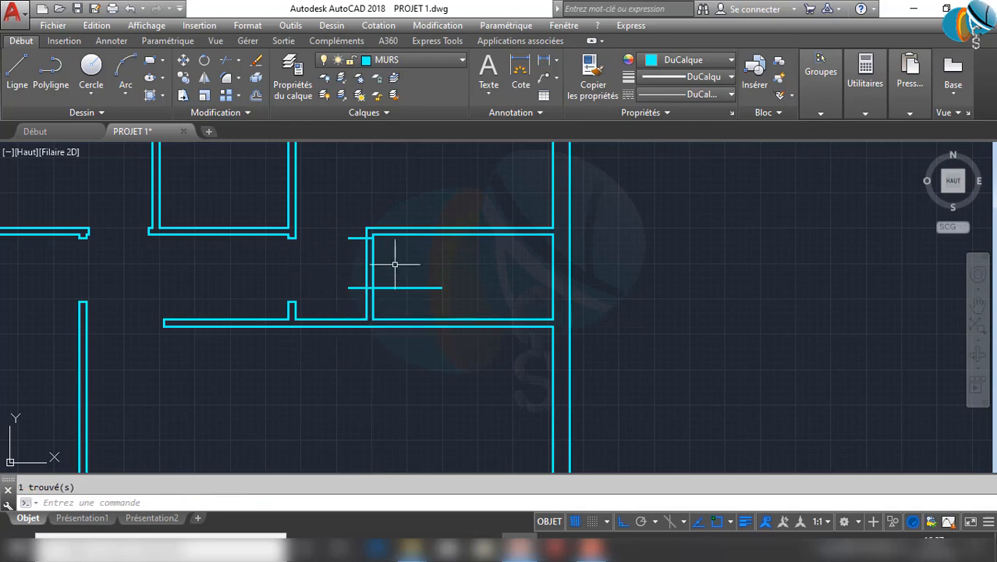
# Trim the lower jamb's overhang inside the small room and both jambs' overhangs outside its left wall
pyautogui.scroll(2, 395, 265)
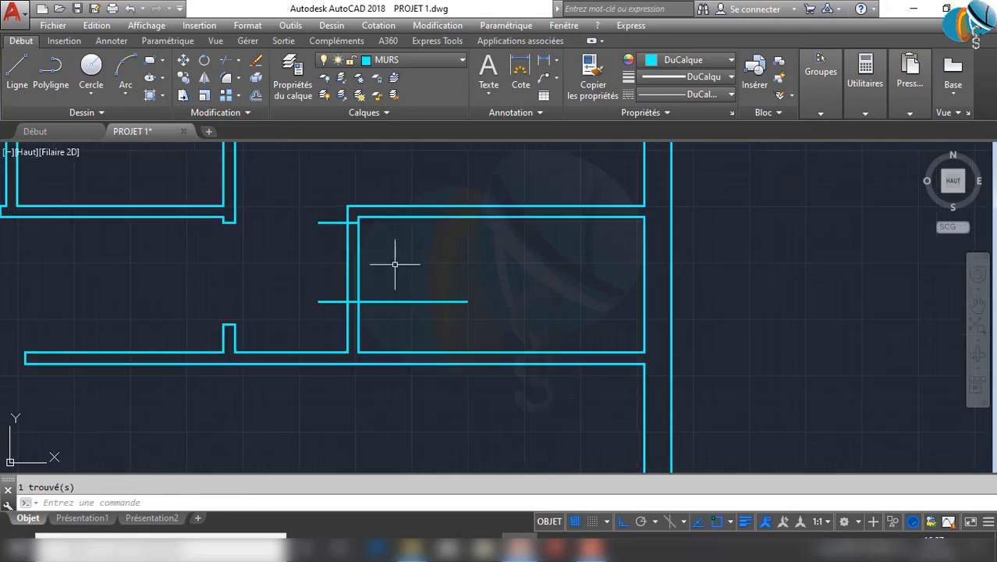
pyautogui.write('A')
pyautogui.scroll(1, 395, 265)
pyautogui.write('J')
pyautogui.press('Return')
pyautogui.press('Return')
pyautogui.click(468, 371)
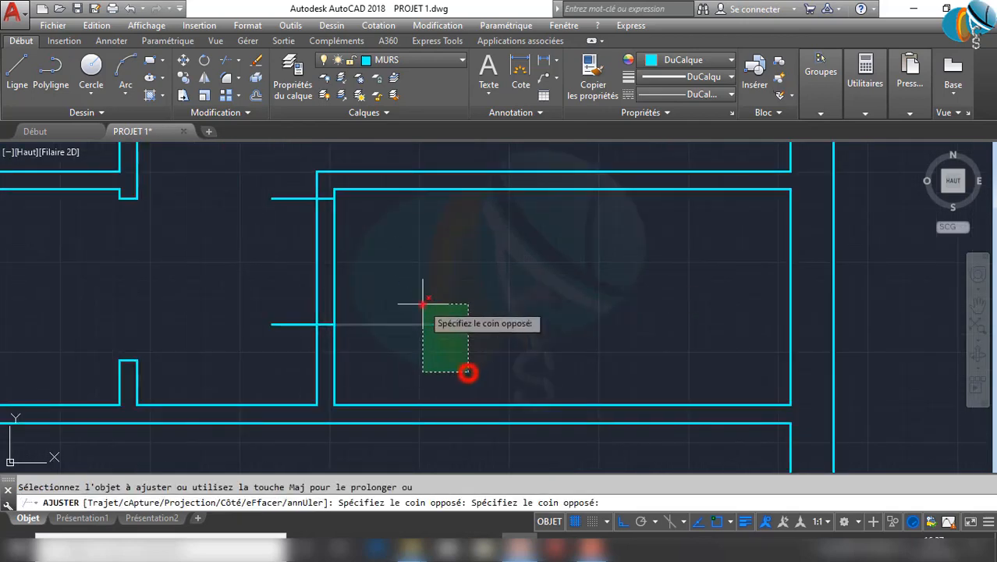
pyautogui.click(423, 305)
pyautogui.click(292, 339)
pyautogui.click(234, 167)
# Trim both faces of the small room's left wall between the jambs to open the doorway
pyautogui.click(412, 294)
pyautogui.click(261, 248)
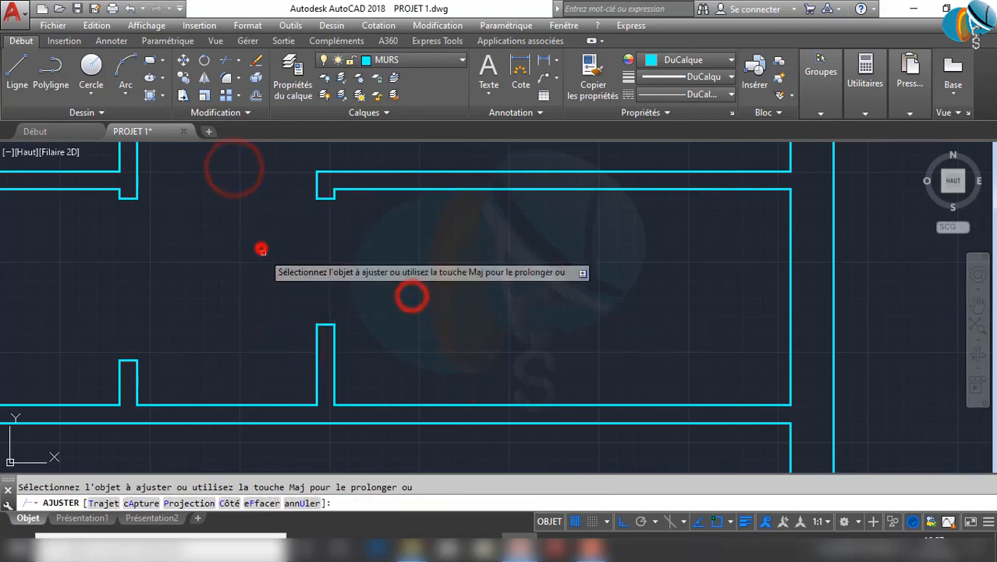
pyautogui.scroll(-3, 431, 295)
pyautogui.press('Escape')
# Draw a line upward across the upper middle room's bottom wall, starting 5 left of its lower-right corner with the partition
pyautogui.scroll(-2, 359, 292)
pyautogui.moveTo(337, 291); pyautogui.dragTo(480, 312, button='middle')
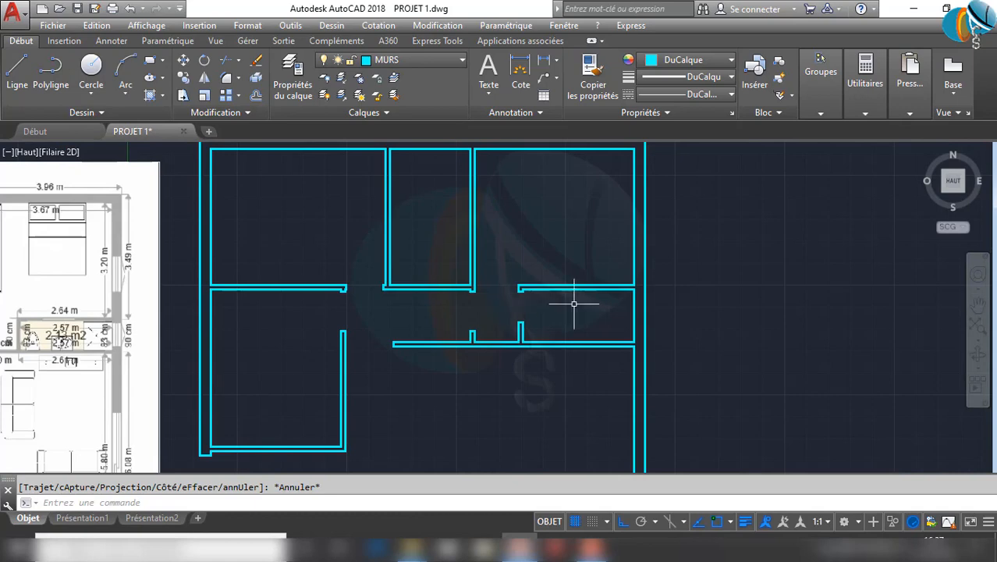
pyautogui.scroll(2, 440, 264)
pyautogui.moveTo(440, 264); pyautogui.dragTo(548, 298, button='middle')
pyautogui.scroll(-2, 548, 299)
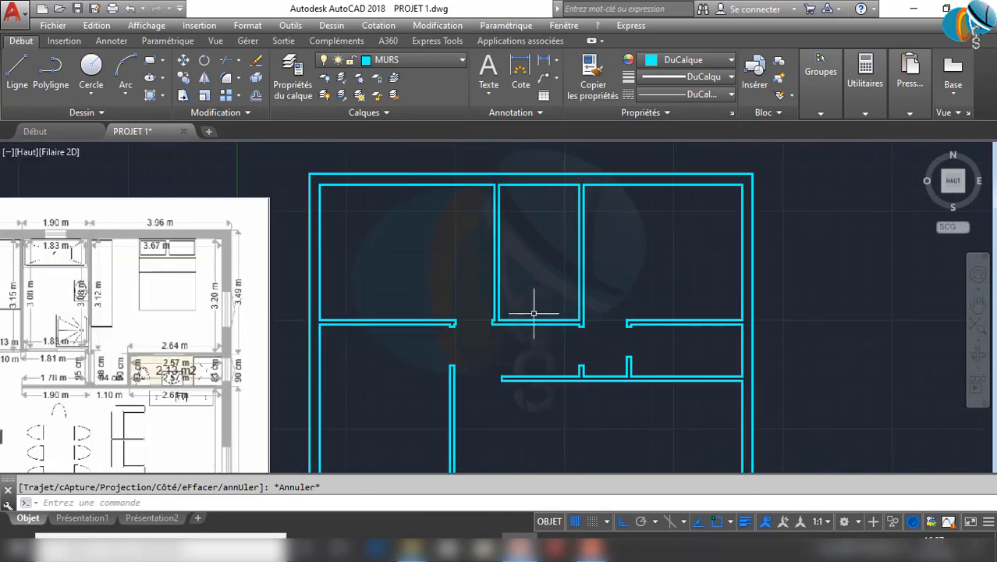
pyautogui.moveTo(457, 316); pyautogui.dragTo(542, 326, button='middle')
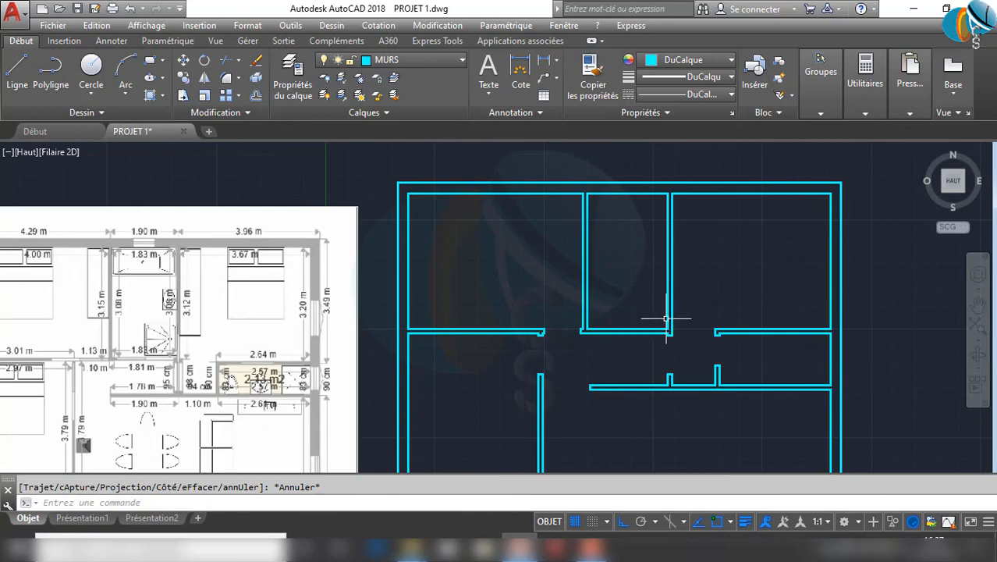
pyautogui.scroll(3, 665, 319)
pyautogui.scroll(1, 661, 343)
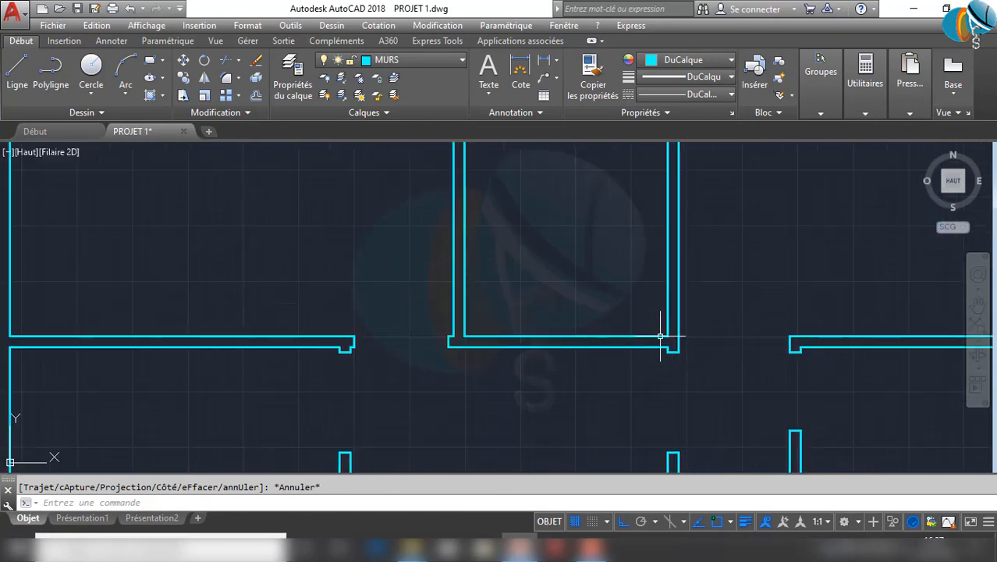
pyautogui.write('l')
pyautogui.press('Return')
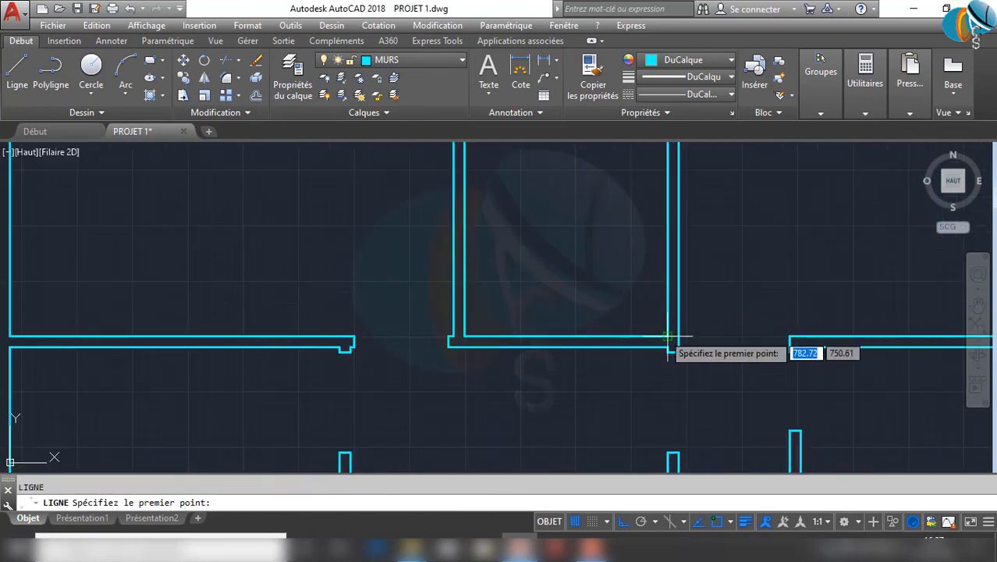
pyautogui.scroll(3, 669, 343)
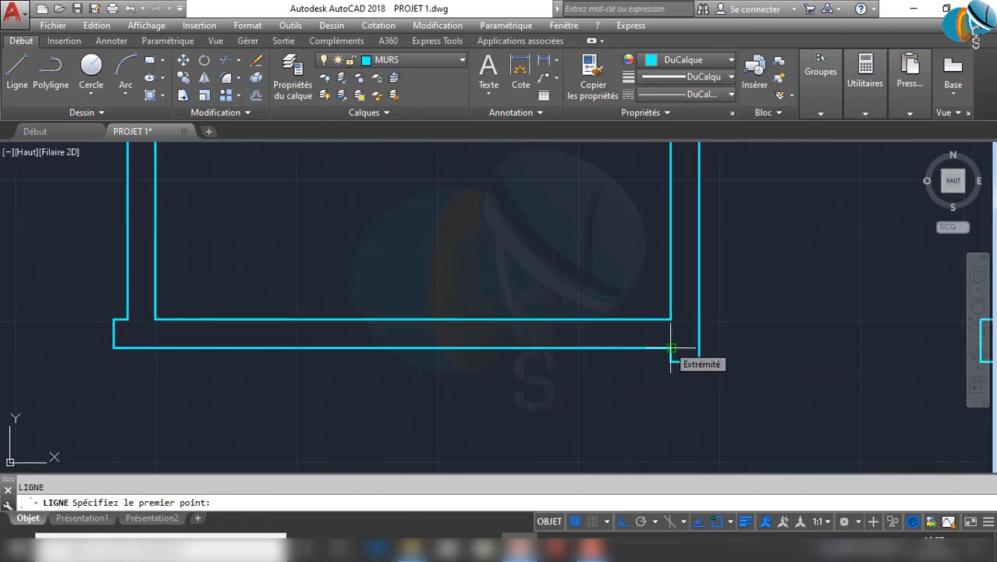
pyautogui.write('80')
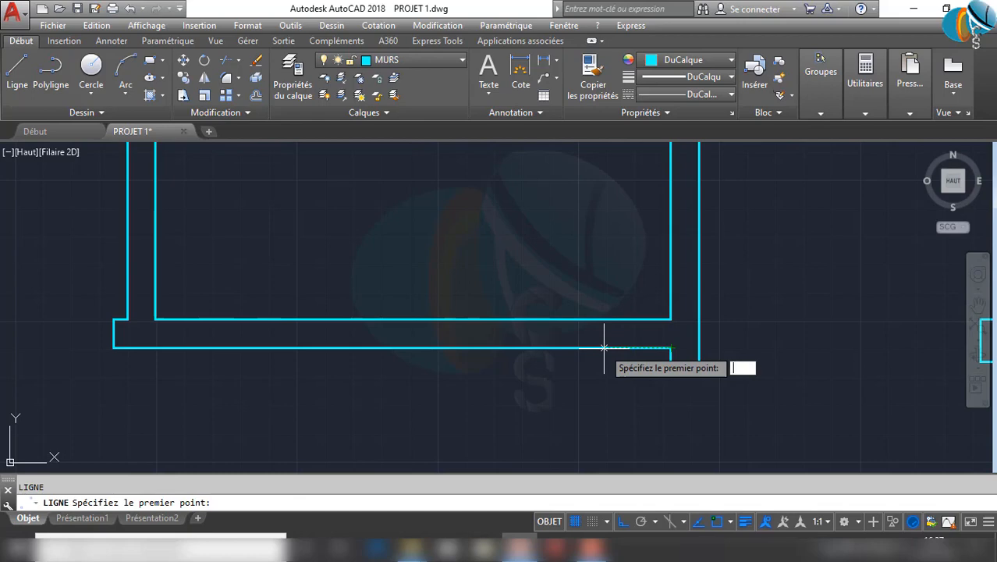
pyautogui.press('Return')
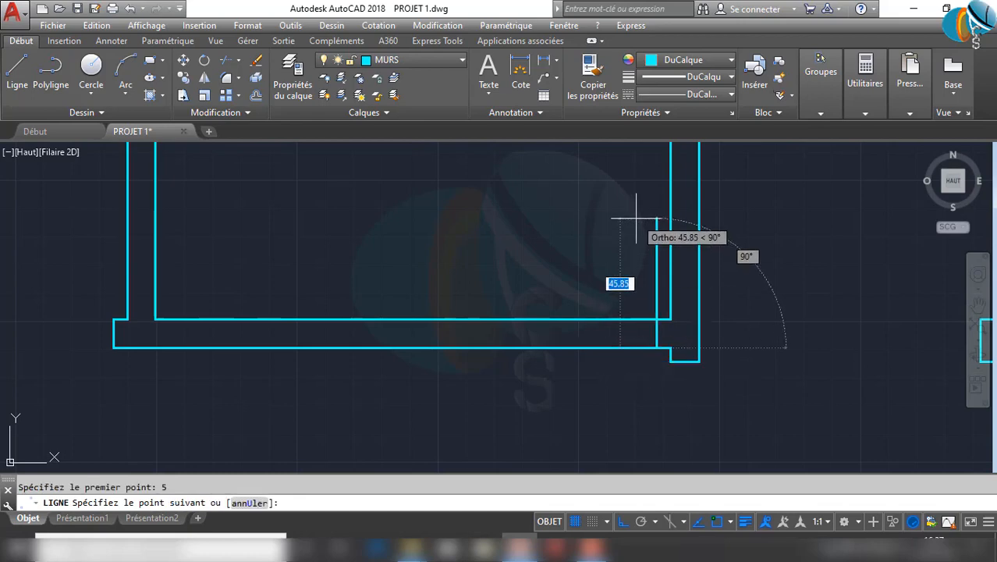
pyautogui.click(659, 234)
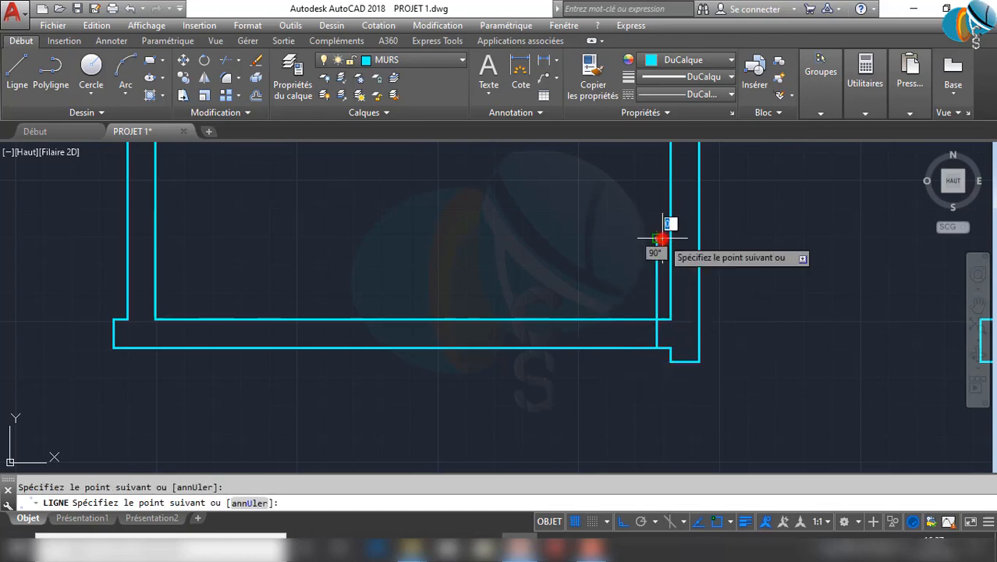
# Continue the line 80 to the left and back down across the middle room's bottom wall to mark the left jamb
pyautogui.write('80')
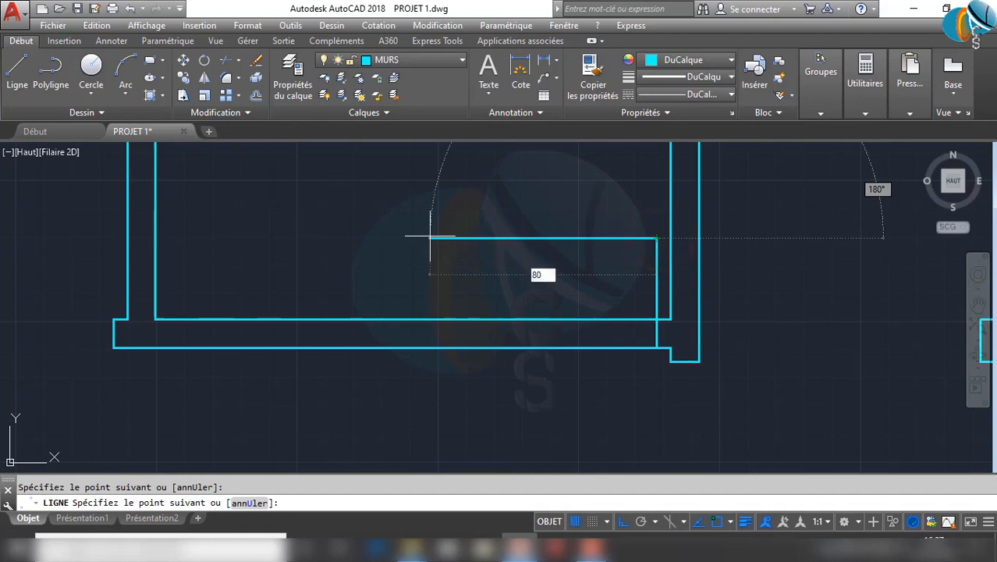
pyautogui.press('Return')
pyautogui.click(464, 409)
pyautogui.press('Return')
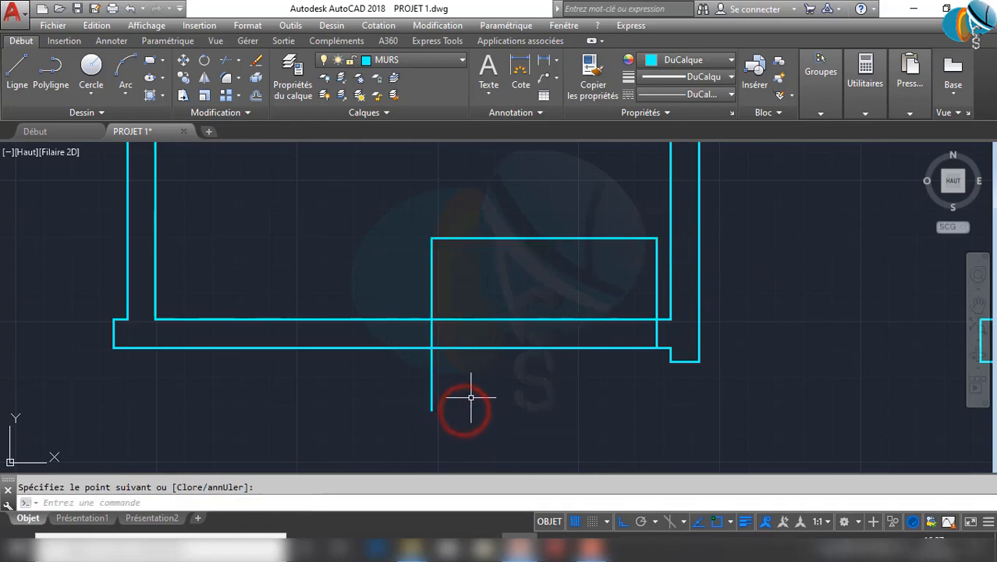
# Erase the horizontal line connecting the two jamb lines inside the middle room
pyautogui.click(521, 253)
pyautogui.click(480, 178)
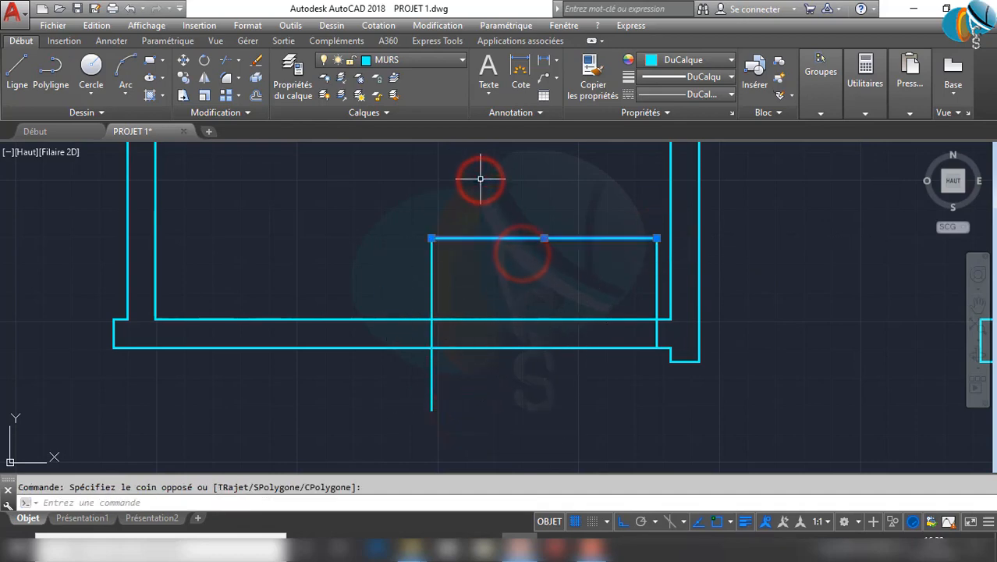
pyautogui.write('EFF')
pyautogui.press('Return')
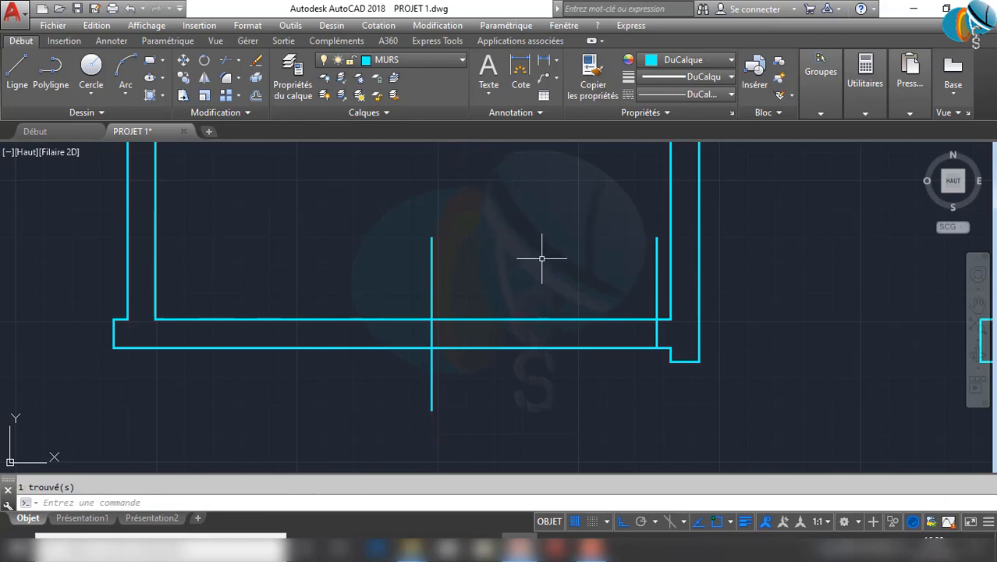
# Trim the upper overhangs of both jamb lines inside the middle room back to its bottom wall
pyautogui.write('AJ')
pyautogui.press('Return')
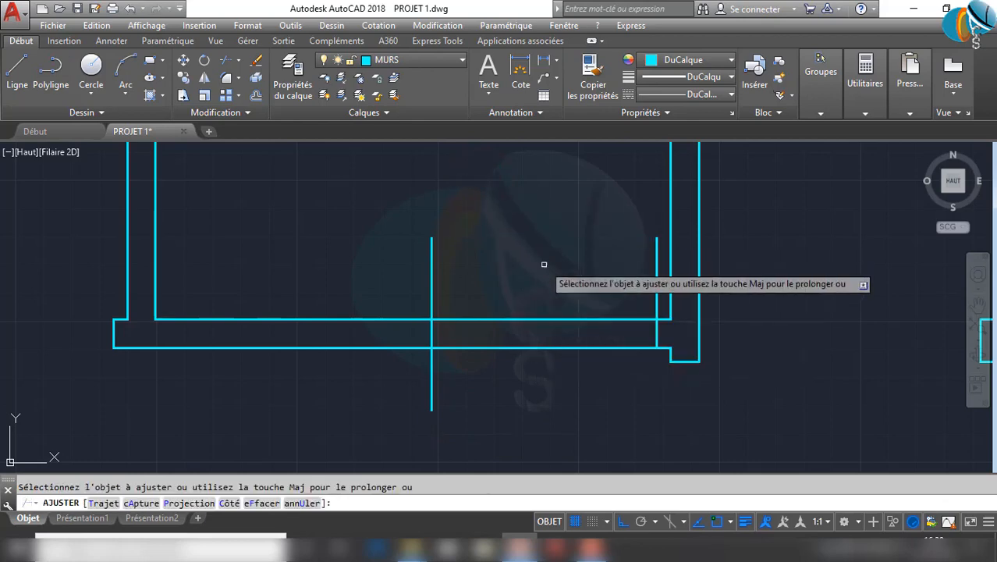
pyautogui.click(551, 295)
pyautogui.click(383, 239)
pyautogui.click(655, 272)
# Trim both faces of the middle room's bottom wall between the jambs and the left jamb's lower overhang
pyautogui.click(561, 396)
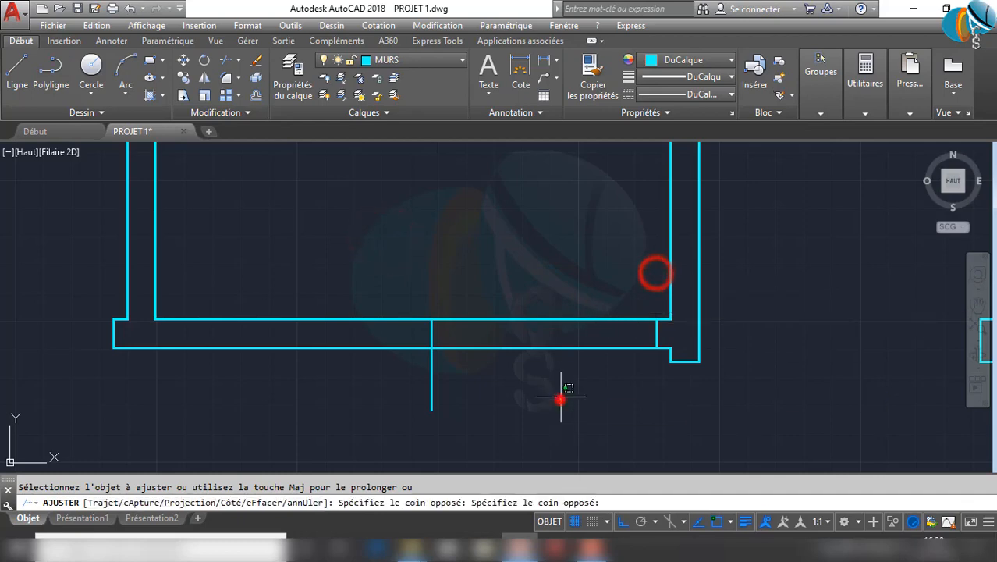
pyautogui.click(492, 277)
pyautogui.click(484, 393)
pyautogui.click(323, 360)
pyautogui.scroll(-5, 528, 327)
pyautogui.press('Escape')
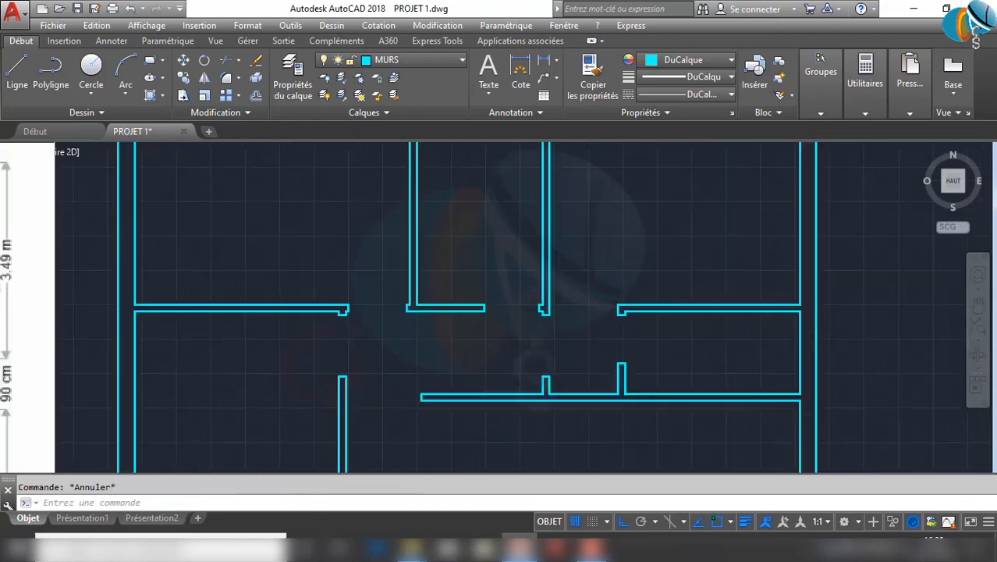
# Compare the wall layout with the reference plan to find the remaining doors of the two small bottom rooms
pyautogui.scroll(2, 481, 335)
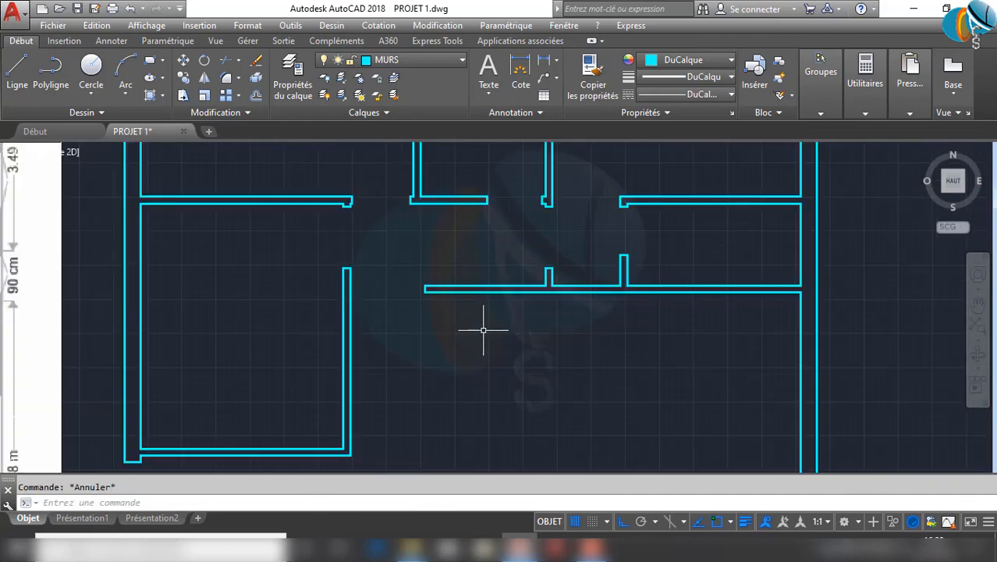
pyautogui.scroll(-4, 481, 319)
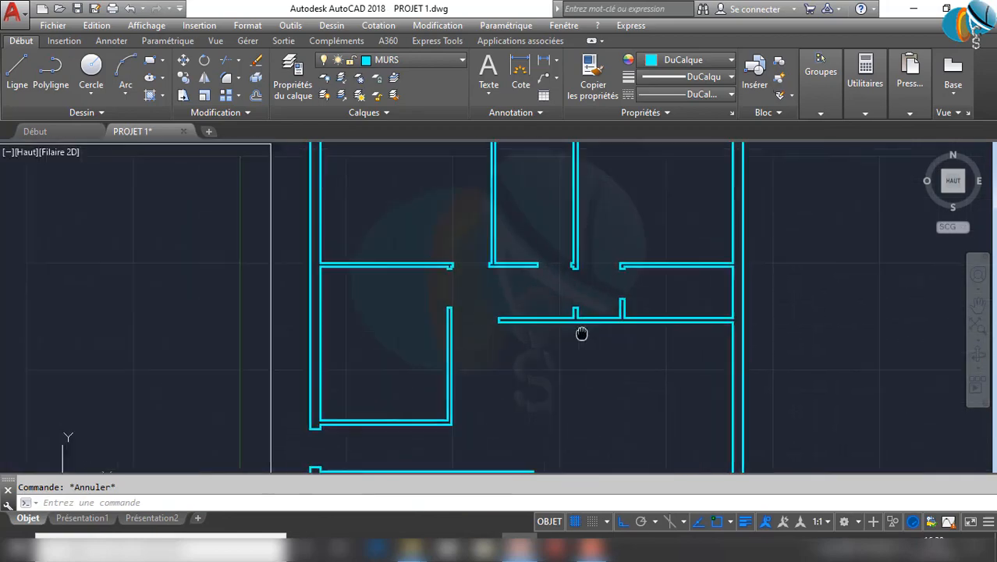
pyautogui.scroll(2, 463, 279)
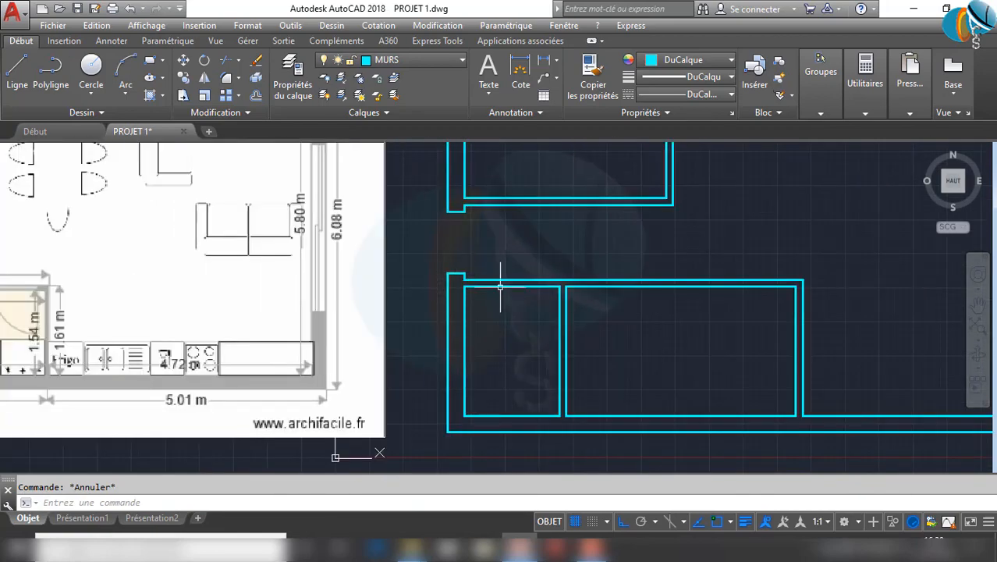
pyautogui.scroll(-2, 508, 329)
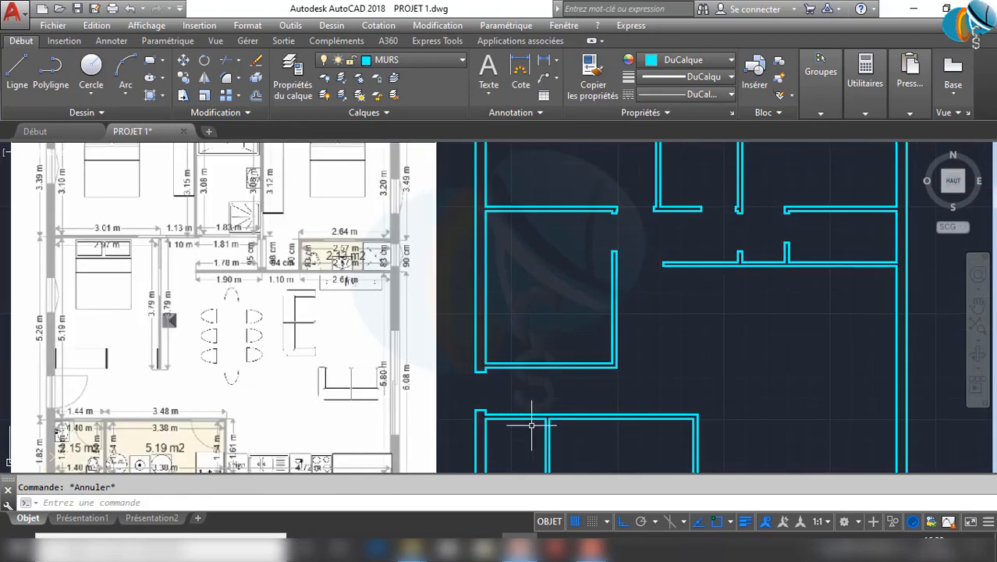
pyautogui.scroll(2, 531, 425)
pyautogui.moveTo(530, 422); pyautogui.dragTo(580, 309, button='middle')
pyautogui.scroll(-2, 546, 303)
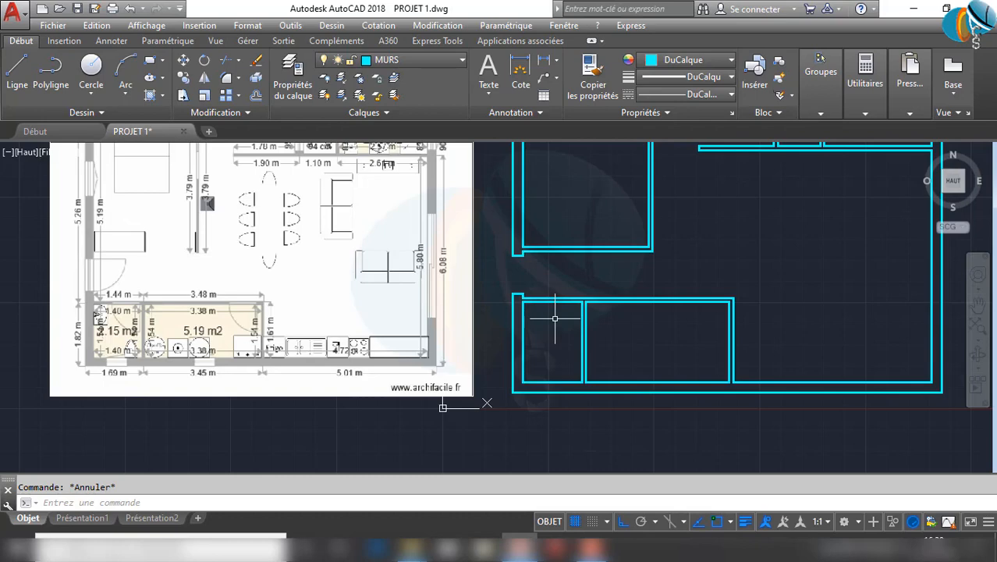
pyautogui.scroll(5, 120, 337)
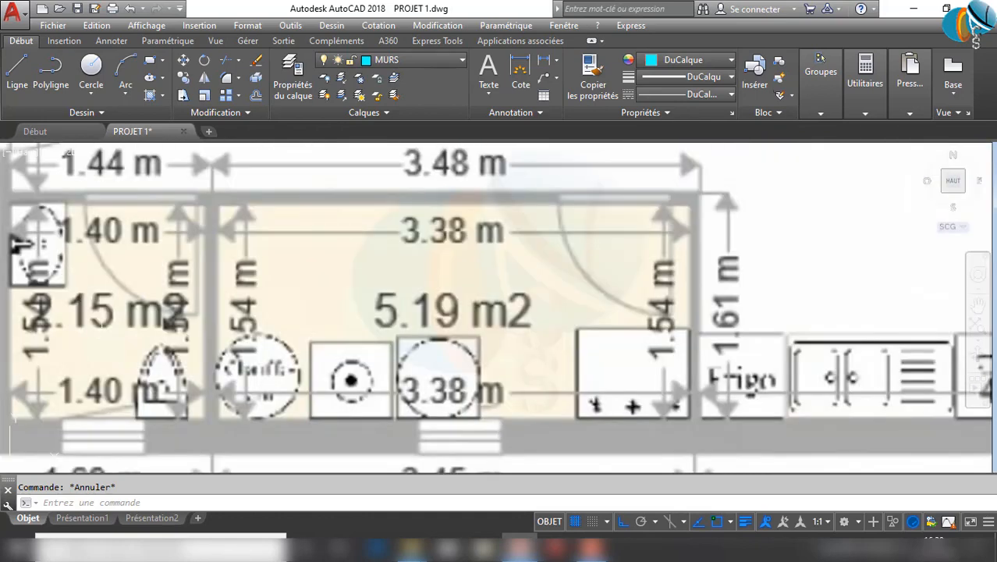
pyautogui.scroll(-4, 156, 357)
pyautogui.moveTo(490, 319); pyautogui.dragTo(217, 332, button='middle')
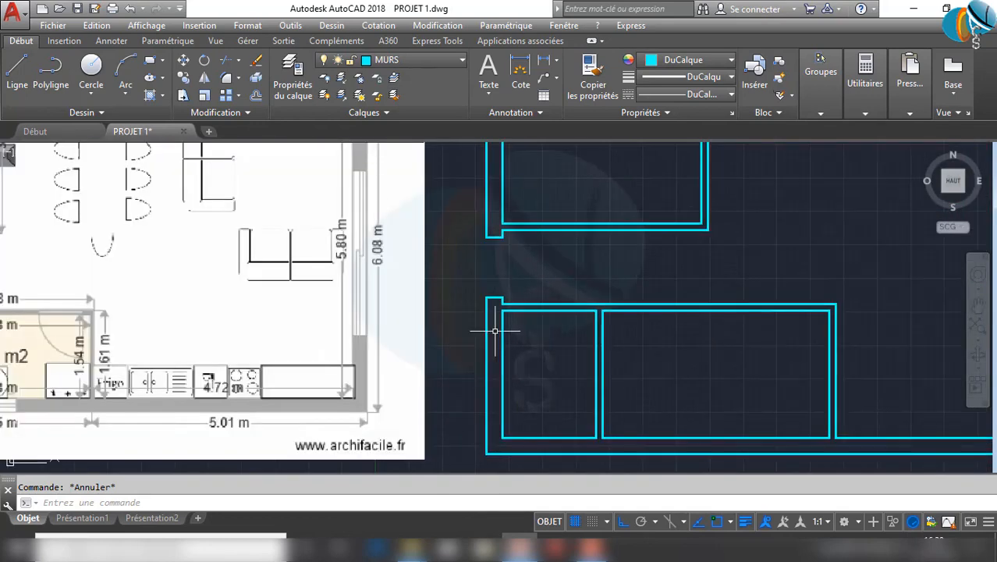
pyautogui.scroll(-2, 515, 373)
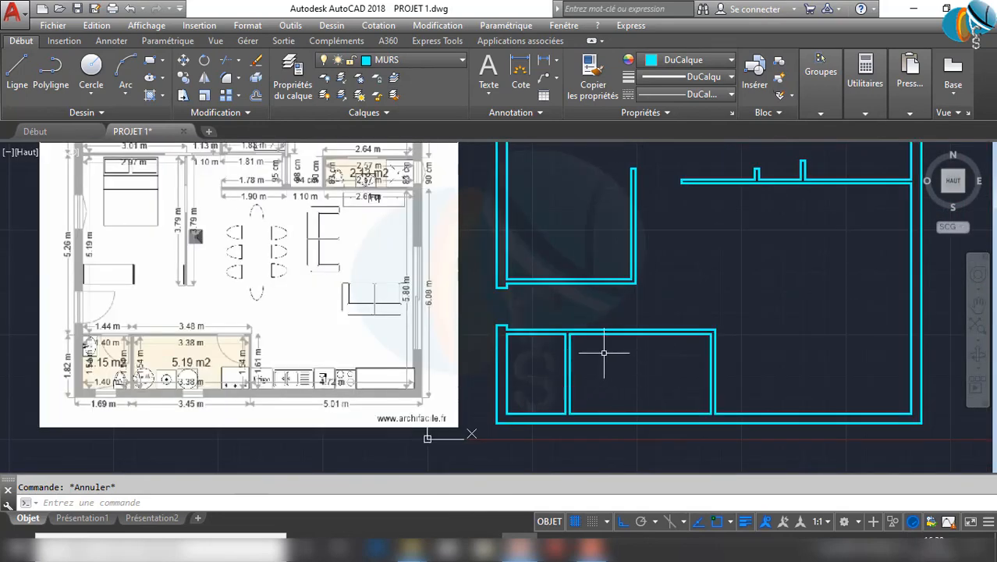
pyautogui.moveTo(608, 352)
pyautogui.mouseDown(button='middle')
pyautogui.moveTo(629, 355)
pyautogui.moveTo(611, 463)
pyautogui.mouseUp(button='middle')
pyautogui.moveTo(569, 306); pyautogui.dragTo(554, 373, button='middle')
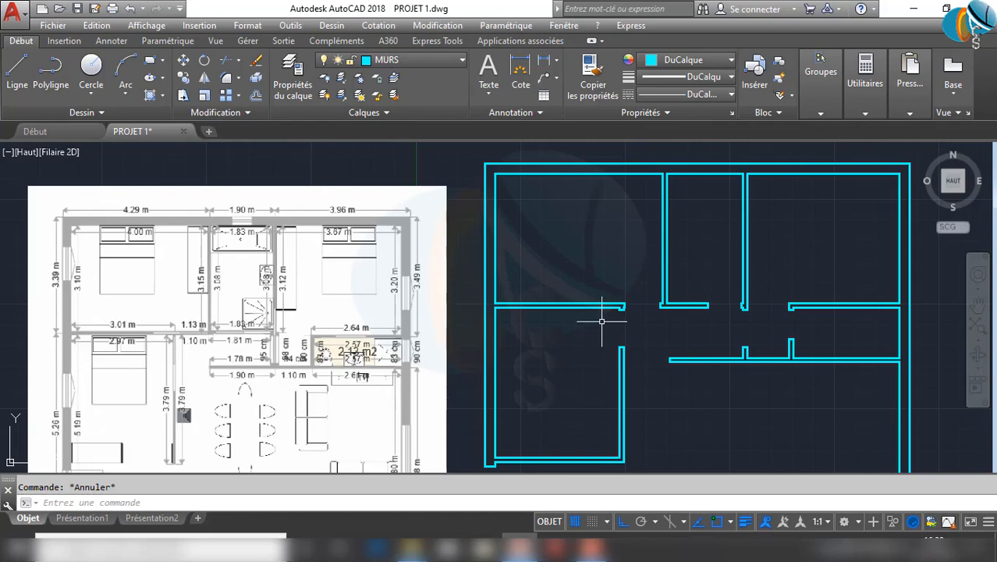
pyautogui.click(688, 263)
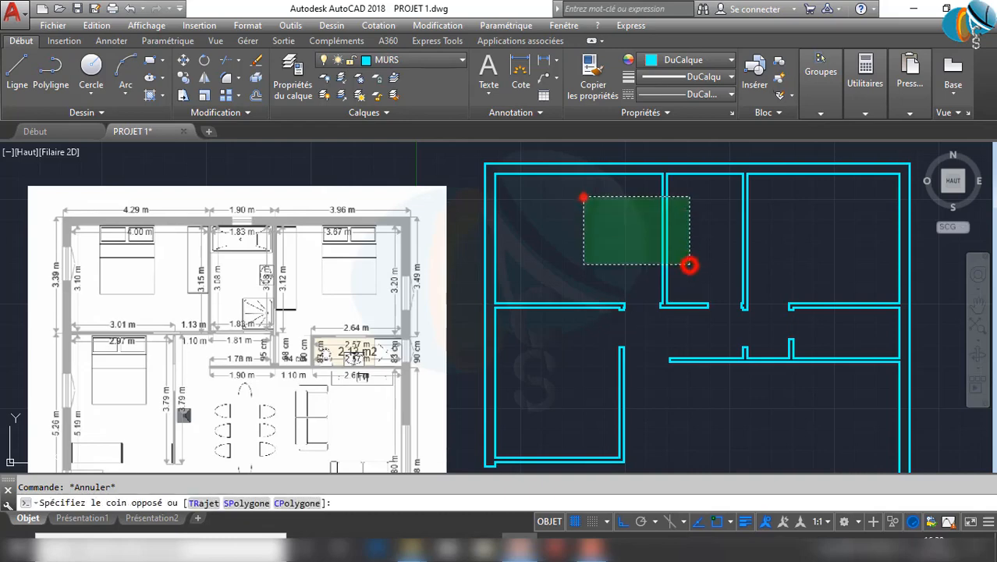
pyautogui.click(583, 197)
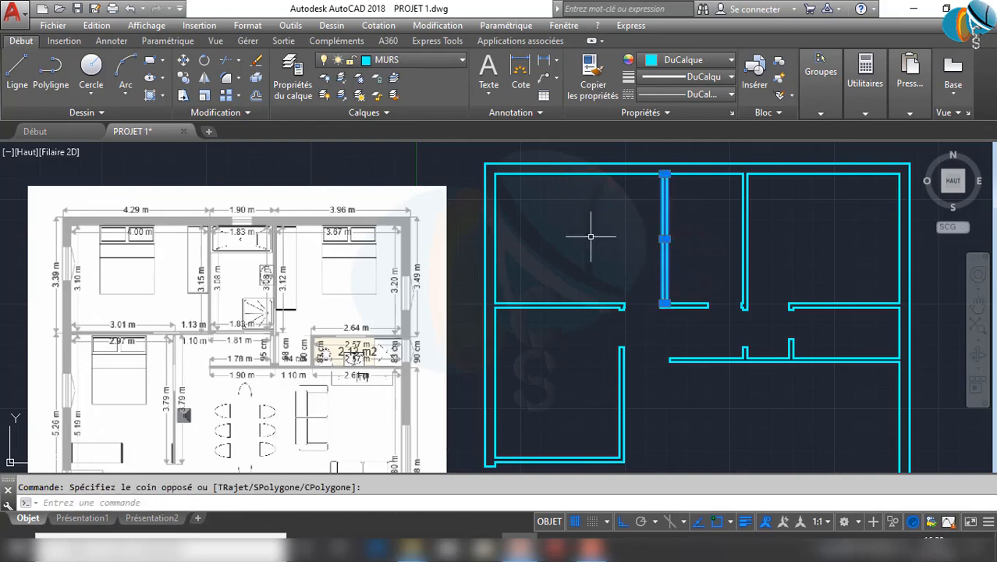
pyautogui.press('Escape')
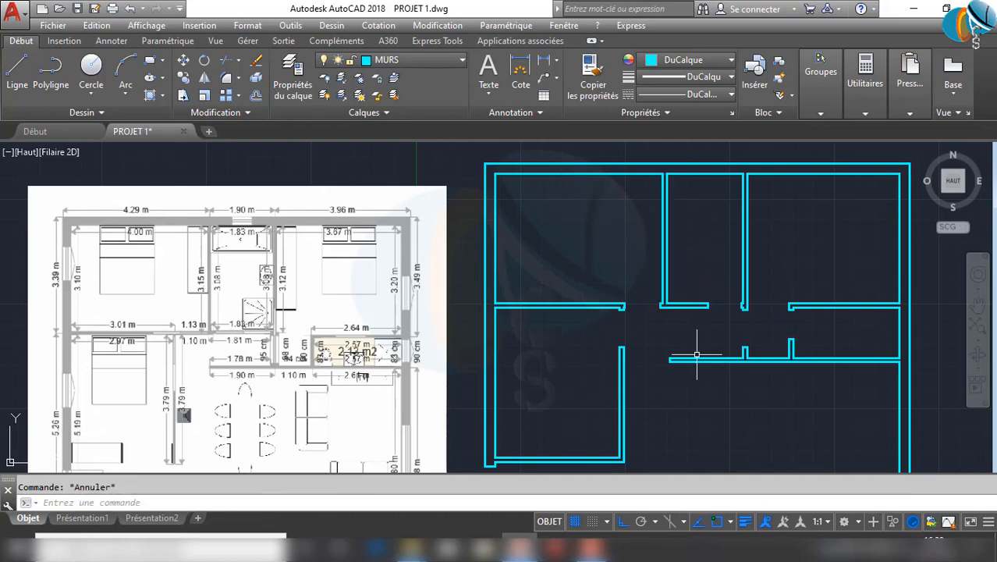
# Draw the right jamb line upward across the bottom-left small room's top wall, starting 5 left of its inner top-right corner
pyautogui.moveTo(696, 355); pyautogui.dragTo(672, 295, button='middle')
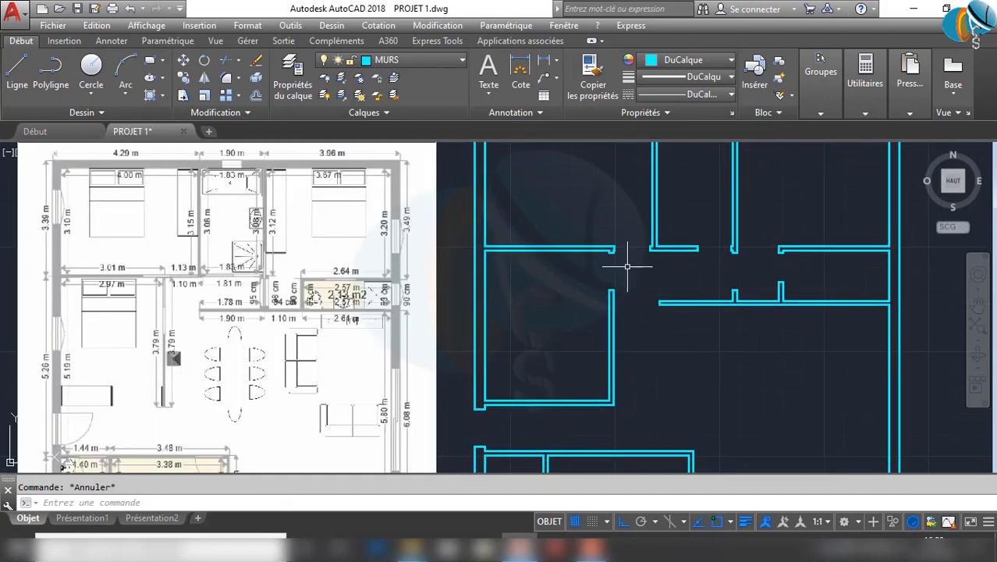
pyautogui.moveTo(645, 463); pyautogui.dragTo(640, 249, button='middle')
pyautogui.scroll(3, 519, 292)
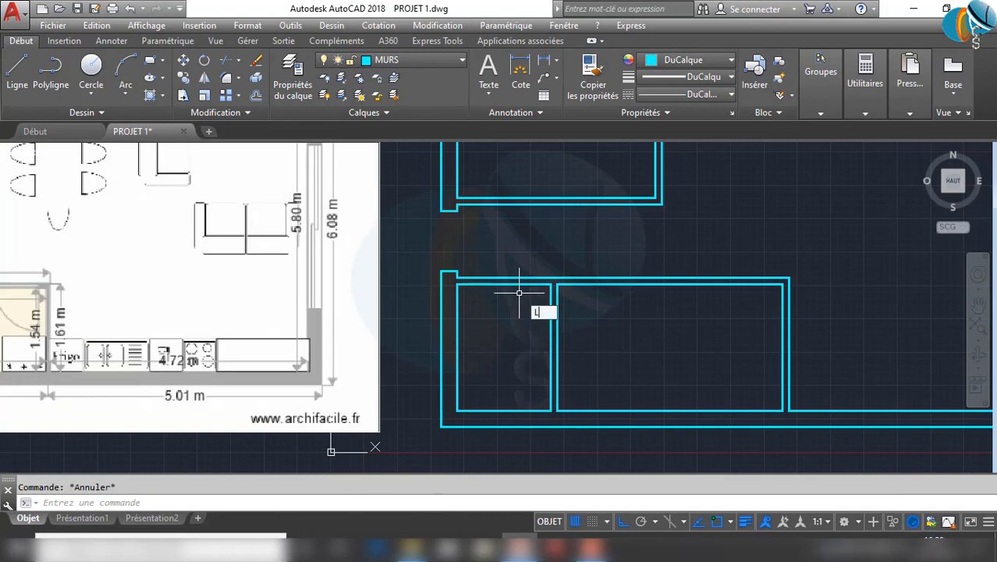
pyautogui.press('Return')
pyautogui.scroll(3, 550, 281)
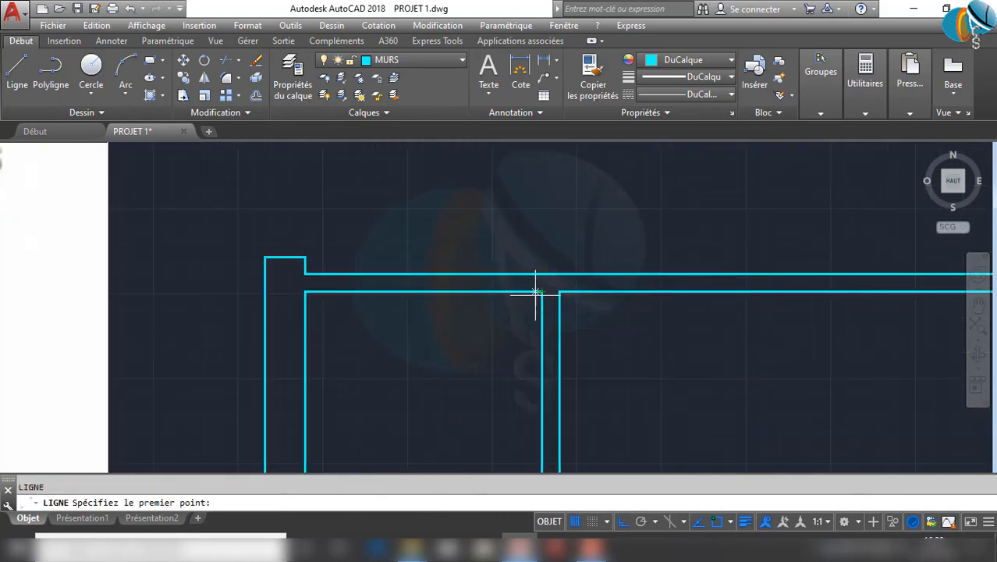
pyautogui.write('5')
pyautogui.press('Return')
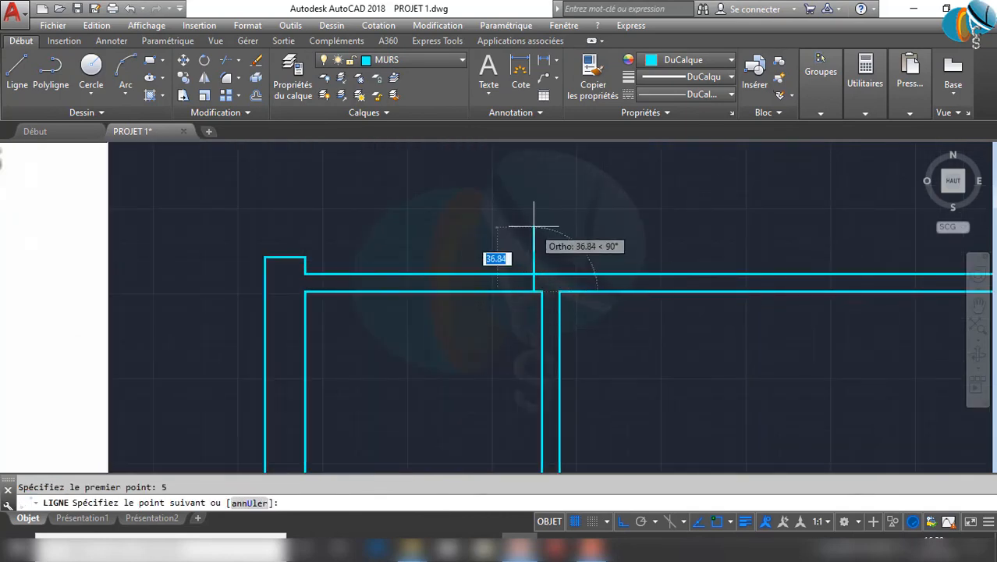
pyautogui.click(533, 225)
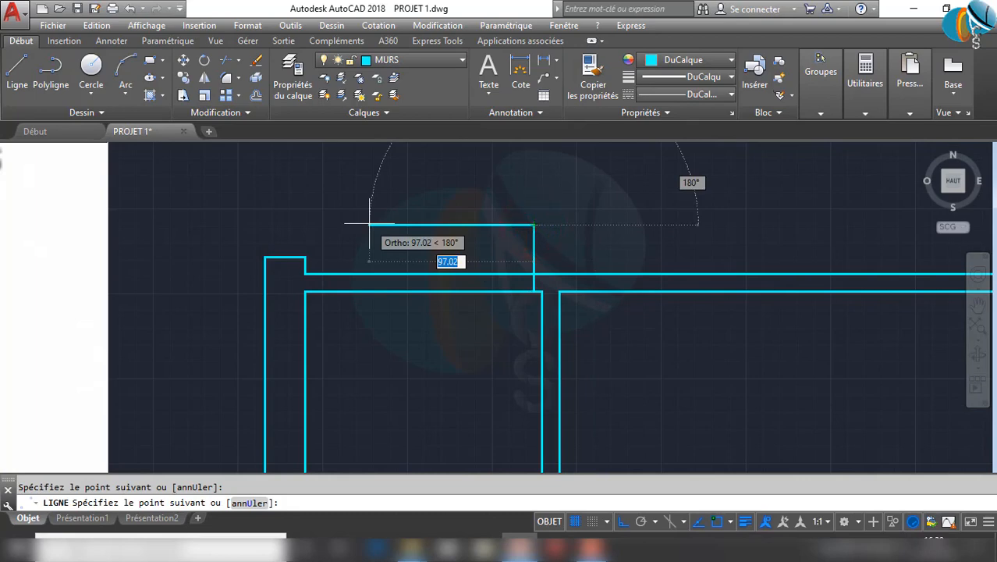
# Continue the line 70 to the left and back down across the small room's top wall to mark the left jamb
pyautogui.write('70')
pyautogui.press('Return')
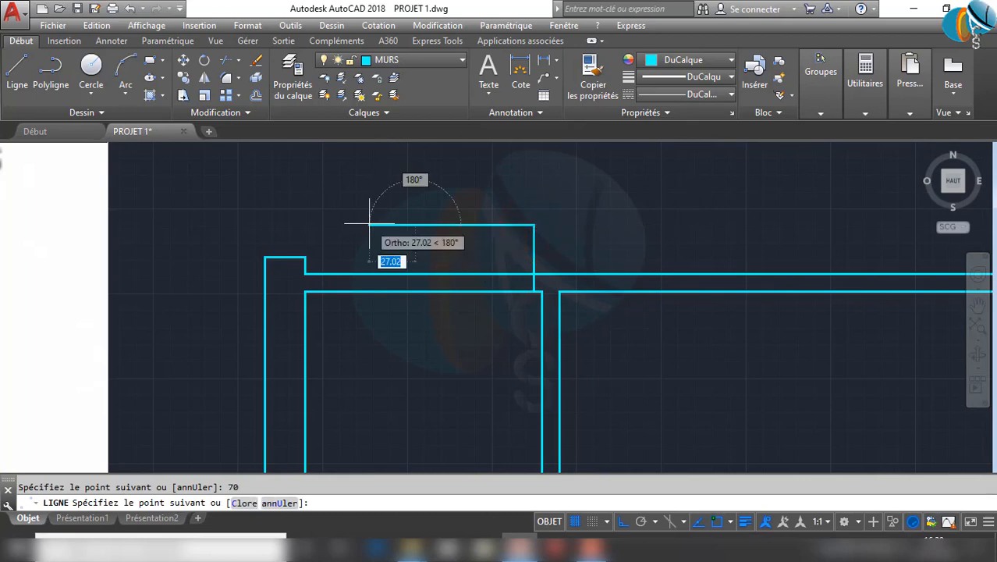
pyautogui.click(393, 378)
pyautogui.press('Escape')
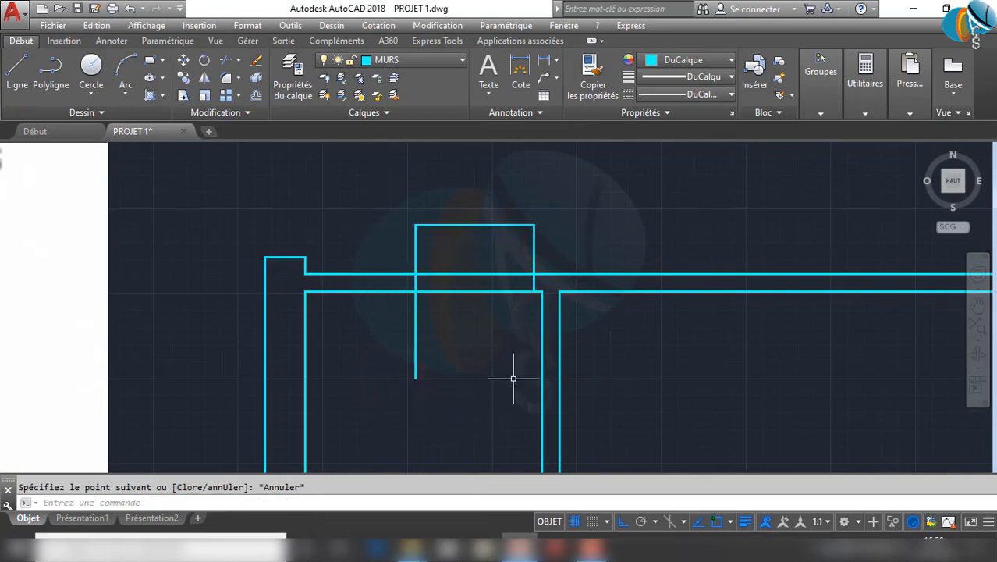
# Erase the horizontal line connecting the two jamb lines above the bottom-left small room
pyautogui.click(460, 232)
pyautogui.click(449, 199)
pyautogui.write('E')
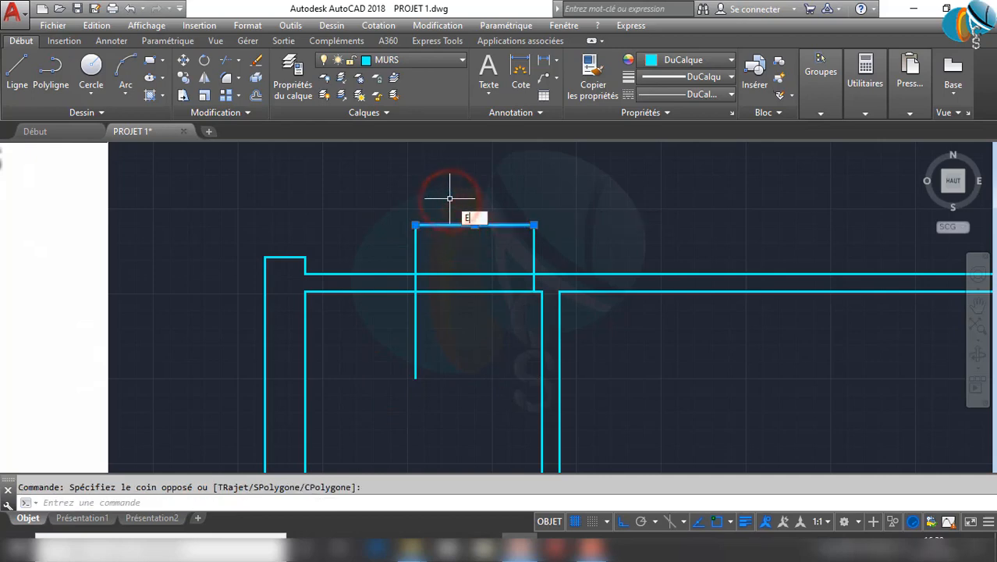
pyautogui.write('FFACER')
pyautogui.press('Return')
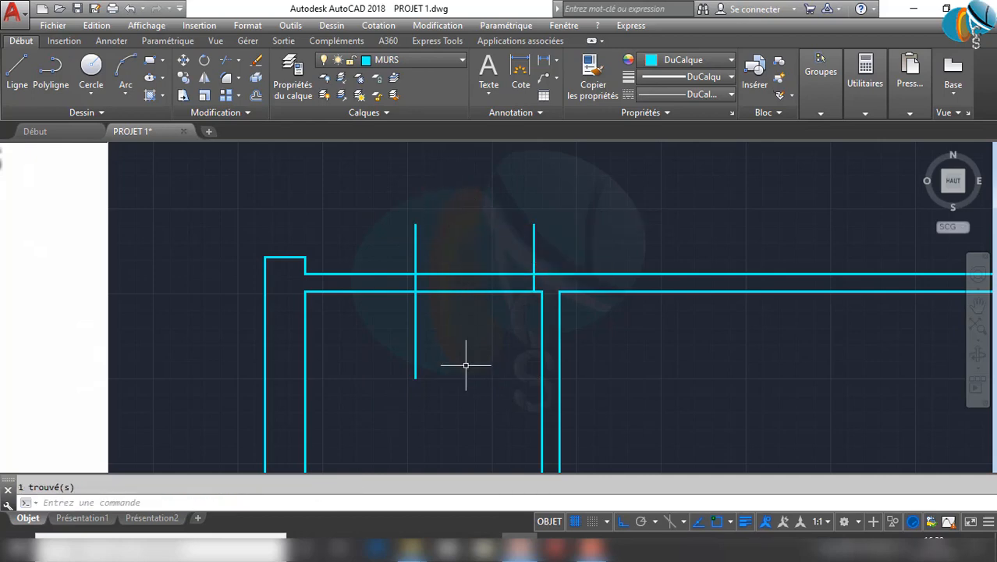
# Trim the bottom-left room's top wall faces between the jambs and the jamb lines' overhangs above and below the wall
pyautogui.write('AJ')
pyautogui.press('Return')
pyautogui.press('Return')
pyautogui.click(366, 332)
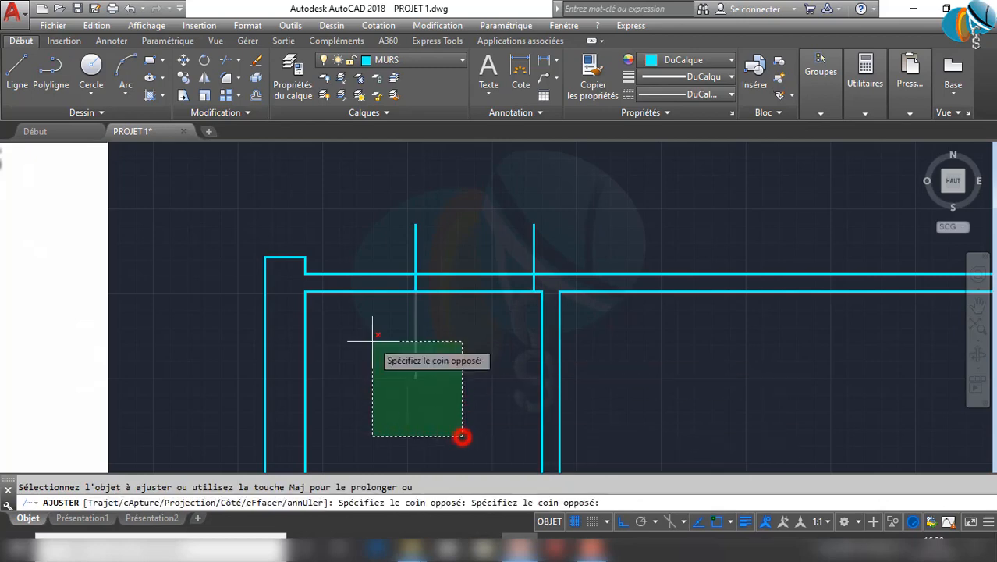
pyautogui.click(462, 437)
pyautogui.click(459, 342)
pyautogui.click(449, 224)
pyautogui.click(574, 183)
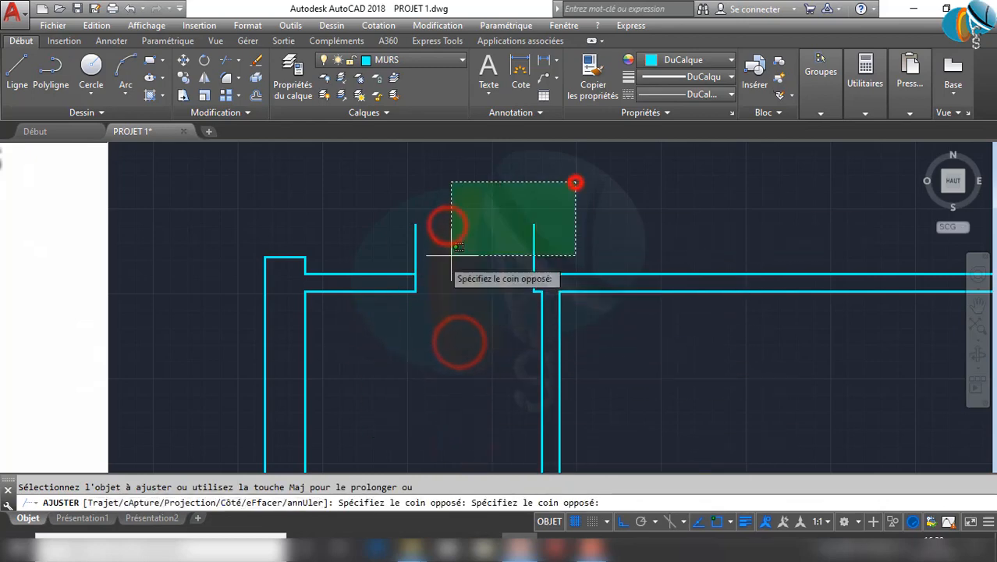
pyautogui.click(364, 259)
pyautogui.scroll(-4, 436, 244)
pyautogui.press('Escape')
# Draw the right jamb line upward across the adjacent larger bottom room's top wall, starting 5 left of its inner top-right corner
pyautogui.moveTo(657, 241); pyautogui.dragTo(931, 360, button='middle')
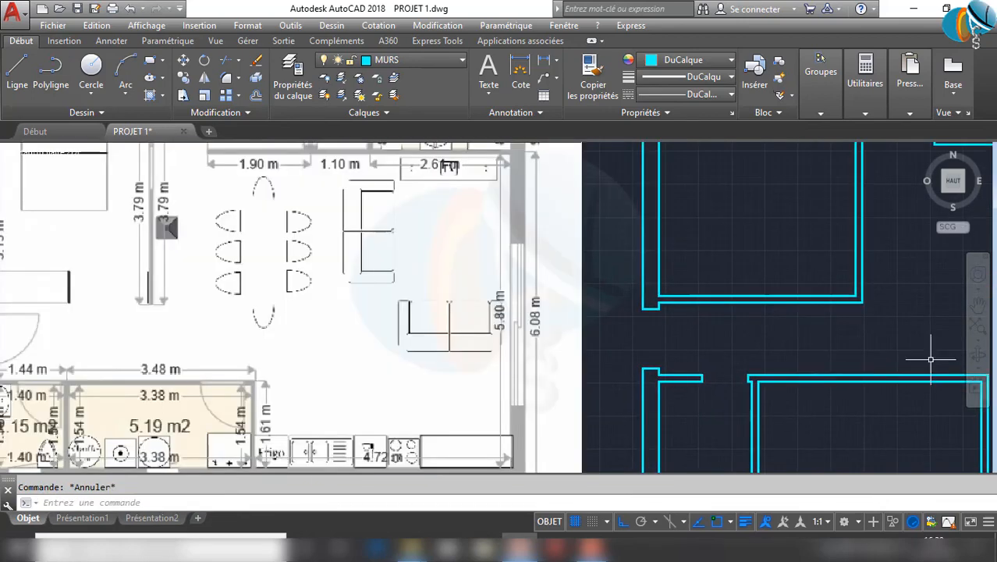
pyautogui.moveTo(763, 407); pyautogui.dragTo(311, 287, button='middle')
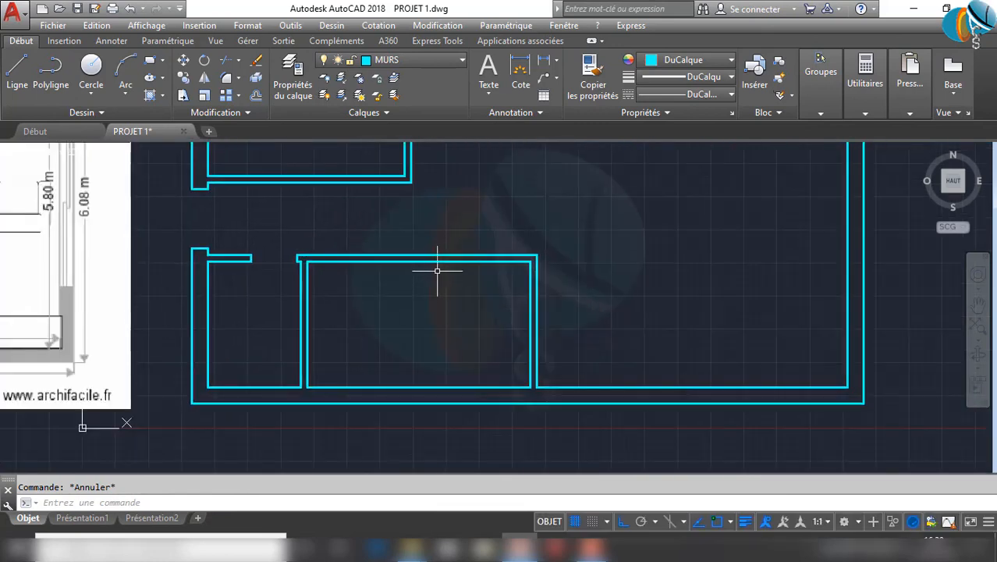
pyautogui.scroll(2, 505, 253)
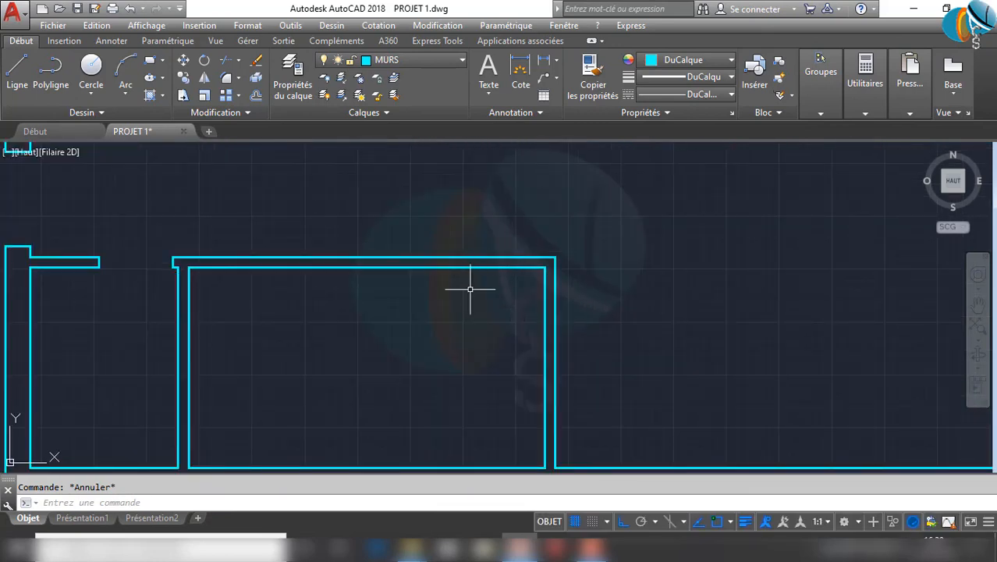
pyautogui.write('l')
pyautogui.press('Return')
pyautogui.scroll(5, 541, 261)
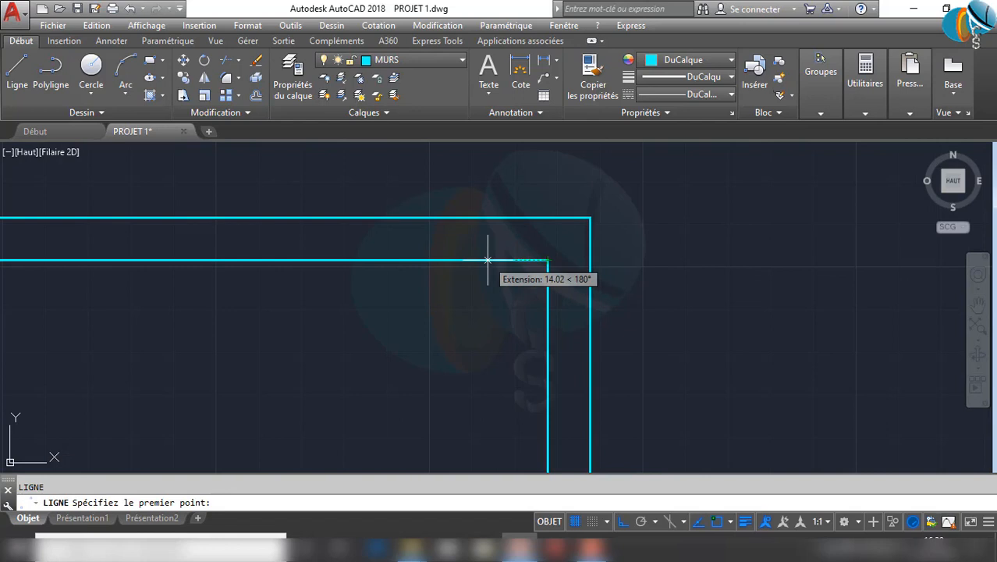
pyautogui.write('5')
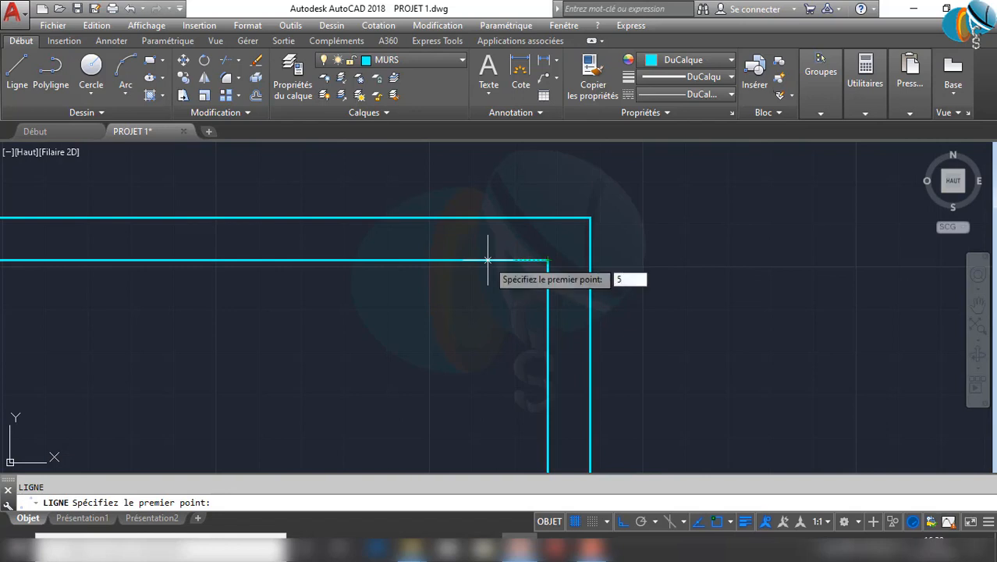
pyautogui.press('Return')
pyautogui.click(526, 161)
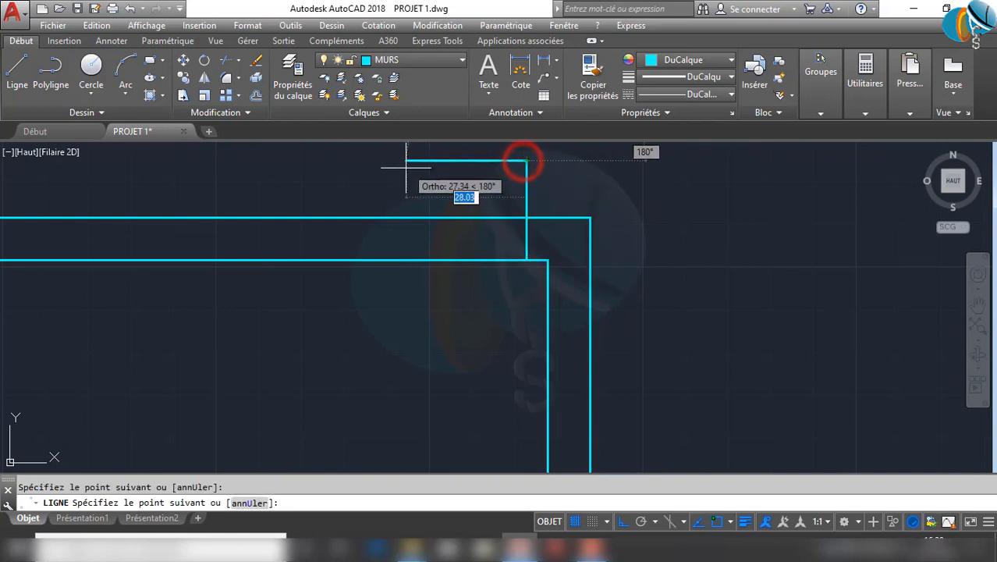
# Continue the line 90 to the left and back down across the larger bottom room's top wall to mark the left jamb
pyautogui.write('90')
pyautogui.press('Return')
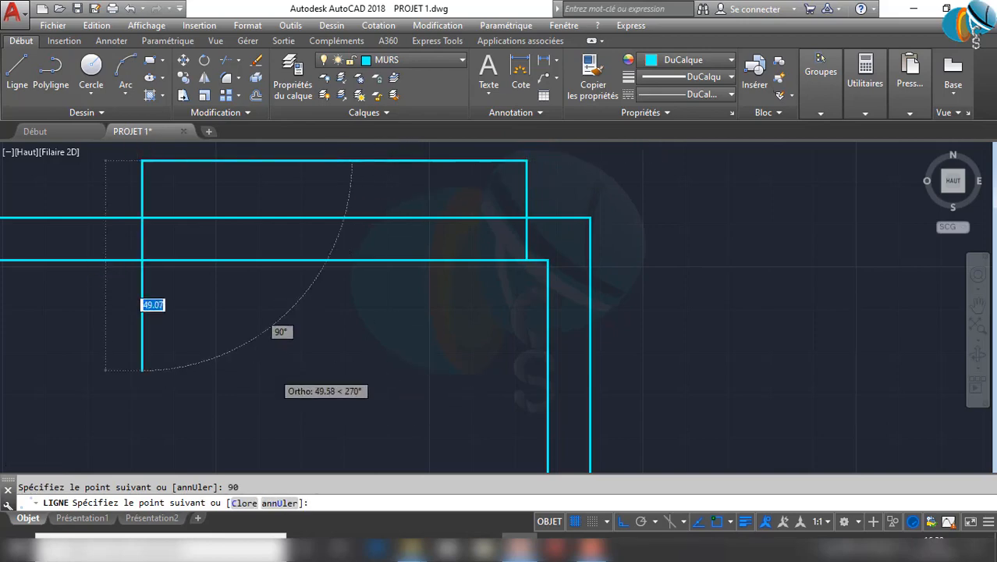
pyautogui.scroll(-2, 261, 368)
pyautogui.moveTo(224, 357); pyautogui.dragTo(394, 293, button='middle')
pyautogui.click(353, 321)
pyautogui.press('Return')
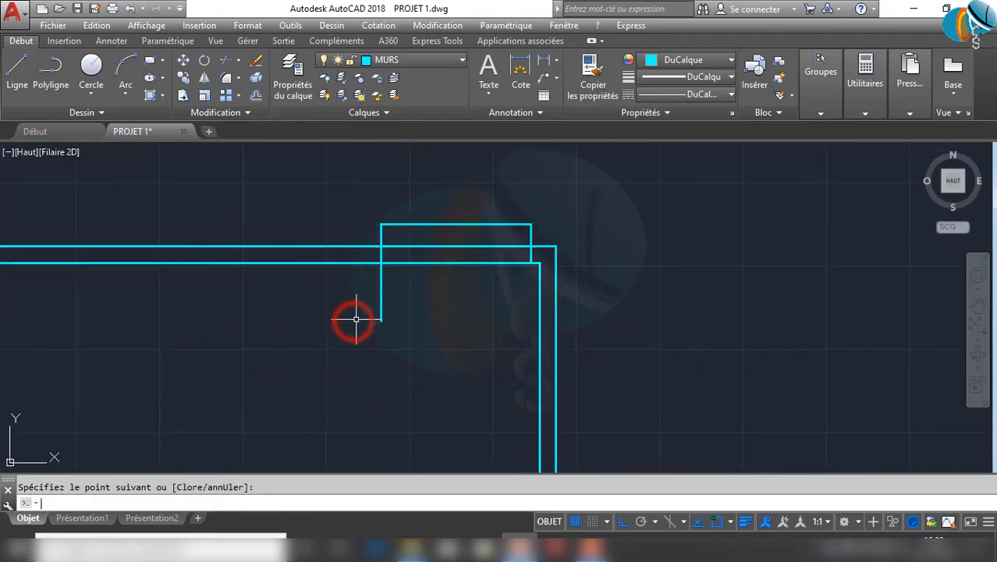
# Erase the horizontal line connecting the two jamb lines above the larger bottom room
pyautogui.click(490, 224)
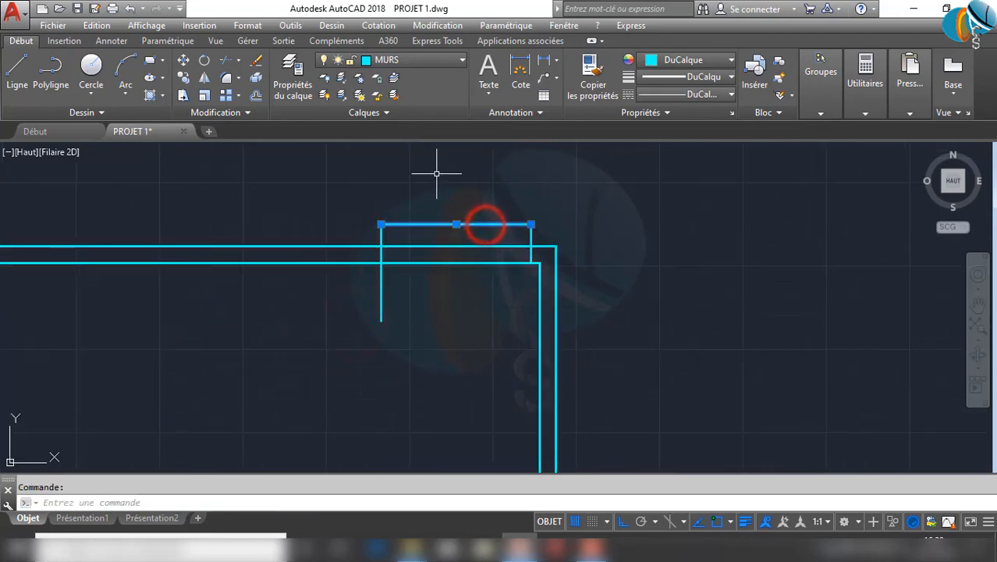
pyautogui.write('EFF')
pyautogui.press('Return')
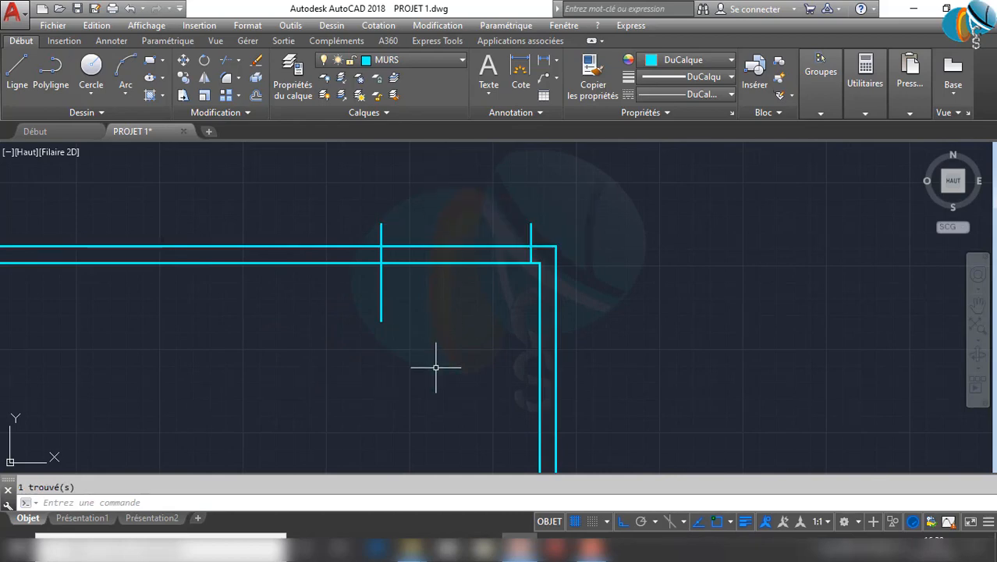
# Trim the larger bottom room's top wall faces between the jambs and the jamb lines' overhangs above and below the wall
pyautogui.write('AJ')
pyautogui.press('Return')
pyautogui.press('Return')
pyautogui.click(507, 307)
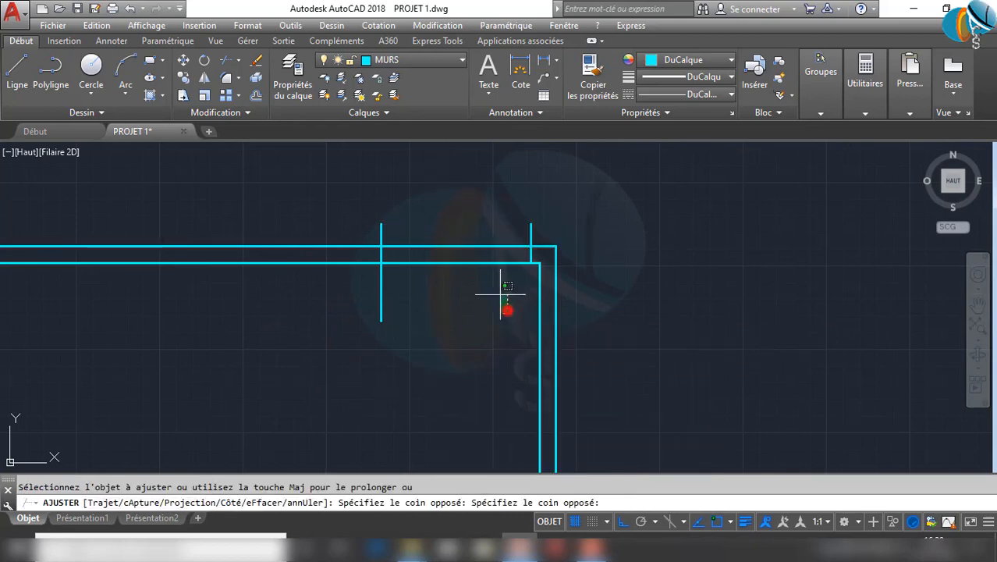
pyautogui.click(430, 219)
pyautogui.click(418, 345)
pyautogui.click(305, 301)
pyautogui.click(590, 156)
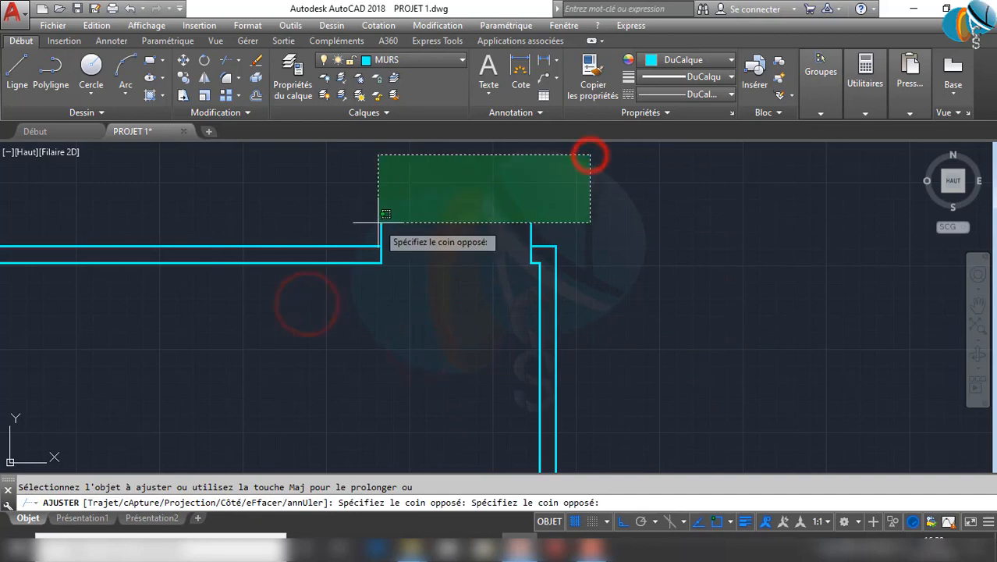
pyautogui.click(354, 234)
# Compare the wall plan with the reference image and examine the window openings in the two small bottom rooms' exterior wall
pyautogui.scroll(-6, 388, 209)
pyautogui.moveTo(445, 276); pyautogui.dragTo(469, 390, button='middle')
pyautogui.moveTo(344, 391); pyautogui.dragTo(466, 385, button='middle')
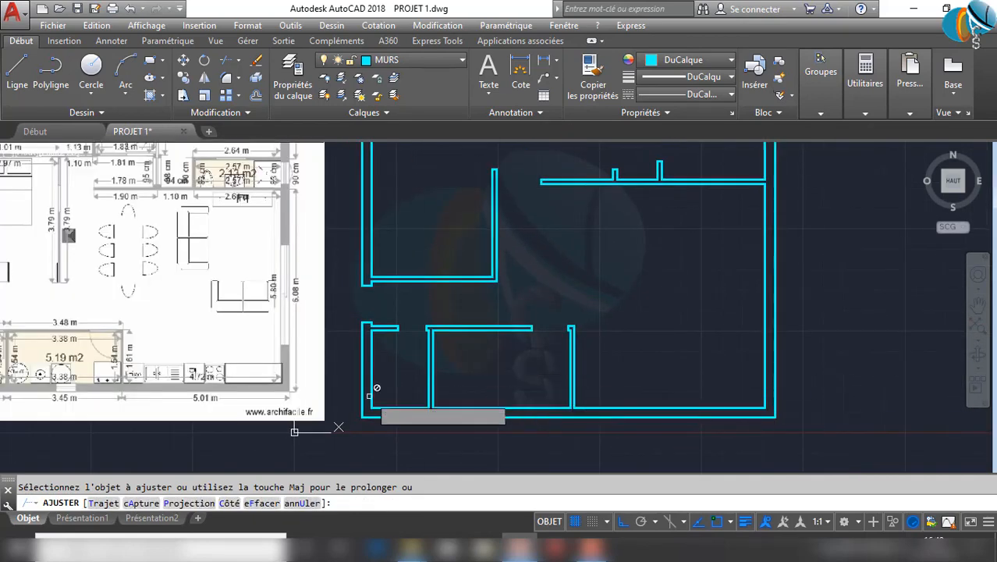
pyautogui.moveTo(593, 316); pyautogui.dragTo(558, 417, button='middle')
pyautogui.scroll(4, 613, 402)
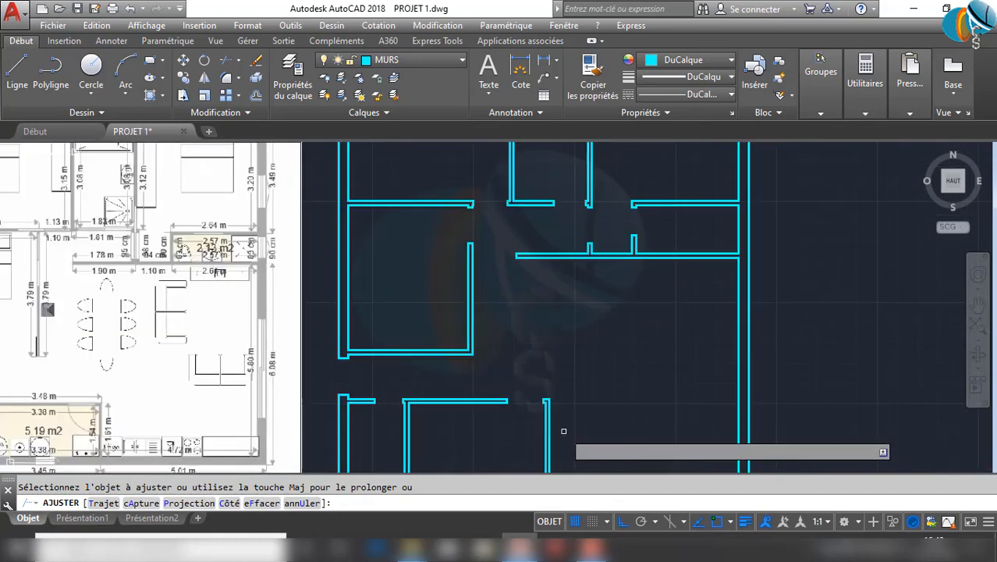
pyautogui.scroll(-2, 562, 366)
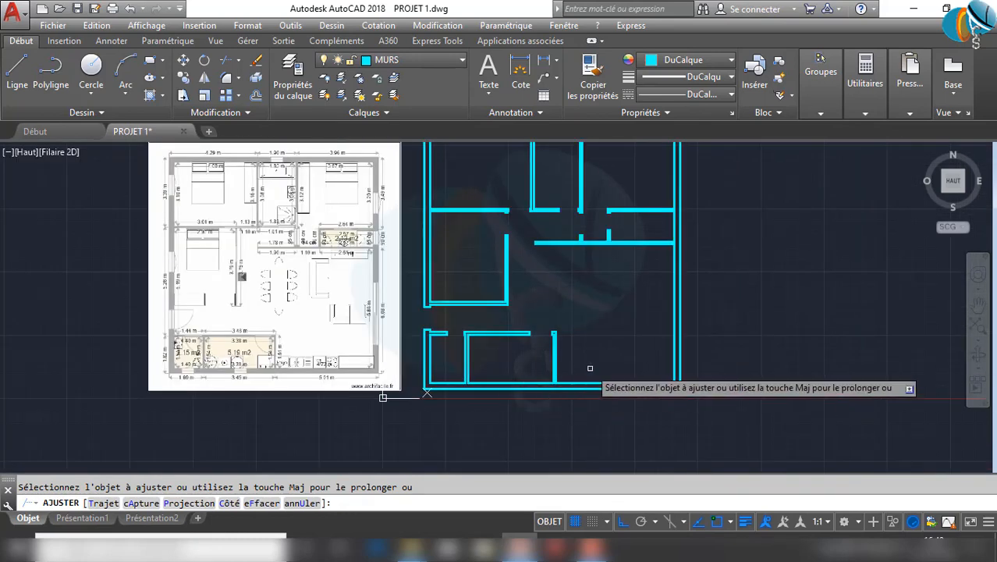
pyautogui.scroll(2, 590, 367)
pyautogui.moveTo(592, 367); pyautogui.dragTo(645, 377, button='middle')
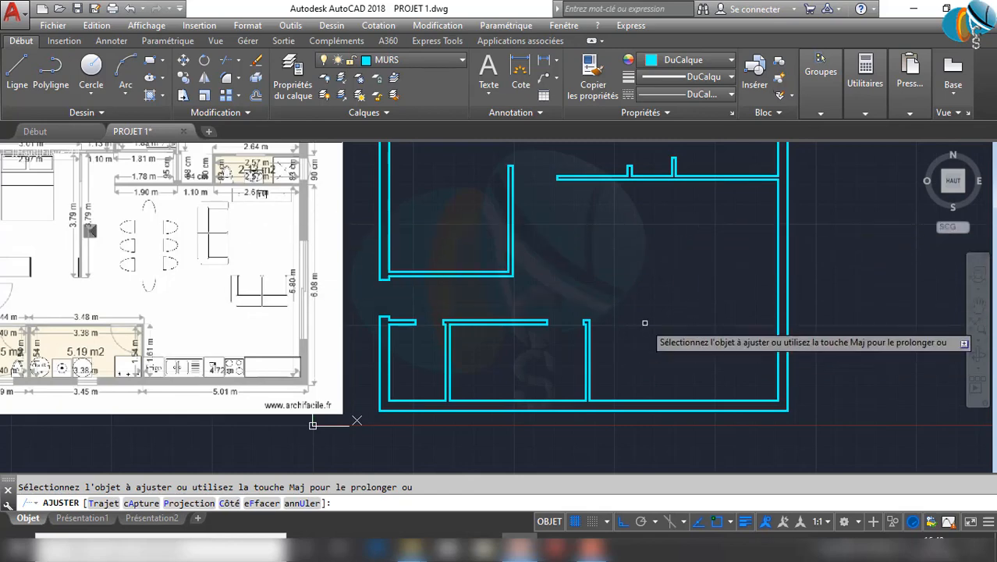
pyautogui.press('Escape')
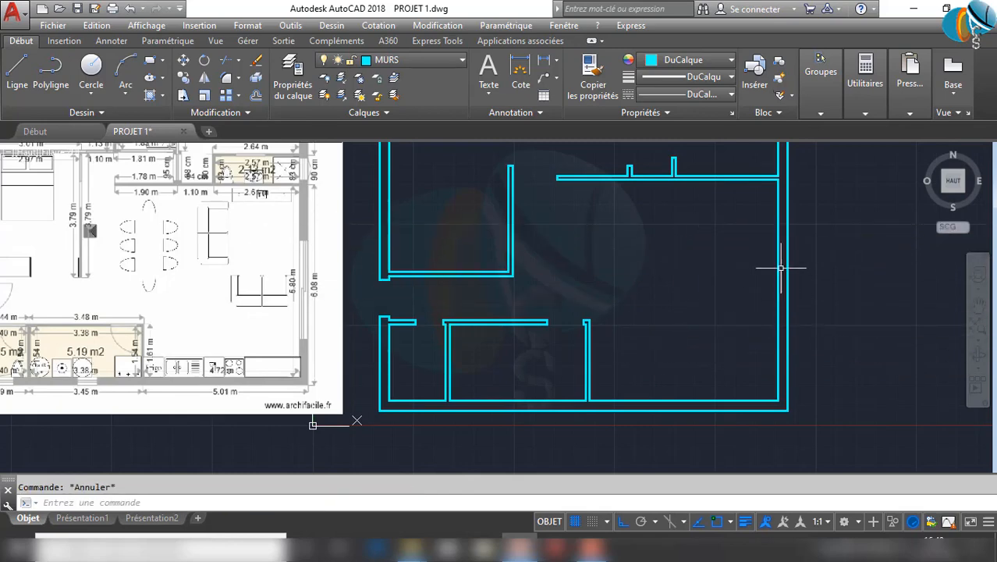
pyautogui.scroll(-3, 756, 306)
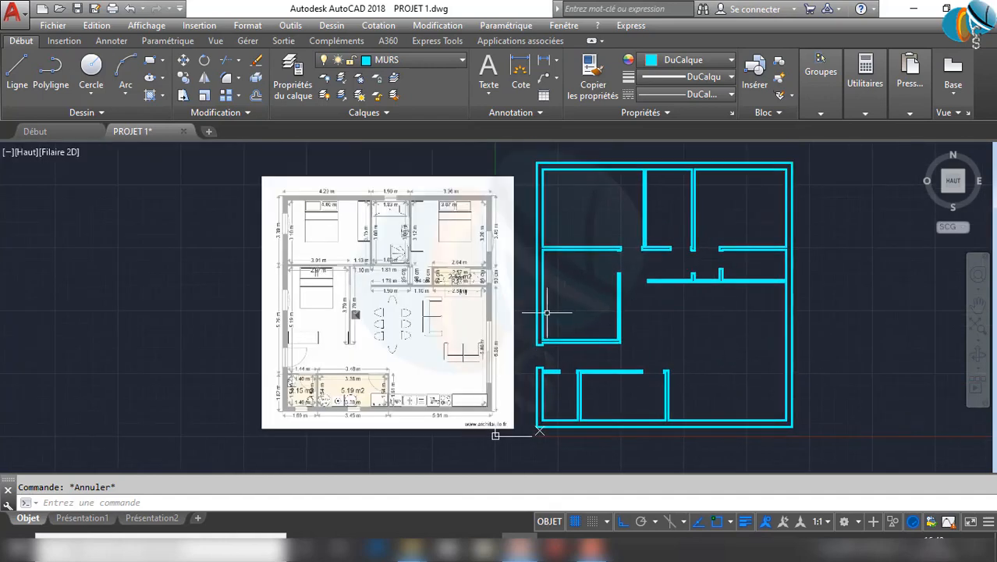
pyautogui.scroll(2, 313, 390)
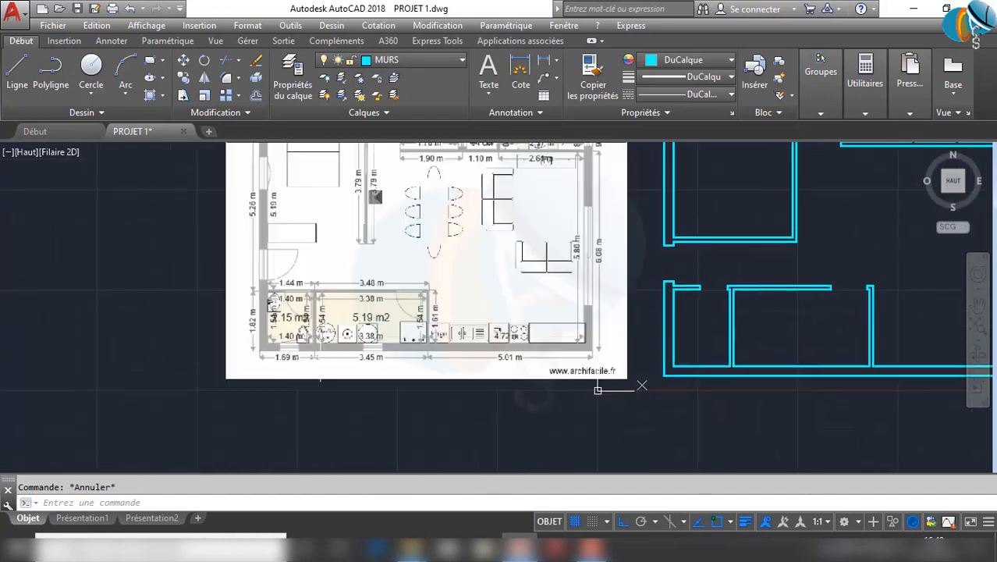
pyautogui.scroll(3, 296, 345)
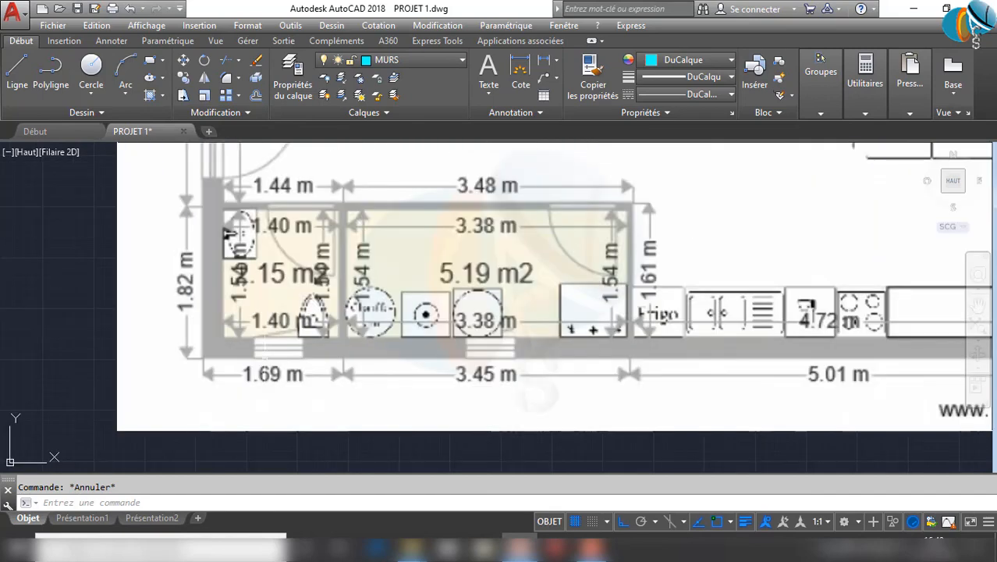
pyautogui.scroll(-3, 350, 352)
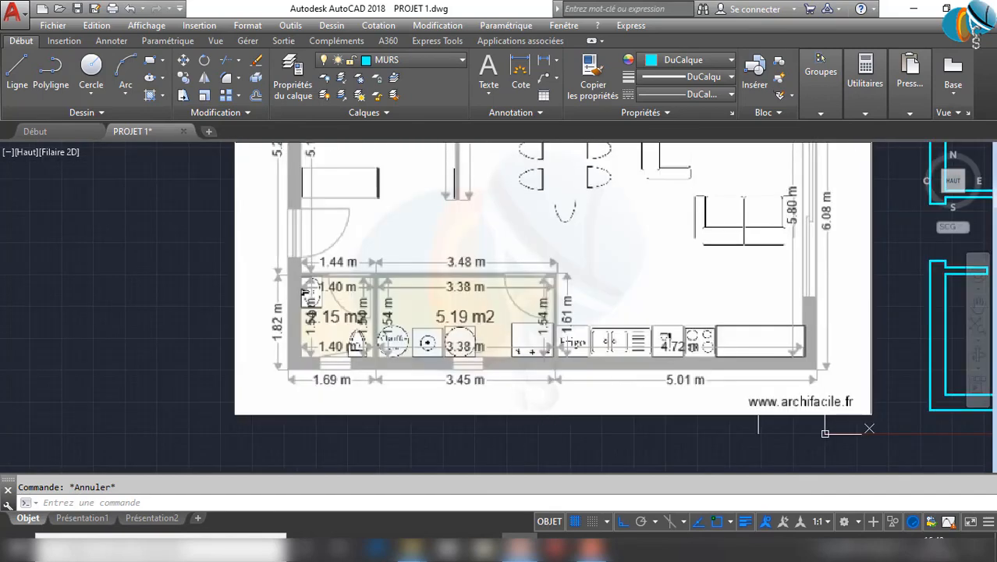
pyautogui.scroll(5, 437, 336)
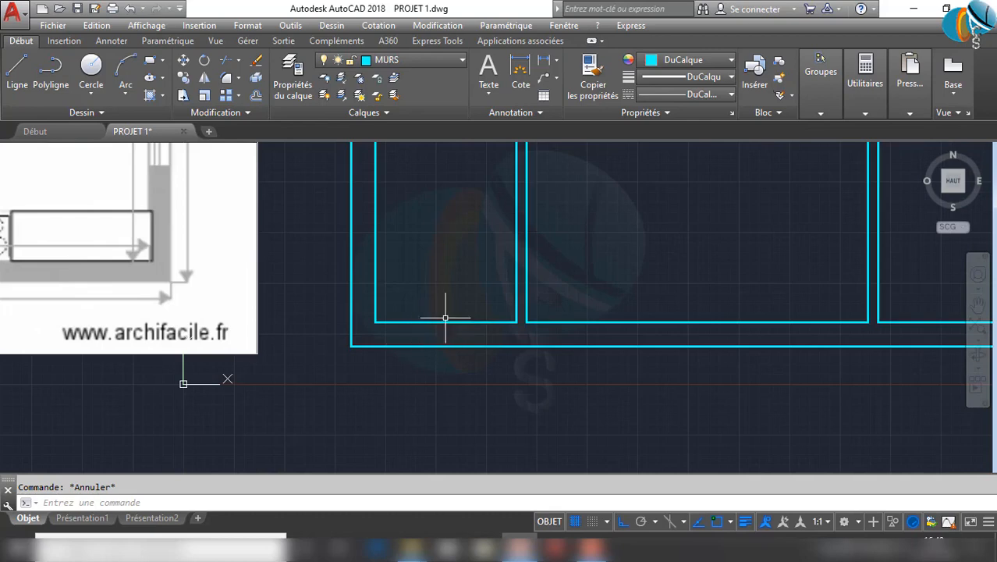
# Draw a line from below the midpoint of the bottom-left room's bottom wall, 30 to the left and up across the wall as the left jamb
pyautogui.press('l')
pyautogui.press('Return')
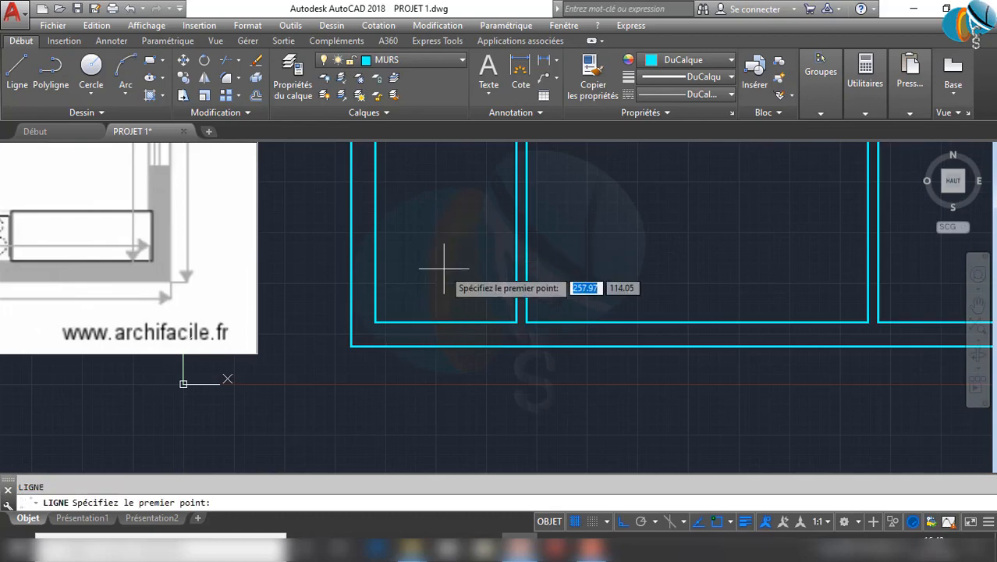
pyautogui.scroll(-4, 439, 291)
pyautogui.scroll(6, 439, 291)
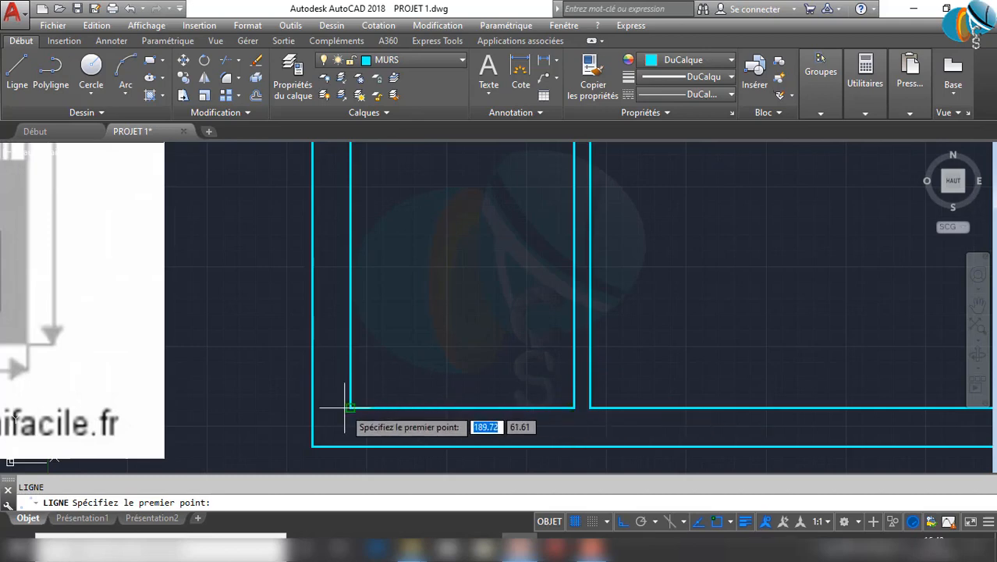
pyautogui.scroll(-4, 425, 337)
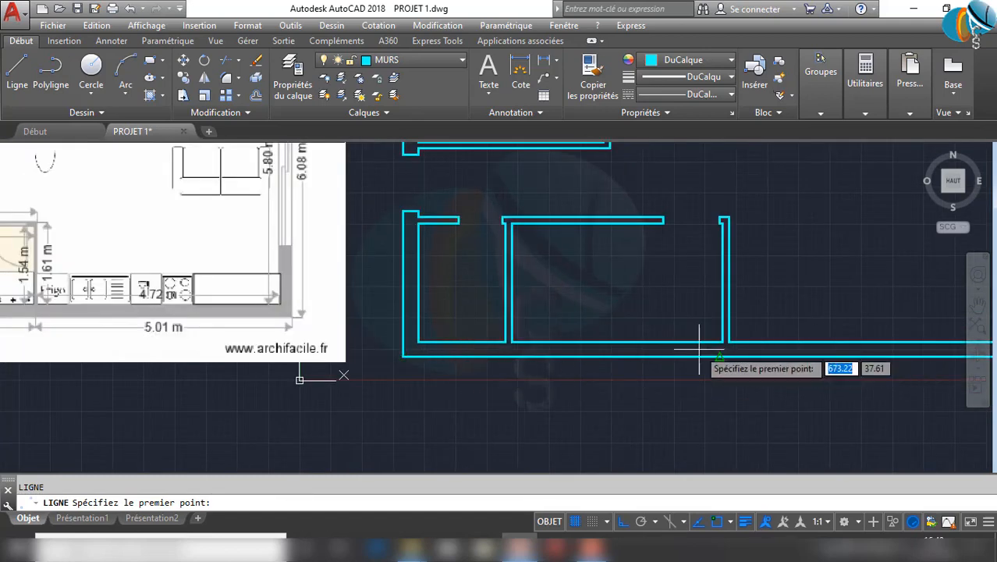
pyautogui.scroll(4, 428, 343)
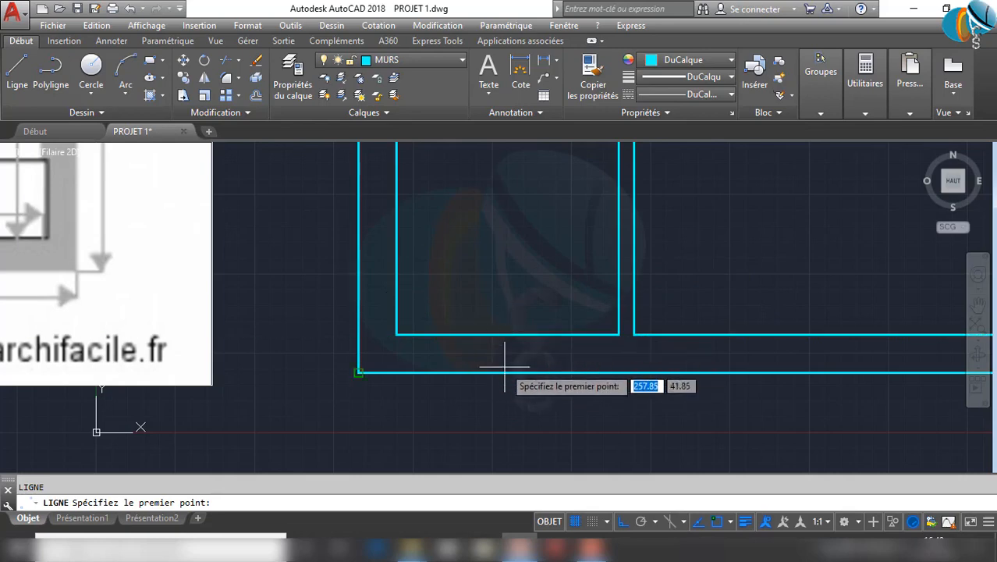
pyautogui.click(507, 419)
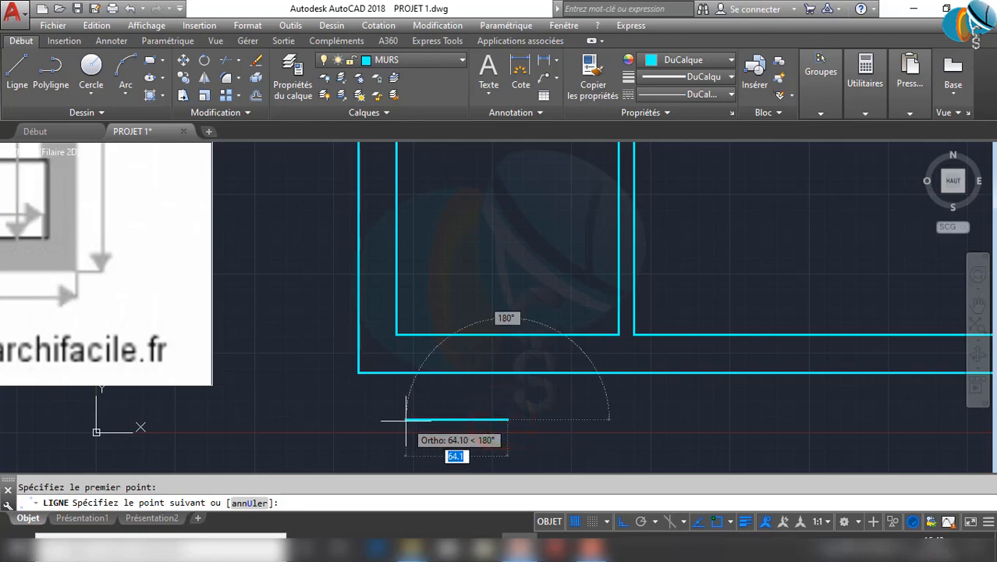
pyautogui.write('30')
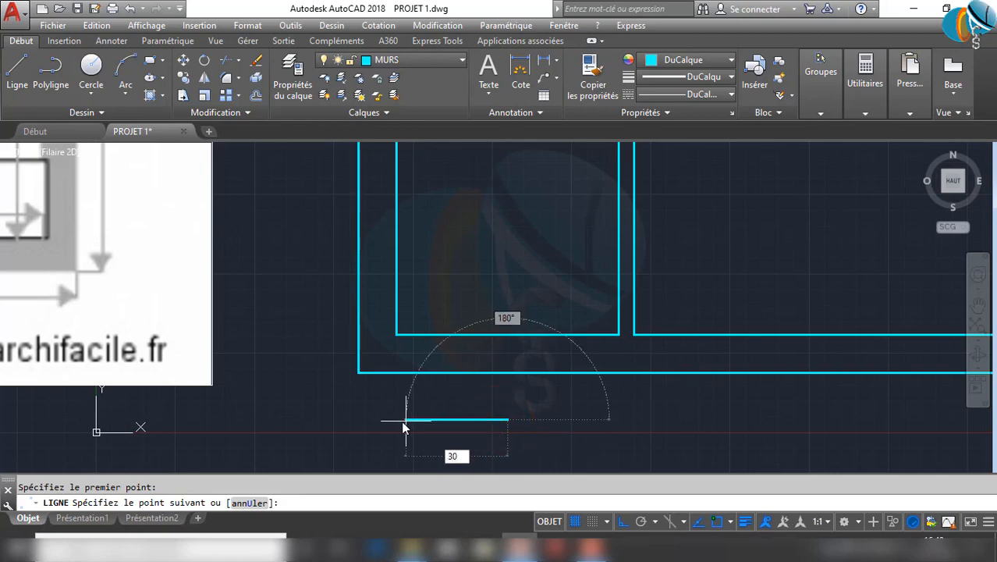
pyautogui.press('Return')
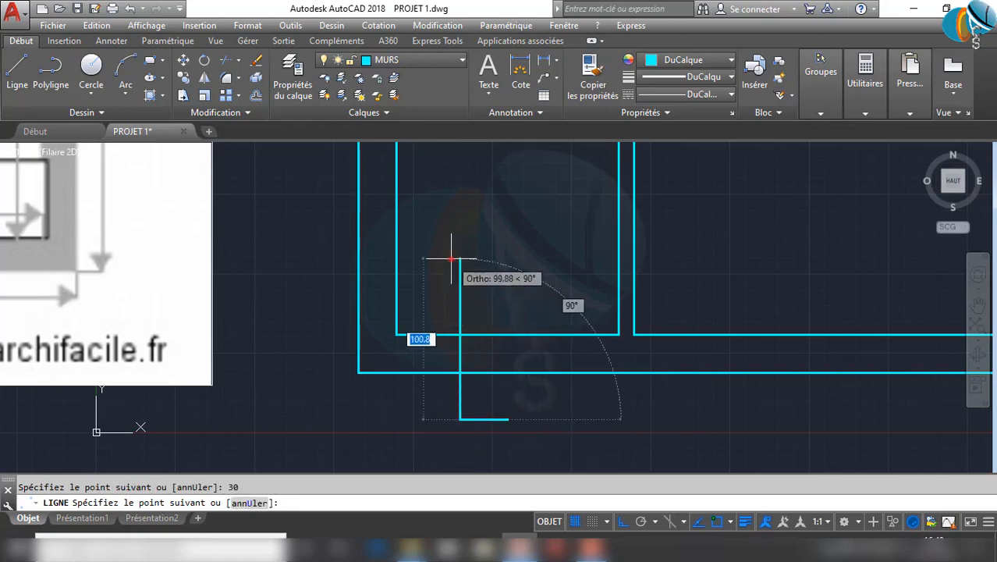
pyautogui.click(450, 261)
# Continue the line 60 to the right and back down across the bottom-left room's bottom wall to mark the window's right jamb
pyautogui.write('6')
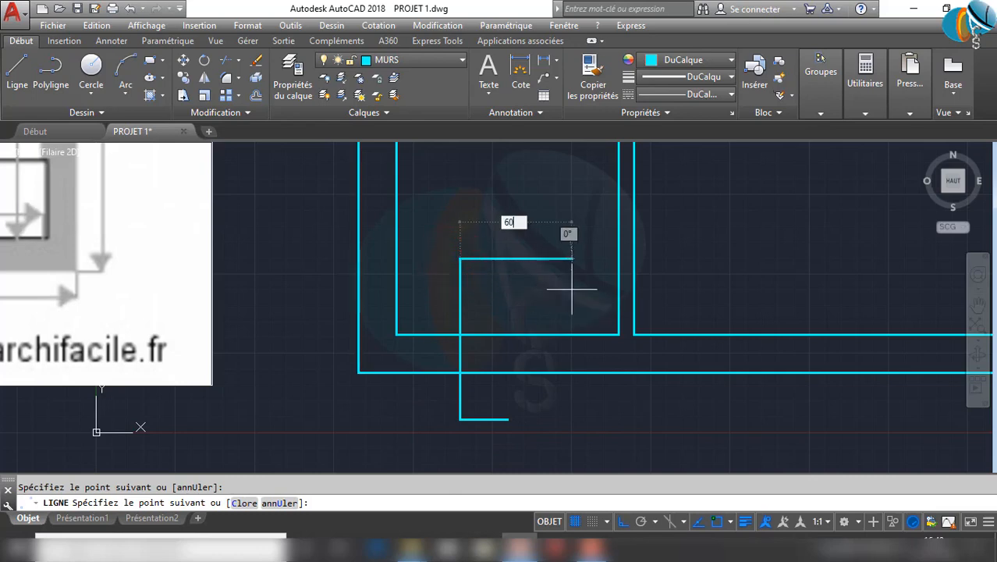
pyautogui.write('0')
pyautogui.press('Return')
pyautogui.click(550, 390)
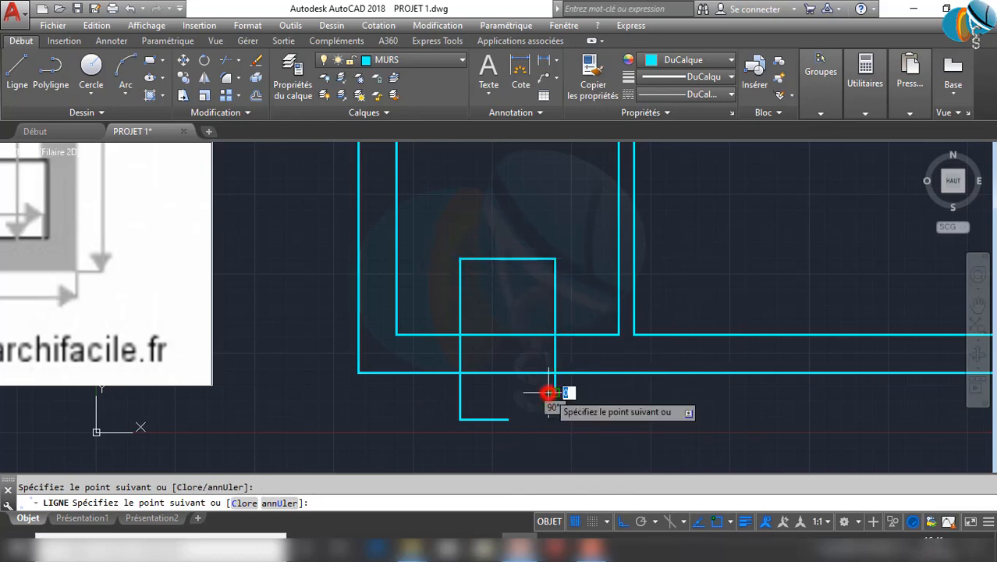
pyautogui.press('Escape')
# Erase the two horizontal construction lines above and below the bottom-left room's bottom wall, leaving the jamb lines
pyautogui.click(517, 290)
pyautogui.click(485, 218)
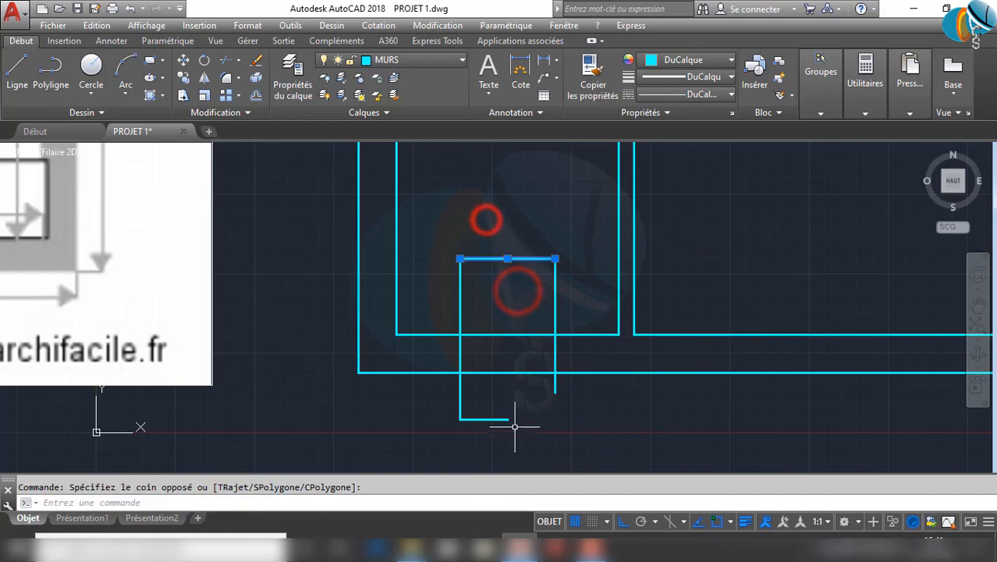
pyautogui.click(512, 434)
pyautogui.click(493, 407)
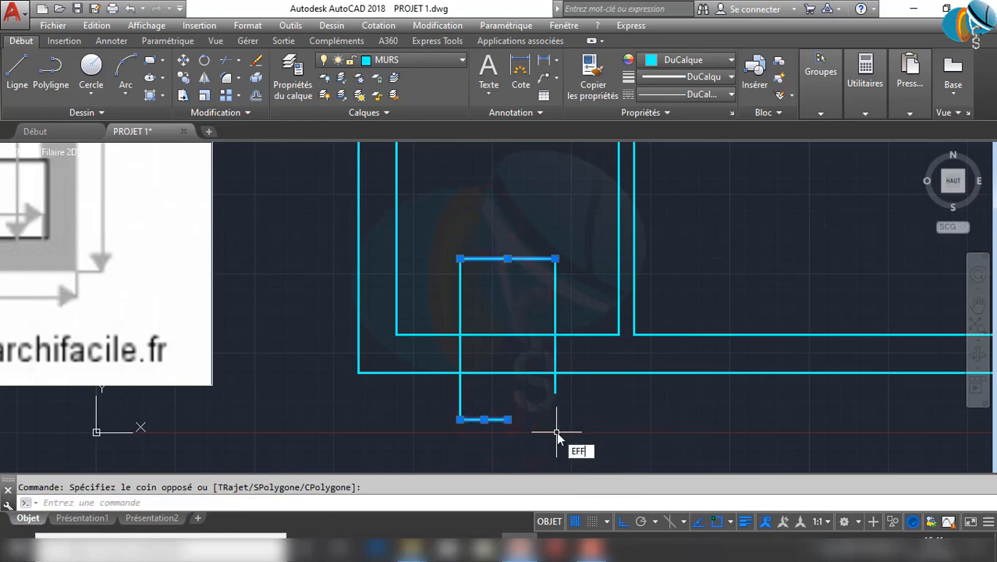
pyautogui.press('Delete')
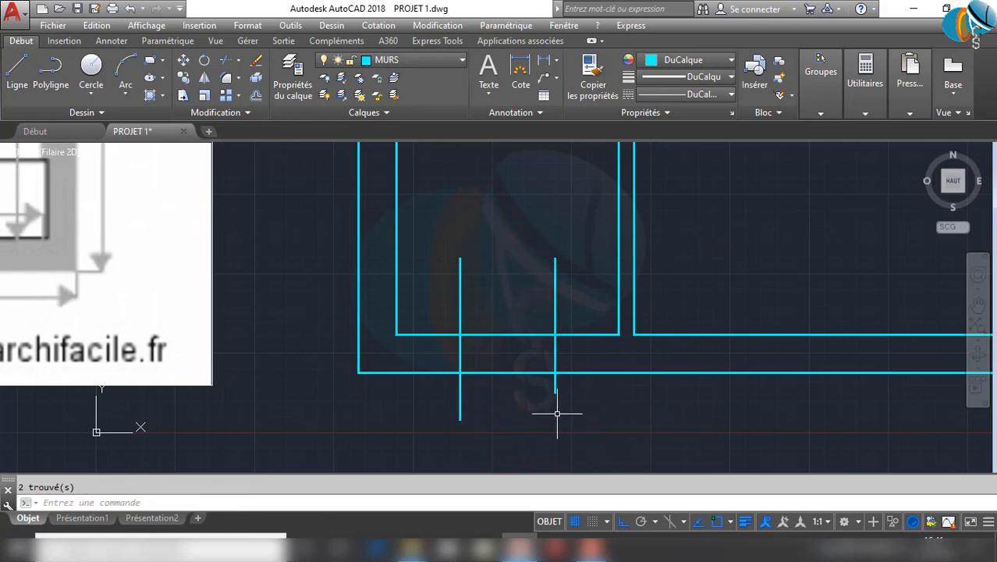
# Trim the window jamb lines' overhangs and both faces of the bottom-left room's bottom wall between the jambs
pyautogui.write('aj')
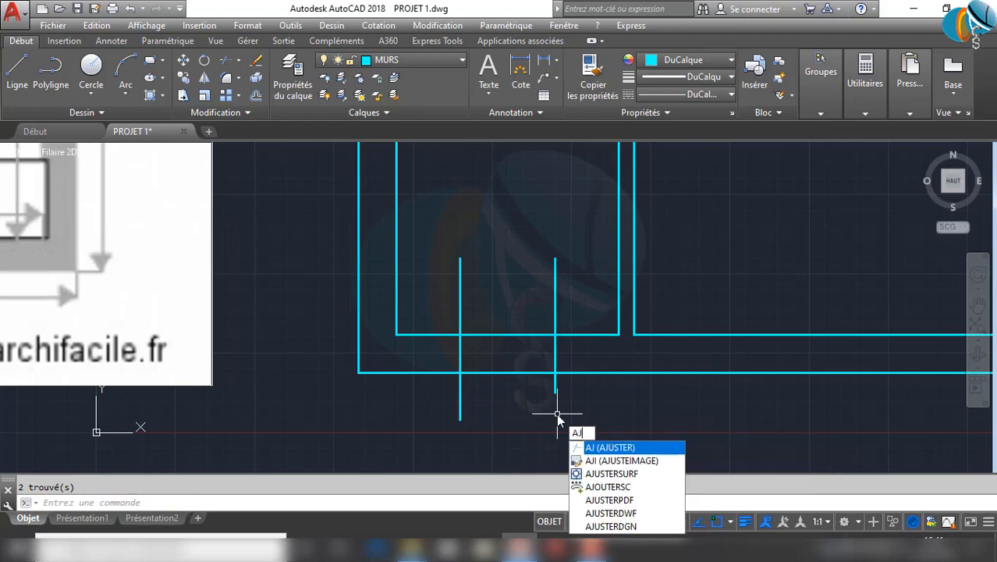
pyautogui.press('Return')
pyautogui.press('Return')
pyautogui.click(592, 450)
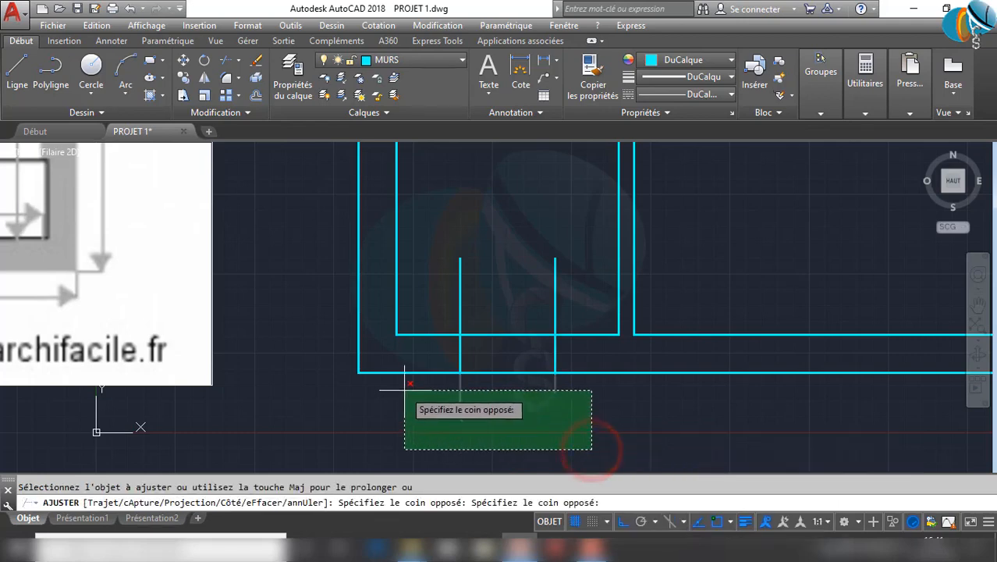
pyautogui.click(403, 389)
pyautogui.click(585, 273)
pyautogui.click(438, 267)
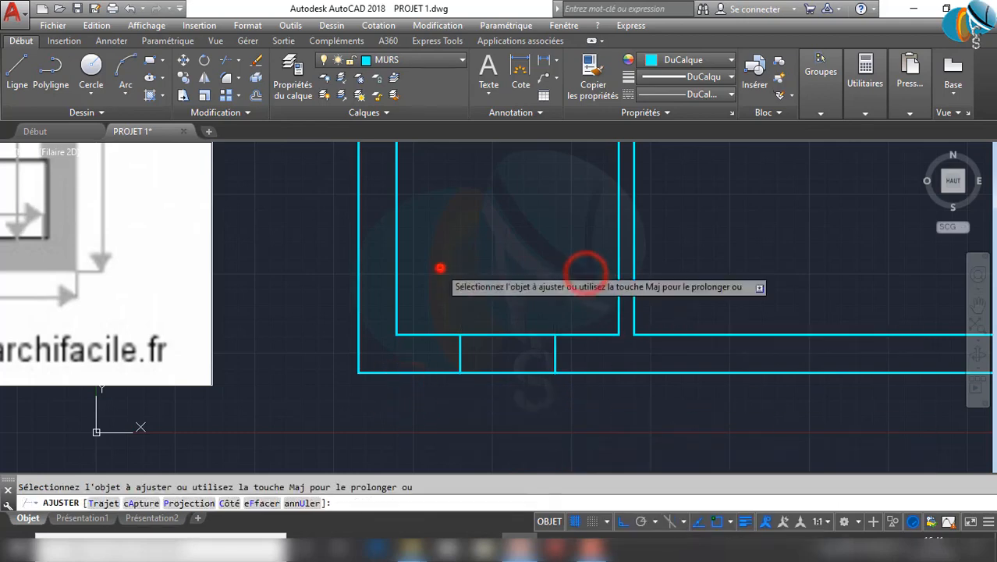
pyautogui.click(519, 428)
pyautogui.click(505, 285)
pyautogui.scroll(-3, 505, 336)
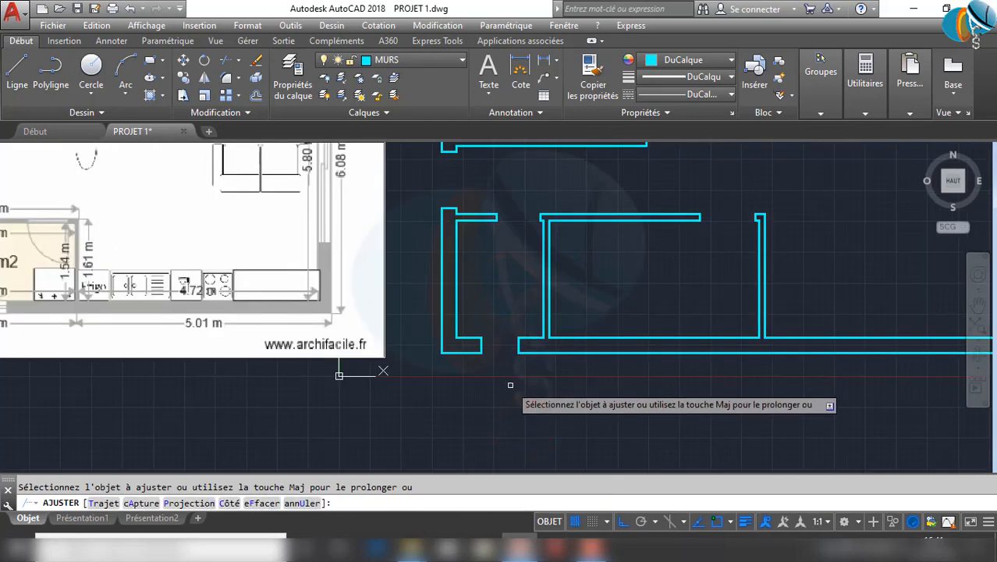
pyautogui.press('Escape')
# Draw a line from below the midpoint of the 5.19 m2 room's bottom wall, 90 to the right and up across the wall
pyautogui.scroll(-2, 567, 356)
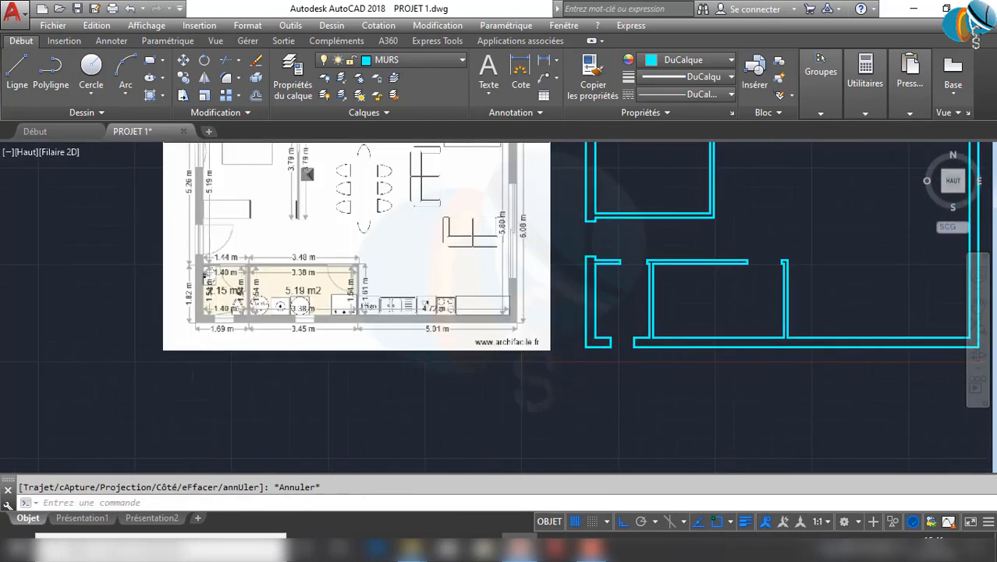
pyautogui.scroll(4, 298, 305)
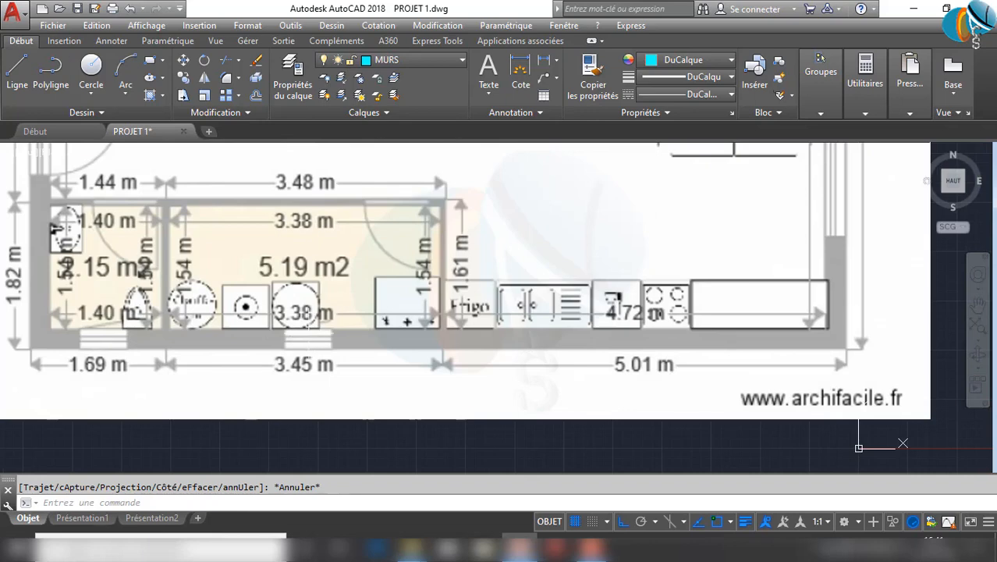
pyautogui.scroll(-3, 513, 372)
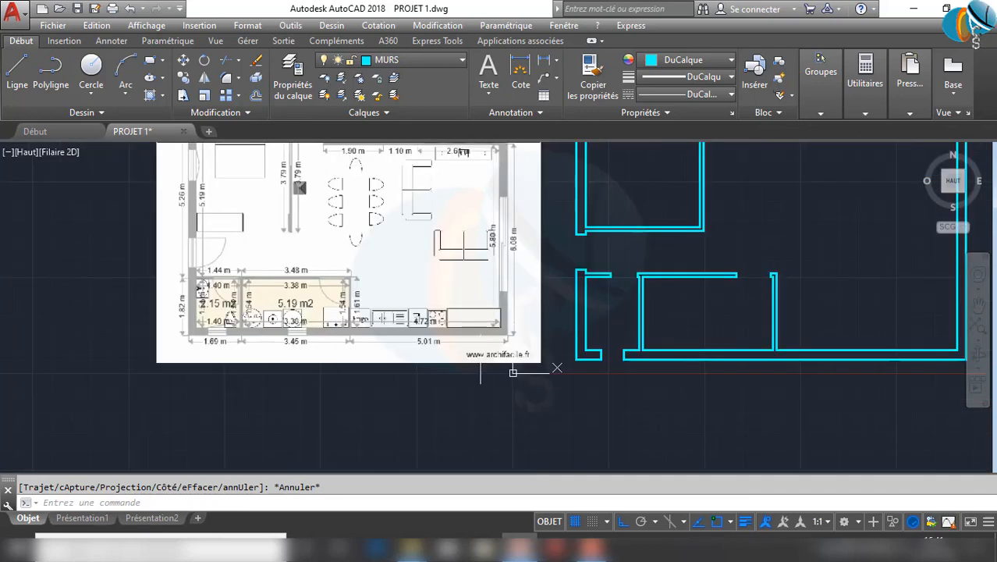
pyautogui.scroll(2, 727, 351)
pyautogui.moveTo(725, 352); pyautogui.dragTo(505, 362, button='middle')
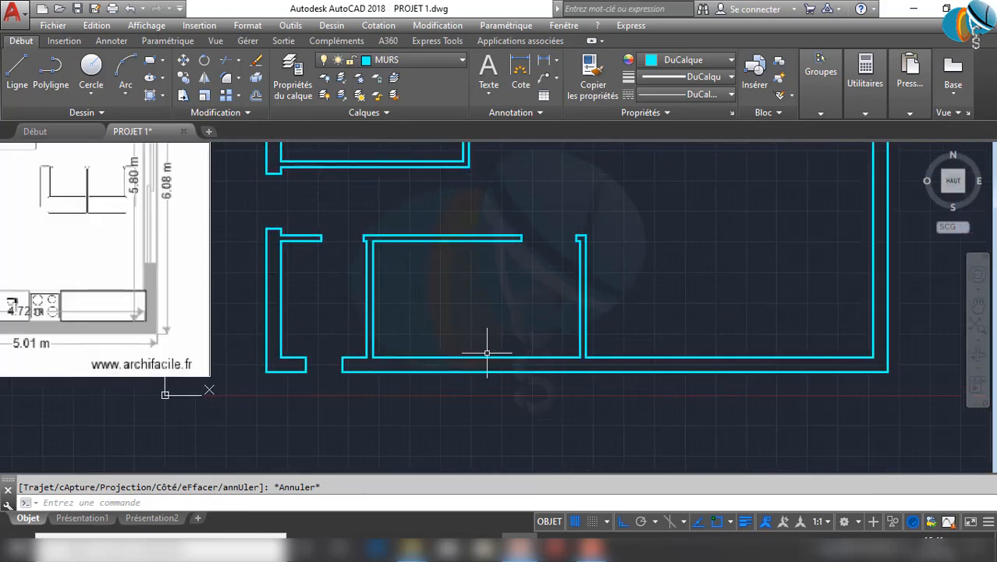
pyautogui.scroll(2, 486, 353)
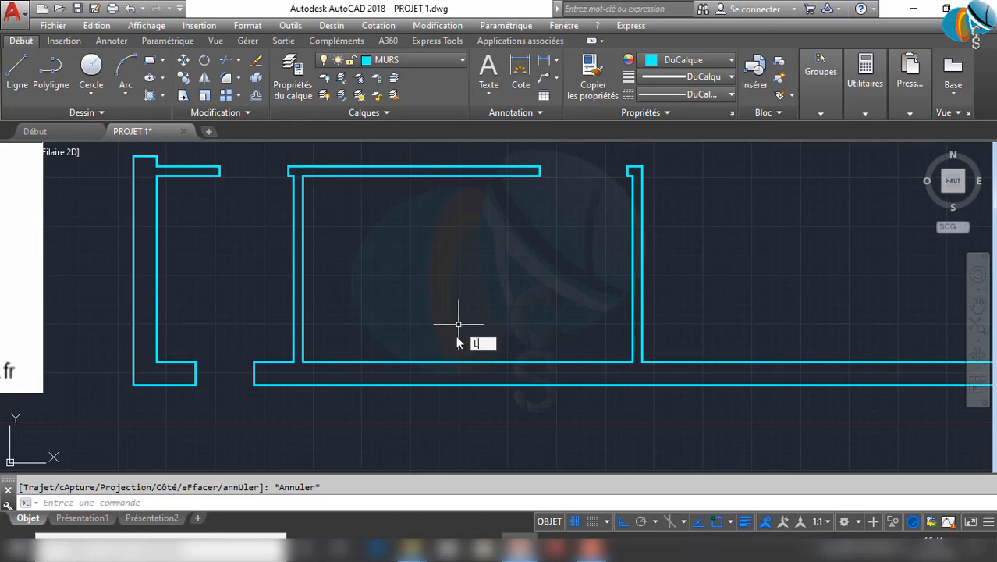
pyautogui.press('Return')
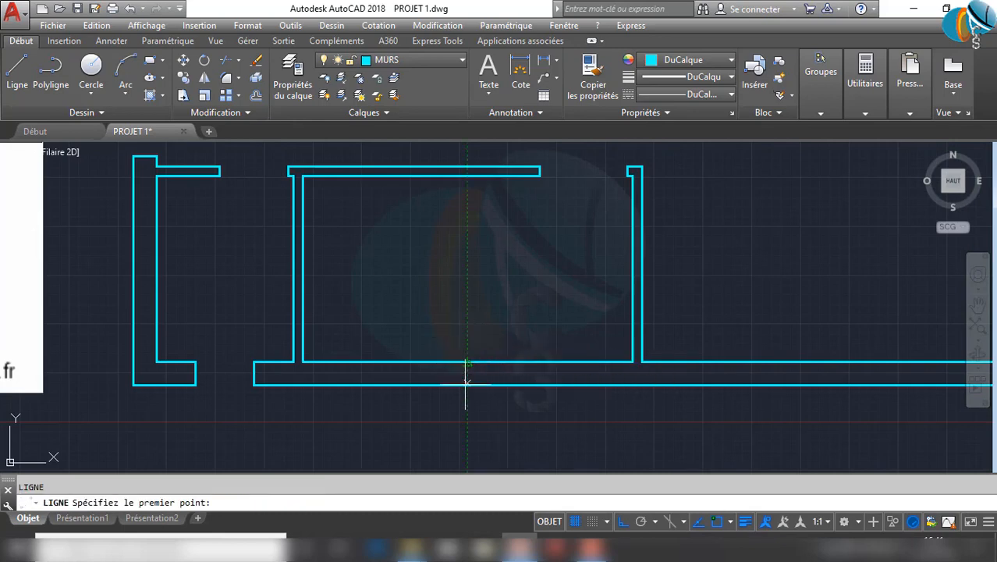
pyautogui.click(466, 440)
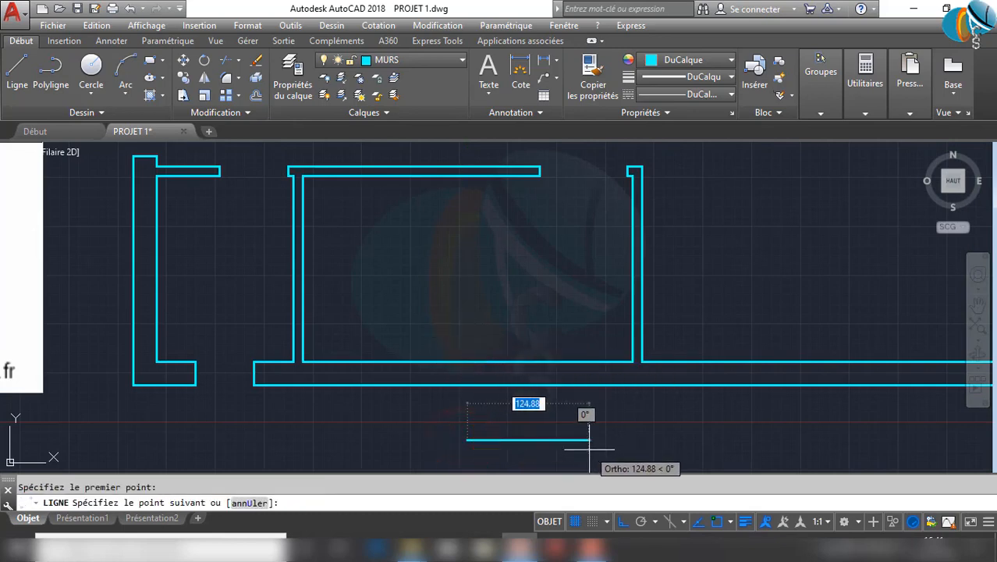
pyautogui.write('90')
pyautogui.press('Return')
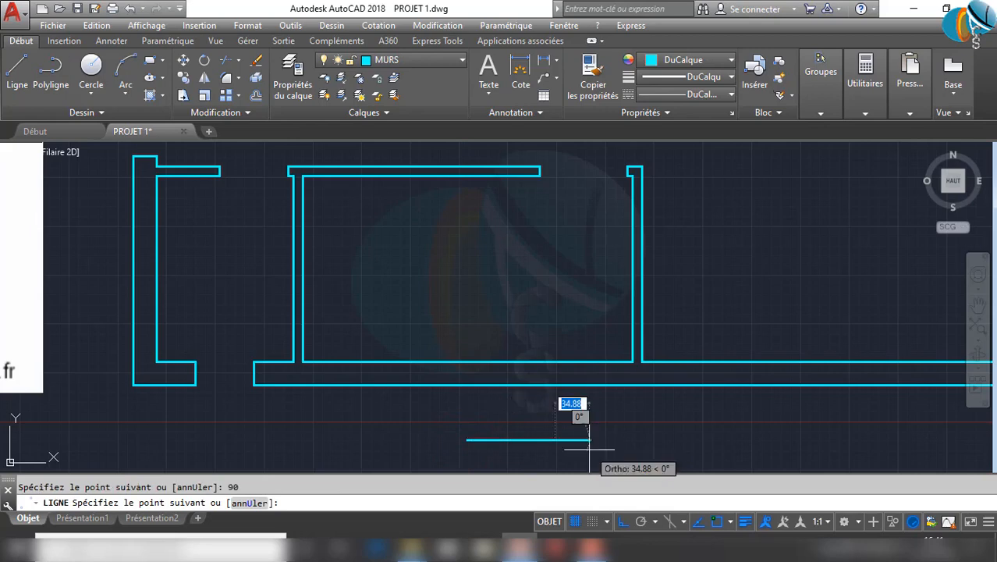
pyautogui.click(555, 295)
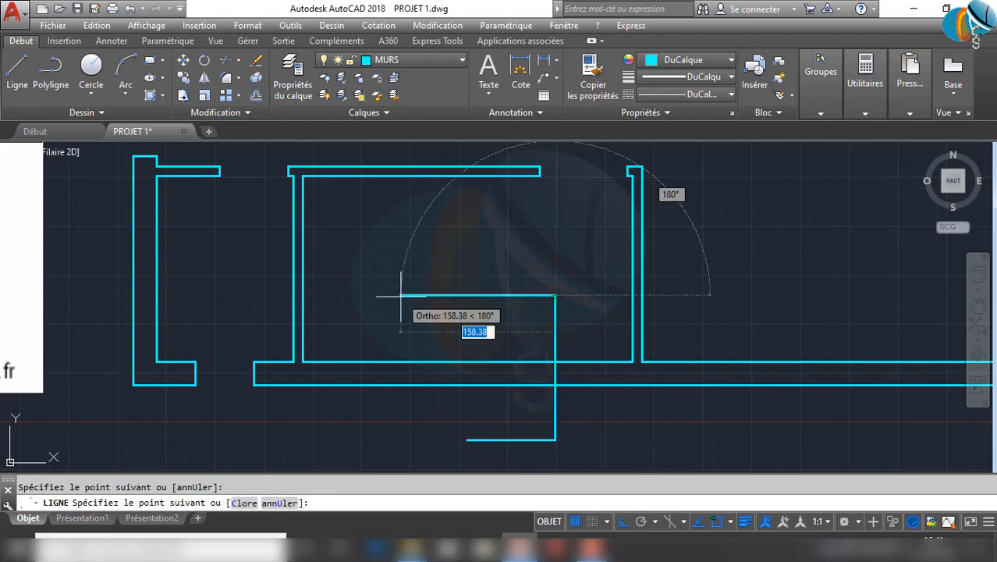
# Continue the line 180 to the left and back down across the bottom wall to mark the window's left jamb
pyautogui.write('180')
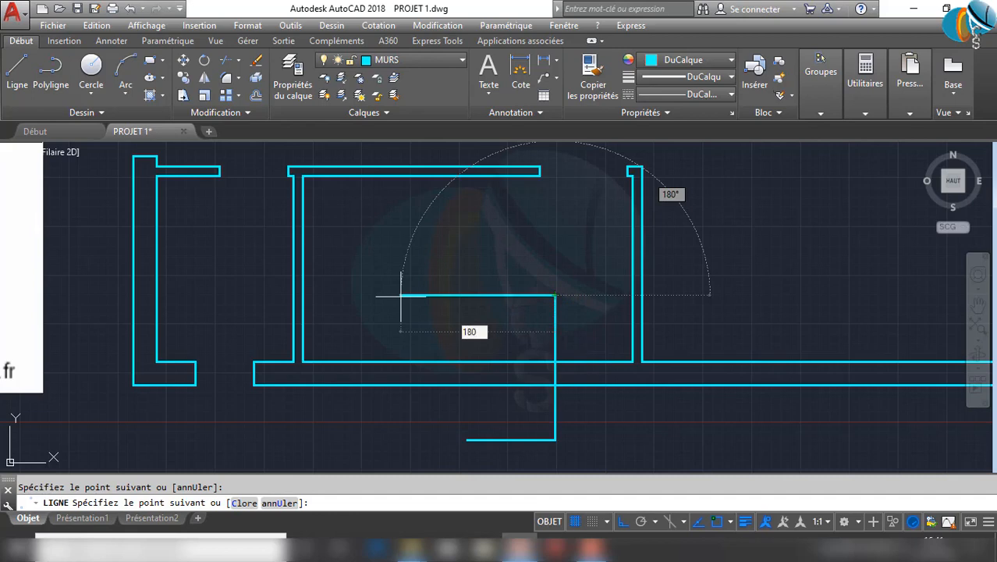
pyautogui.press('Return')
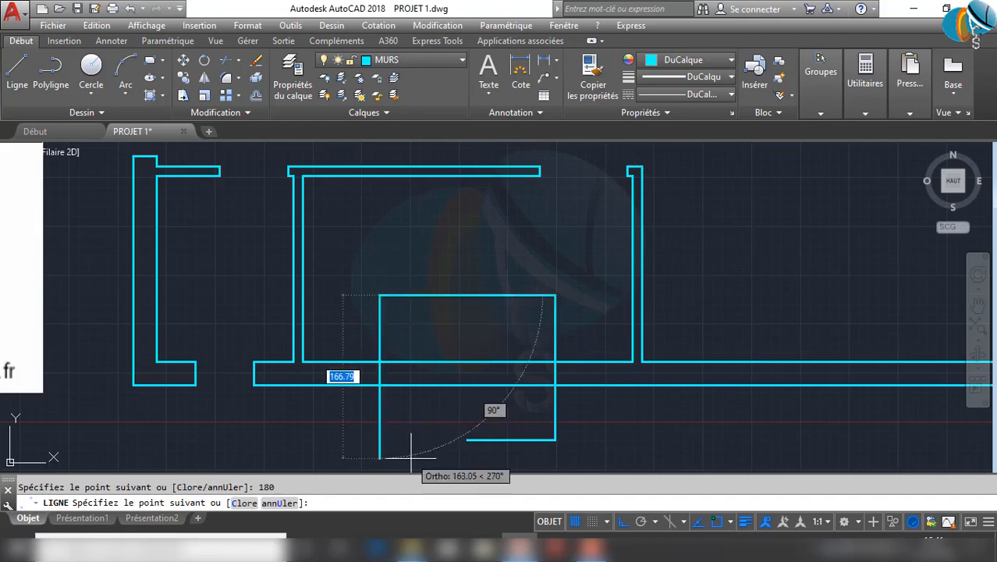
pyautogui.click(390, 416)
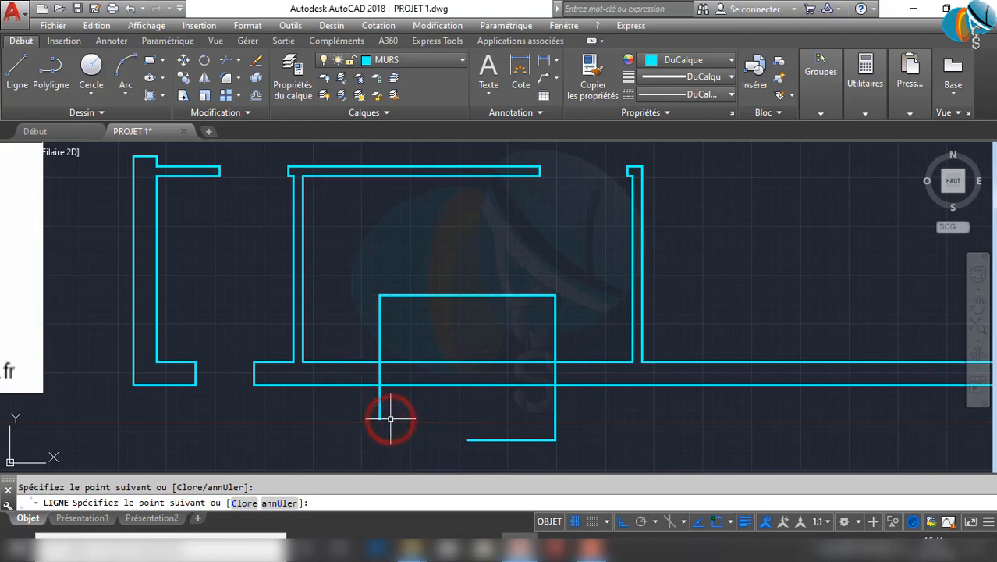
pyautogui.press('Escape')
# Erase the two horizontal construction lines above and below the 5.19 m2 room's bottom wall, leaving the jamb lines
pyautogui.click(513, 323)
pyautogui.click(461, 270)
pyautogui.click(512, 456)
pyautogui.click(470, 419)
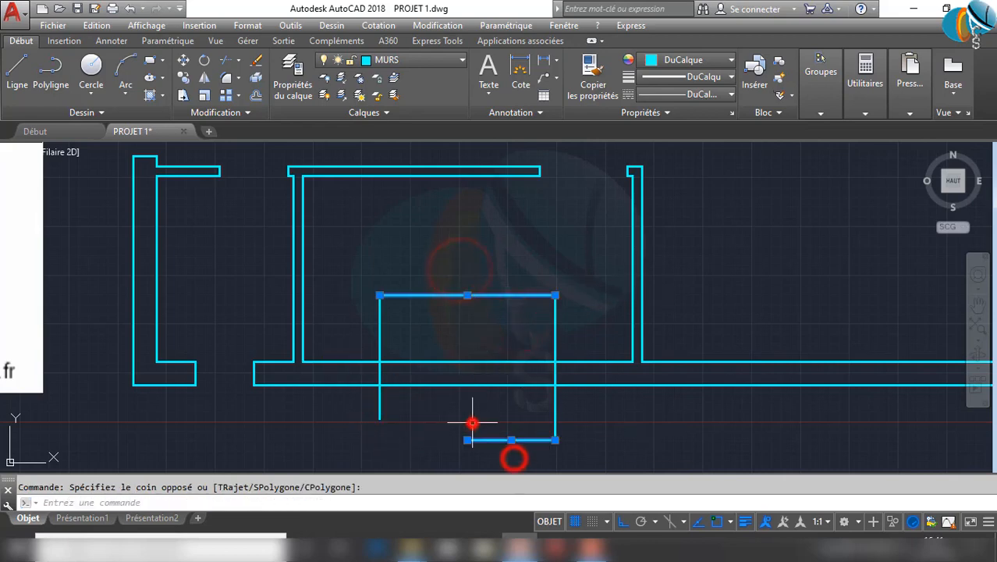
pyautogui.write('EFF')
pyautogui.press('Return')
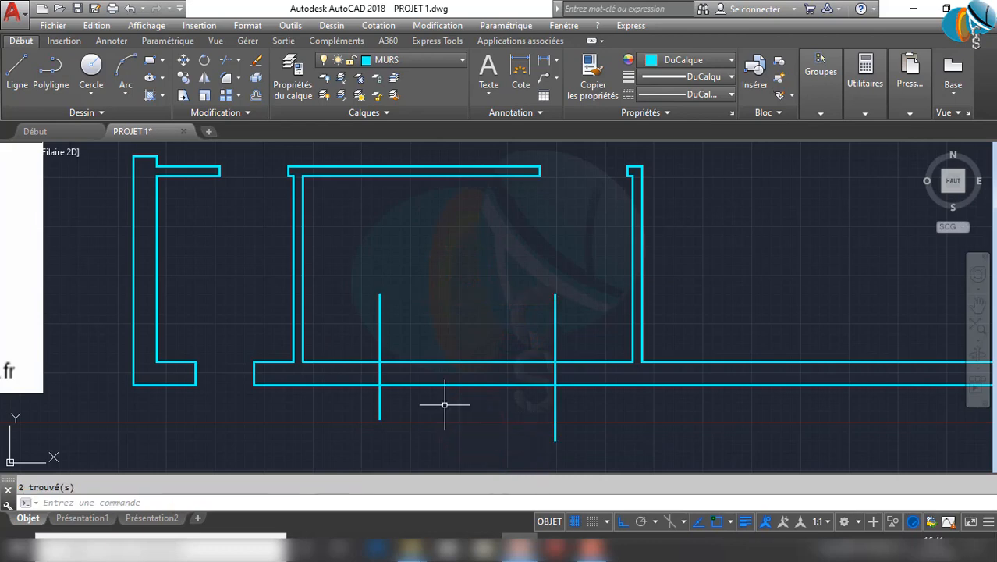
# Trim the jamb lines' overhangs and both faces of the 5.19 m2 room's bottom wall between the jambs
pyautogui.write('AJ')
pyautogui.press('Return')
pyautogui.click(600, 469)
pyautogui.click(341, 404)
pyautogui.click(578, 290)
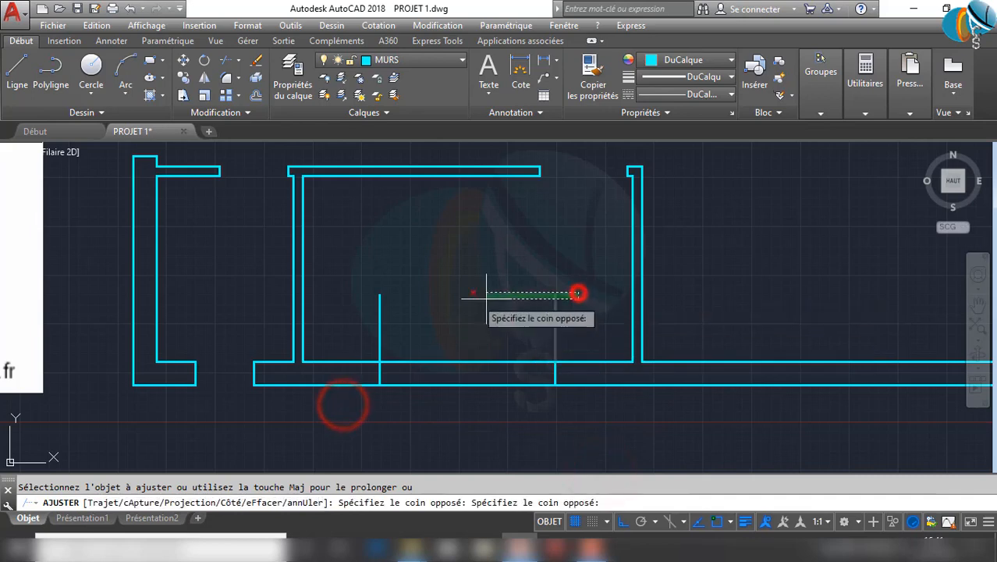
pyautogui.click(335, 320)
pyautogui.click(505, 449)
pyautogui.click(454, 320)
pyautogui.scroll(-3, 446, 374)
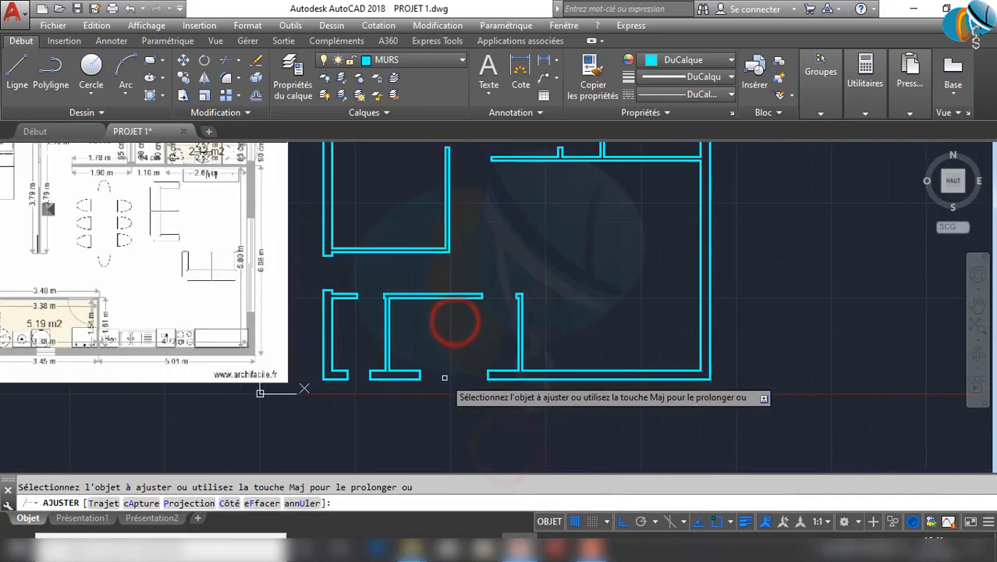
pyautogui.press('Escape')
# Draw a horizontal line from the right outer wall's inner face, starting 100 above the bottom-right inner corner, out past the wall
pyautogui.moveTo(446, 375); pyautogui.dragTo(388, 352, button='middle')
pyautogui.scroll(-2, 464, 355)
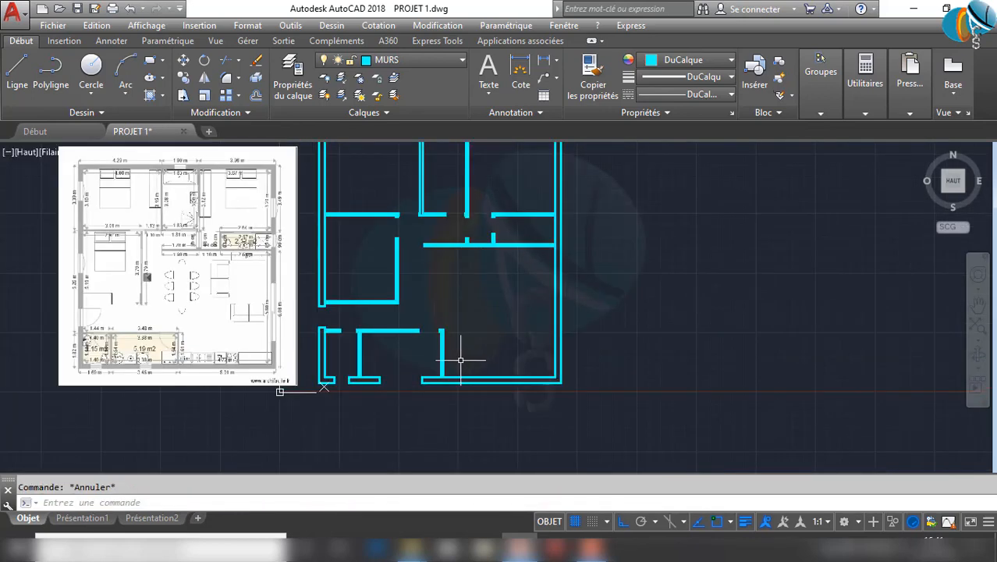
pyautogui.scroll(3, 469, 355)
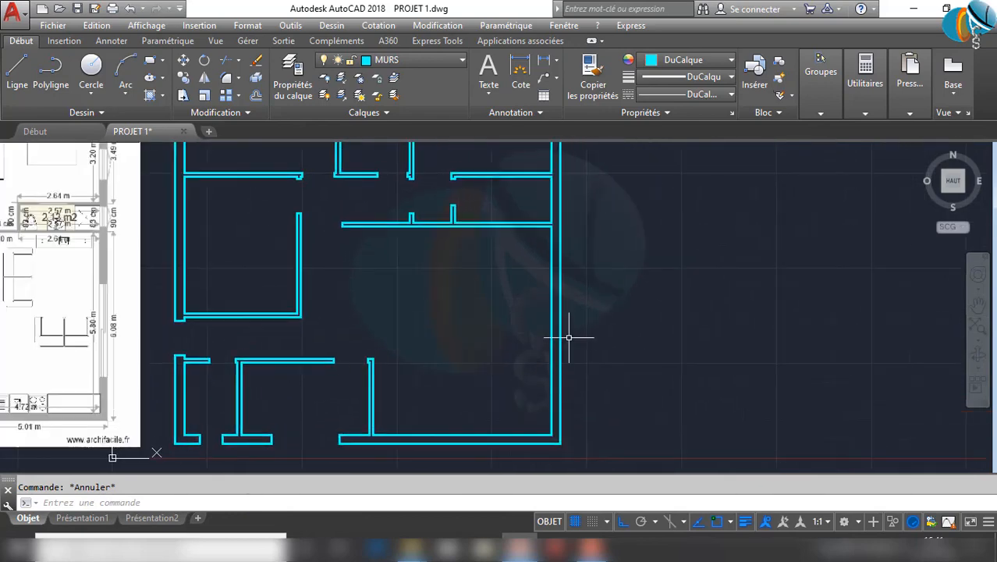
pyautogui.scroll(2, 557, 396)
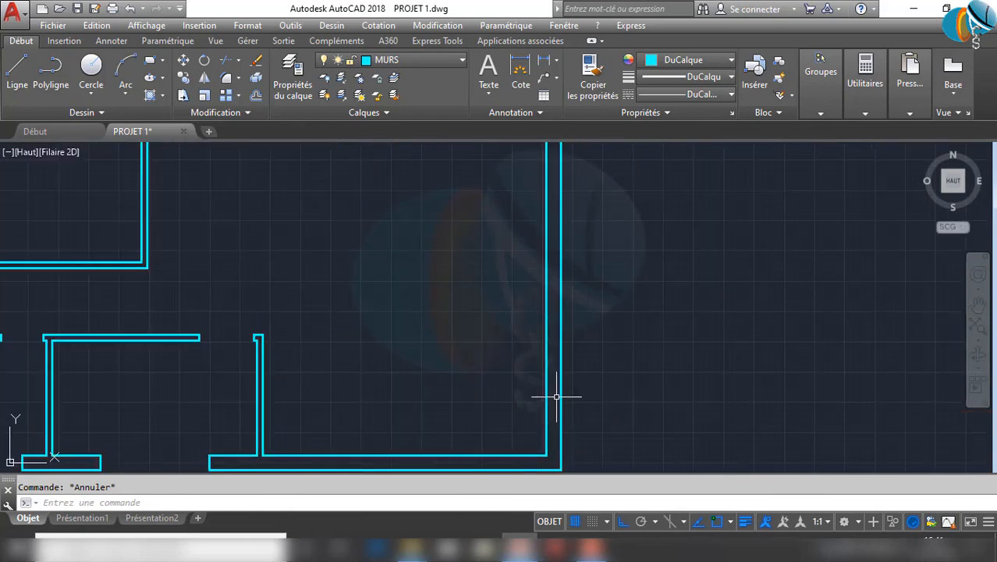
pyautogui.press('Return')
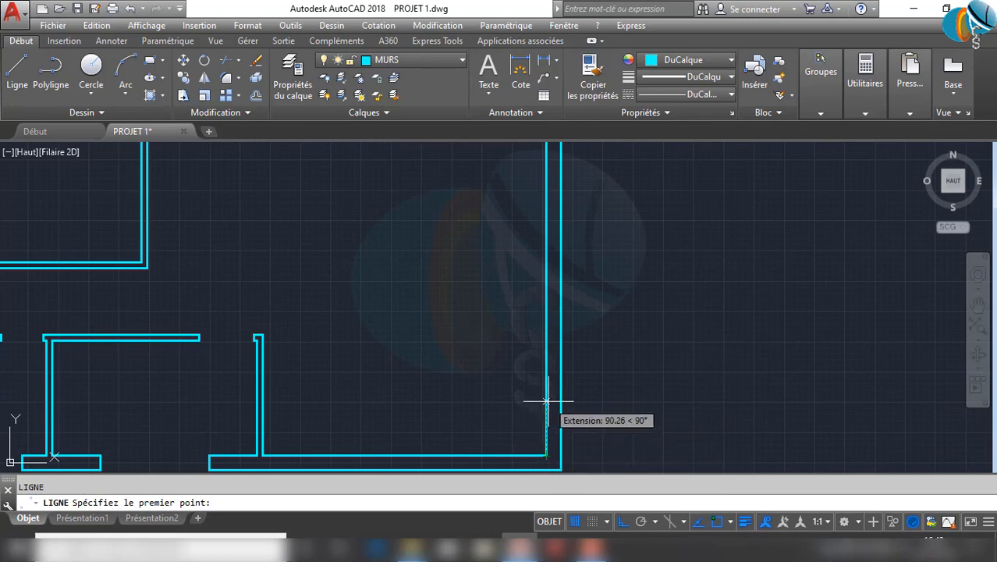
pyautogui.write('100')
pyautogui.press('Return')
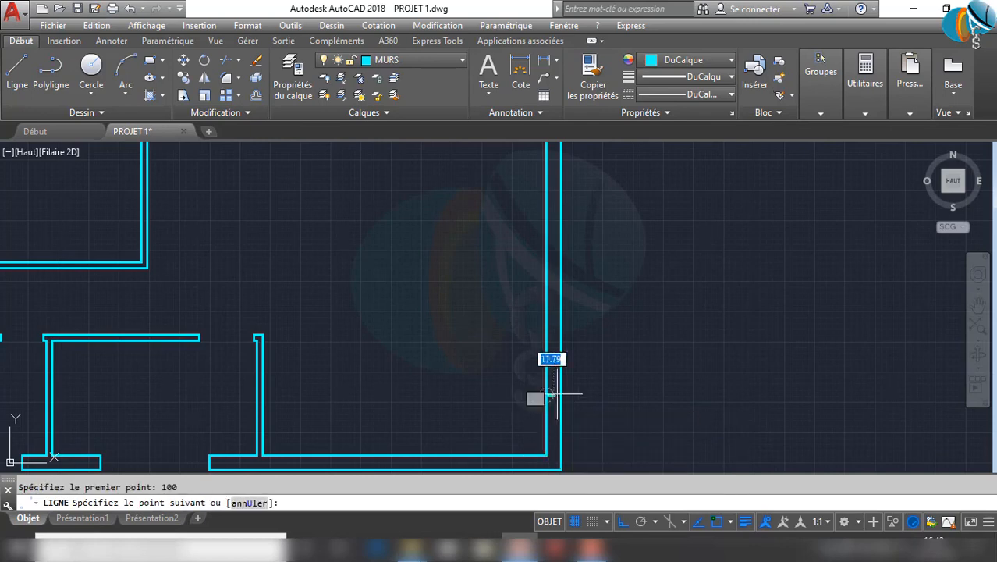
pyautogui.scroll(-3, 646, 356)
pyautogui.moveTo(645, 356); pyautogui.dragTo(613, 334, button='middle')
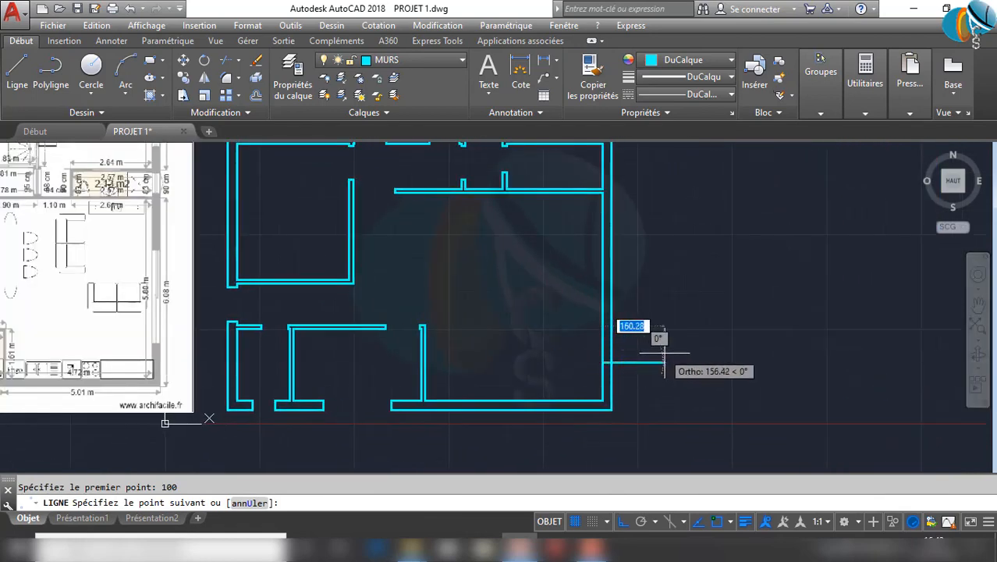
pyautogui.click(663, 360)
# Continue the line 200 upward and back left across the right outer wall to mark the opening's upper jamb
pyautogui.write('200')
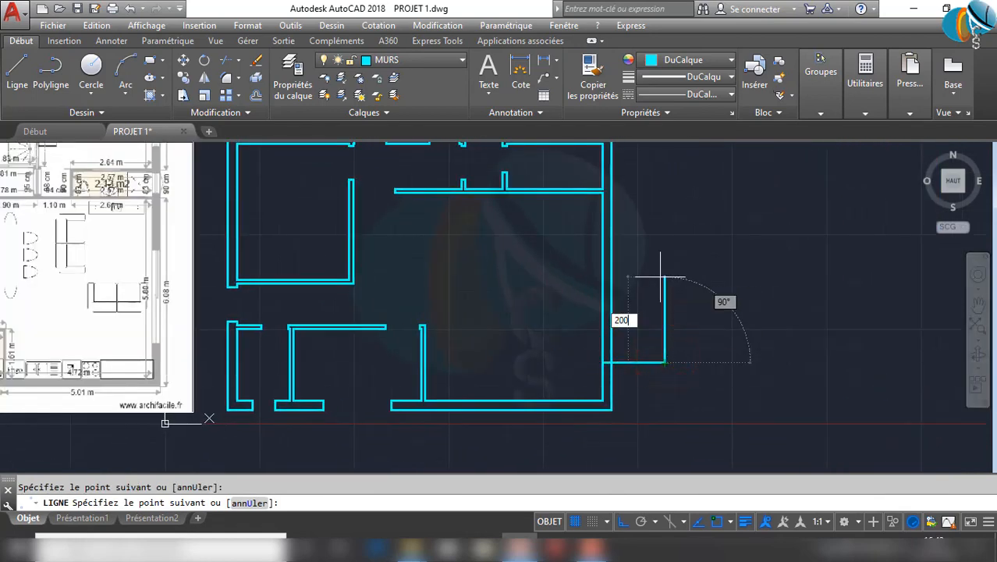
pyautogui.press('Return')
pyautogui.click(551, 287)
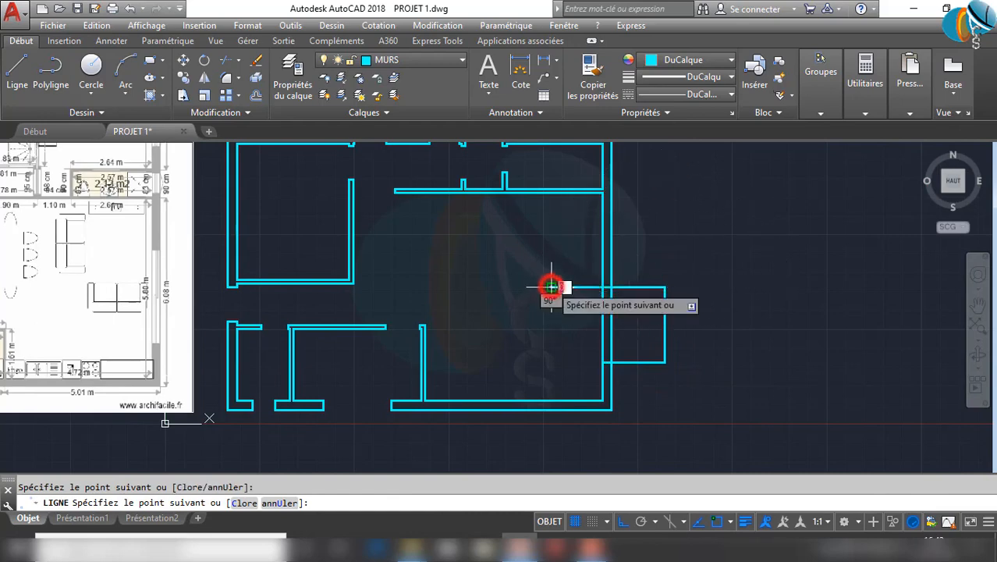
pyautogui.press('Return')
# Erase the vertical construction line outside the right outer wall, leaving the two horizontal jamb lines
pyautogui.click(703, 327)
pyautogui.click(619, 312)
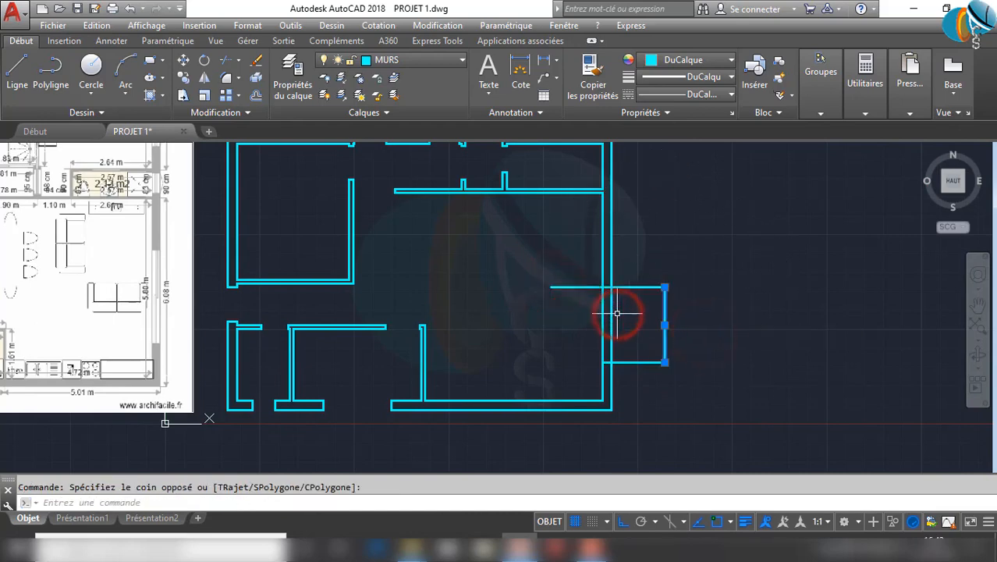
pyautogui.write('EF')
pyautogui.press('Return')
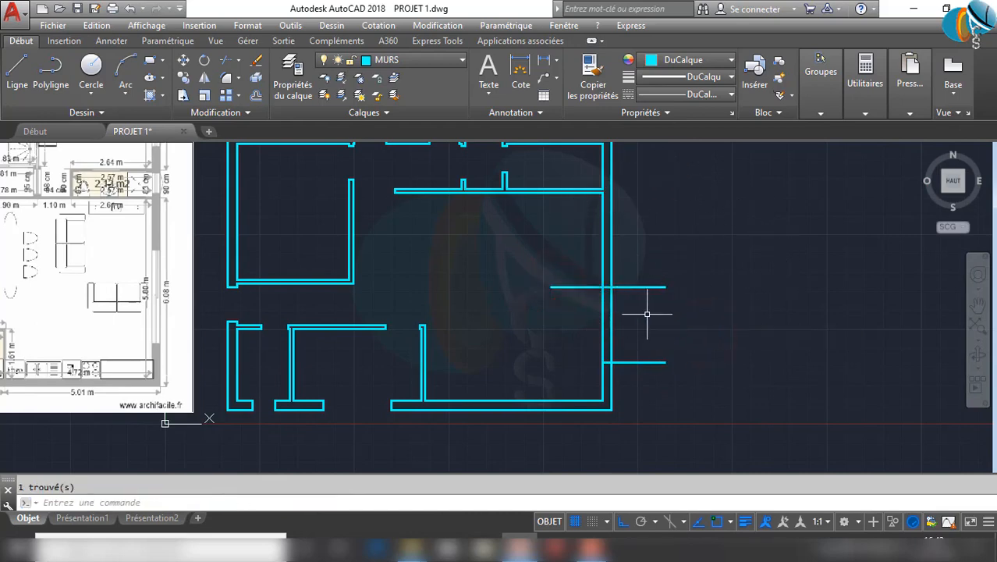
# Trim the jamb lines' overhangs and both faces of the right outer wall between the jambs
pyautogui.write('AJ')
pyautogui.press('Return')
pyautogui.moveTo(644, 243); pyautogui.dragTo(693, 416)
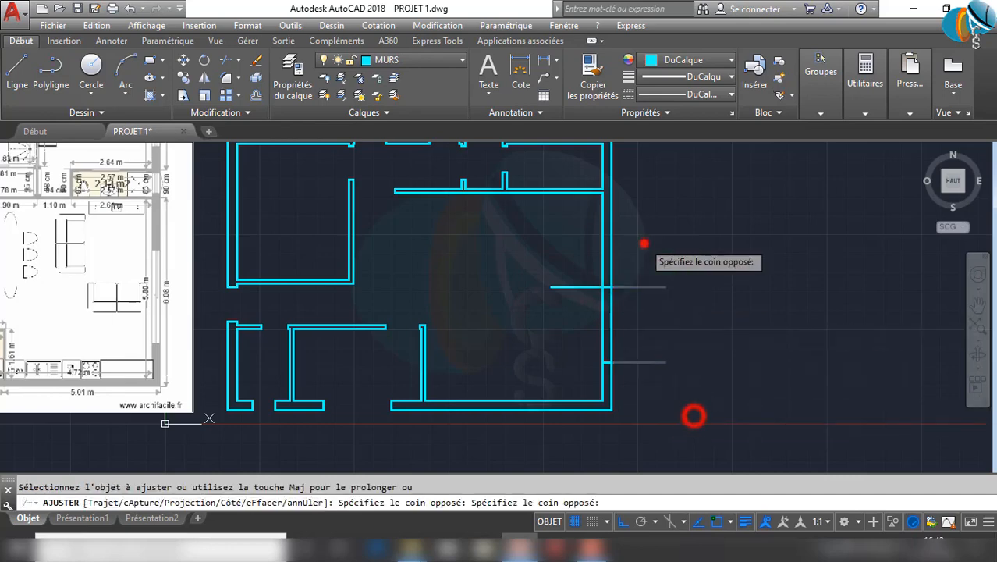
pyautogui.click(632, 347)
pyautogui.click(578, 316)
pyautogui.click(568, 327)
pyautogui.click(508, 266)
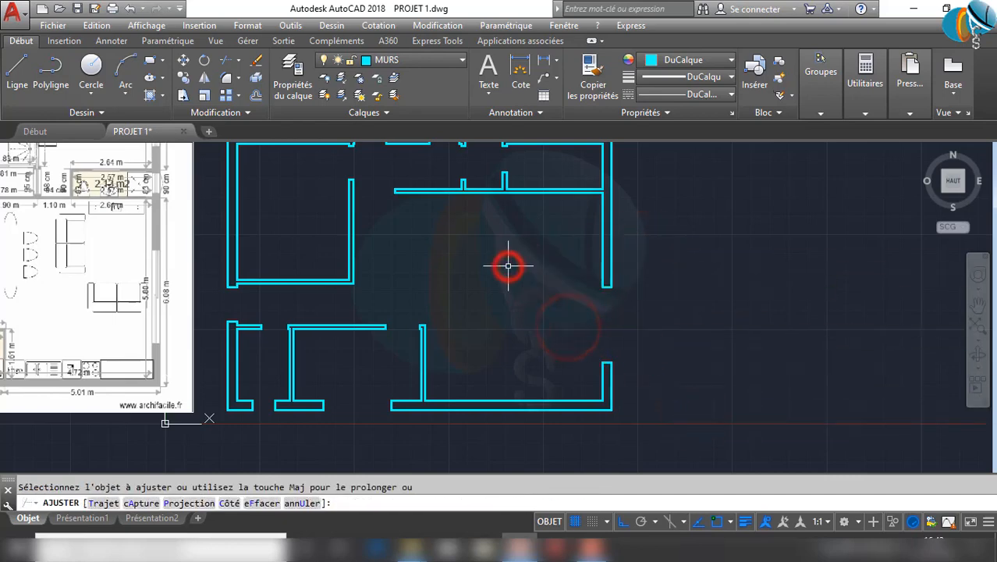
pyautogui.press('Escape')
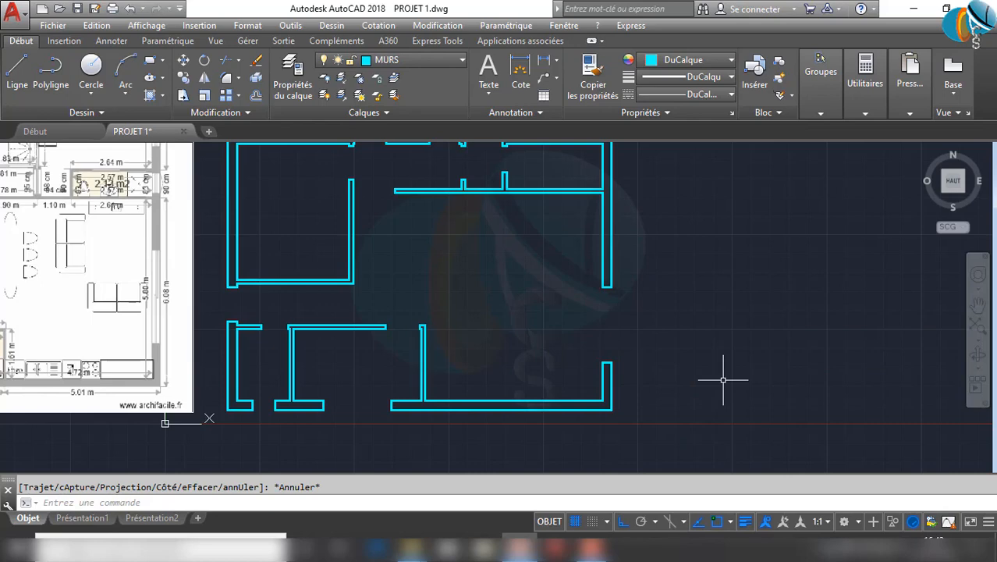
pyautogui.moveTo(596, 297); pyautogui.dragTo(596, 383, button='middle')
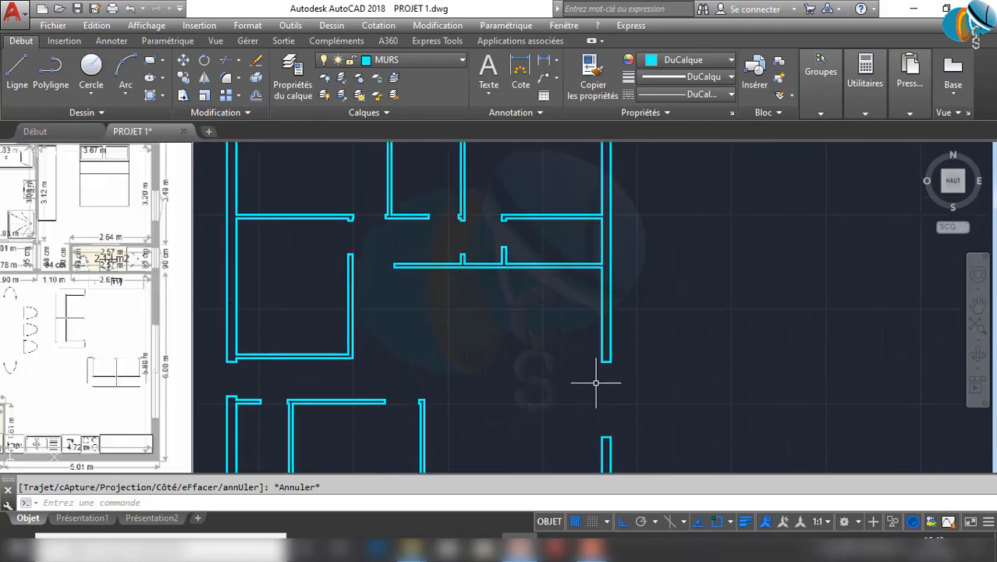
pyautogui.moveTo(524, 401)
pyautogui.mouseDown(button='middle')
pyautogui.moveTo(578, 397)
pyautogui.moveTo(519, 376)
pyautogui.moveTo(520, 364)
pyautogui.mouseUp(button='middle')
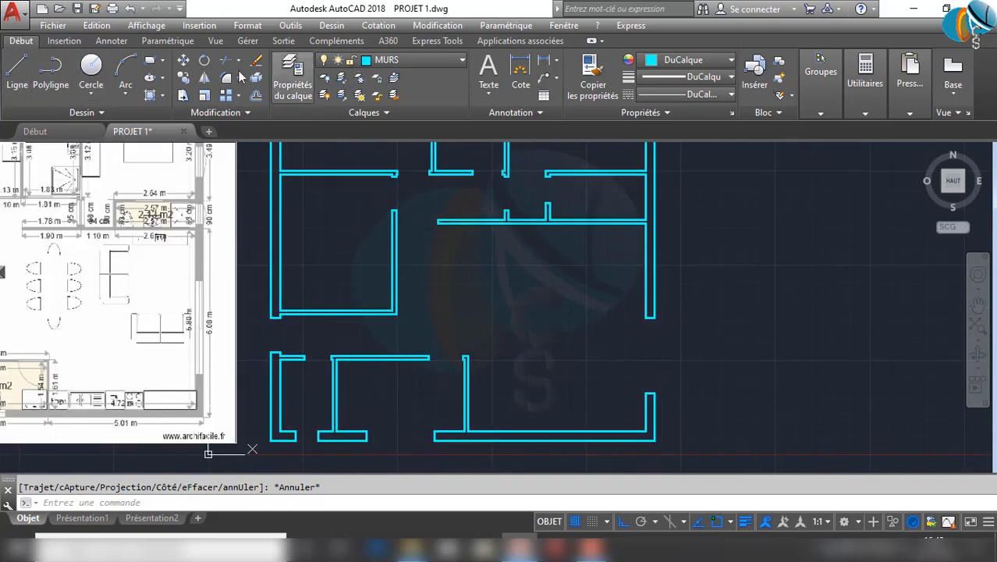
pyautogui.scroll(-2, 565, 312)
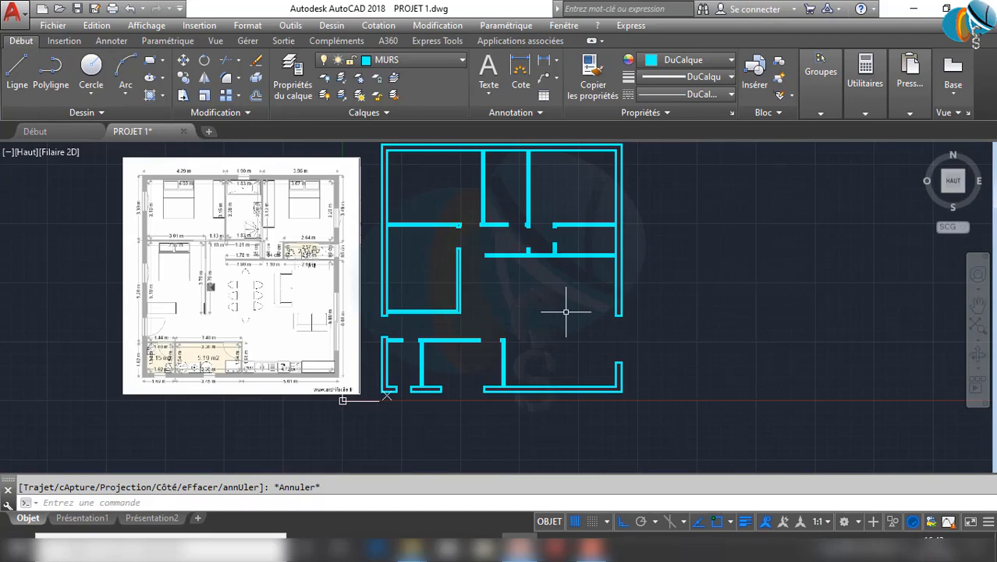
pyautogui.scroll(2, 270, 281)
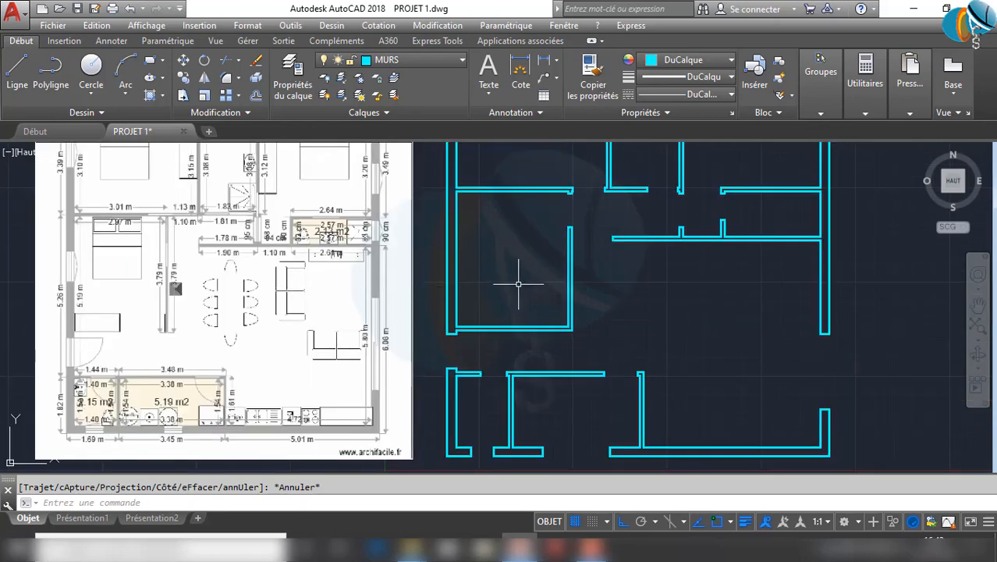
pyautogui.scroll(2, 880, 217)
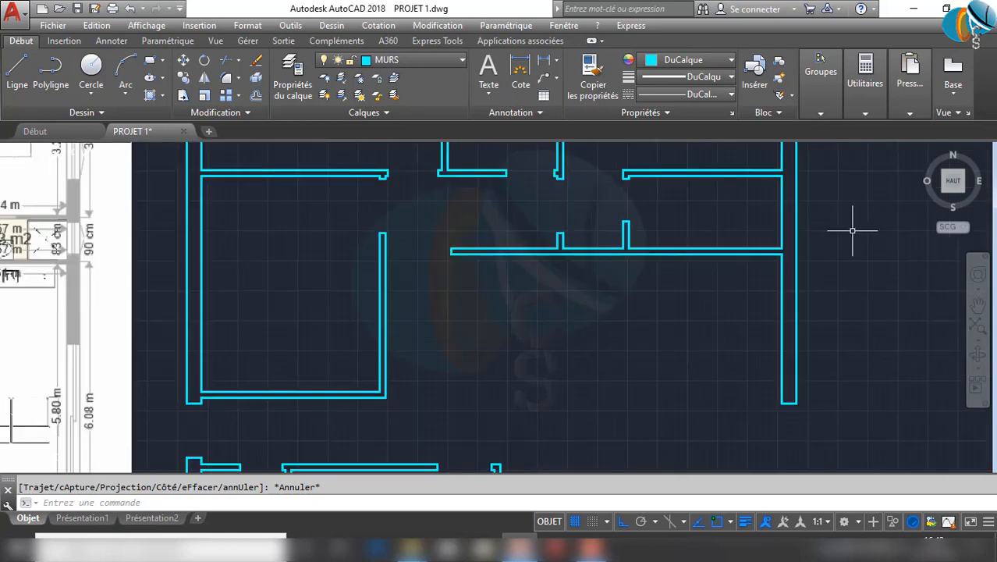
pyautogui.moveTo(729, 278); pyautogui.dragTo(728, 289, button='middle')
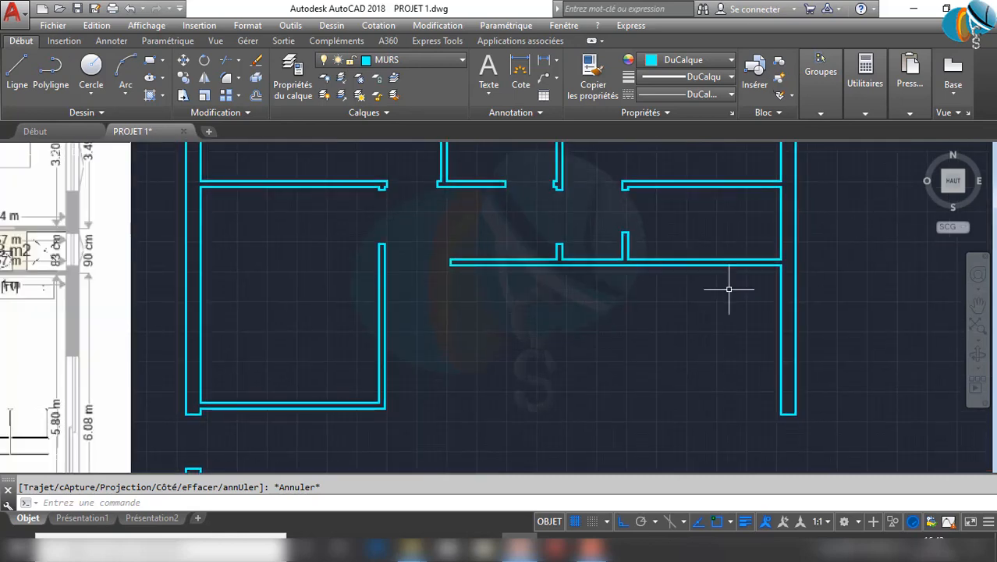
# Draw a line beside the right outer wall, from the small room's wall midpoint level 30 downward, and continue it left across the wall
pyautogui.press('Return')
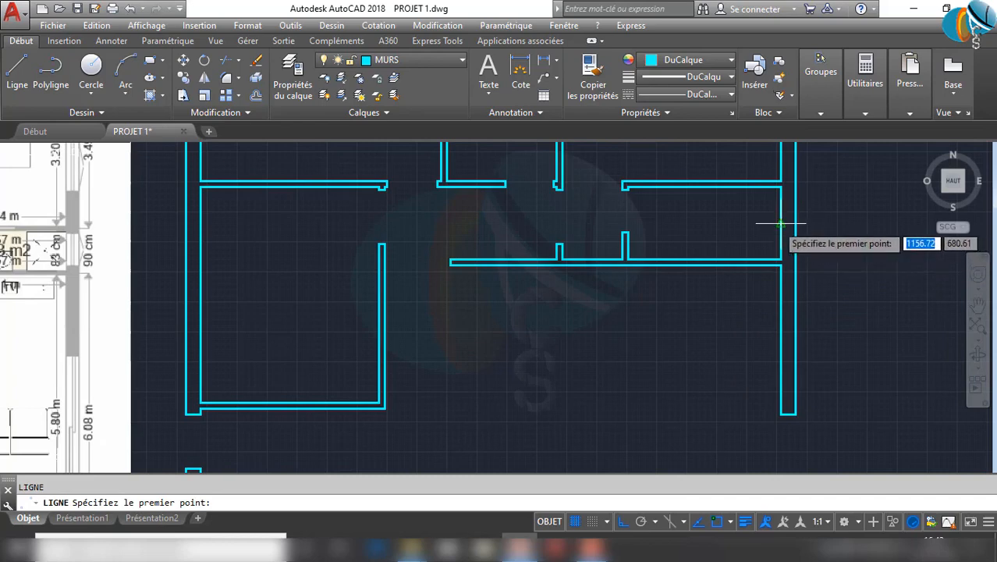
pyautogui.click(865, 226)
pyautogui.write('3')
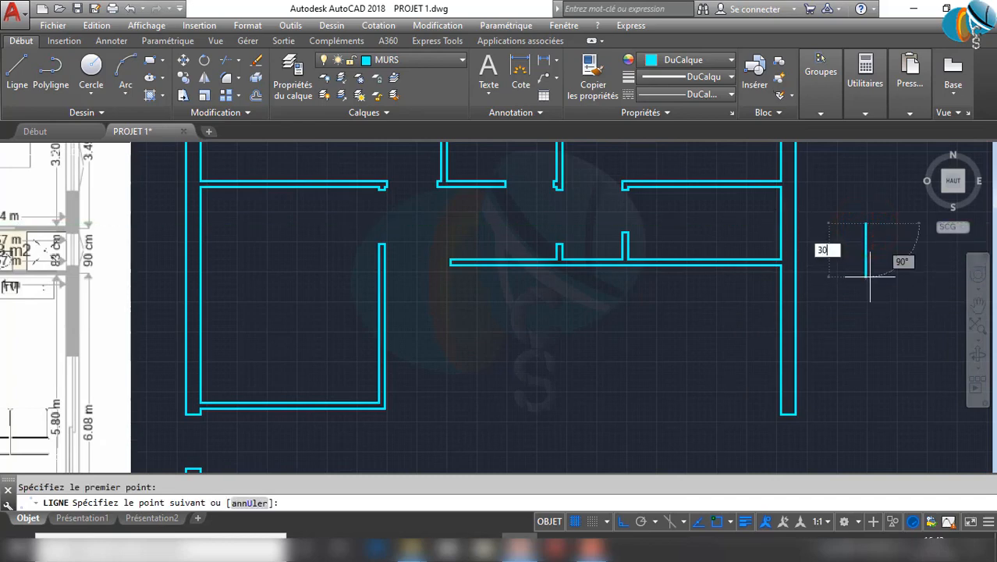
pyautogui.write('0')
pyautogui.press('Return')
pyautogui.click(690, 243)
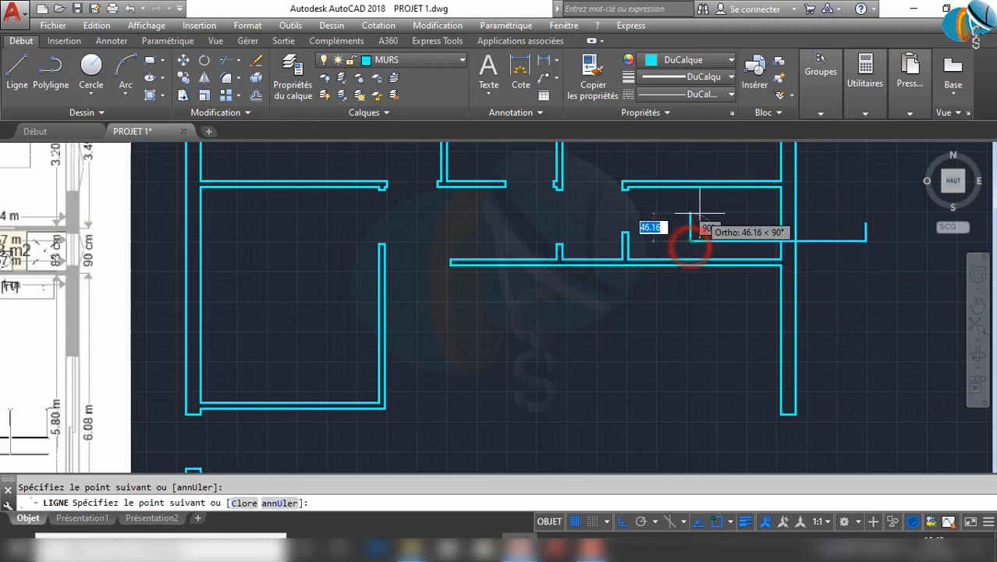
# Continue the line 60 upward and back right across the right outer wall to mark the small room's upper jamb
pyautogui.write('6')
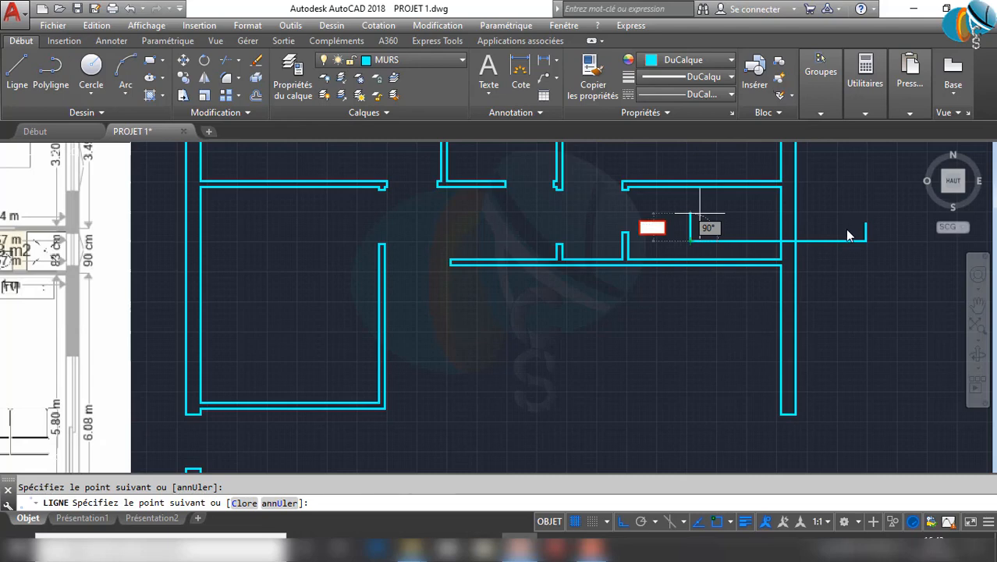
pyautogui.write('0')
pyautogui.press('Return')
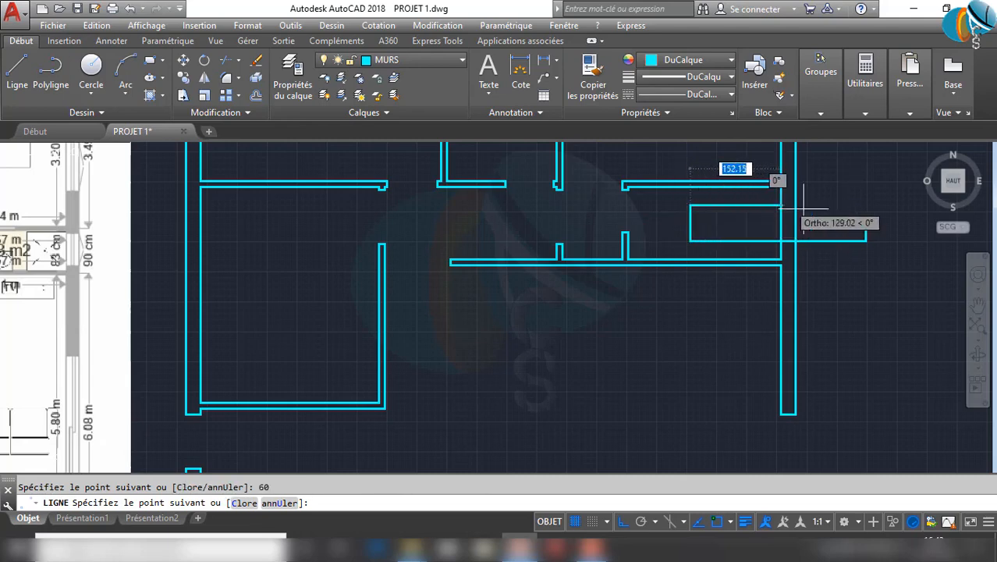
pyautogui.click(841, 209)
pyautogui.press('Escape')
# Erase the two vertical construction lines on either side of the small room's opening, keeping the horizontal jamb lines
pyautogui.click(866, 227)
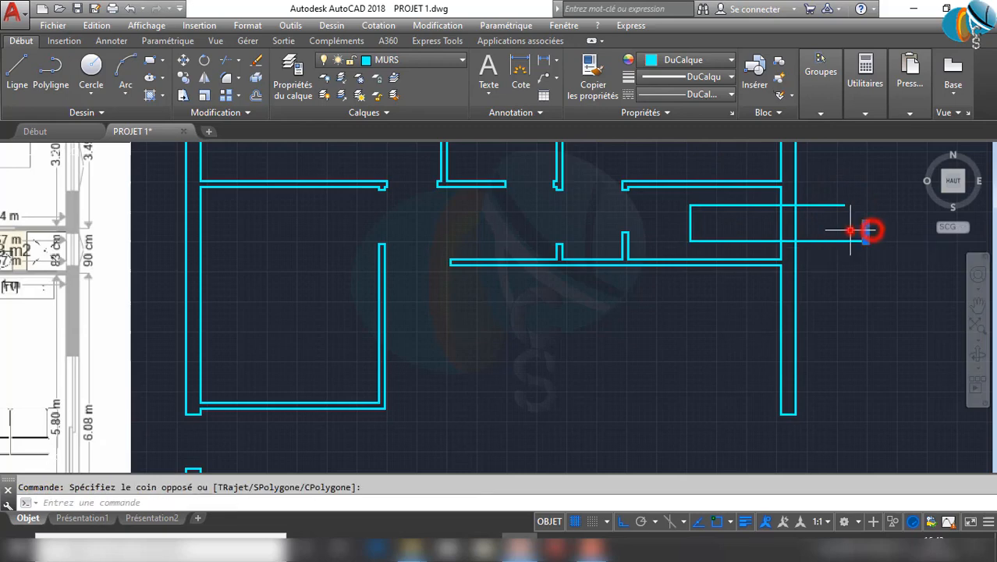
pyautogui.click(690, 229)
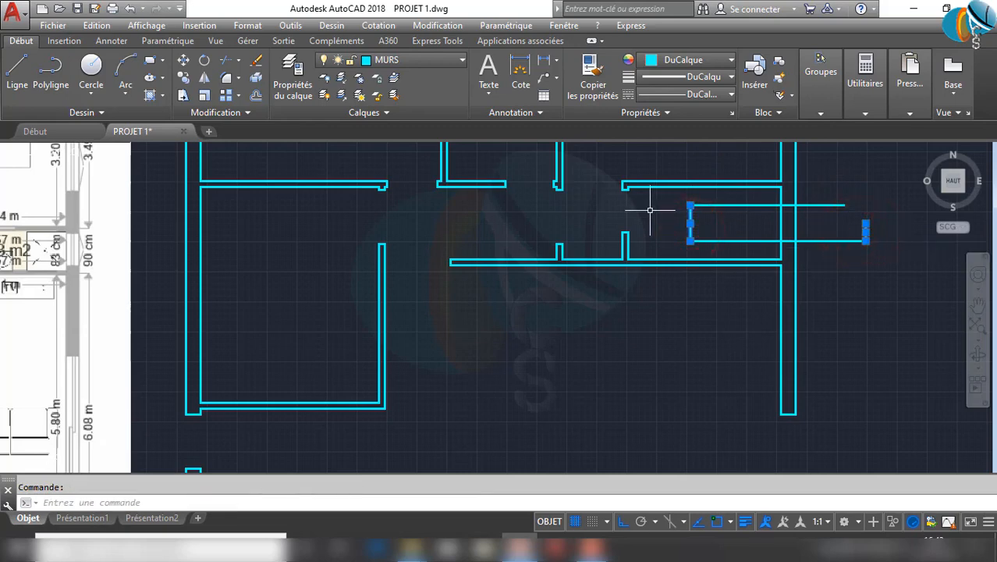
pyautogui.write('EFFACER')
pyautogui.press('Return')
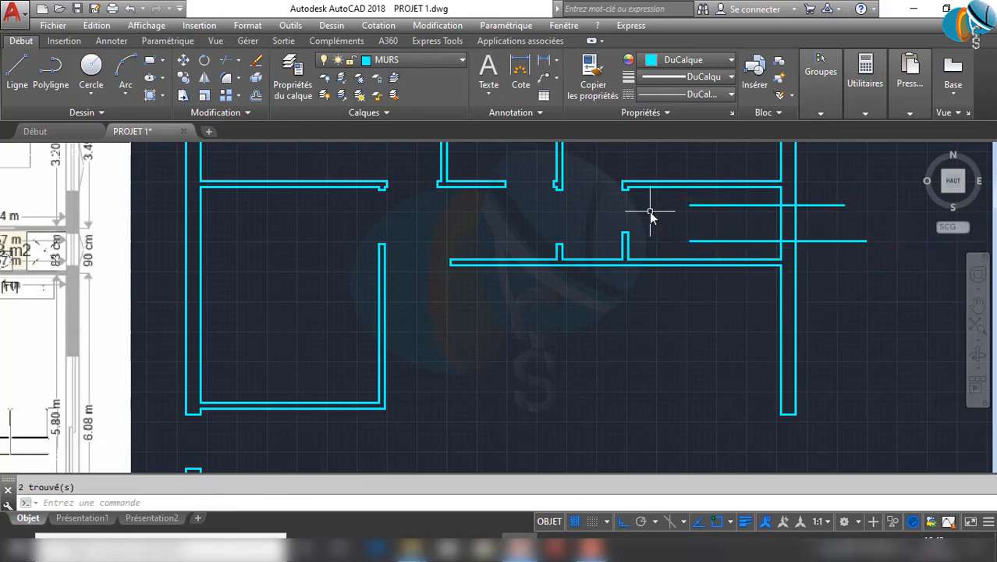
# Trim the overhangs of the small room's jamb lines and both faces of the right outer wall between the jambs
pyautogui.write('AJ')
pyautogui.press('Return')
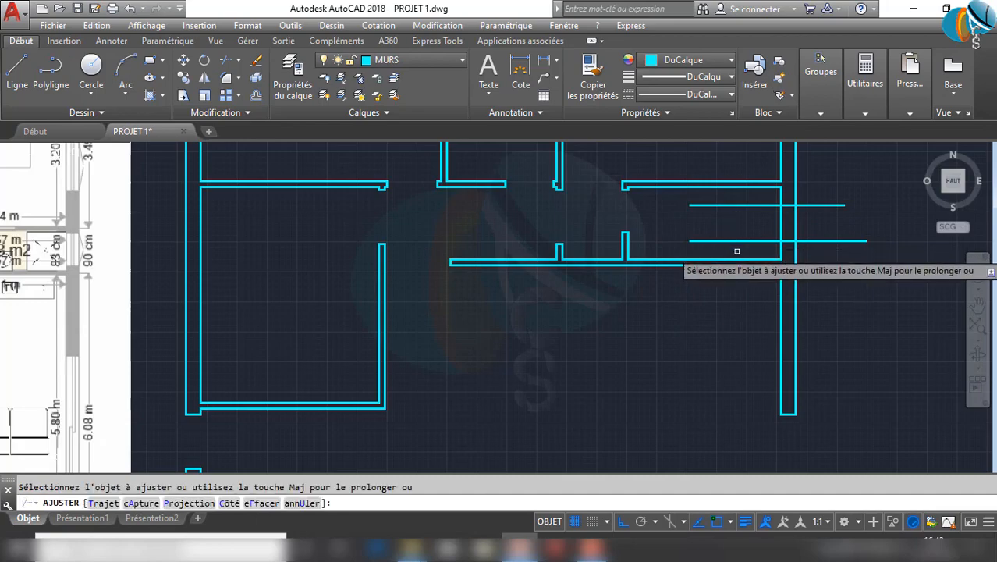
pyautogui.click(736, 241)
pyautogui.click(708, 201)
pyautogui.click(856, 256)
pyautogui.click(821, 187)
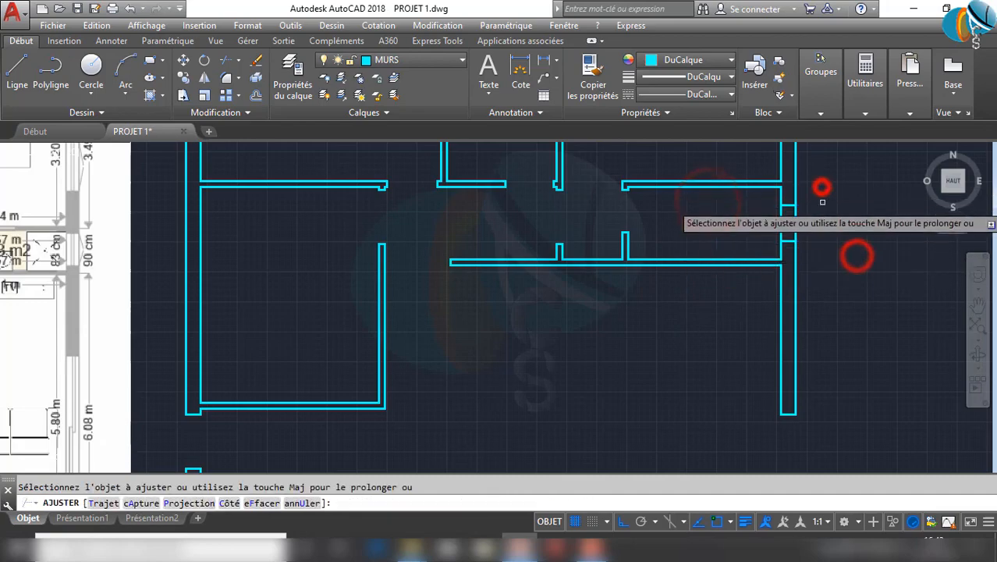
pyautogui.click(821, 220)
pyautogui.click(745, 223)
pyautogui.scroll(-5, 804, 236)
pyautogui.moveTo(804, 236); pyautogui.dragTo(756, 279, button='middle')
pyautogui.press('Escape')
# Draw a horizontal line from the right outer wall's inner face, starting 80 above the upper-right bedroom's lower corner, out past the wall
pyautogui.scroll(2, 762, 224)
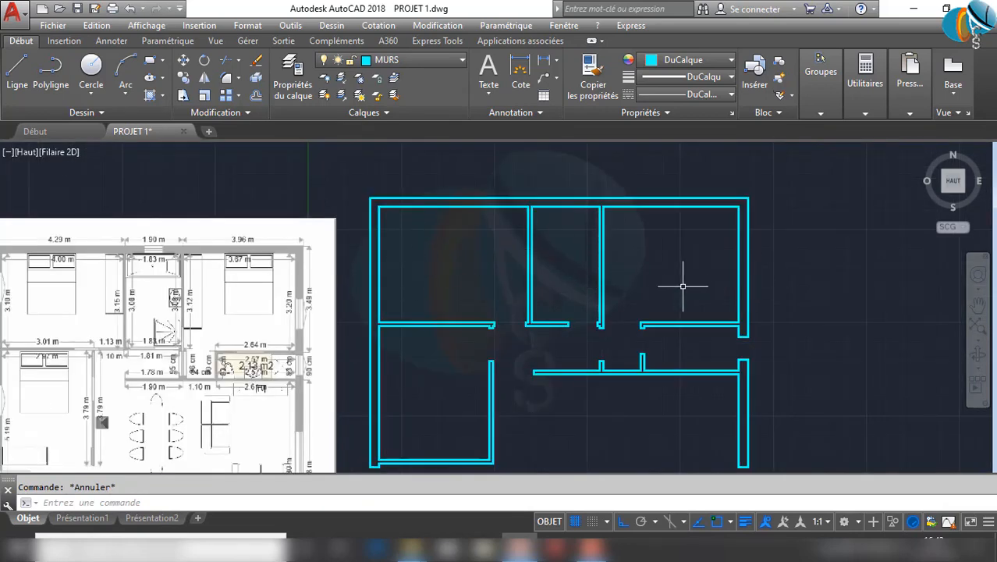
pyautogui.scroll(3, 729, 293)
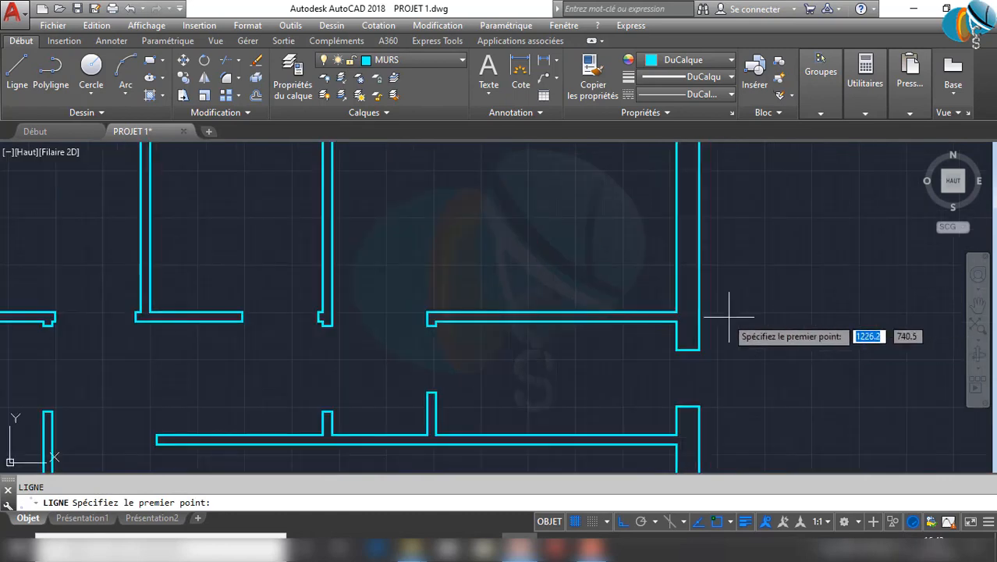
pyautogui.scroll(-3, 667, 305)
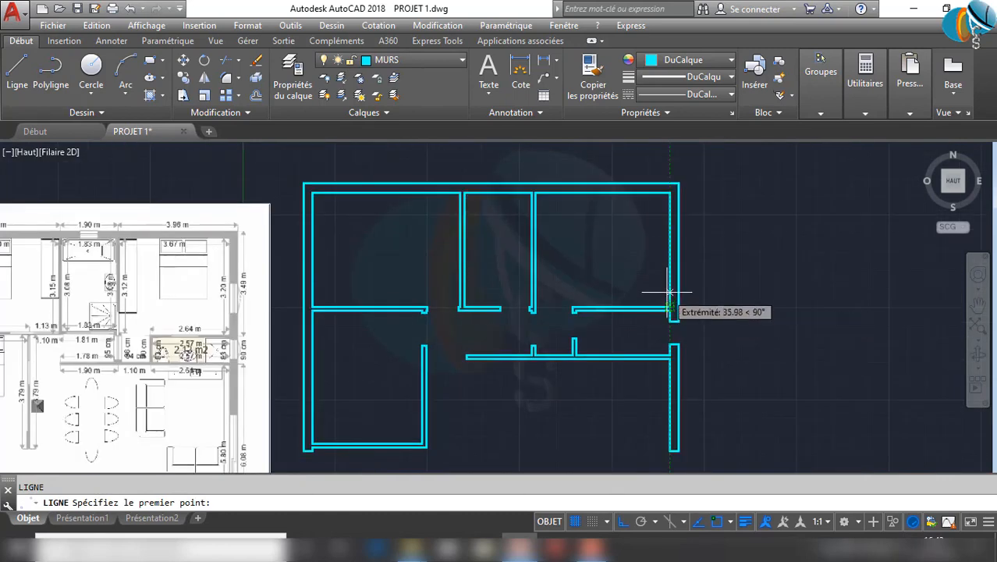
pyautogui.write('80')
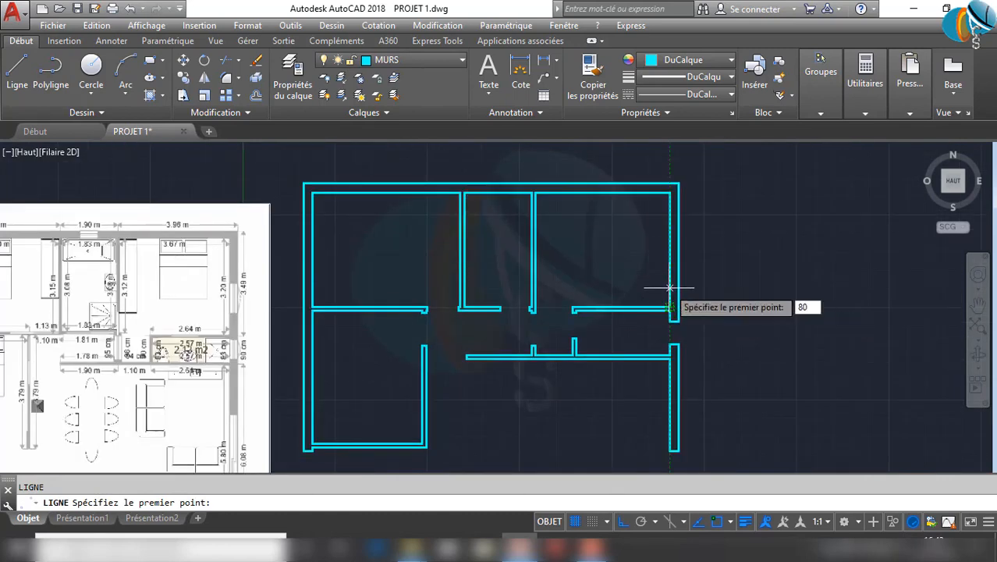
pyautogui.press('Return')
pyautogui.click(758, 277)
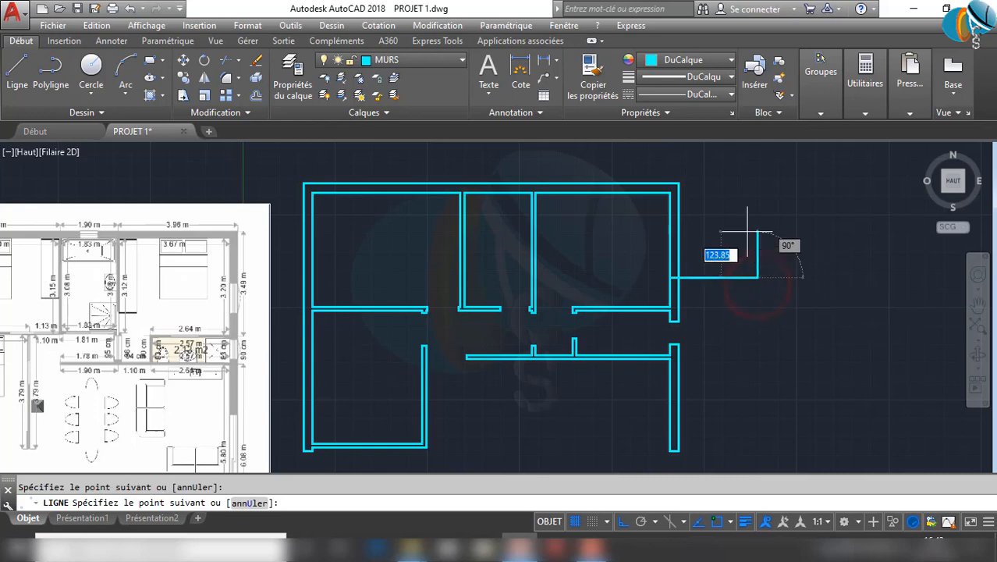
# Continue the line 140 upward and back left across the right outer wall to mark the bedroom window's upper jamb
pyautogui.press('Return')
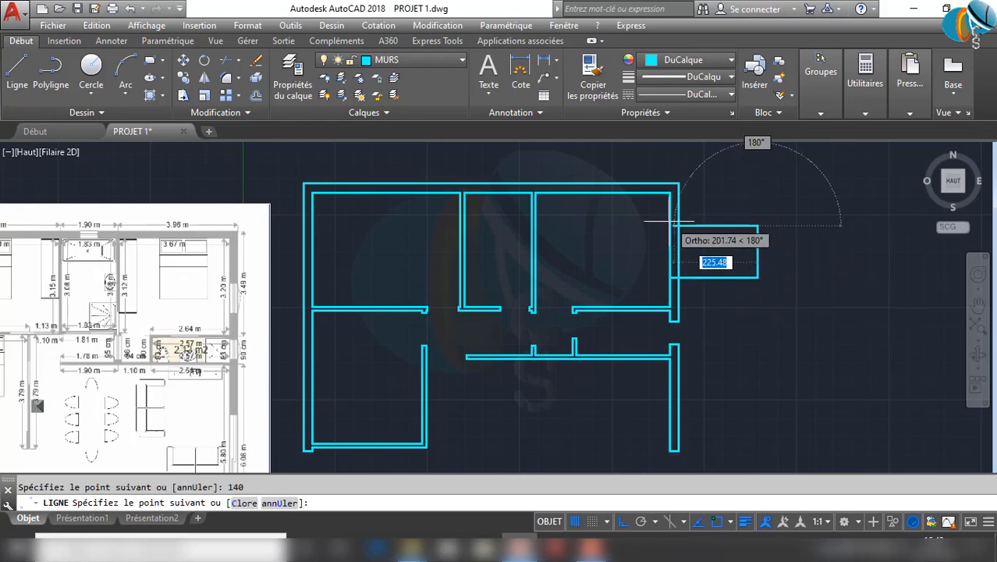
pyautogui.click(632, 225)
pyautogui.press('Return')
# Draw a three-segment line across the left outer wall of the upper-left bedroom, its jambs level with the right bedroom window's jamb lines
pyautogui.scroll(2, 728, 233)
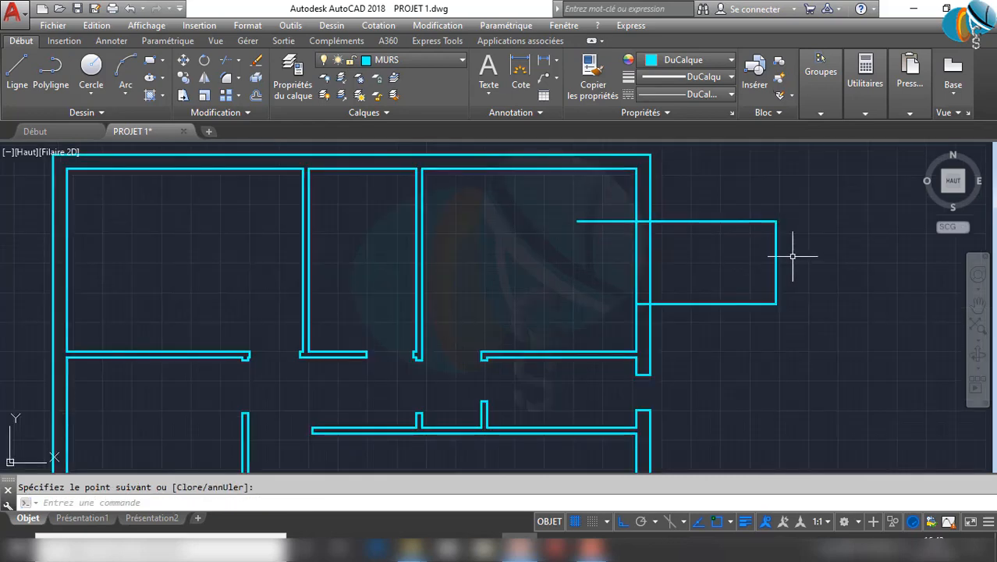
pyautogui.scroll(-2, 542, 257)
pyautogui.moveTo(548, 273); pyautogui.dragTo(685, 304, button='middle')
pyautogui.moveTo(580, 295); pyautogui.dragTo(668, 305, button='middle')
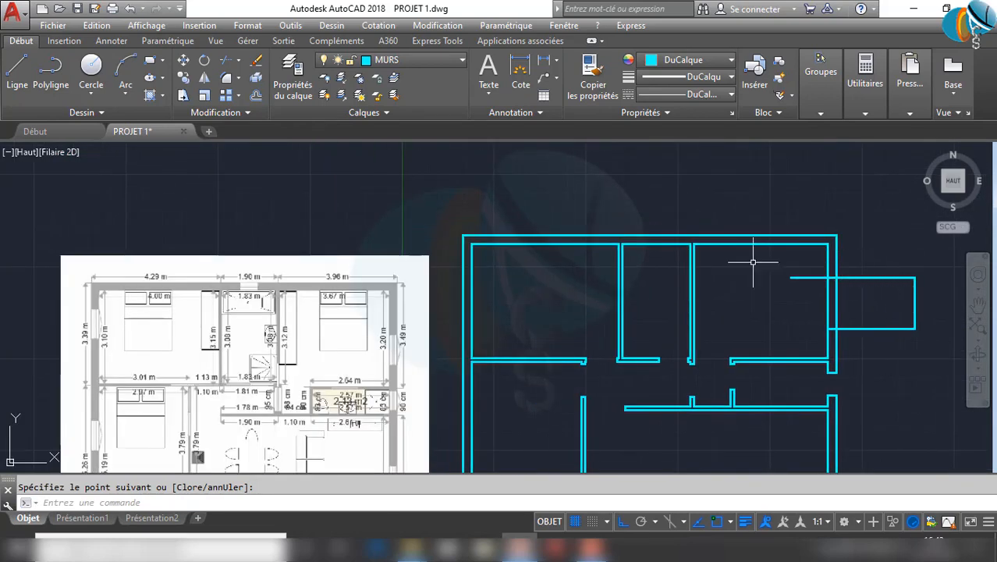
pyautogui.moveTo(640, 303); pyautogui.dragTo(677, 308, button='middle')
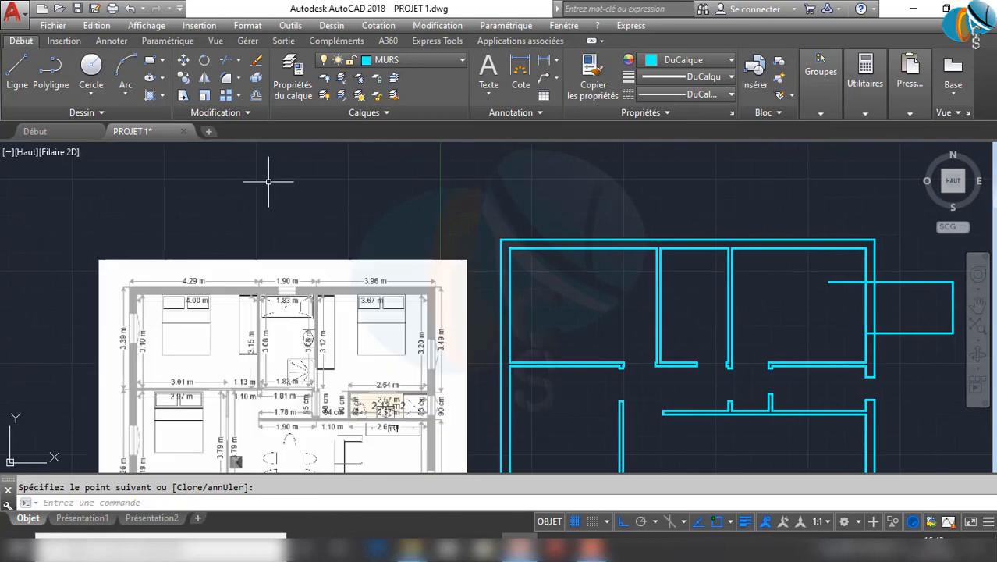
pyautogui.press('Return')
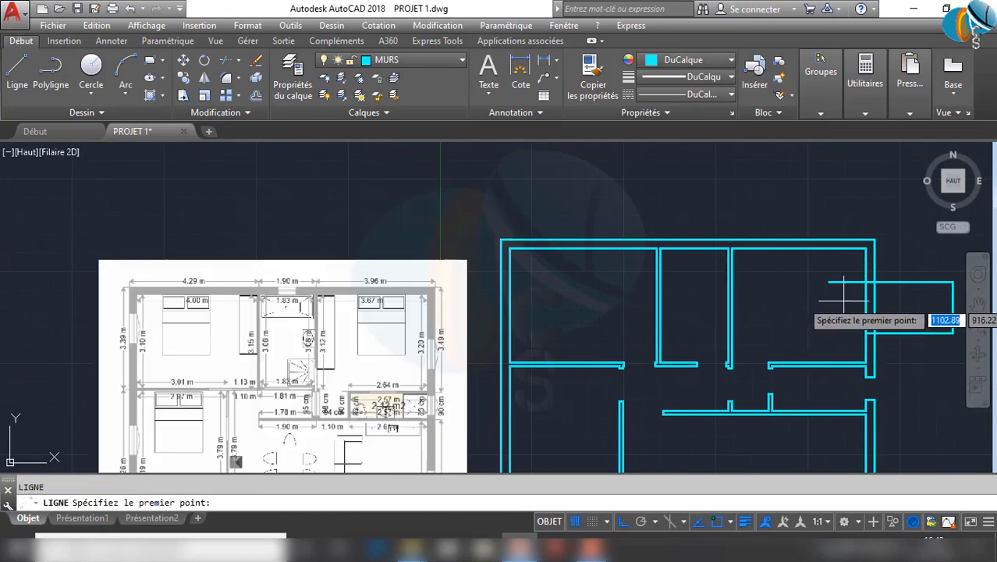
pyautogui.click(828, 282)
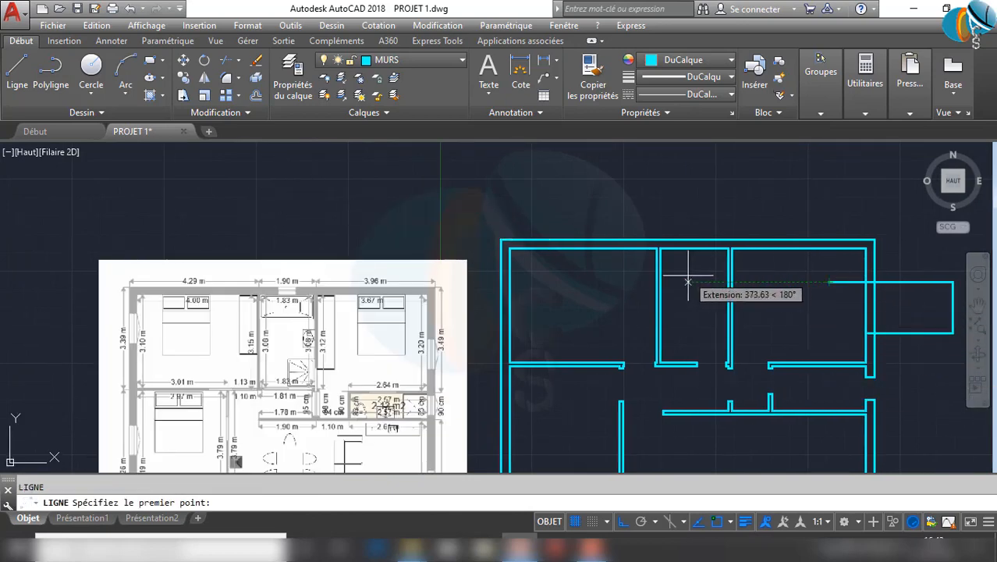
pyautogui.click(479, 281)
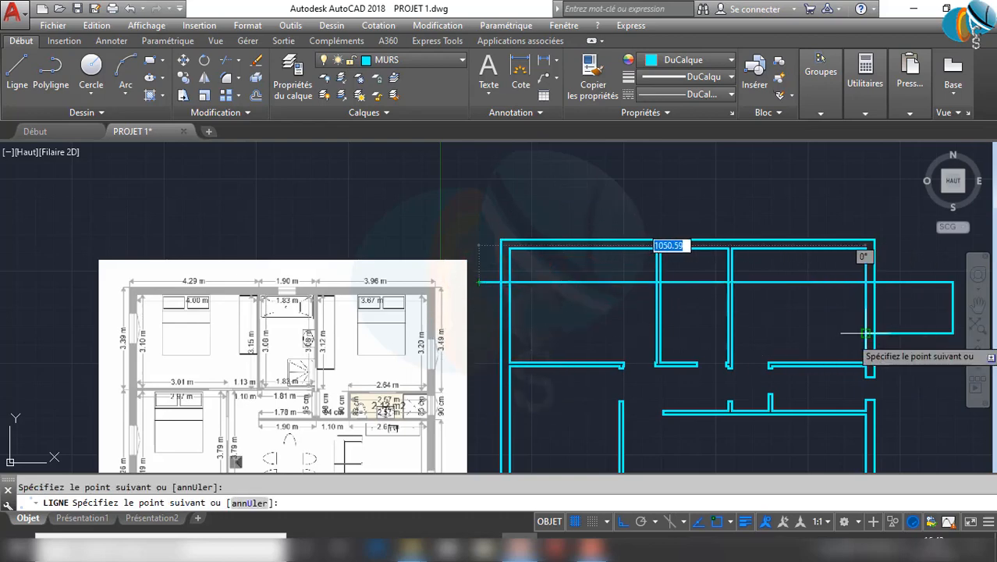
pyautogui.click(478, 333)
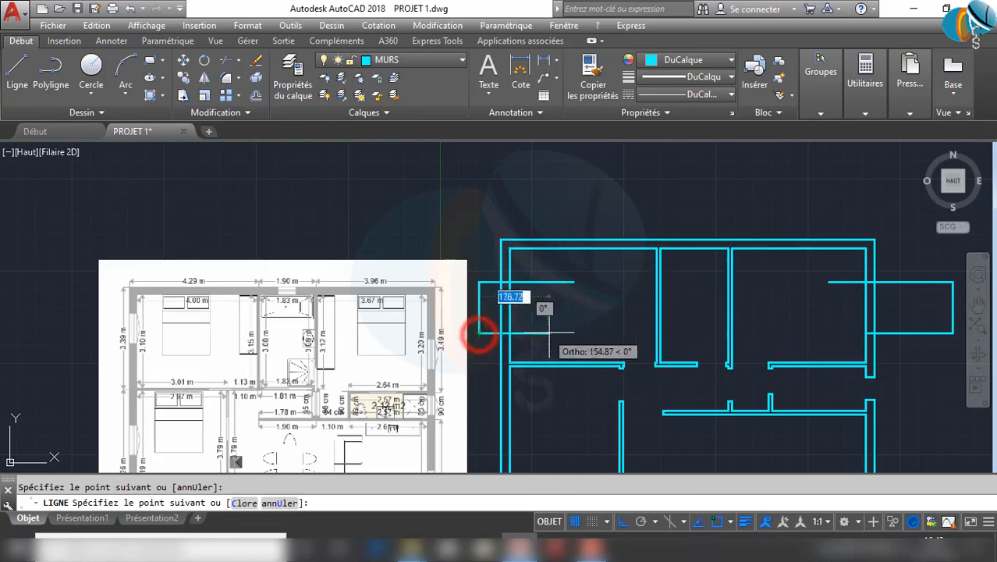
pyautogui.click(597, 336)
pyautogui.press('Return')
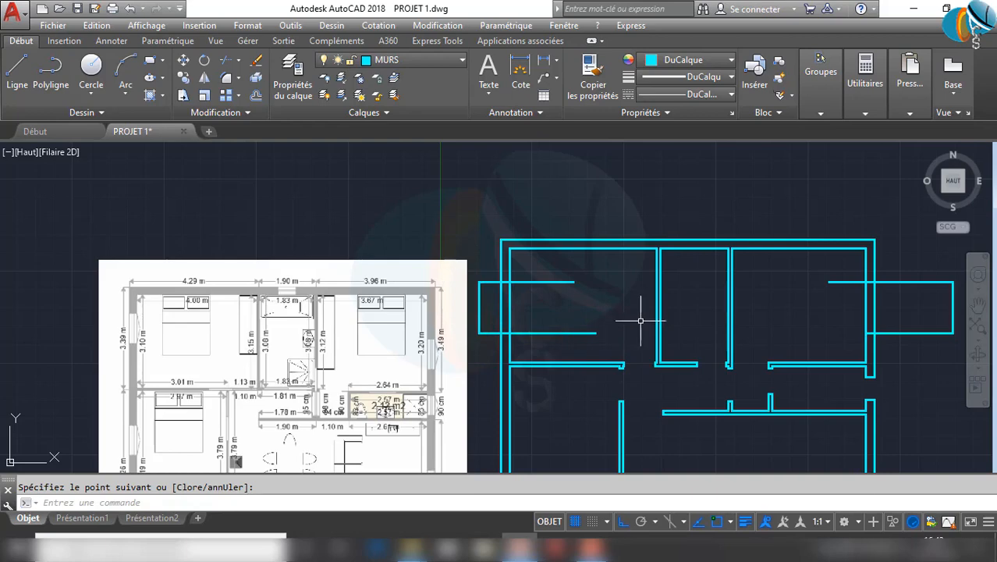
pyautogui.moveTo(640, 320)
pyautogui.mouseDown(button='middle')
pyautogui.moveTo(651, 305)
pyautogui.moveTo(604, 268)
pyautogui.mouseUp(button='middle')
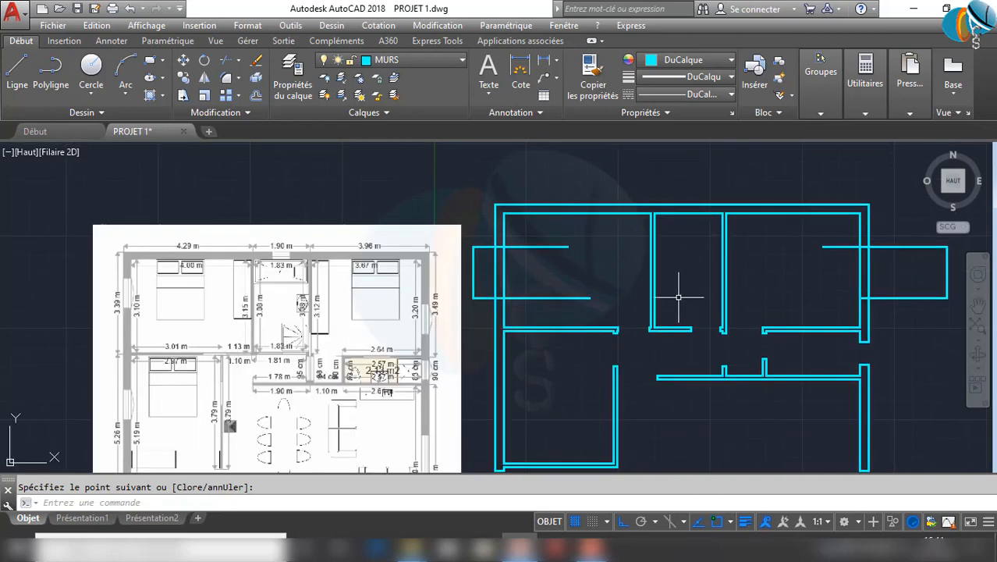
pyautogui.press('Return')
pyautogui.moveTo(739, 305); pyautogui.dragTo(627, 319, button='middle')
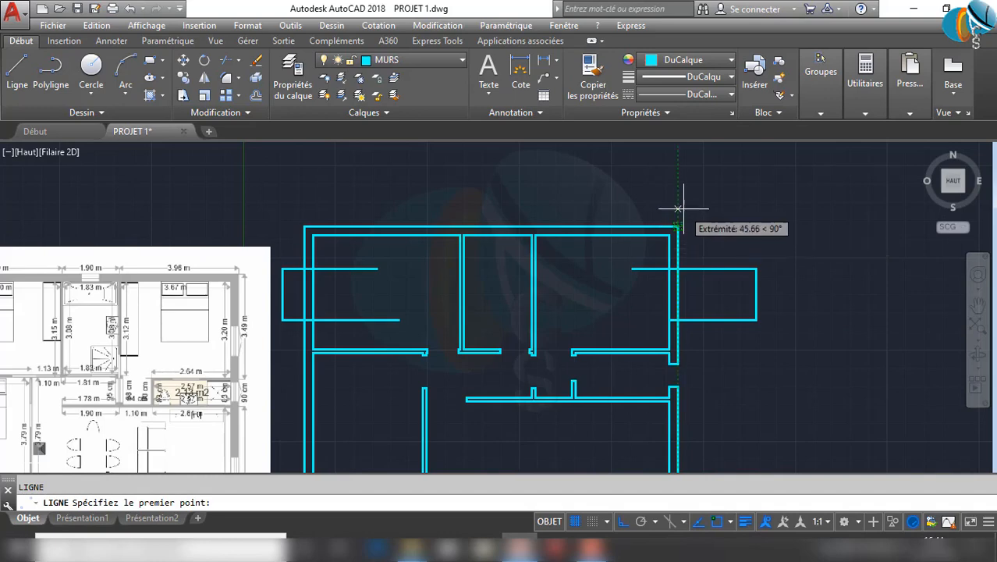
pyautogui.scroll(-2, 684, 179)
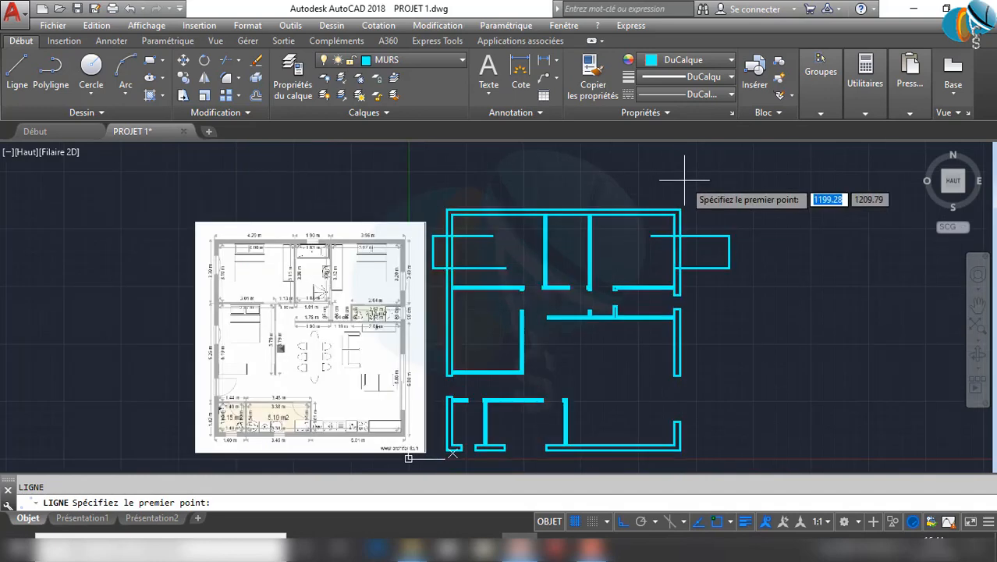
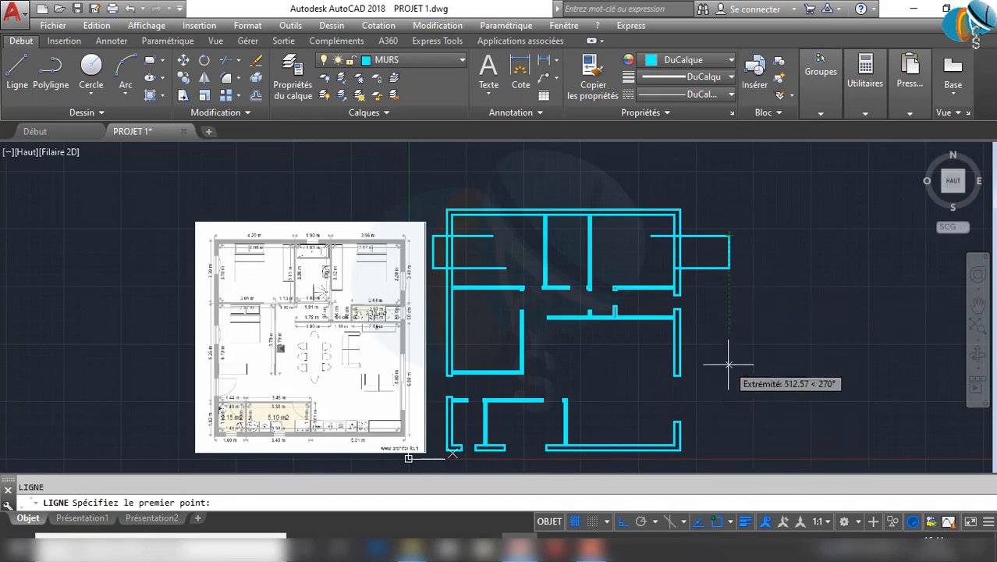
pyautogui.click(731, 449)
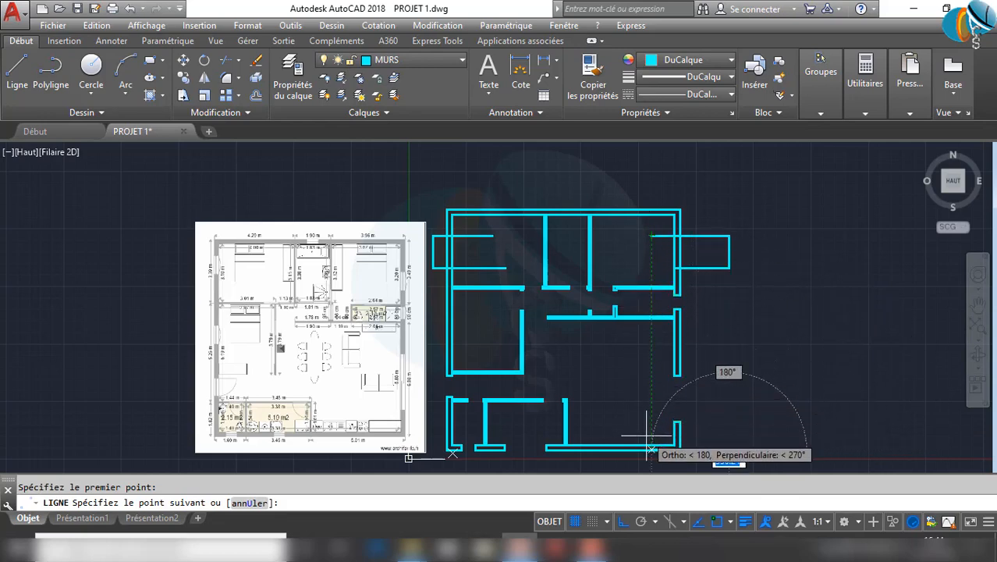
pyautogui.press('Escape')
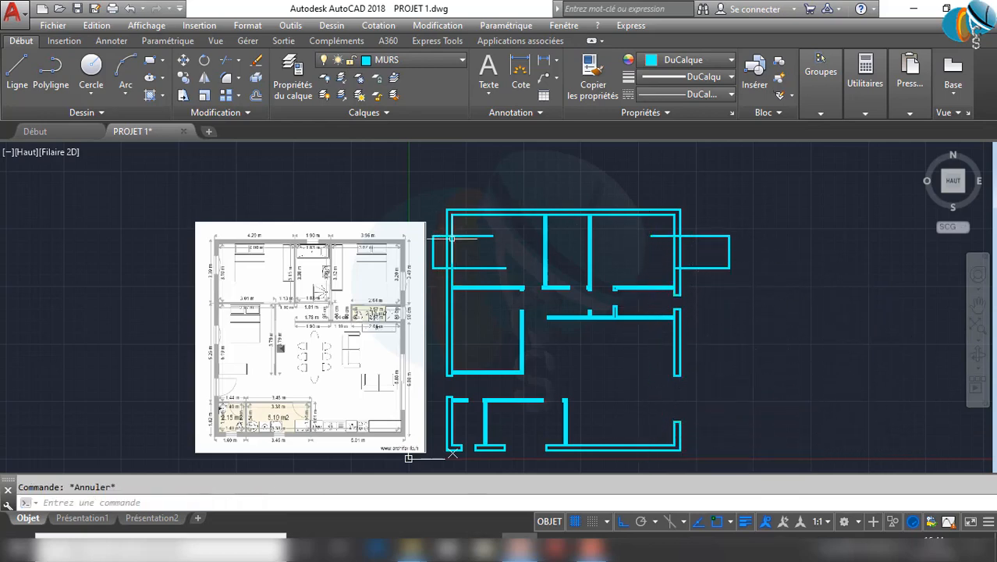
# Start a line above the top outer wall, aligned with the midpoint of the middle room's upper wall, running 30 to the right
pyautogui.moveTo(452, 238); pyautogui.dragTo(562, 300, button='middle')
pyautogui.scroll(2, 609, 343)
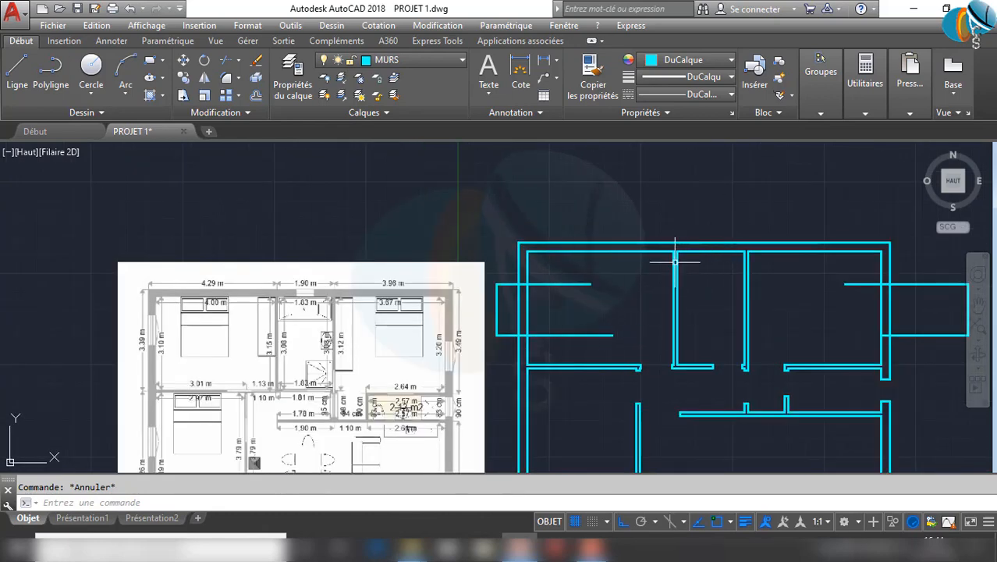
pyautogui.press('Return')
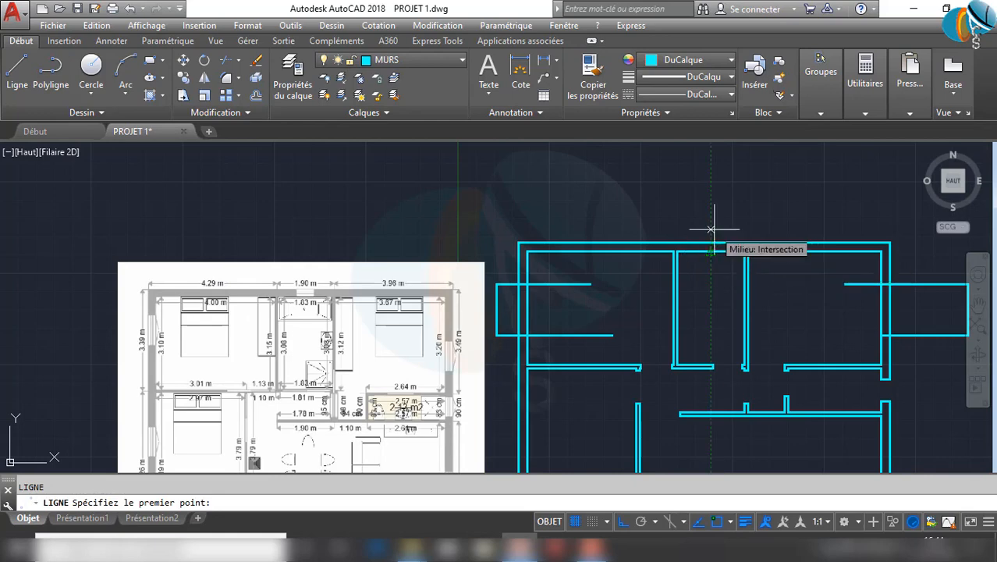
pyautogui.click(710, 191)
pyautogui.write('3')
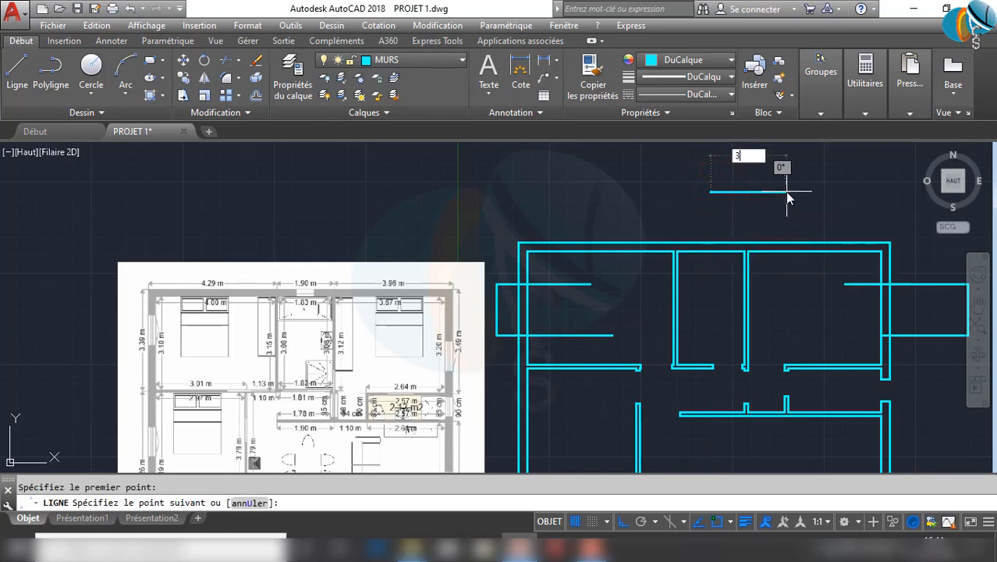
pyautogui.write('0')
pyautogui.press('Return')
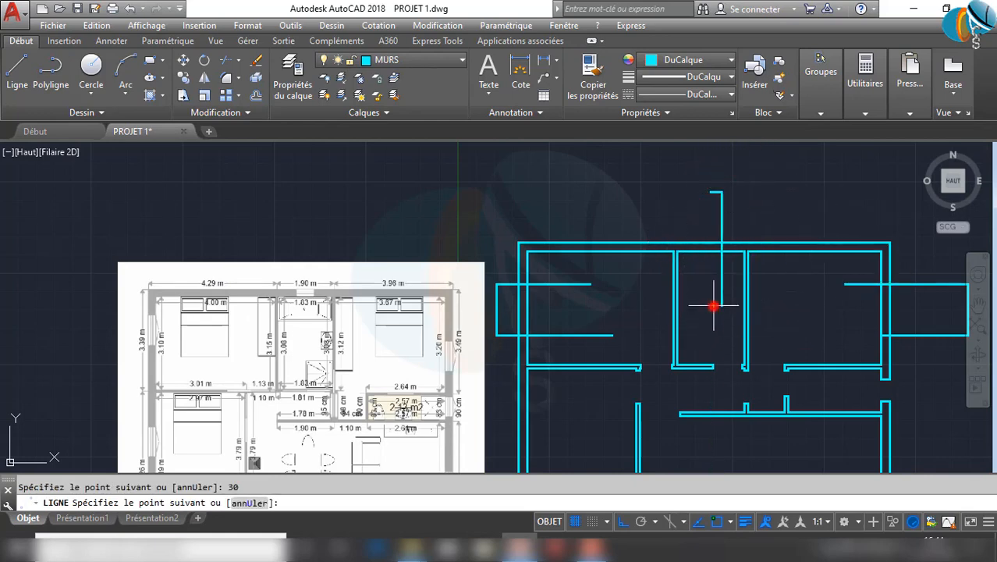
# Finish the bathroom window guides through the upper exterior wall with a 60-unit crosspiece and a parallel line back outside
pyautogui.click(713, 306)
pyautogui.write('60')
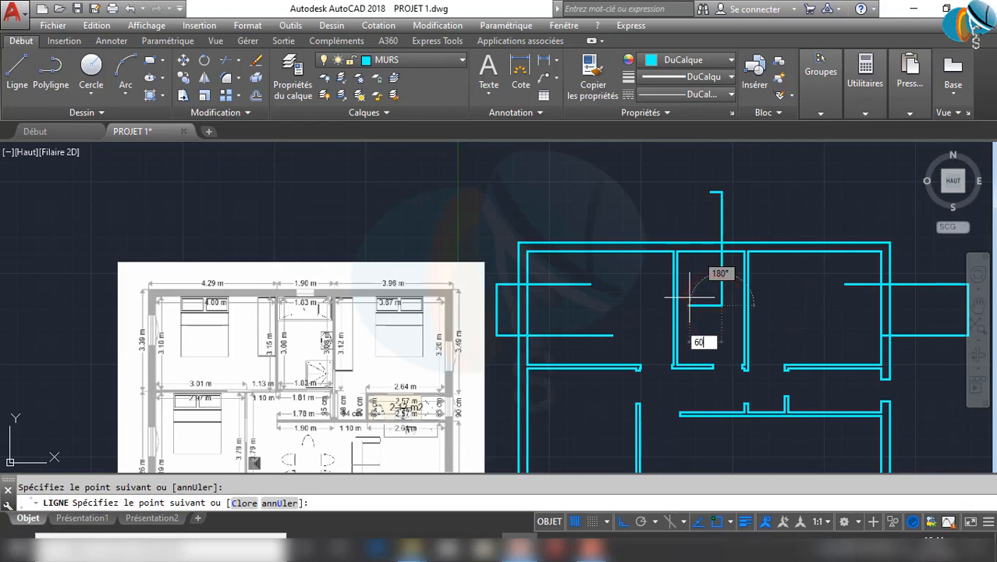
pyautogui.press('Return')
pyautogui.click(700, 191)
pyautogui.press('Escape')
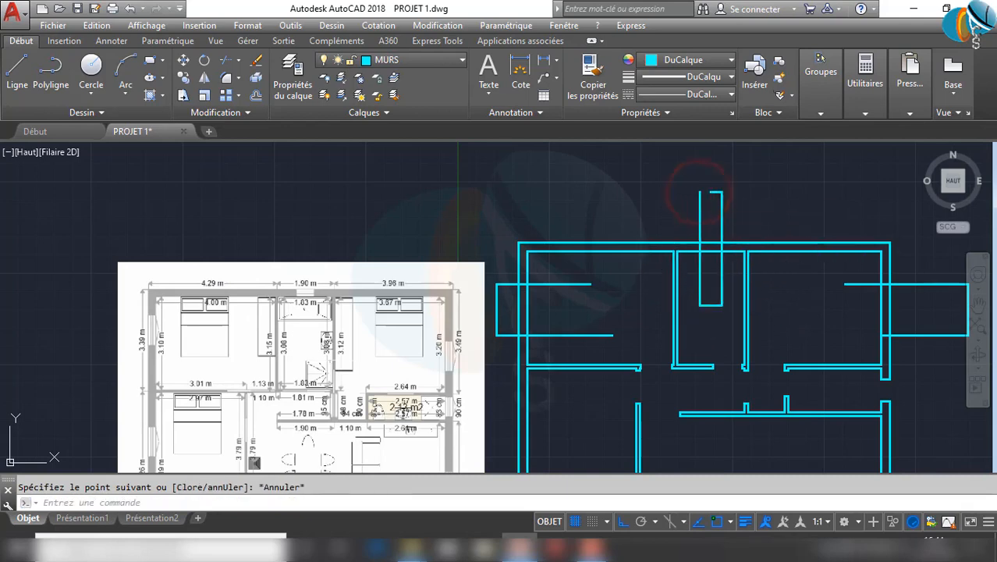
# Draw window guide lines across the lower bedroom's left exterior wall, starting 80 below its upper inner corner and spaced 140 apart
pyautogui.moveTo(687, 344); pyautogui.dragTo(708, 238, button='middle')
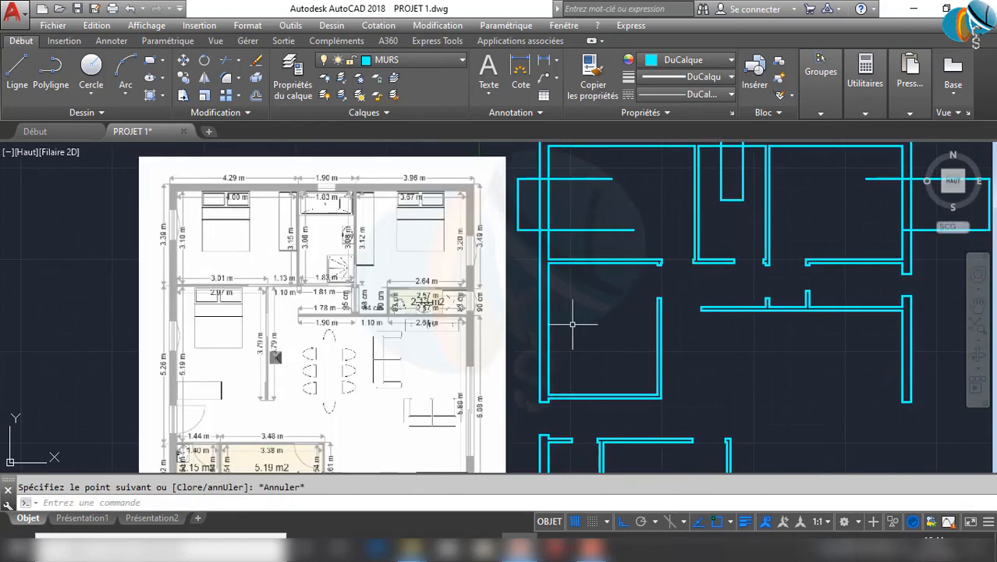
pyautogui.press('Return')
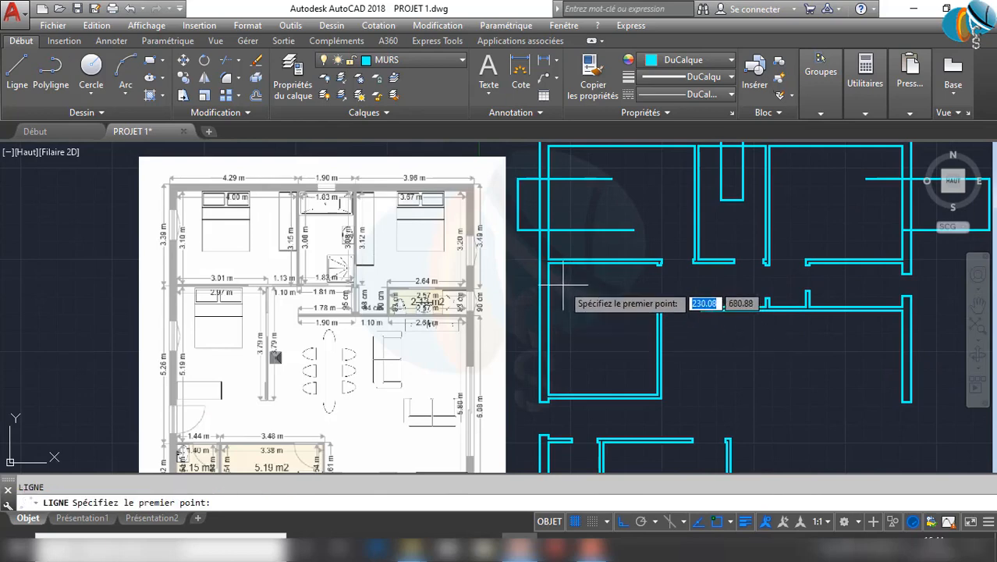
pyautogui.scroll(2, 548, 267)
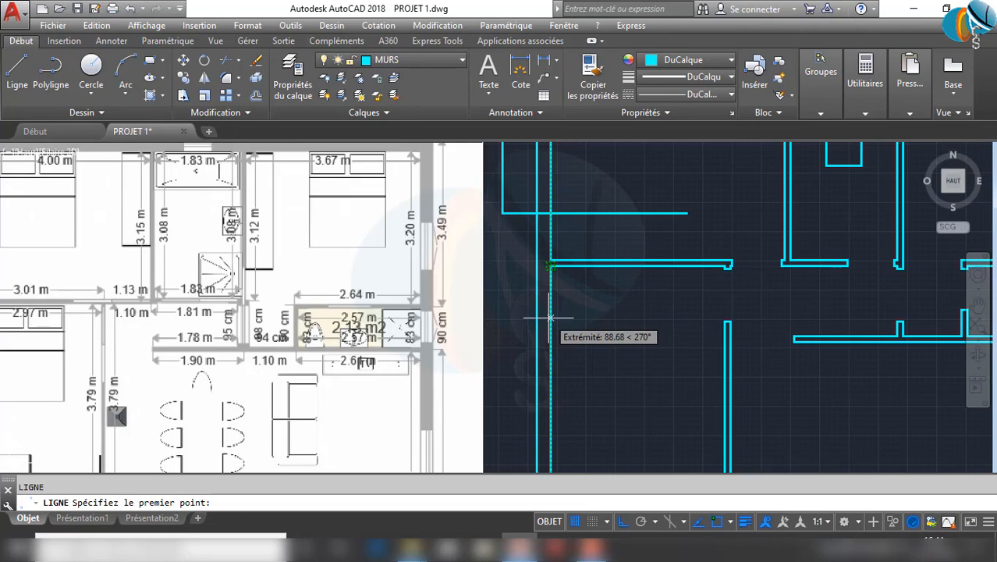
pyautogui.write('80')
pyautogui.press('Return')
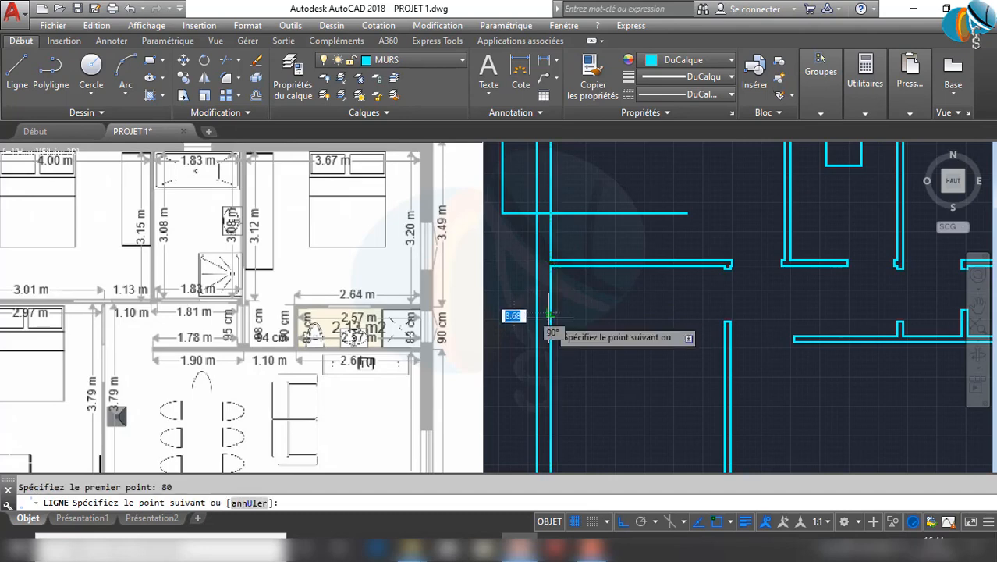
pyautogui.click(496, 313)
pyautogui.write('1')
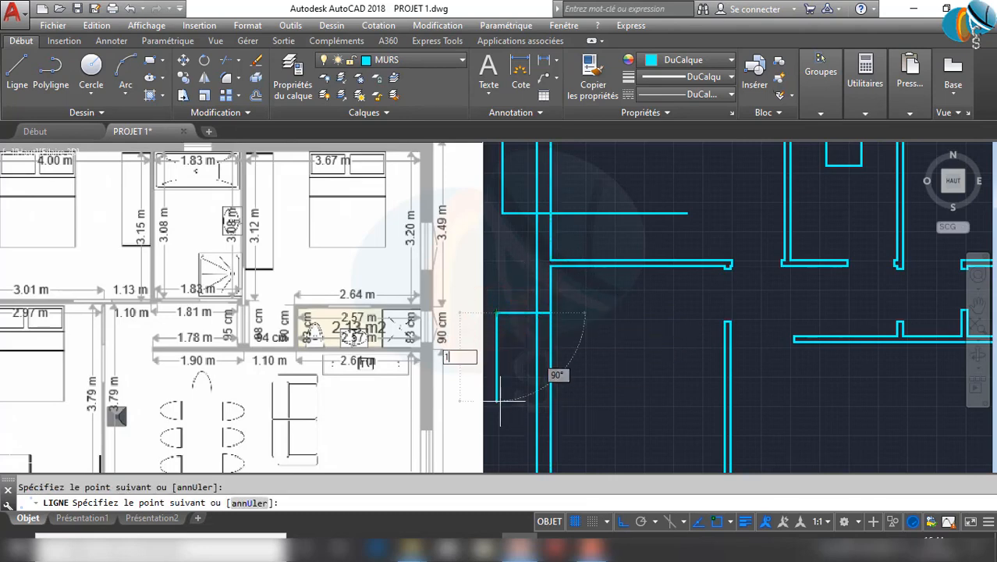
pyautogui.press('Return')
pyautogui.moveTo(517, 411); pyautogui.dragTo(518, 309, button='middle')
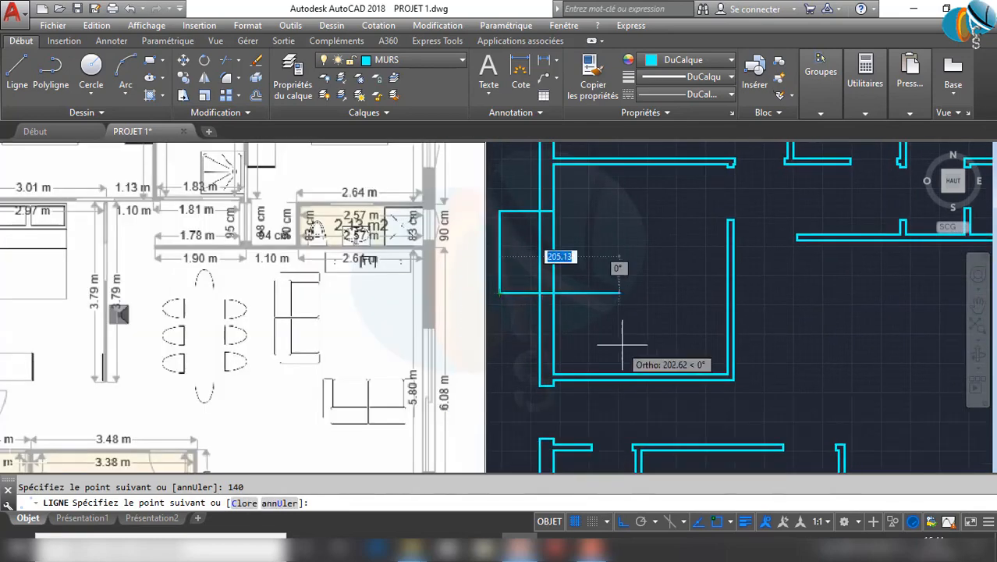
pyautogui.click(622, 292)
pyautogui.press('Escape')
# Erase the five short segments connecting the window guide lines at the left, upper and right exterior walls
pyautogui.scroll(-5, 624, 300)
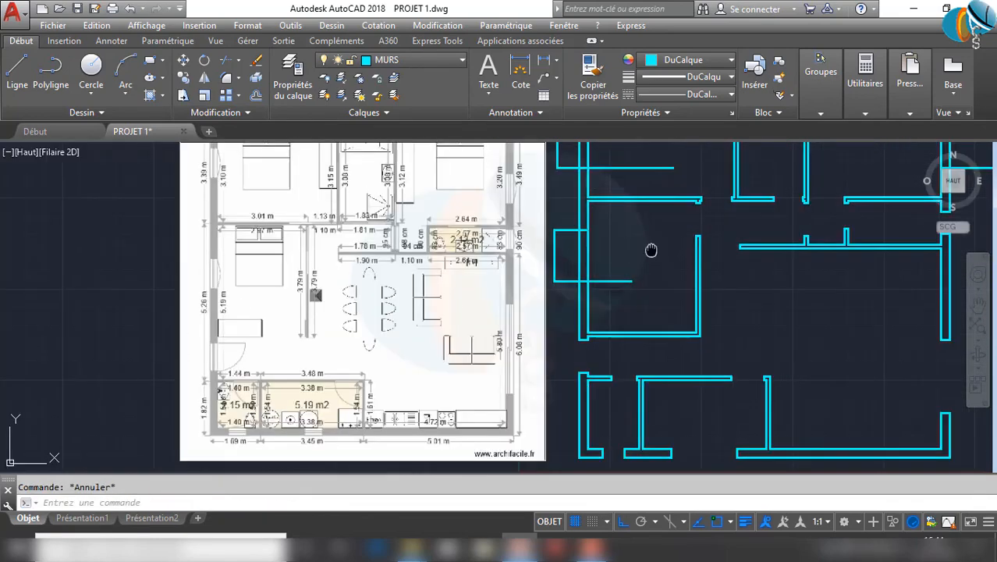
pyautogui.scroll(2, 591, 339)
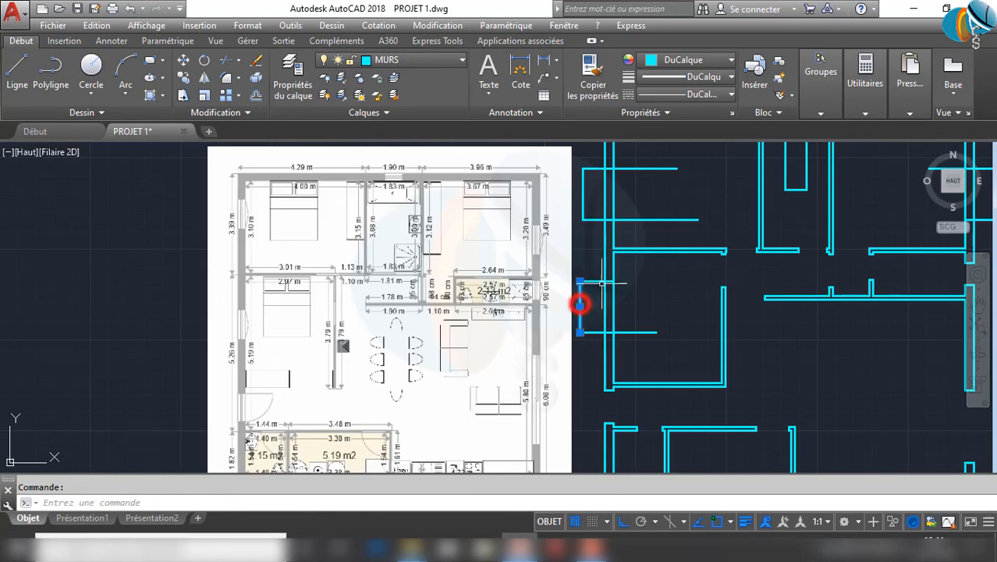
pyautogui.click(582, 195)
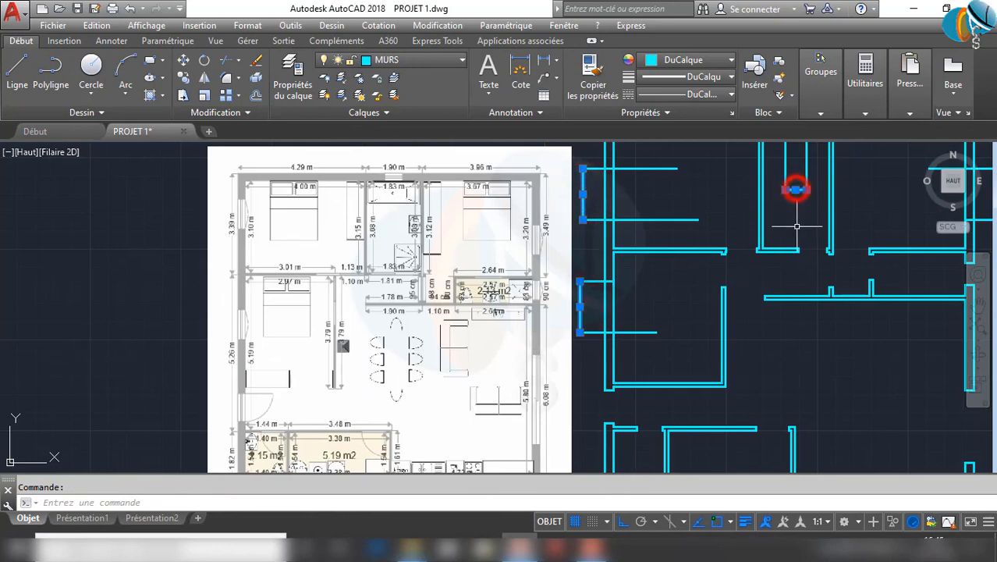
pyautogui.moveTo(797, 226); pyautogui.dragTo(748, 365, button='middle')
pyautogui.click(753, 216)
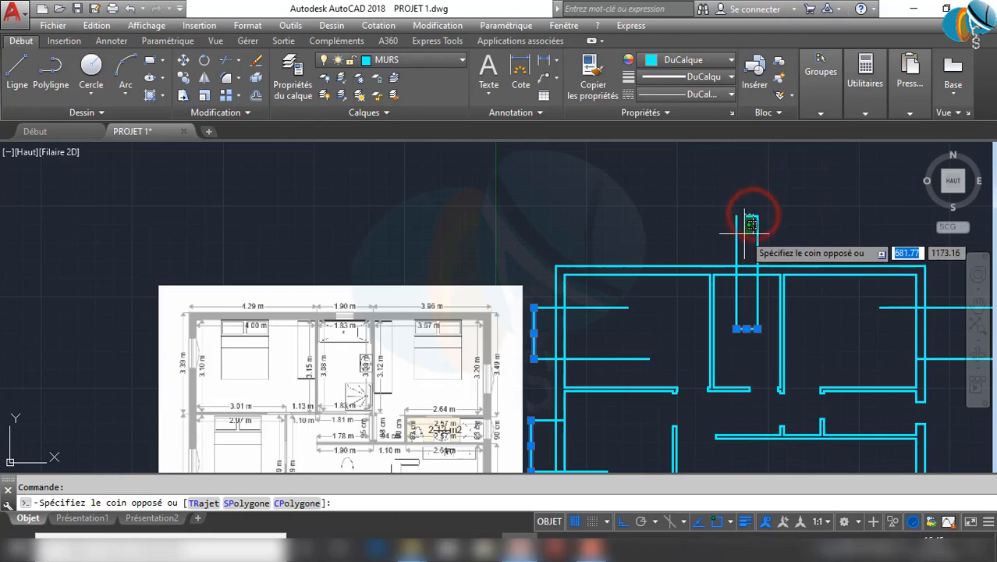
pyautogui.scroll(-3, 751, 226)
pyautogui.click(816, 285)
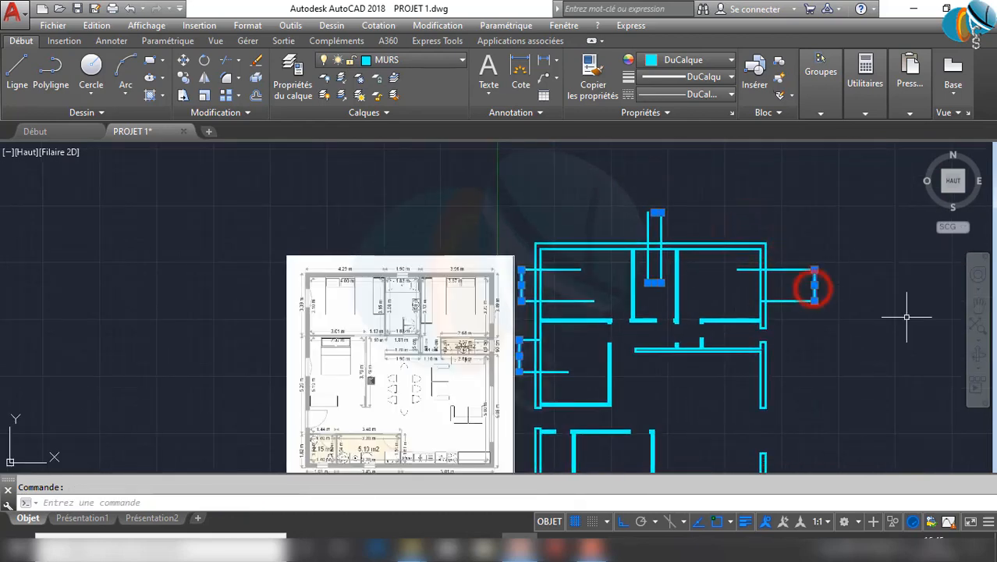
pyautogui.write('EFFACER')
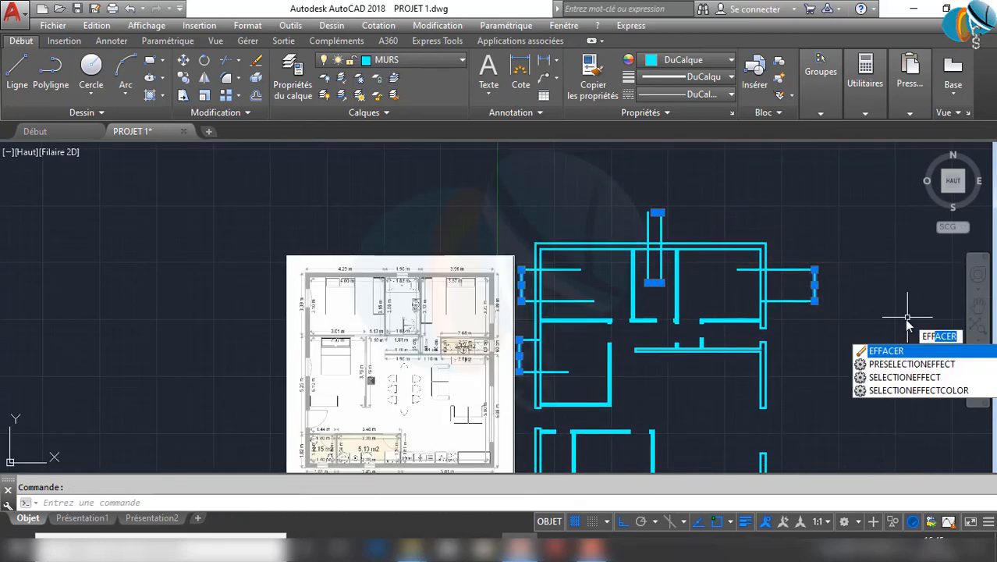
pyautogui.press('Return')
# Trim the window guide lines on the right and upper exterior walls so they span only the wall thickness
pyautogui.write('aj')
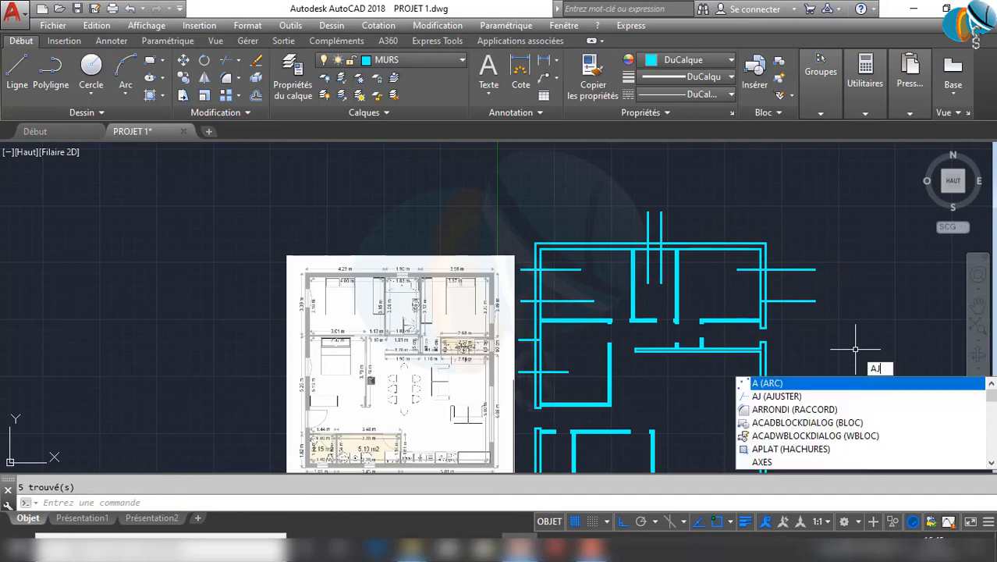
pyautogui.press('Return')
pyautogui.rightClick(806, 322)
pyautogui.scroll(4, 741, 266)
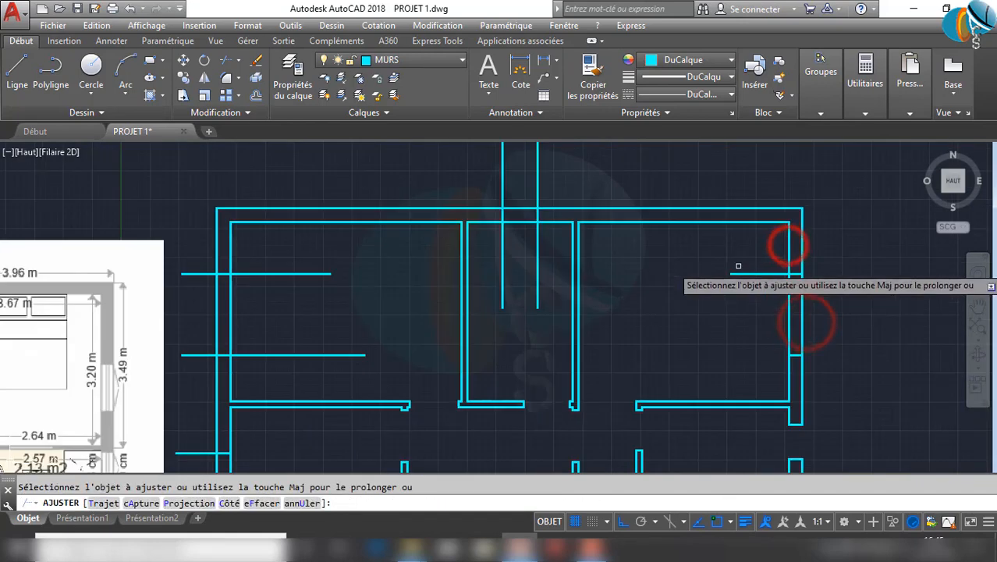
pyautogui.click(752, 298)
pyautogui.click(712, 245)
pyautogui.scroll(-4, 684, 299)
pyautogui.click(642, 235)
pyautogui.click(589, 230)
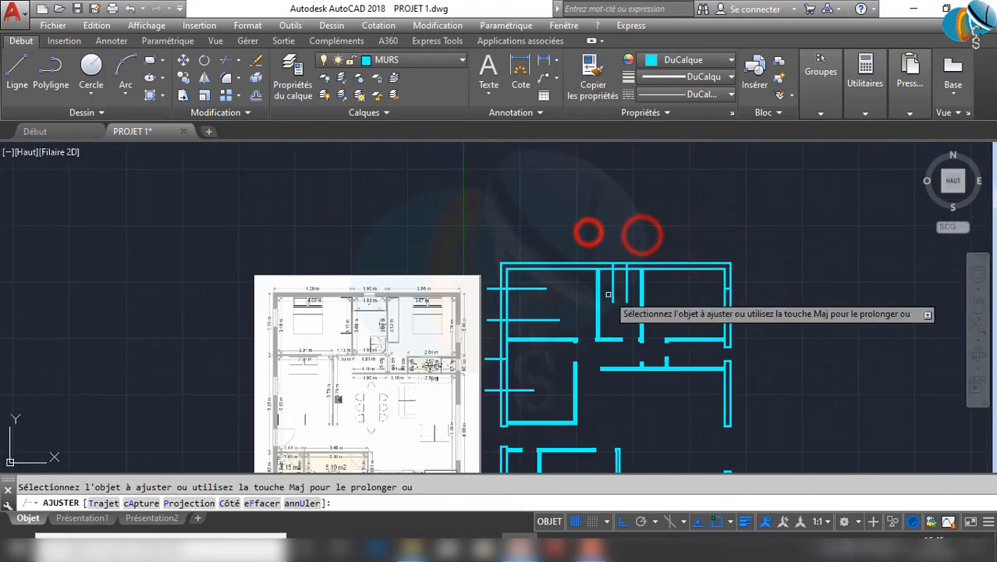
pyautogui.click(633, 312)
pyautogui.click(607, 288)
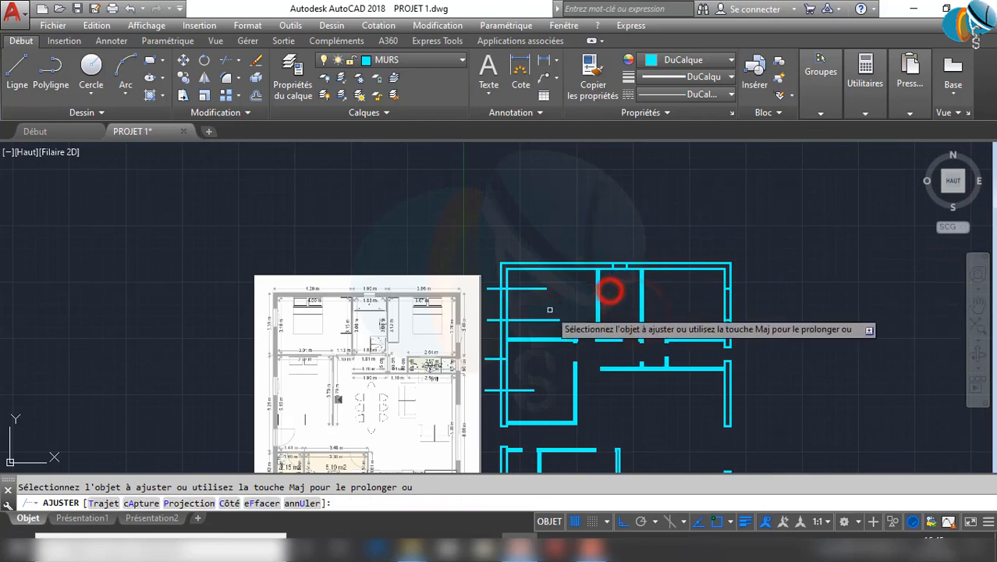
# Trim both pairs of window guide lines on the left exterior wall back to the wall faces
pyautogui.click(562, 319)
pyautogui.click(528, 285)
pyautogui.click(489, 331)
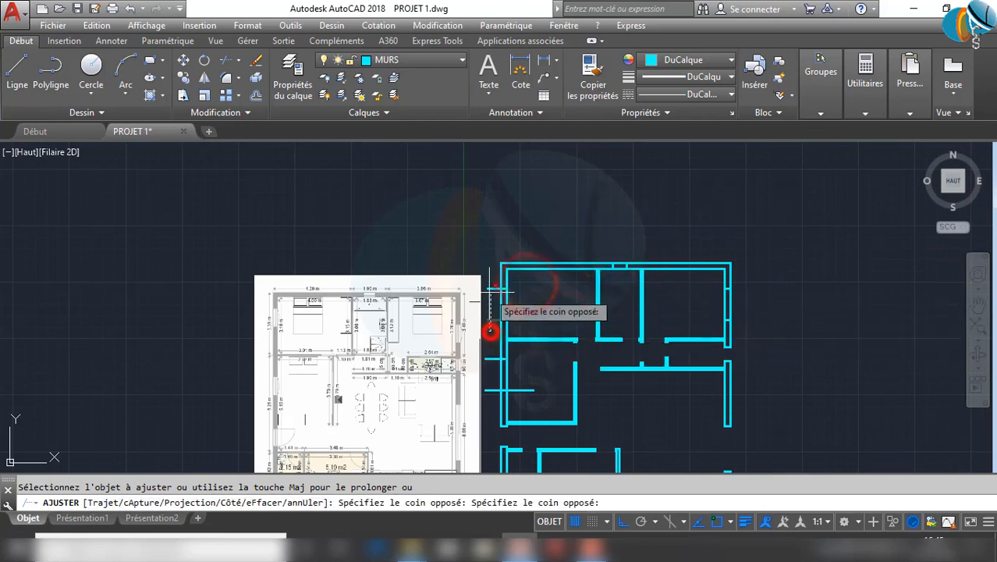
pyautogui.click(485, 279)
pyautogui.moveTo(488, 397); pyautogui.dragTo(543, 320, button='middle')
pyautogui.click(548, 319)
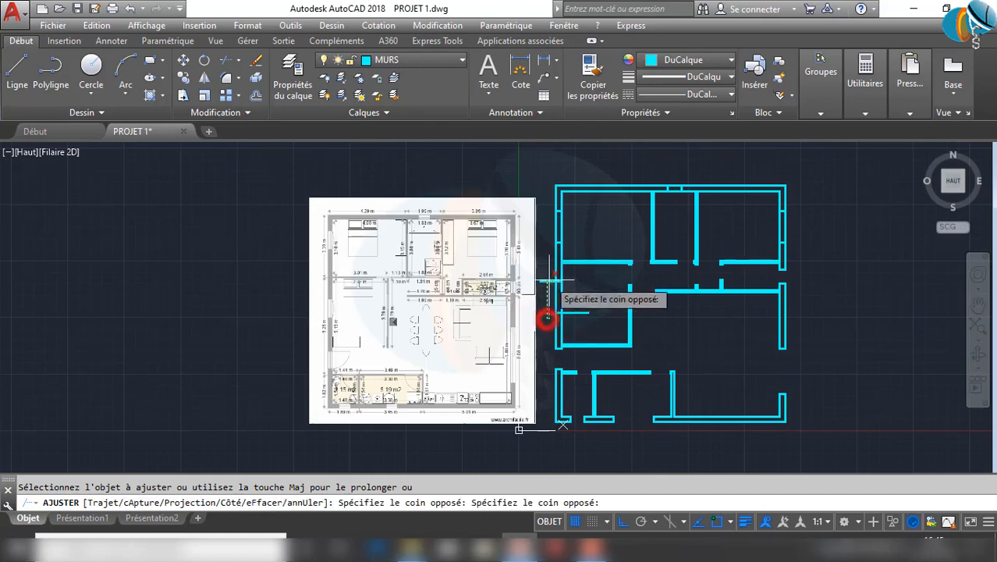
pyautogui.click(548, 271)
pyautogui.click(598, 330)
pyautogui.click(587, 298)
# Trim the wall lines between the guides to open the right bedroom window and the bathroom window
pyautogui.scroll(6, 839, 219)
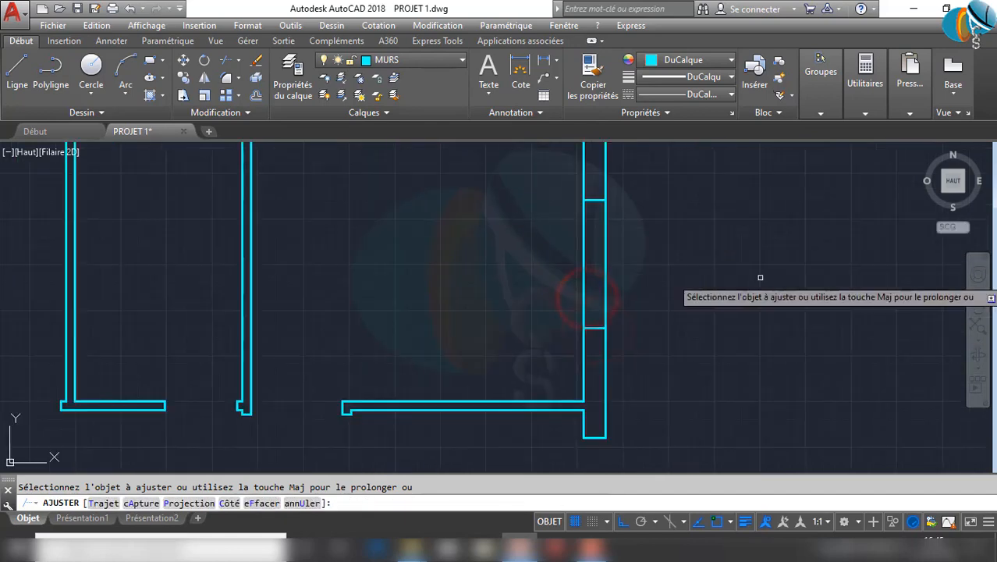
pyautogui.click(727, 282)
pyautogui.click(454, 251)
pyautogui.scroll(-2, 525, 273)
pyautogui.moveTo(483, 255); pyautogui.dragTo(730, 423, button='middle')
pyautogui.scroll(4, 535, 364)
pyautogui.click(536, 343)
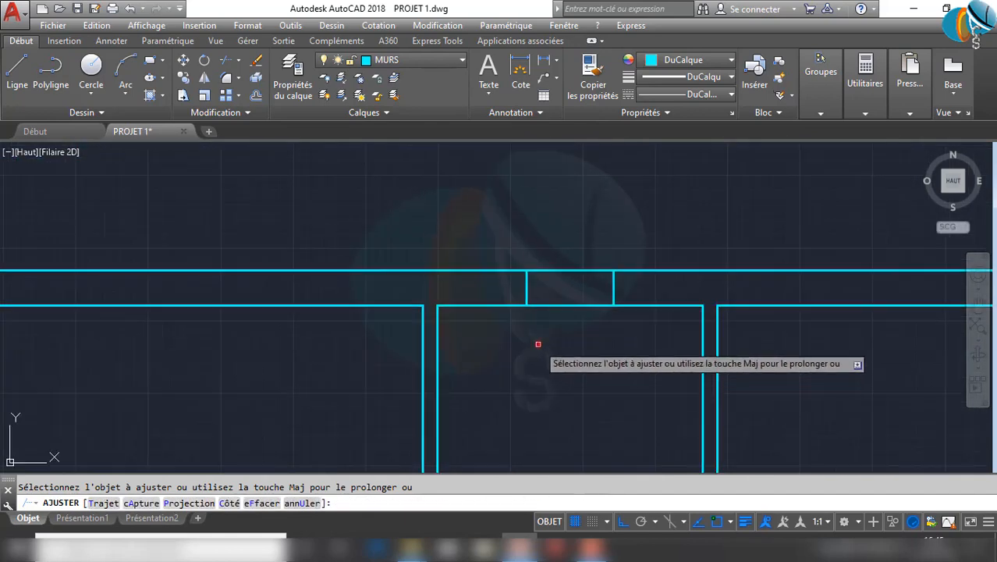
pyautogui.click(548, 223)
# Trim the left exterior wall between its guides to open the two bedroom windows, and end the Trim command
pyautogui.scroll(-4, 485, 403)
pyautogui.moveTo(514, 386); pyautogui.dragTo(840, 279, button='middle')
pyautogui.click(579, 356)
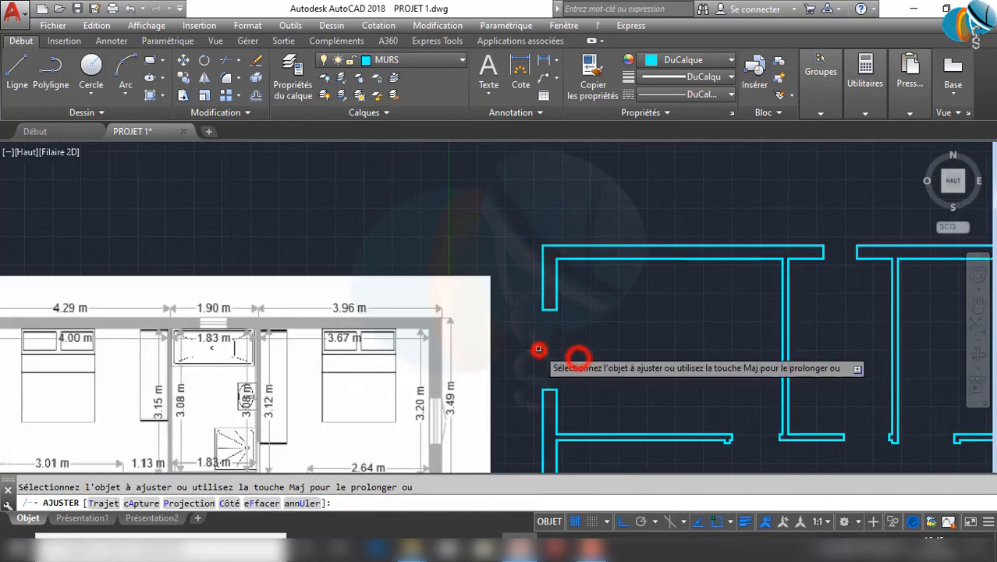
pyautogui.scroll(-4, 534, 345)
pyautogui.scroll(1, 535, 345)
pyautogui.scroll(2, 653, 315)
pyautogui.click(654, 314)
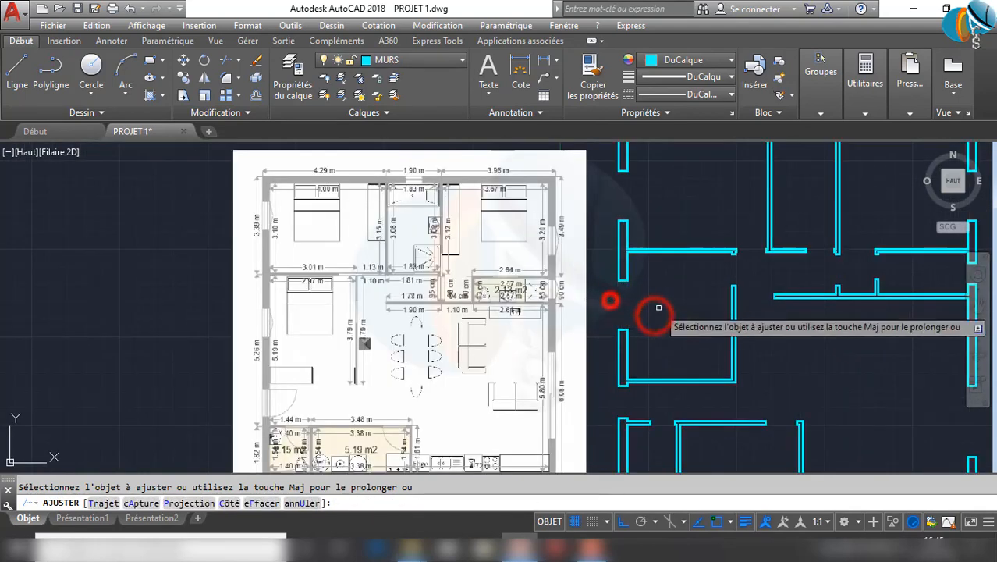
pyautogui.scroll(-5, 649, 312)
pyautogui.press('Escape')
pyautogui.moveTo(647, 363); pyautogui.dragTo(641, 340, button='middle')
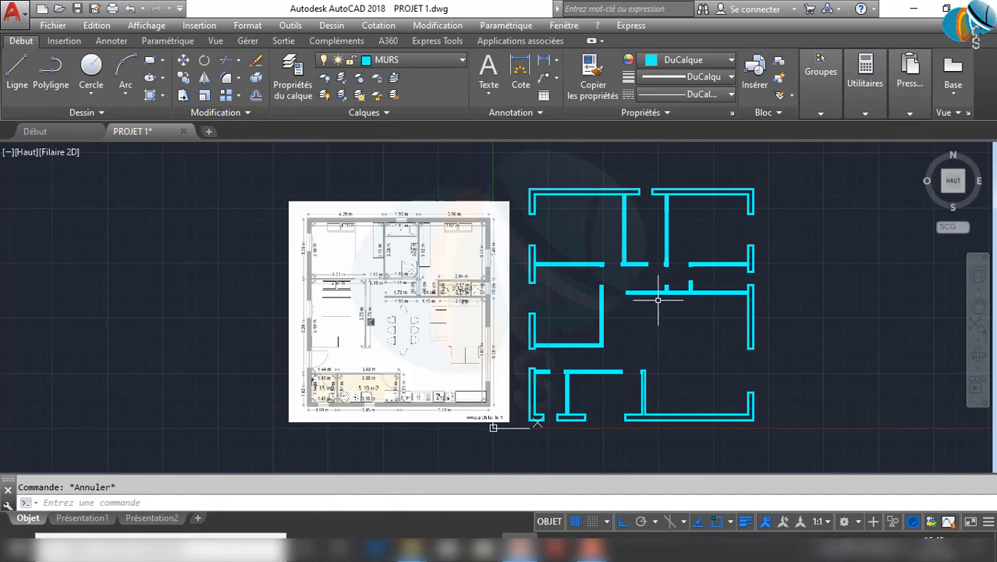
pyautogui.scroll(2, 583, 201)
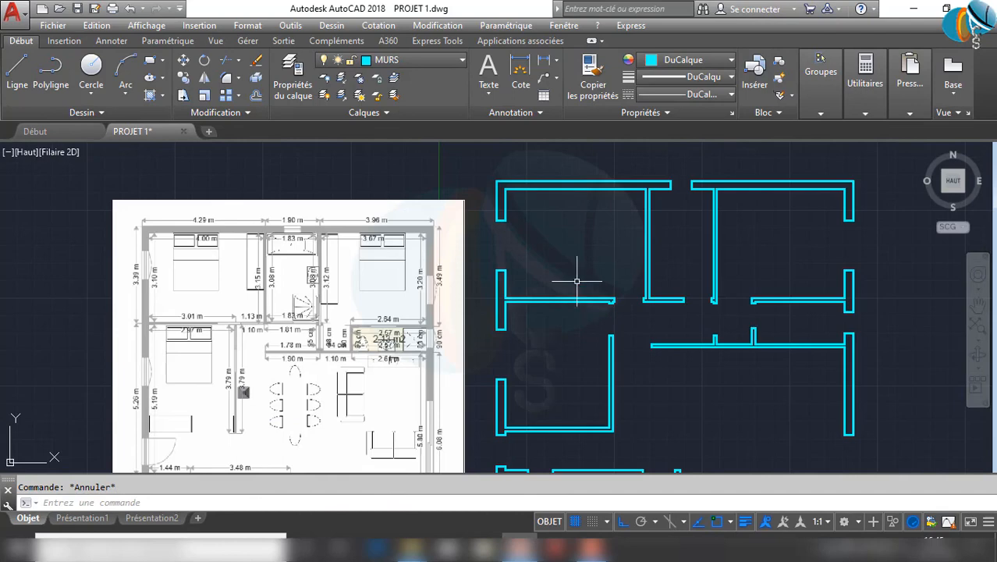
pyautogui.moveTo(597, 375); pyautogui.dragTo(618, 309, button='middle')
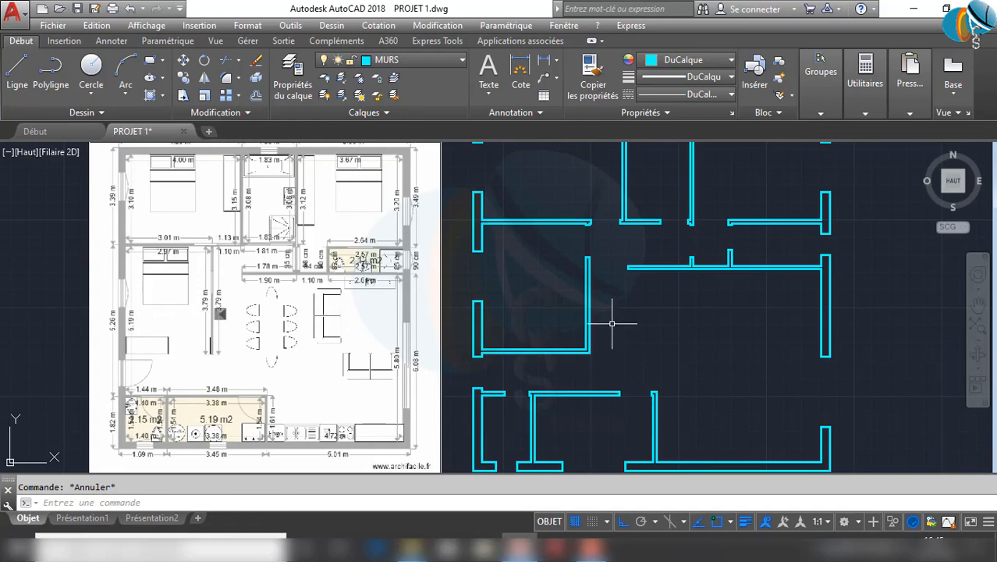
pyautogui.scroll(-2, 711, 341)
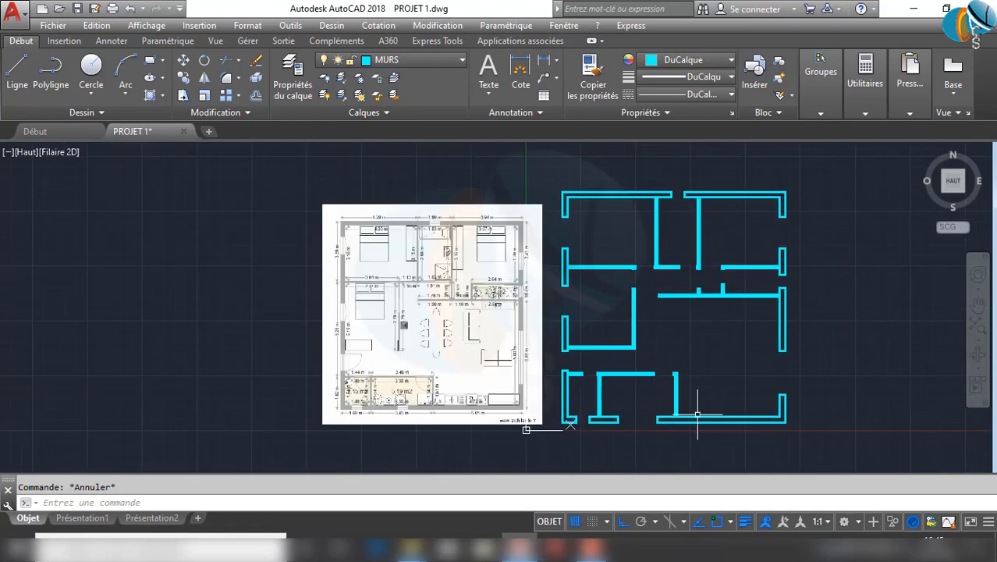
pyautogui.moveTo(683, 340); pyautogui.dragTo(645, 355, button='middle')
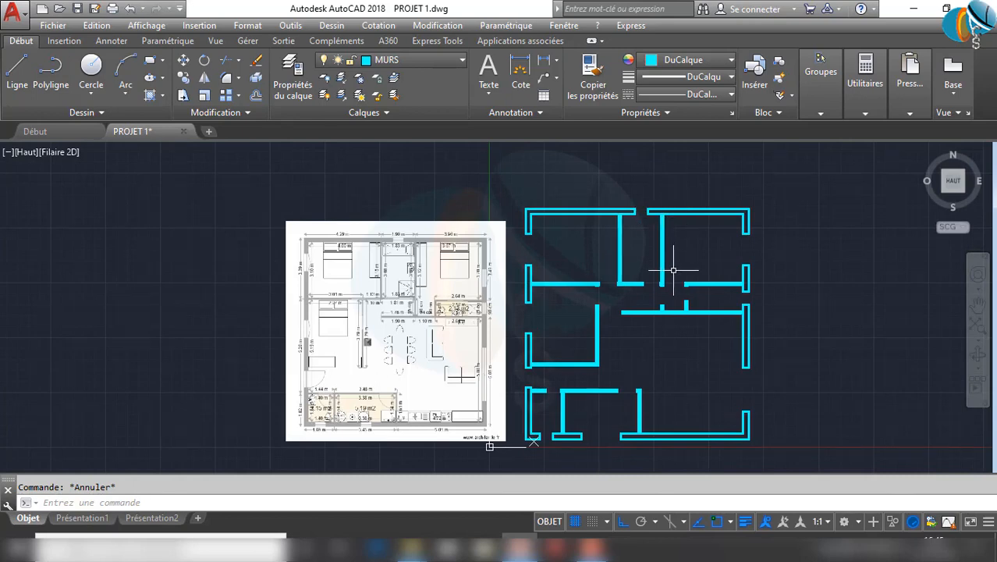
# Create two new layers named FENETRE and PORTES in the layer properties manager
pyautogui.click(296, 75)
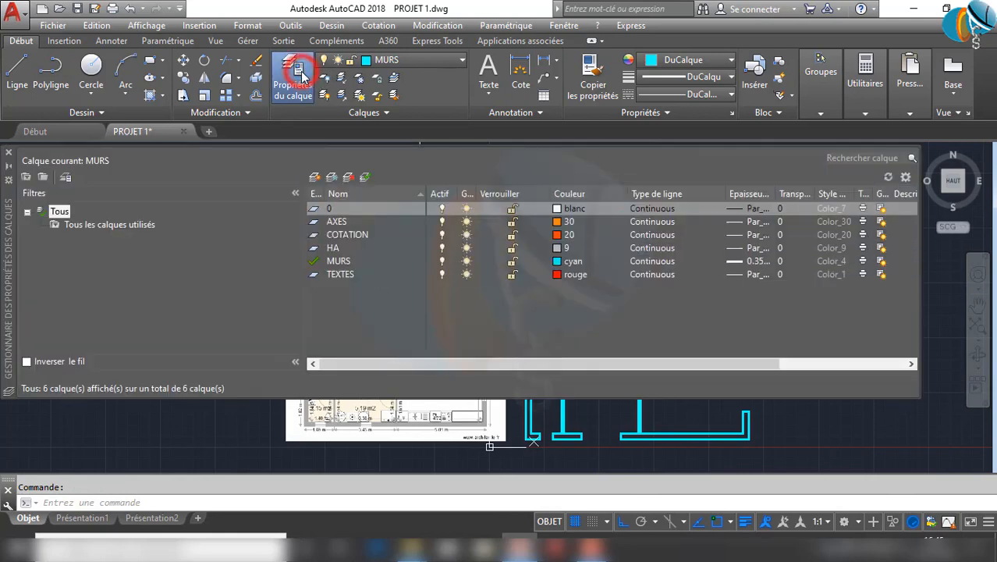
pyautogui.click(312, 177)
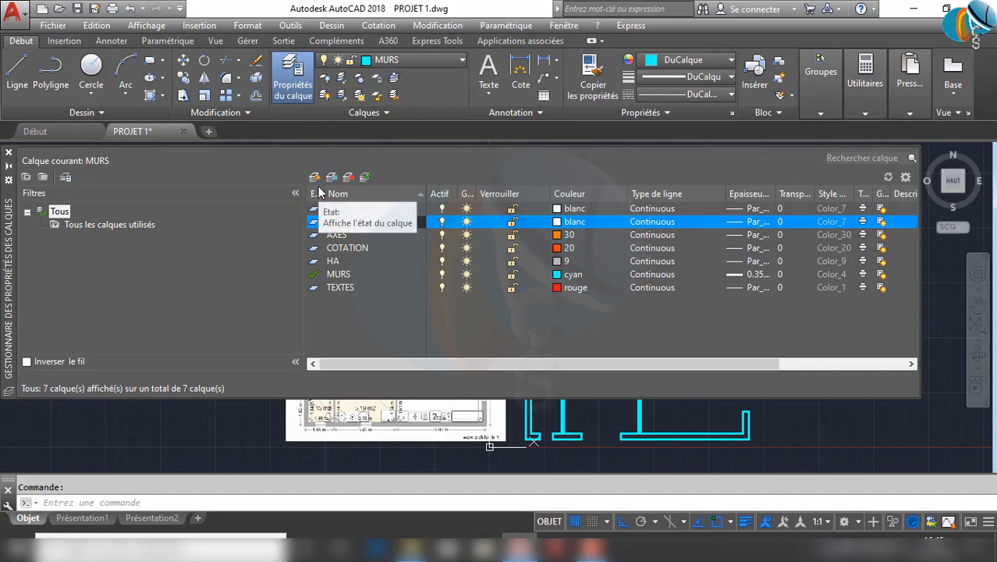
pyautogui.write('FENETRE')
pyautogui.click(367, 316)
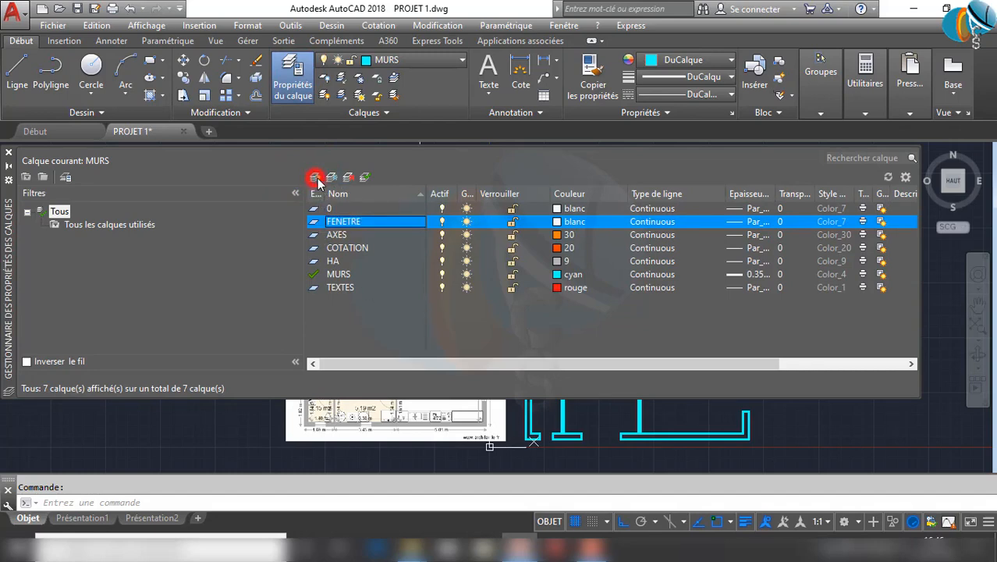
pyautogui.click(315, 177)
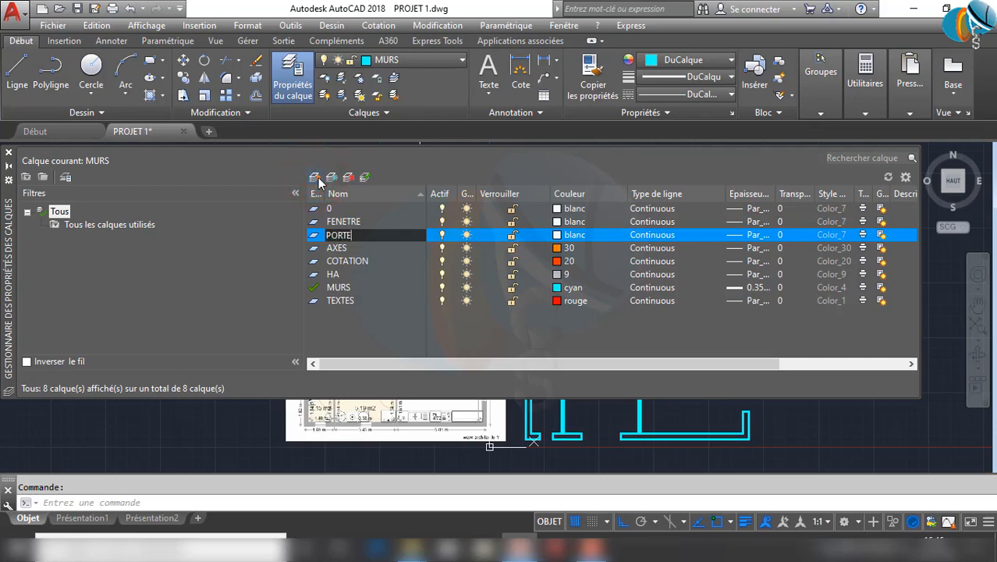
# Rename the FENETRE layer as FENETRES and set its color to index 110
pyautogui.click(365, 223)
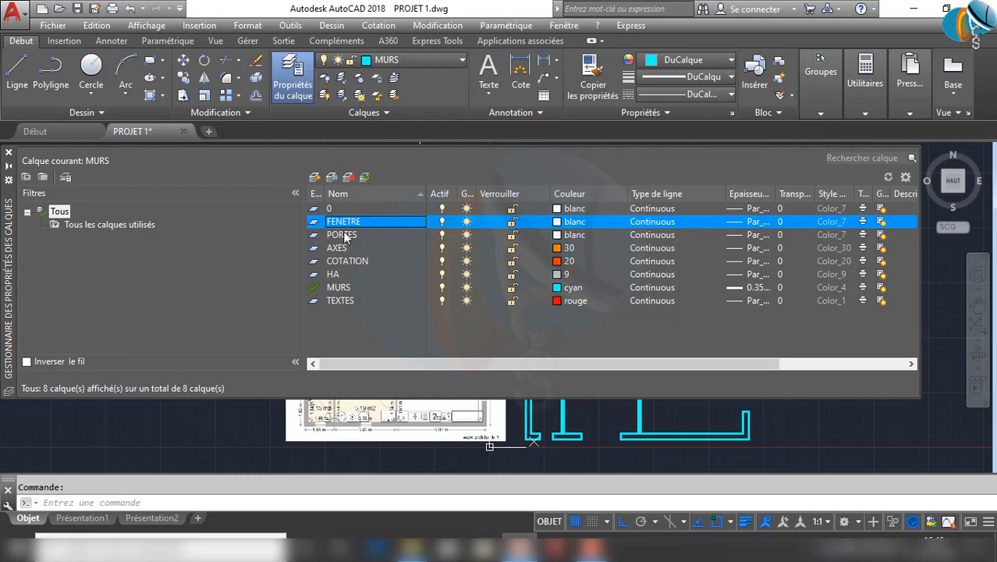
pyautogui.press('F2')
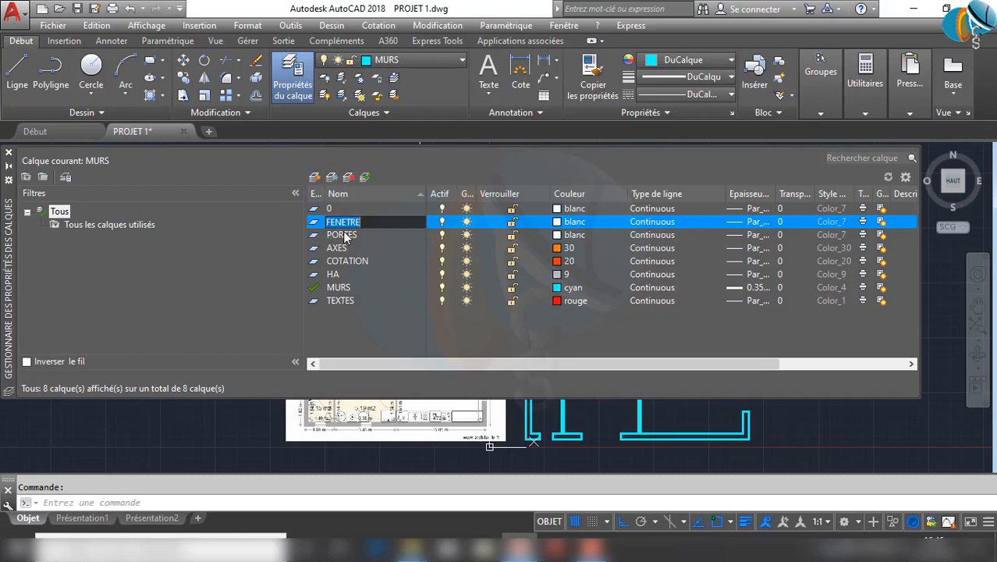
pyautogui.click(359, 324)
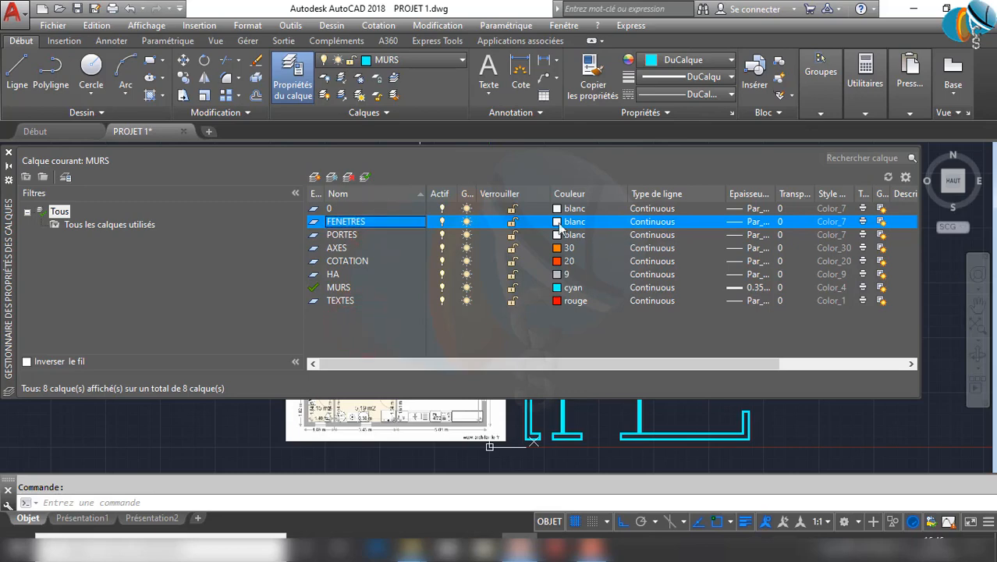
pyautogui.click(557, 223)
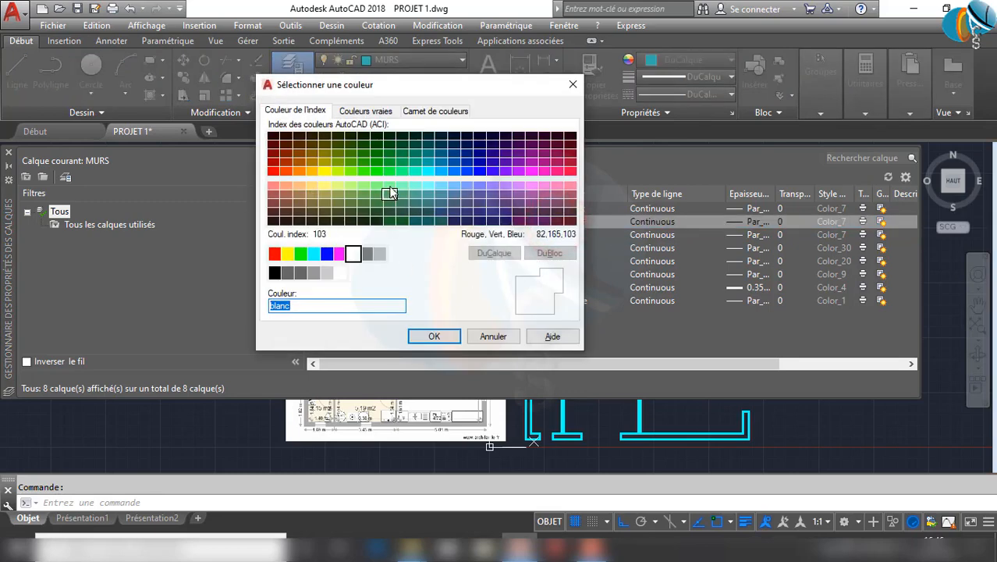
pyautogui.click(400, 175)
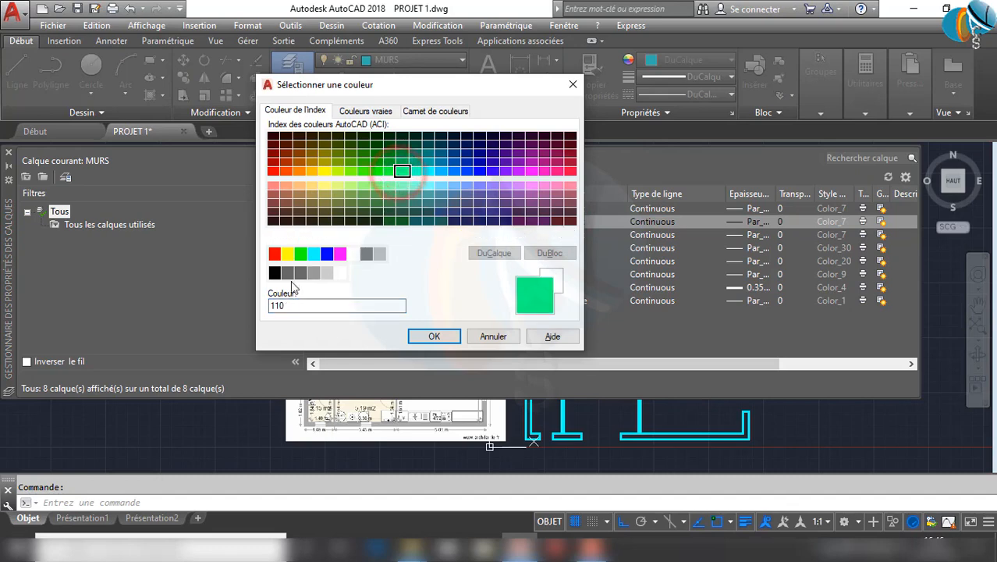
pyautogui.click(435, 336)
# Set the color of the PORTES layer to index 100
pyautogui.click(556, 234)
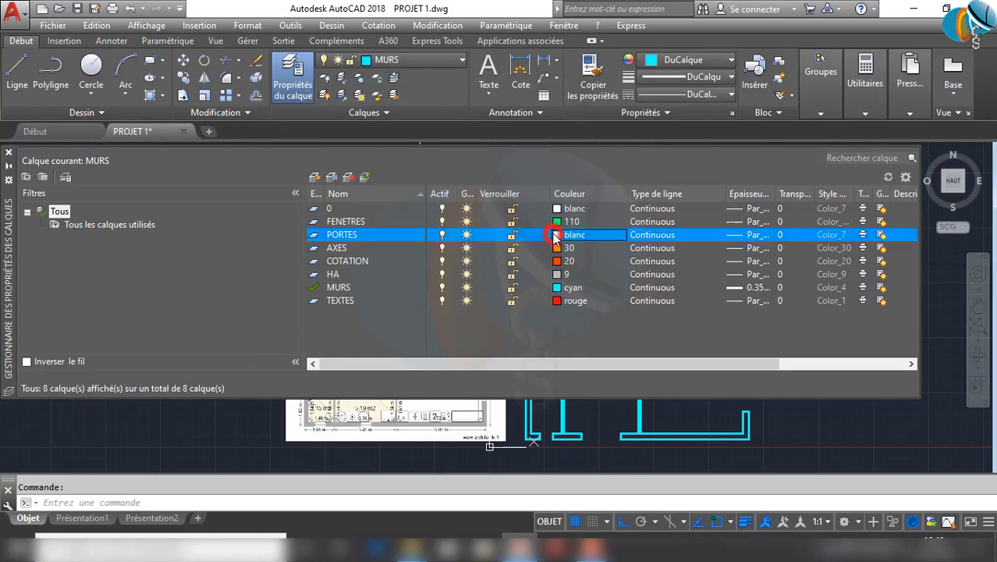
pyautogui.click(401, 177)
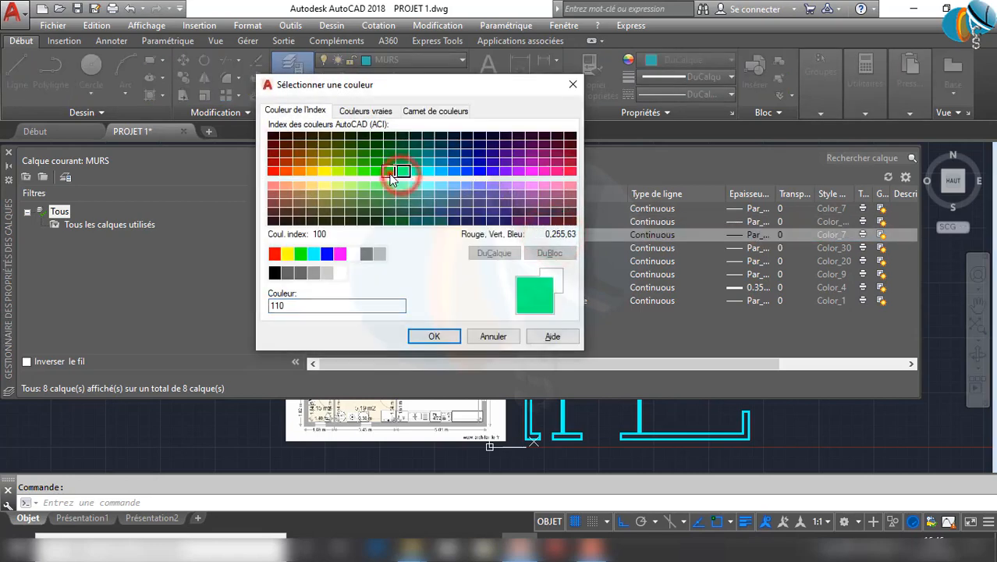
pyautogui.click(389, 172)
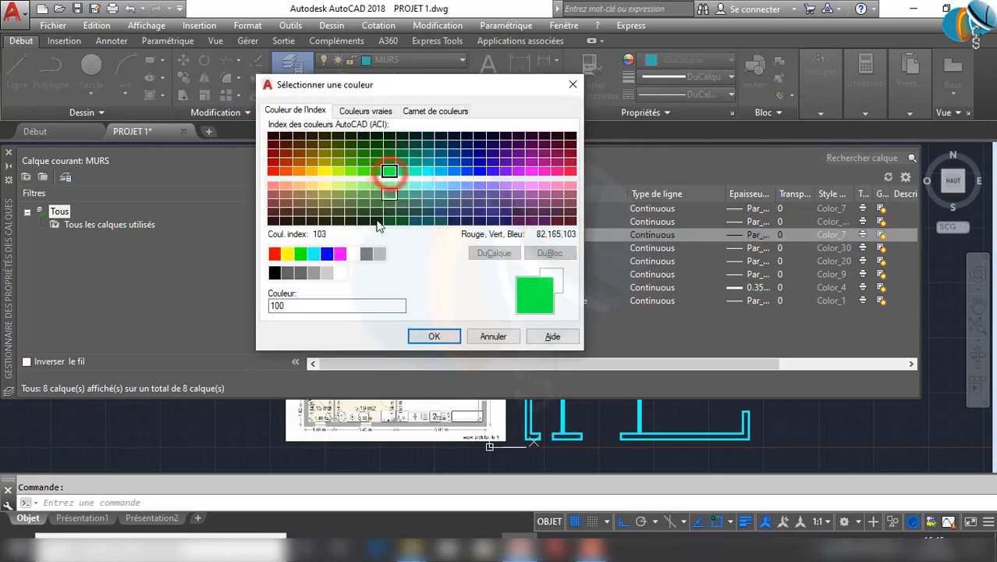
pyautogui.click(434, 337)
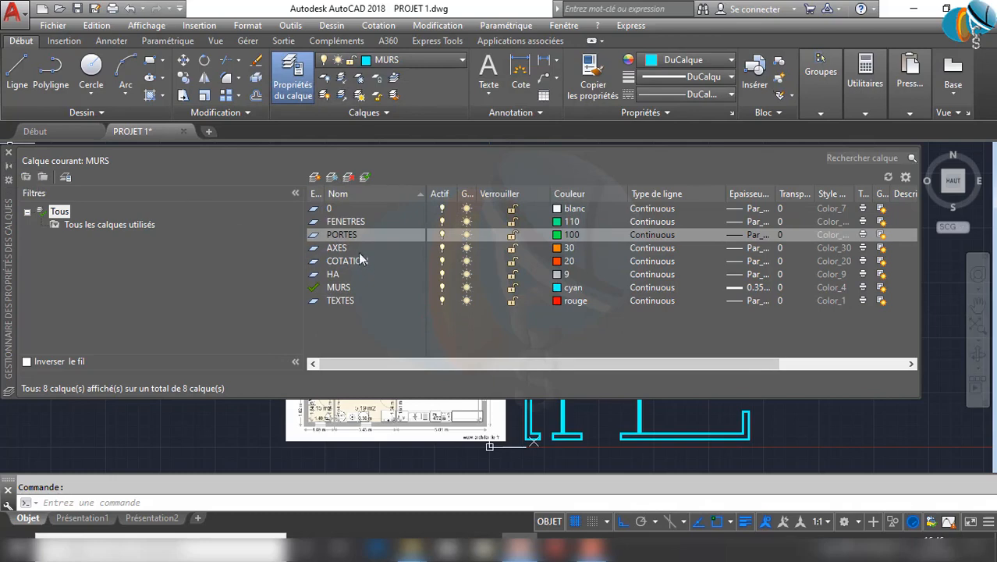
# Load the AXES linetype from acadiso.lin, assign it to the AXES layer, and close the layer properties manager
pyautogui.click(338, 247)
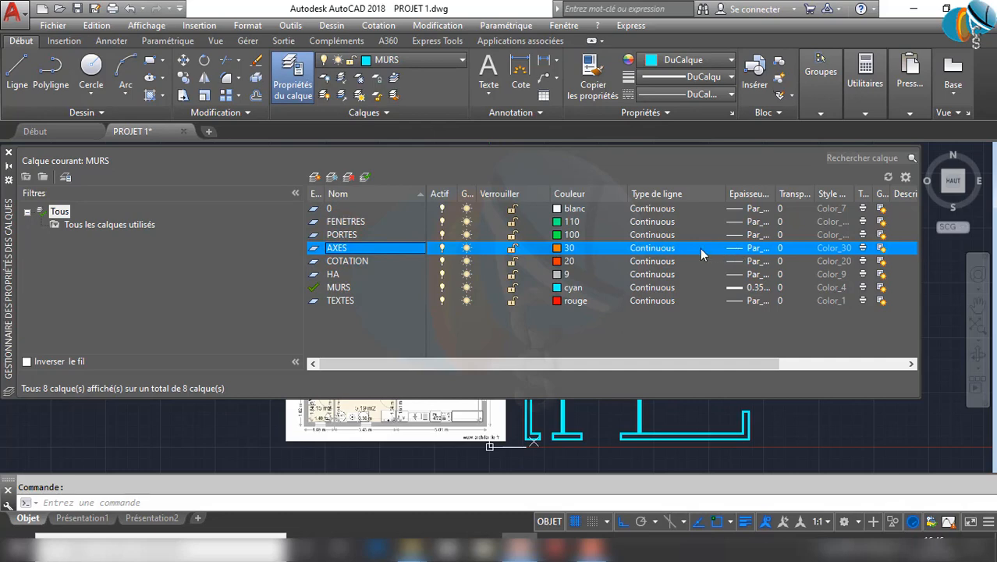
pyautogui.click(652, 249)
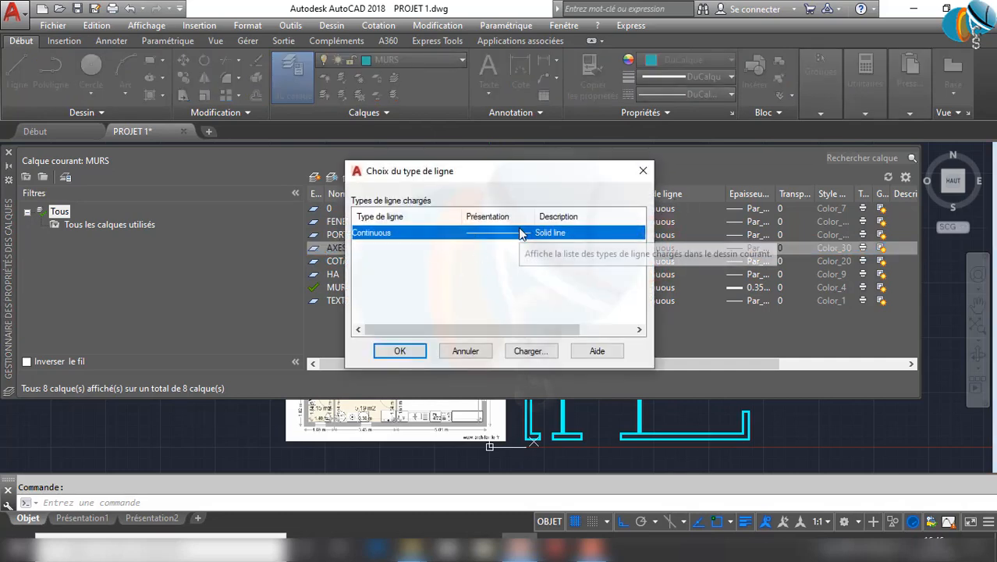
pyautogui.click(531, 353)
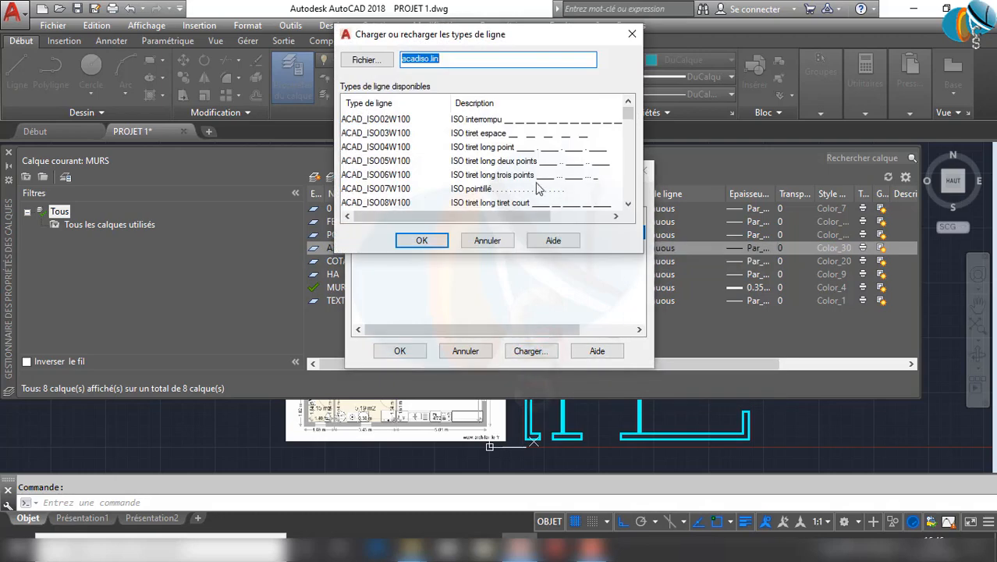
pyautogui.scroll(-2, 369, 173)
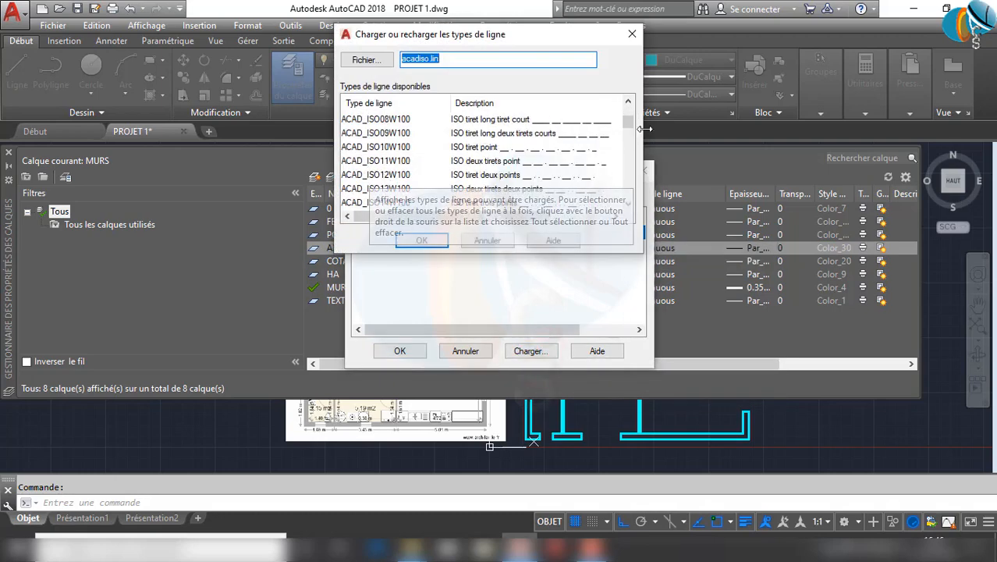
pyautogui.moveTo(634, 127); pyautogui.dragTo(631, 134)
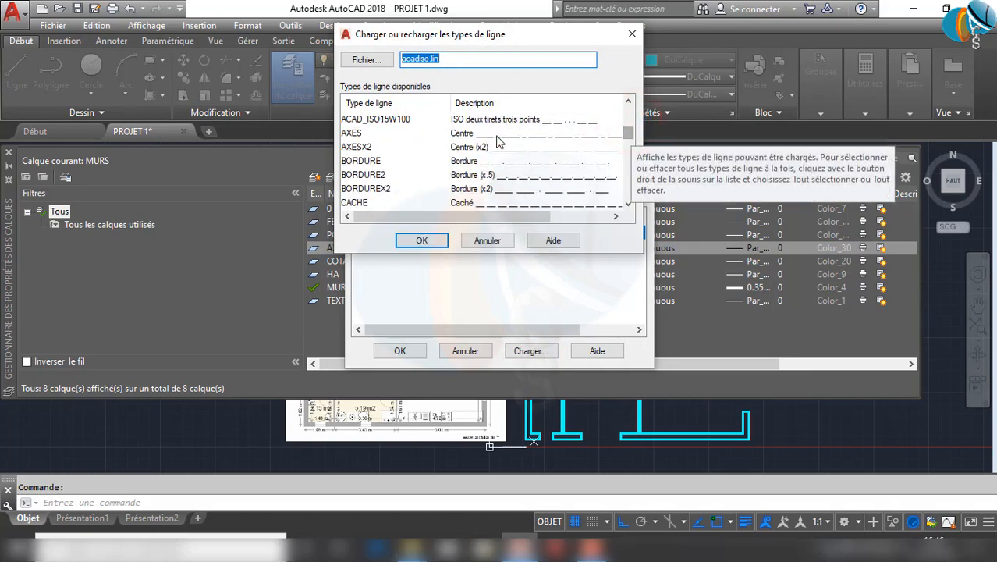
pyautogui.click(521, 134)
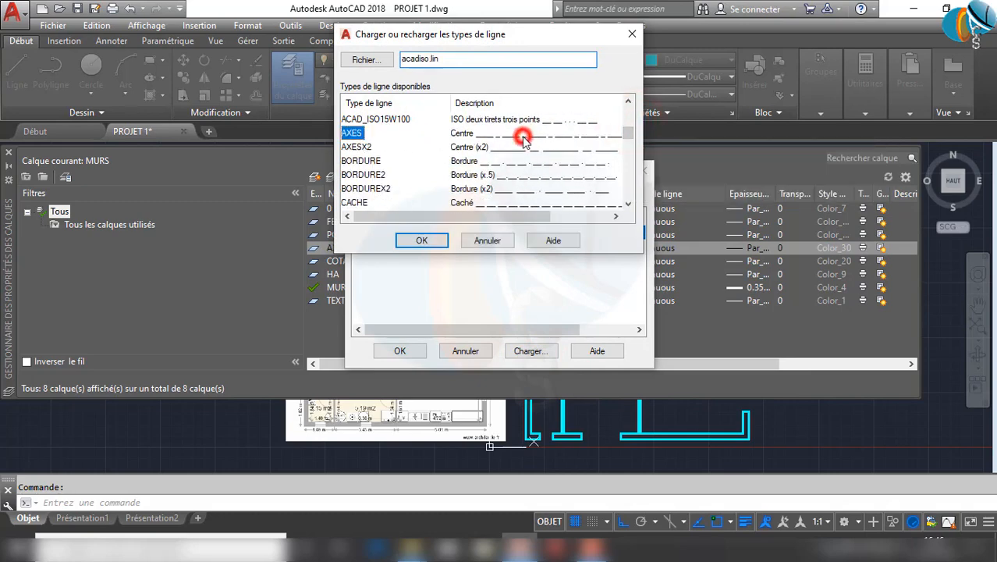
pyautogui.click(407, 238)
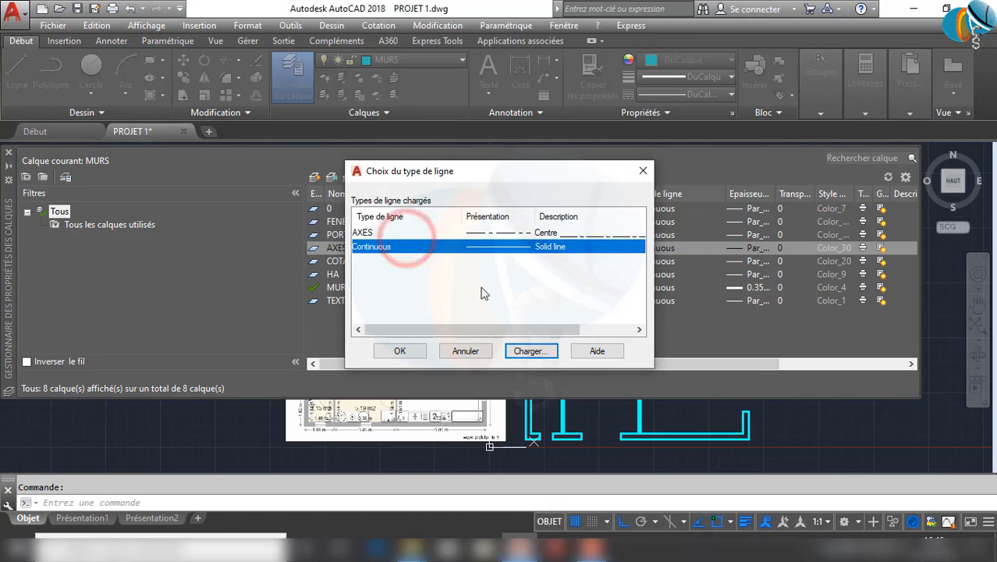
pyautogui.click(511, 231)
pyautogui.click(400, 351)
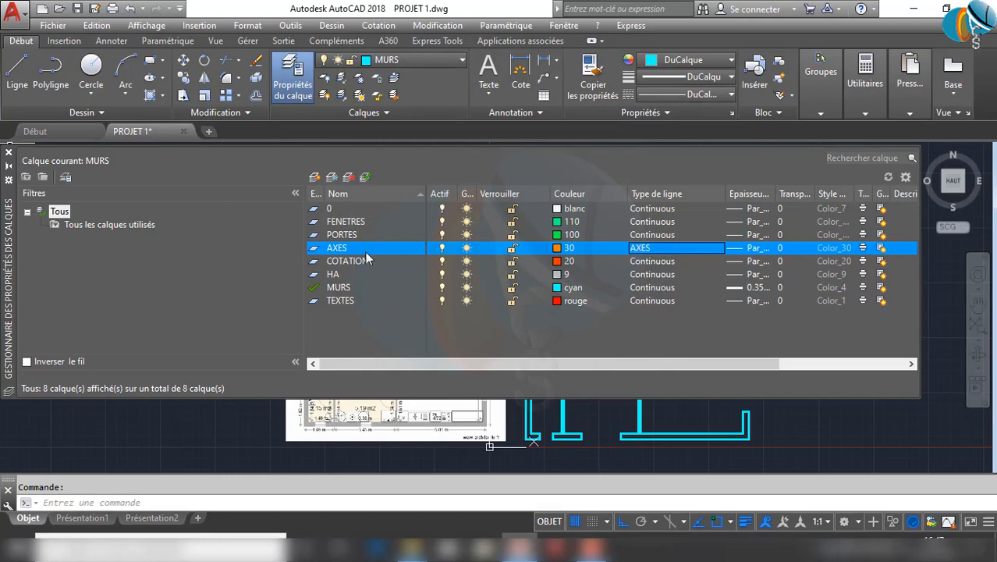
pyautogui.click(9, 150)
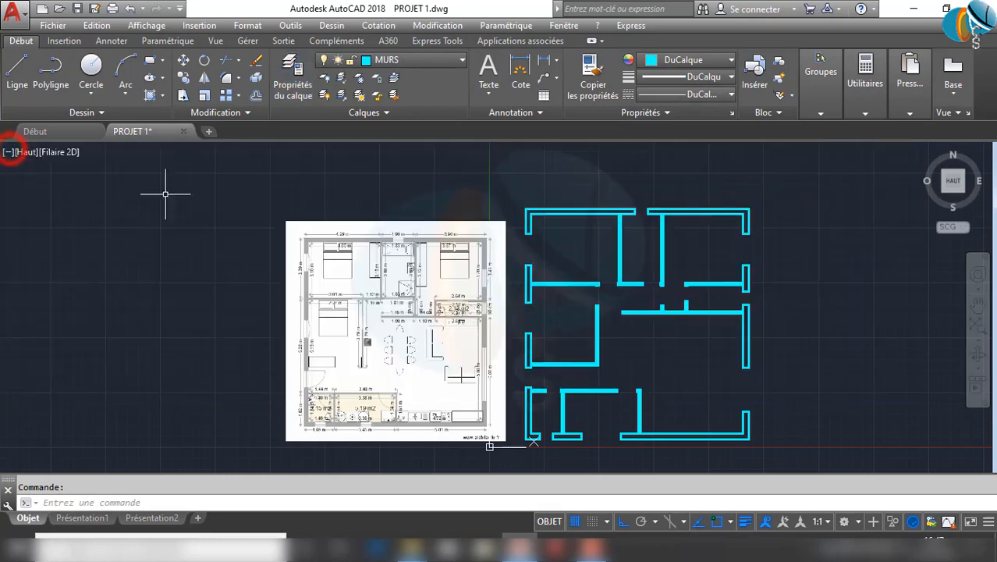
# Make AXES the current layer
pyautogui.click(437, 61)
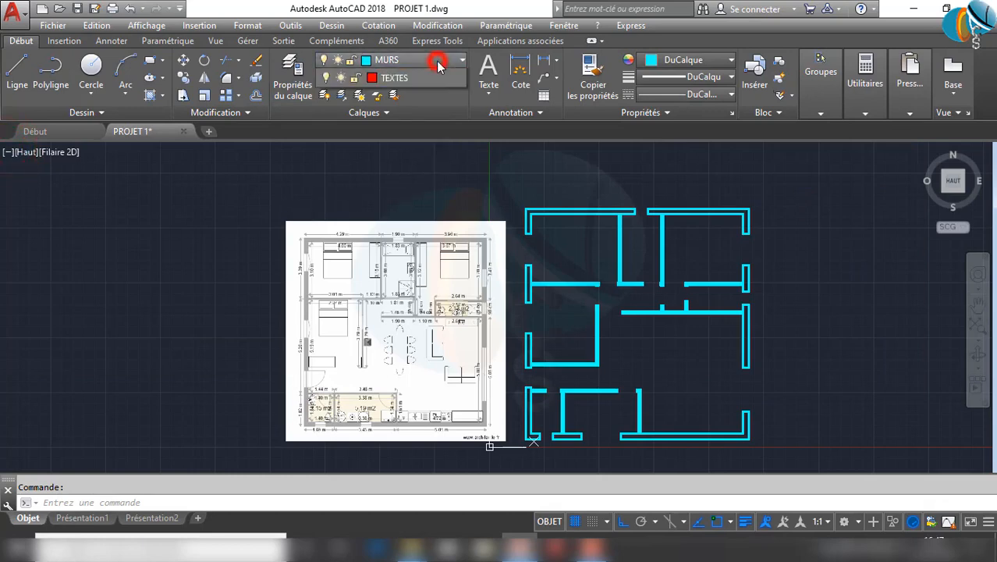
pyautogui.click(402, 96)
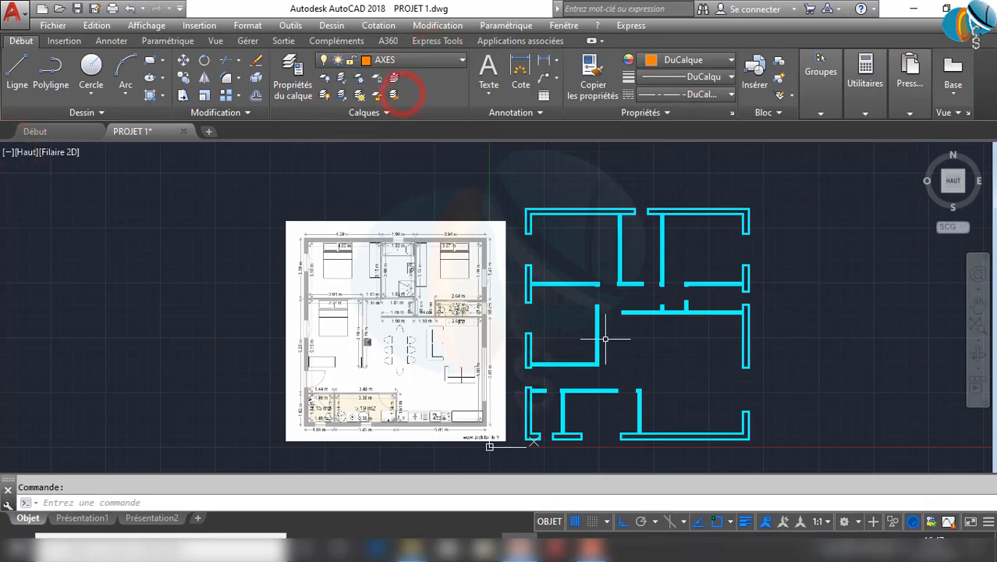
pyautogui.scroll(3, 601, 336)
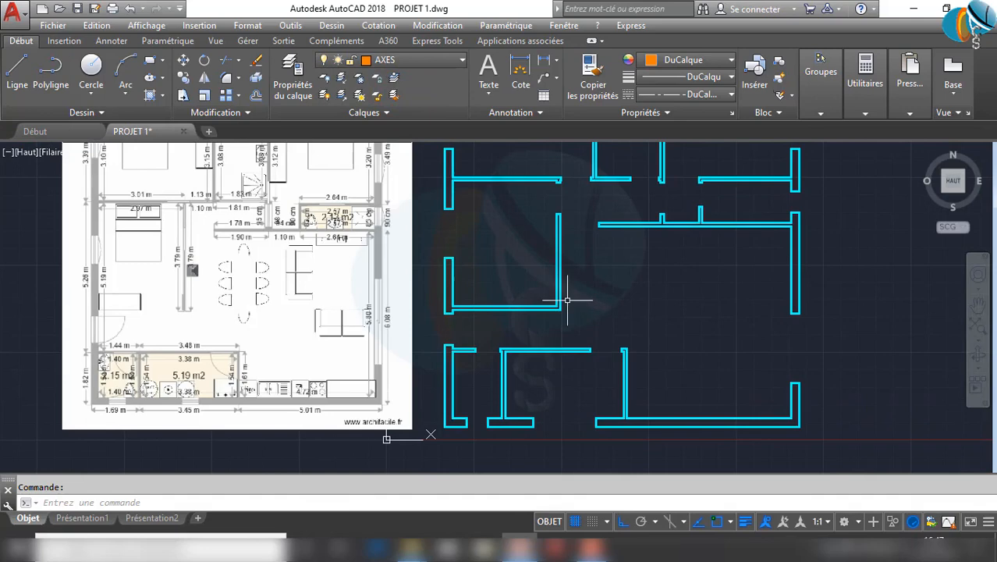
pyautogui.scroll(-2, 567, 300)
pyautogui.scroll(2, 575, 314)
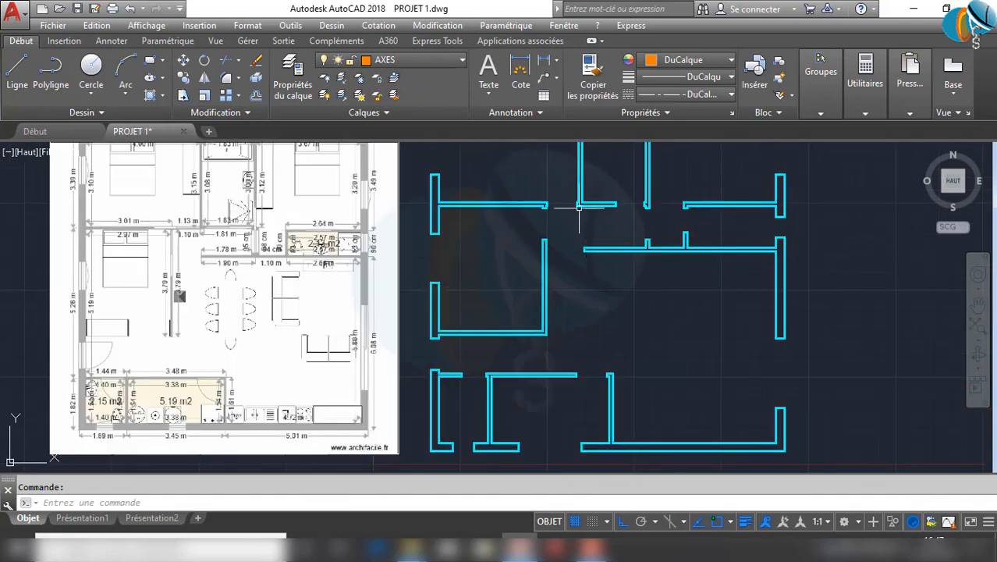
pyautogui.moveTo(586, 355)
pyautogui.mouseDown(button='middle')
pyautogui.moveTo(592, 340)
pyautogui.moveTo(592, 361)
pyautogui.mouseUp(button='middle')
pyautogui.scroll(-1, 616, 319)
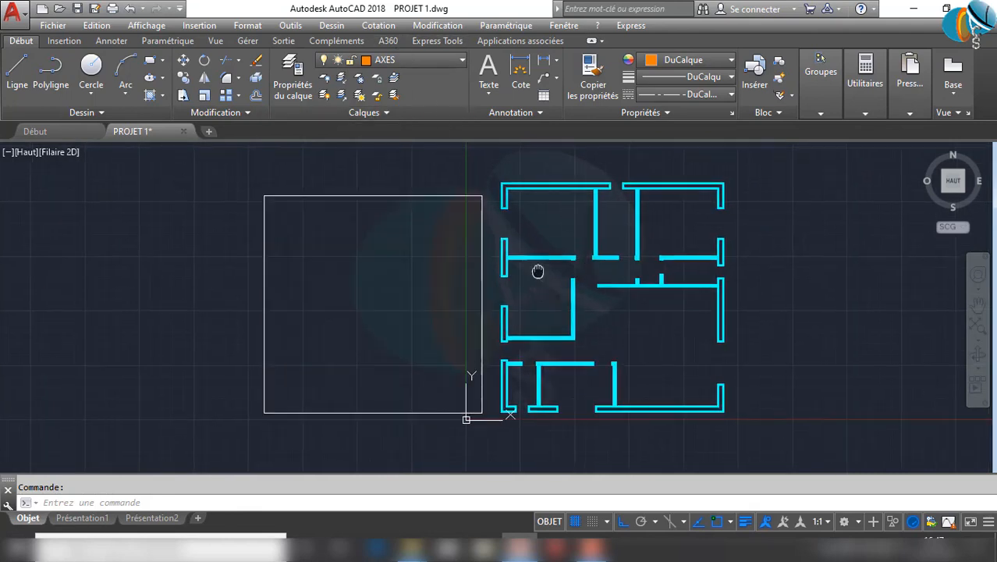
pyautogui.moveTo(536, 272); pyautogui.dragTo(517, 292, button='middle')
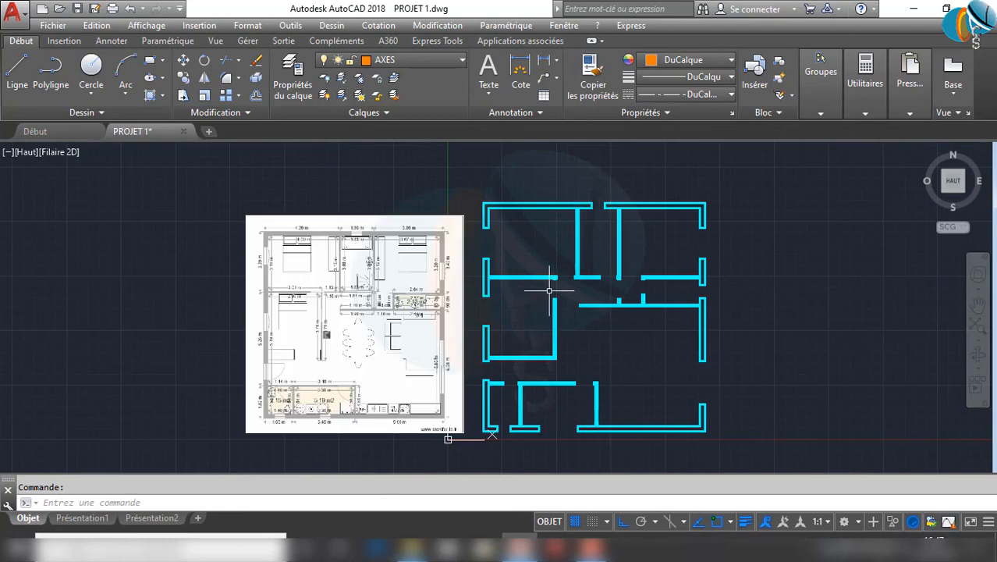
# Add a centerline (TRAITAXE) between the two faces of the left exterior wall segment below the lower bedroom's window opening
pyautogui.write('L')
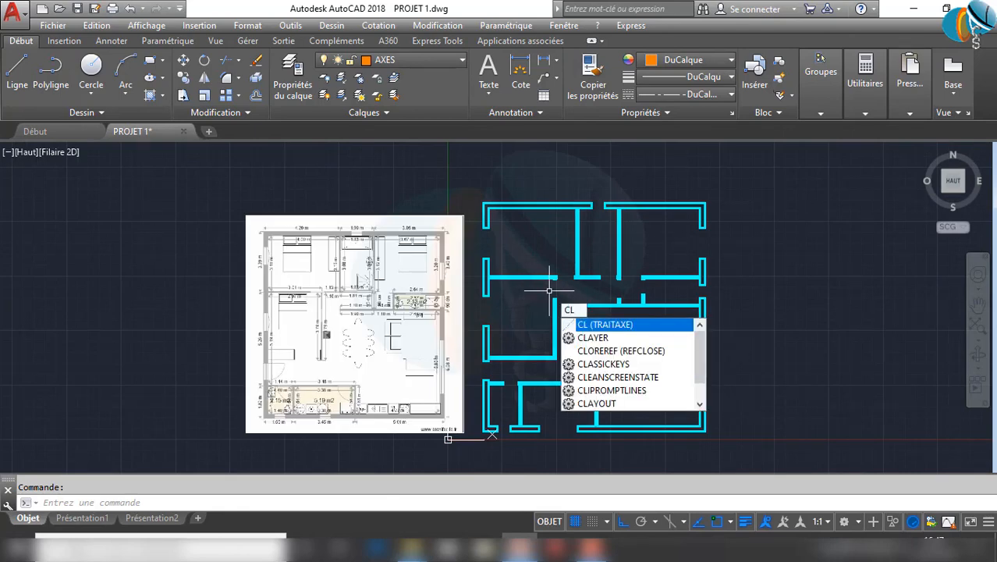
pyautogui.press('Escape')
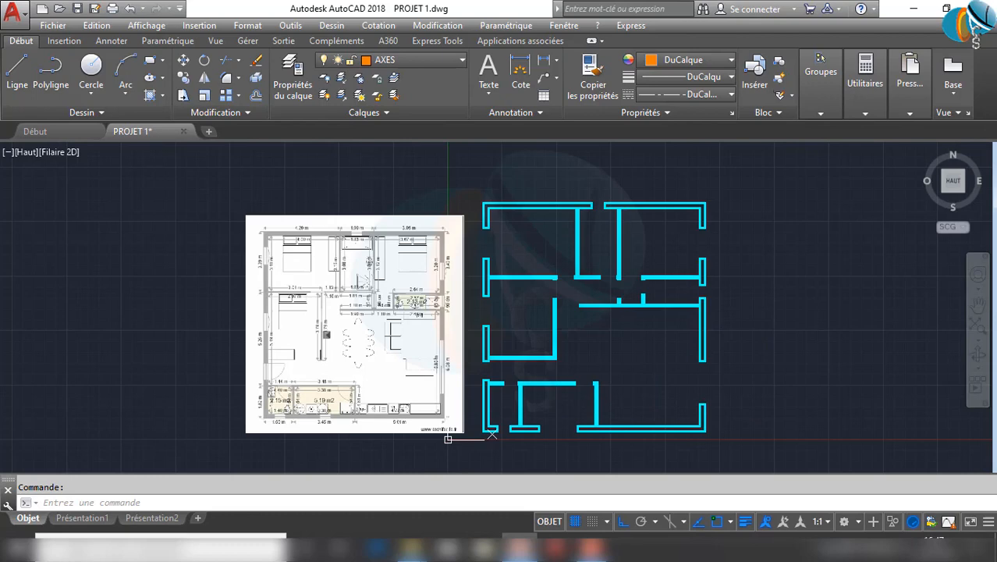
pyautogui.write('cl')
pyautogui.press('Return')
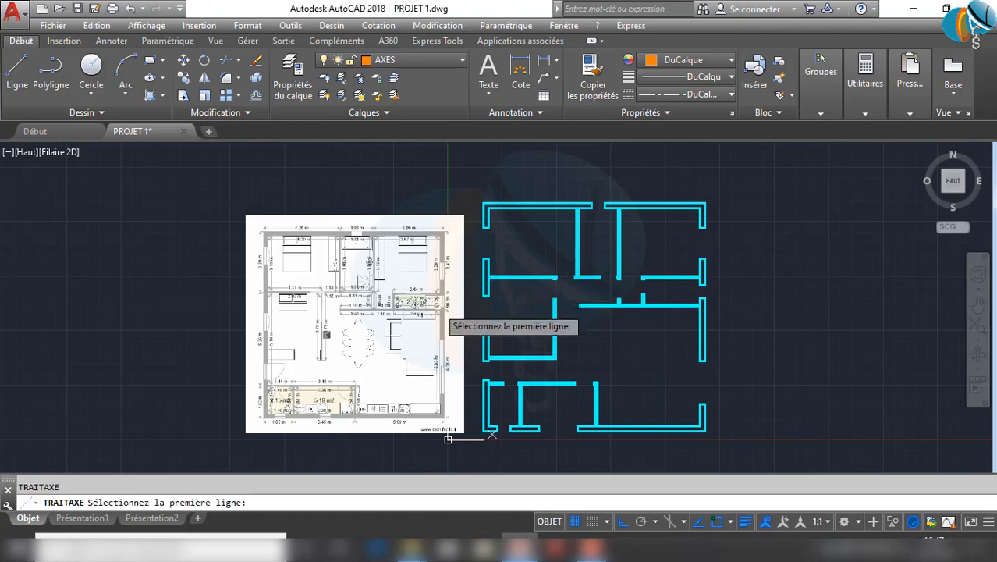
pyautogui.scroll(2, 494, 301)
pyautogui.scroll(2, 488, 379)
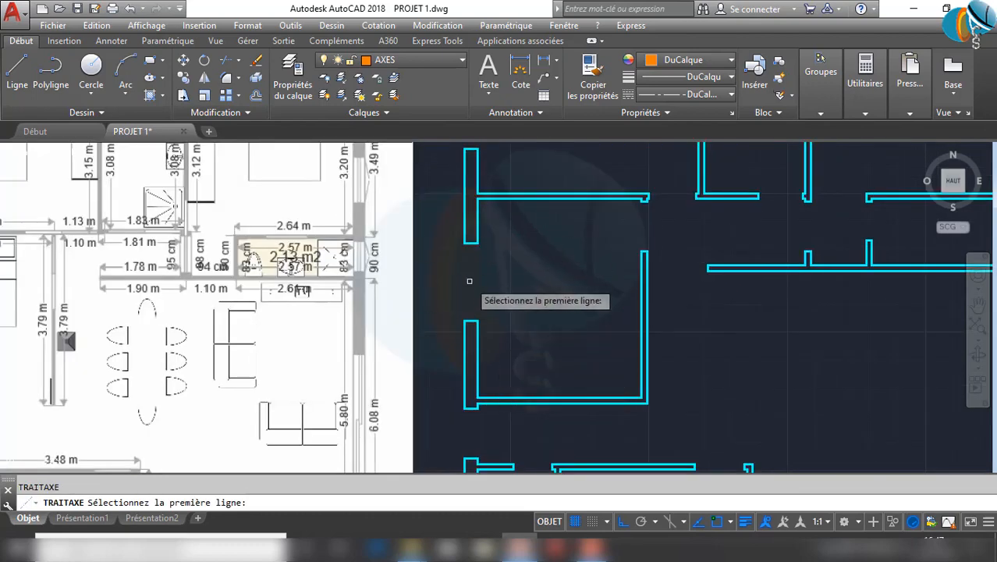
pyautogui.scroll(-2, 467, 283)
pyautogui.scroll(2, 512, 337)
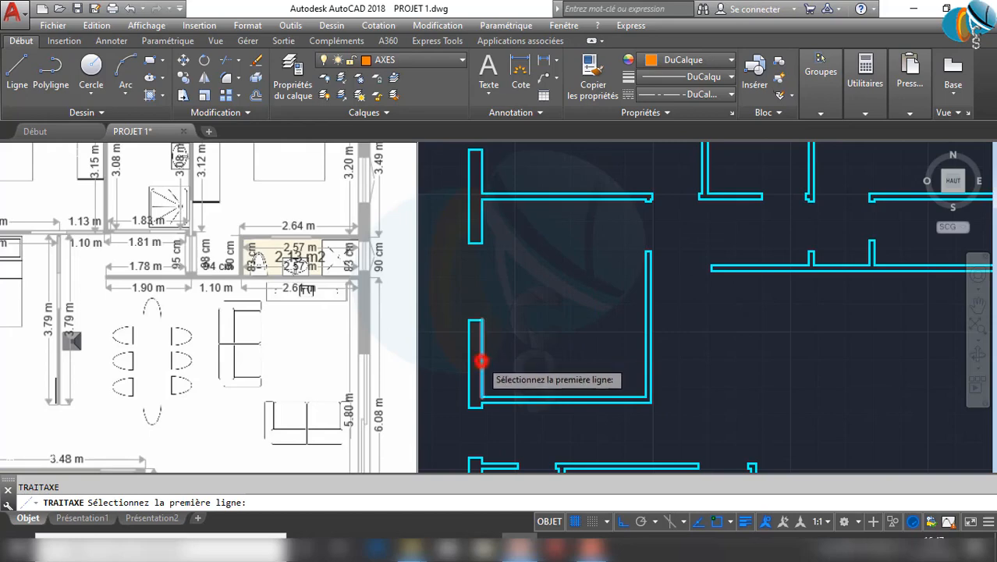
pyautogui.click(479, 358)
pyautogui.click(467, 370)
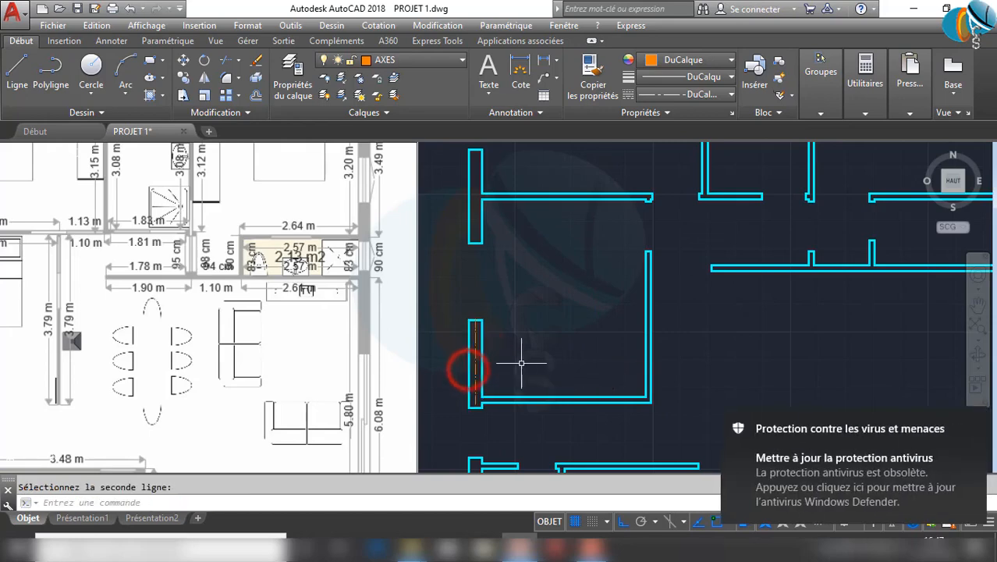
pyautogui.scroll(3, 465, 355)
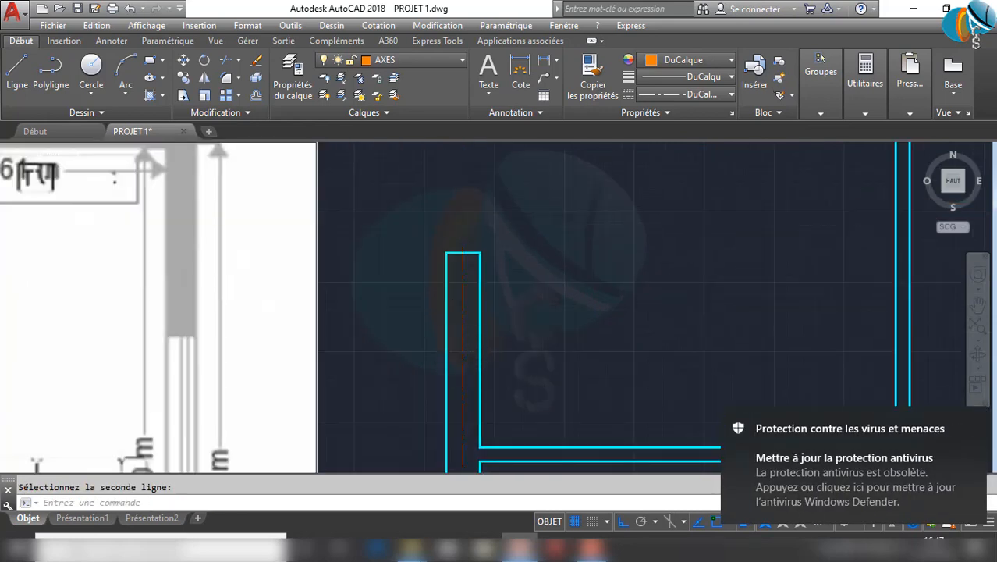
# Add a centerline between the two faces of the right exterior wall segment above the living room's large opening
pyautogui.scroll(-6, 461, 338)
pyautogui.press('Return')
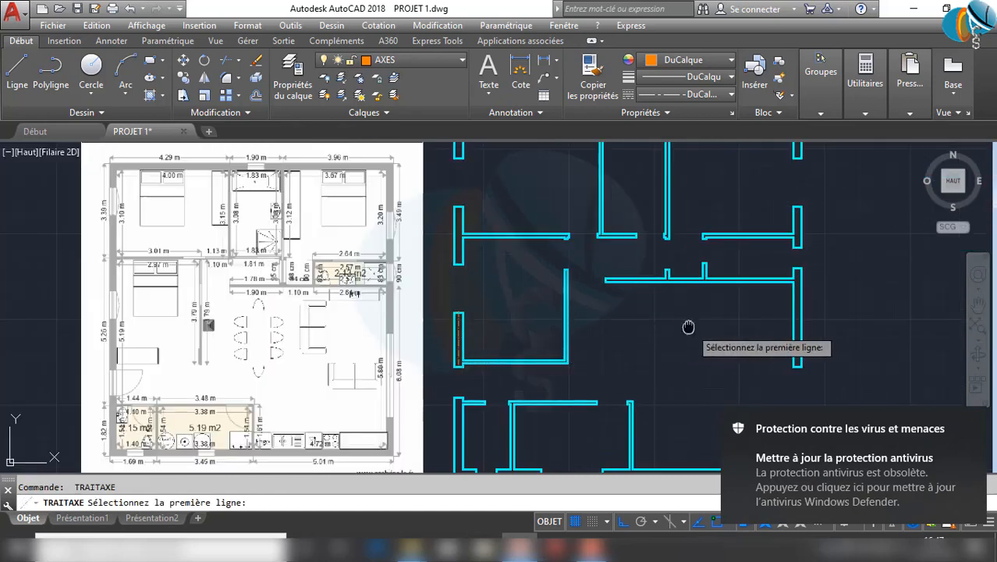
pyautogui.moveTo(688, 327); pyautogui.dragTo(527, 276, button='middle')
pyautogui.scroll(5, 596, 291)
pyautogui.click(620, 301)
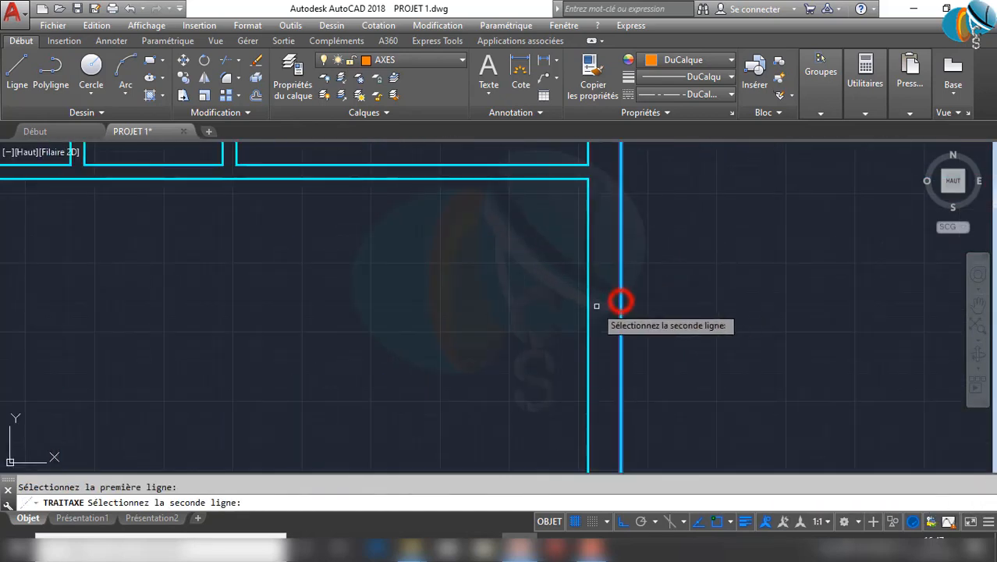
pyautogui.click(587, 309)
pyautogui.scroll(-5, 587, 312)
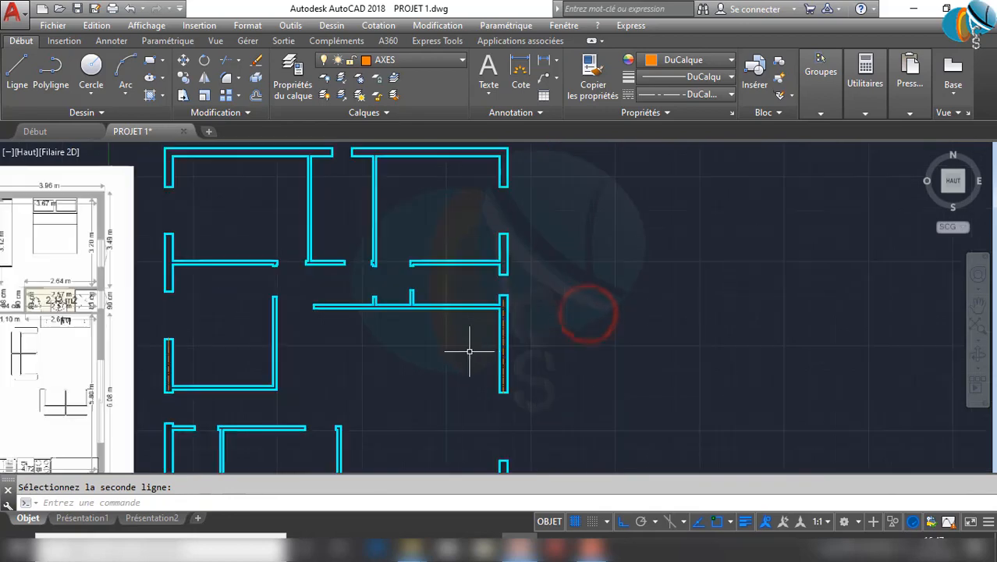
pyautogui.moveTo(358, 343); pyautogui.dragTo(434, 356, button='middle')
pyautogui.scroll(4, 500, 318)
pyautogui.scroll(-8, 487, 307)
pyautogui.scroll(2, 496, 309)
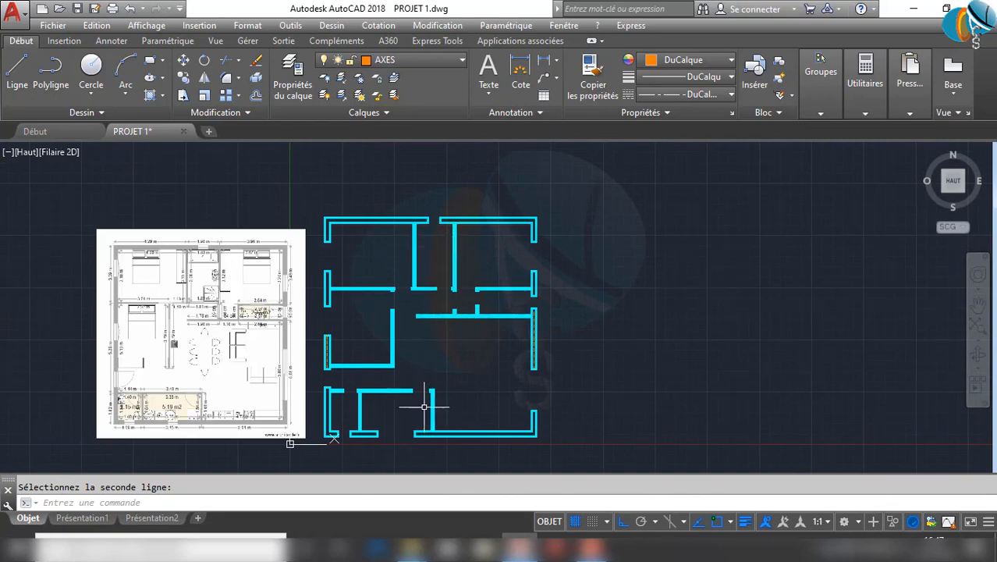
# Add a centerline (TRAITAXE) between the two faces of the vertical partition separating the bathroom from the upper-right bedroom
pyautogui.scroll(4, 460, 265)
pyautogui.press('Return')
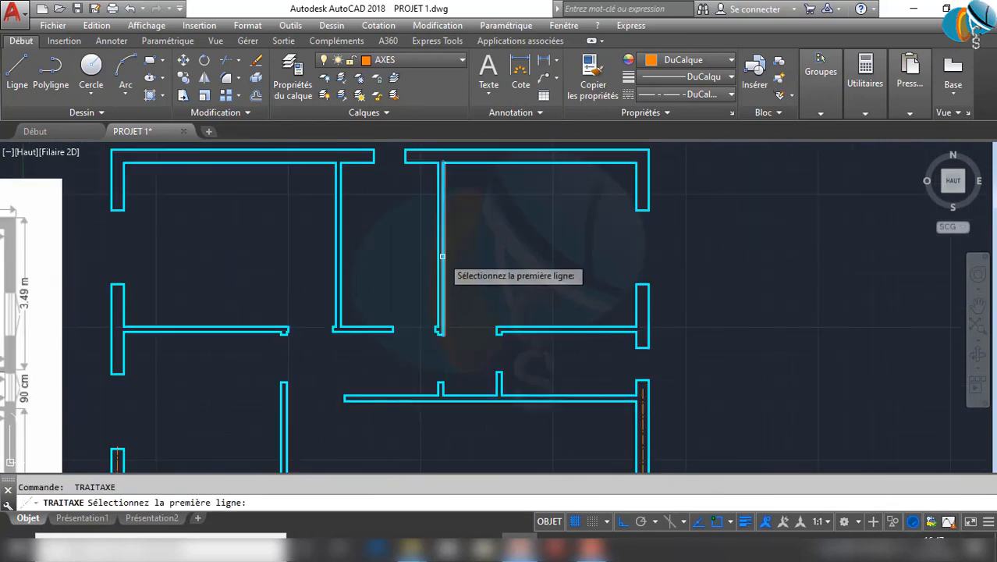
pyautogui.scroll(4, 446, 256)
pyautogui.click(441, 256)
pyautogui.click(438, 260)
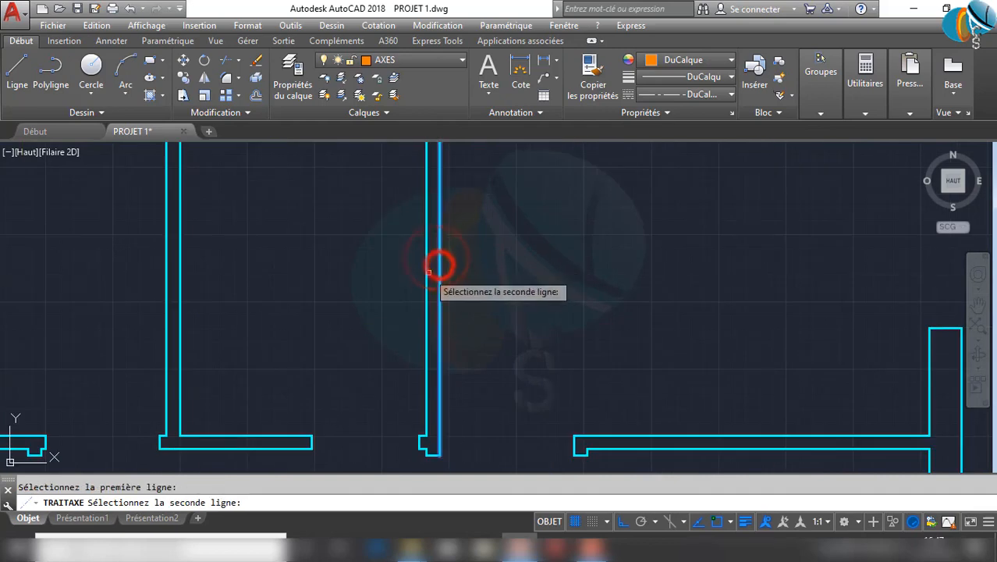
pyautogui.click(428, 273)
# Add a centerline between the two faces of the vertical partition separating the upper-left bedroom from the bathroom
pyautogui.scroll(-3, 414, 283)
pyautogui.moveTo(323, 303); pyautogui.dragTo(525, 334, button='middle')
pyautogui.press('Return')
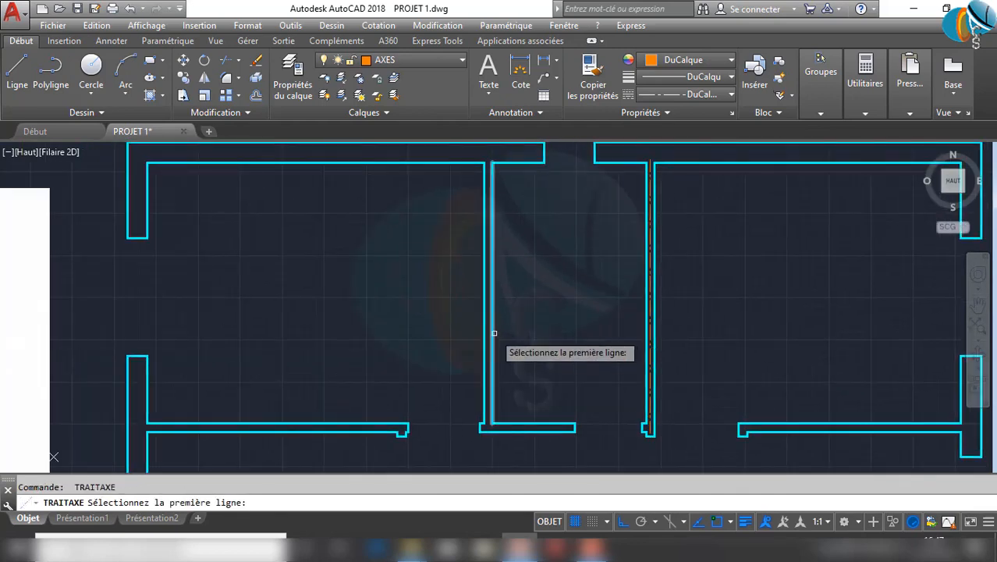
pyautogui.scroll(5, 492, 331)
pyautogui.click(486, 330)
pyautogui.click(462, 330)
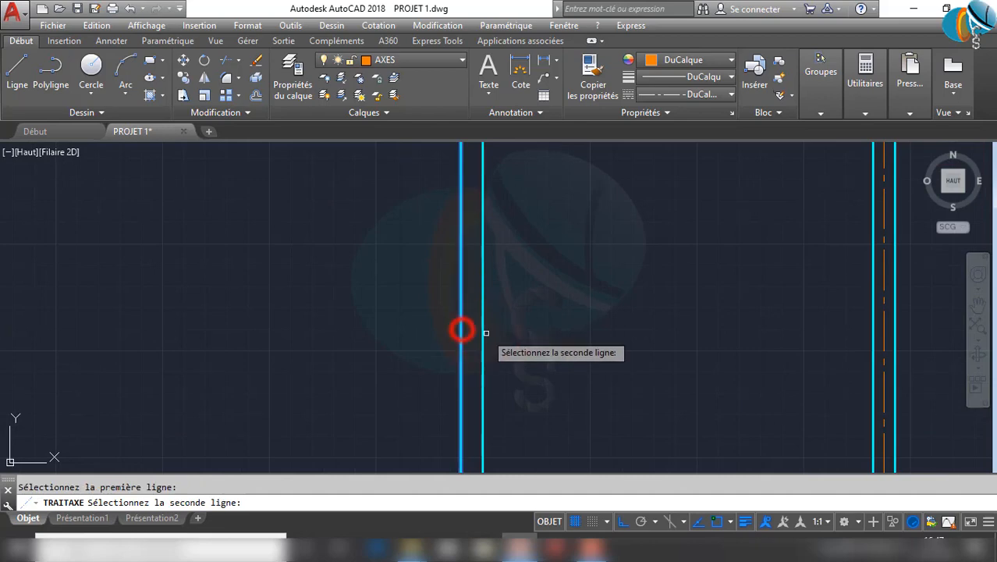
pyautogui.click(483, 332)
# Add a centerline between the two faces of the horizontal partition separating the upper-left bedroom from the lower bedroom
pyautogui.scroll(-3, 518, 256)
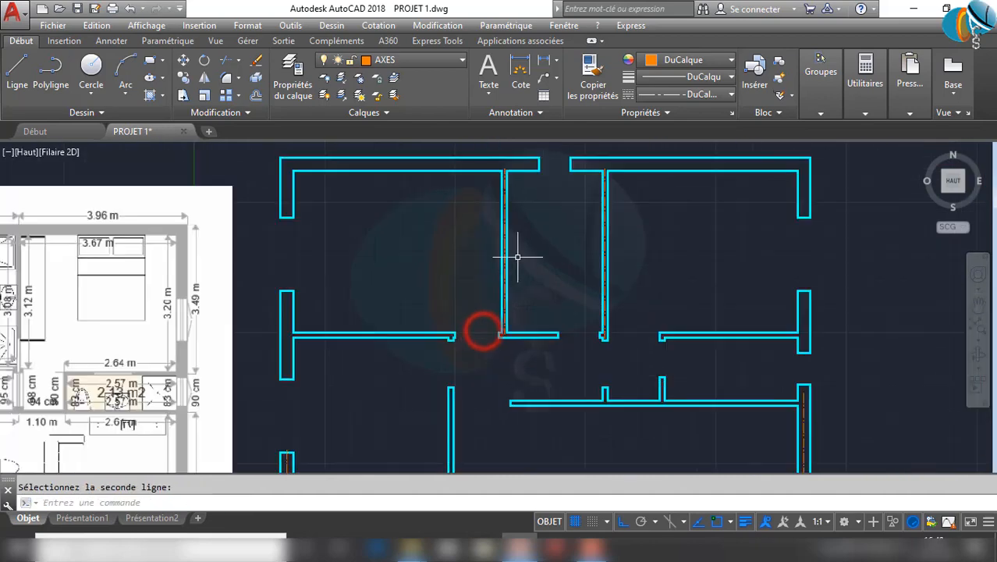
pyautogui.moveTo(519, 256); pyautogui.dragTo(520, 308, button='middle')
pyautogui.scroll(-4, 520, 309)
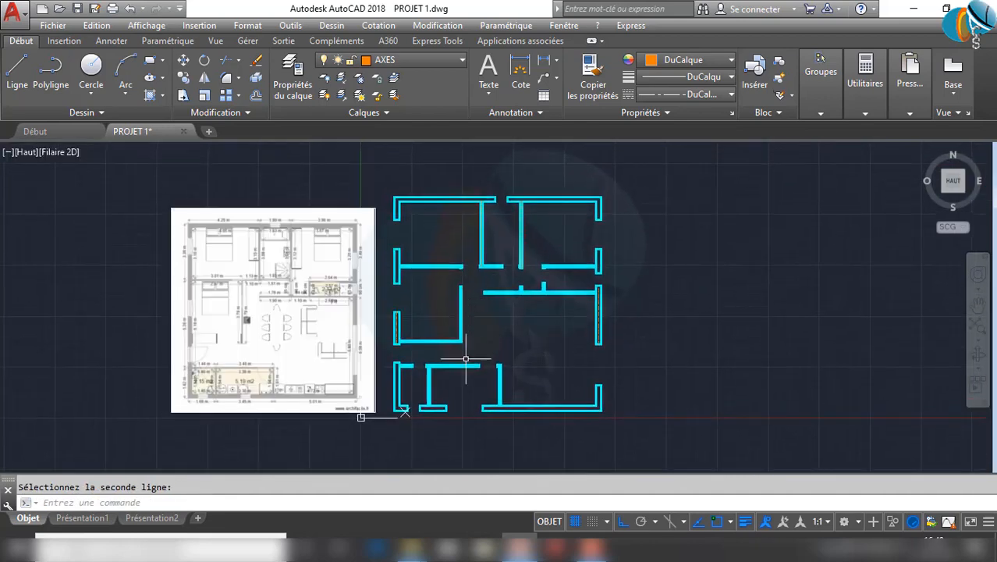
pyautogui.scroll(2, 438, 215)
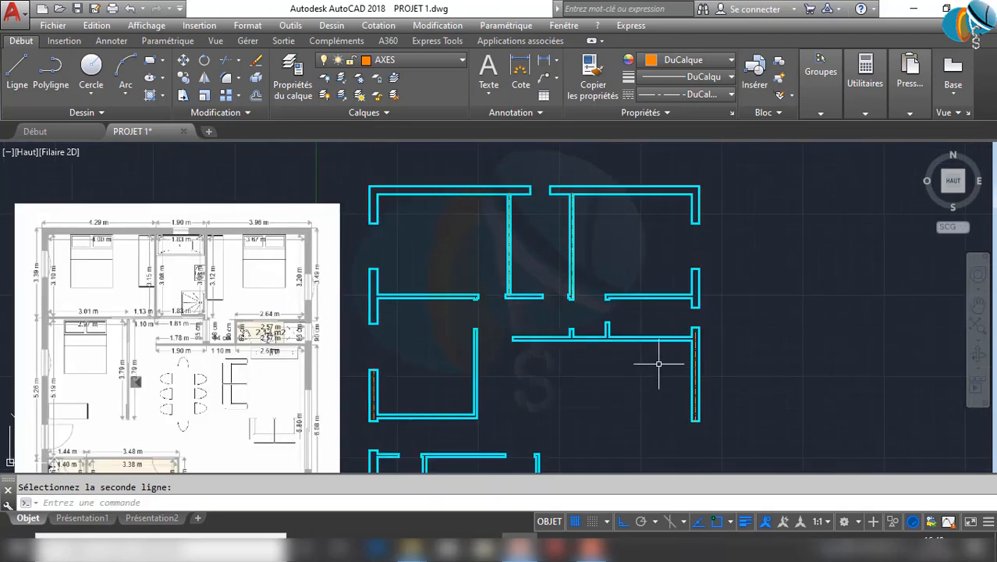
pyautogui.moveTo(554, 429); pyautogui.dragTo(554, 296, button='middle')
pyautogui.moveTo(536, 389)
pyautogui.mouseDown(button='middle')
pyautogui.moveTo(536, 410)
pyautogui.moveTo(541, 396)
pyautogui.mouseUp(button='middle')
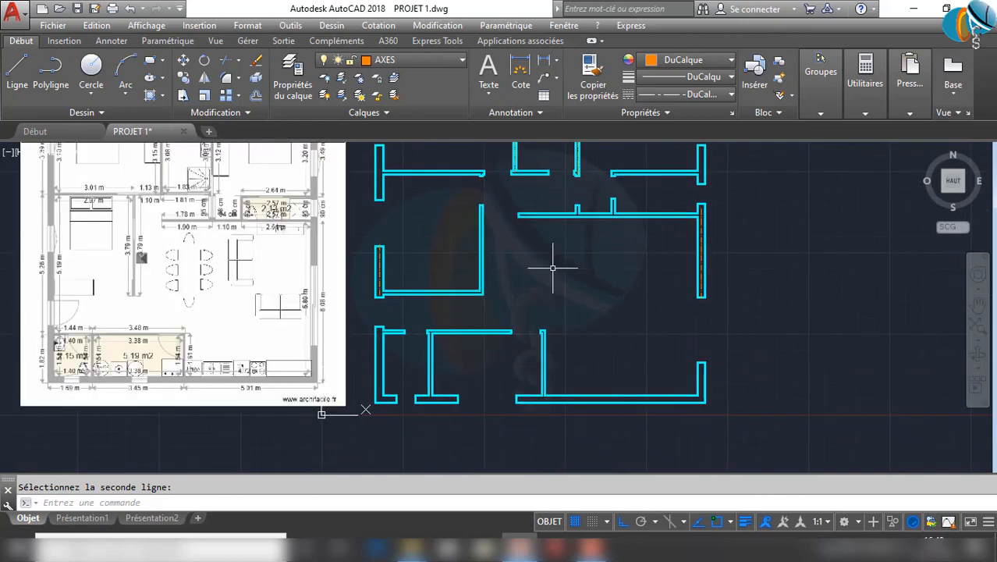
pyautogui.moveTo(554, 268)
pyautogui.mouseDown(button='middle')
pyautogui.moveTo(527, 356)
pyautogui.moveTo(513, 264)
pyautogui.mouseUp(button='middle')
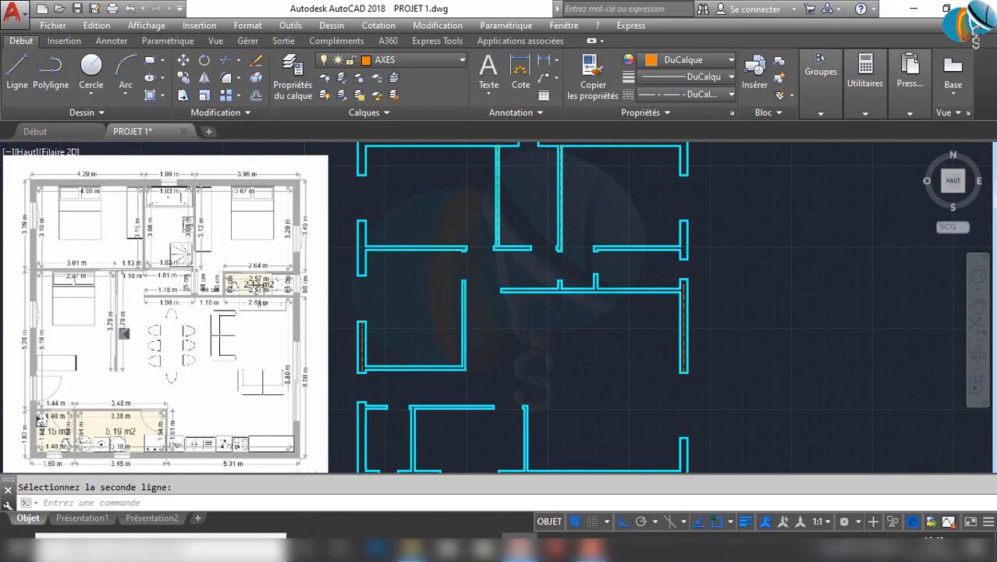
pyautogui.scroll(2, 434, 307)
pyautogui.press('Return')
pyautogui.scroll(2, 429, 288)
pyautogui.click(422, 279)
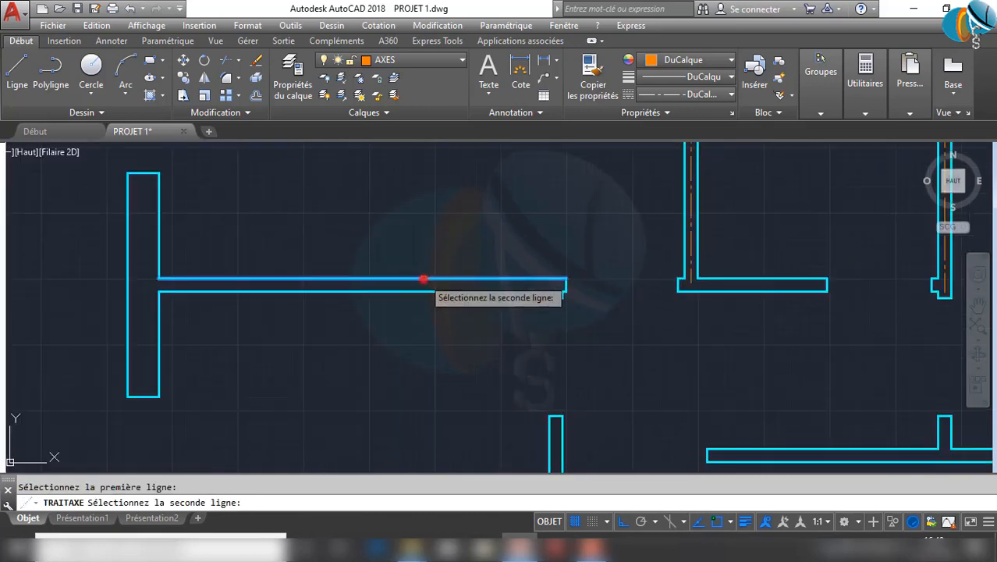
pyautogui.click(423, 289)
# Add a centerline between the two faces of the lower bedroom's bottom horizontal wall
pyautogui.scroll(-4, 437, 333)
pyautogui.scroll(3, 441, 285)
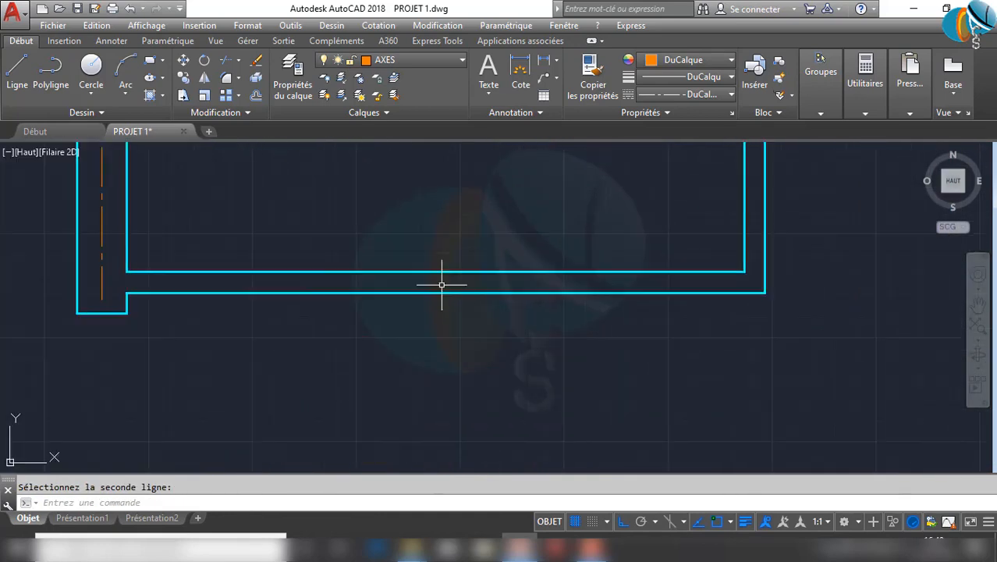
pyautogui.press('Return')
pyautogui.click(444, 273)
pyautogui.click(439, 293)
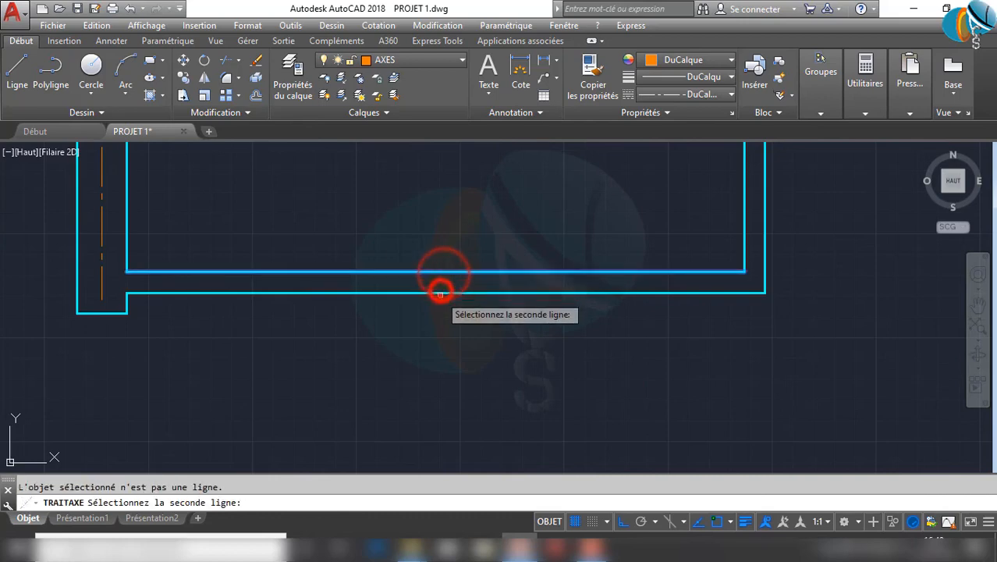
pyautogui.click(440, 293)
# Add a centerline between the two faces of the horizontal partition above the 5.19 m2 room
pyautogui.scroll(-3, 445, 287)
pyautogui.scroll(2, 465, 311)
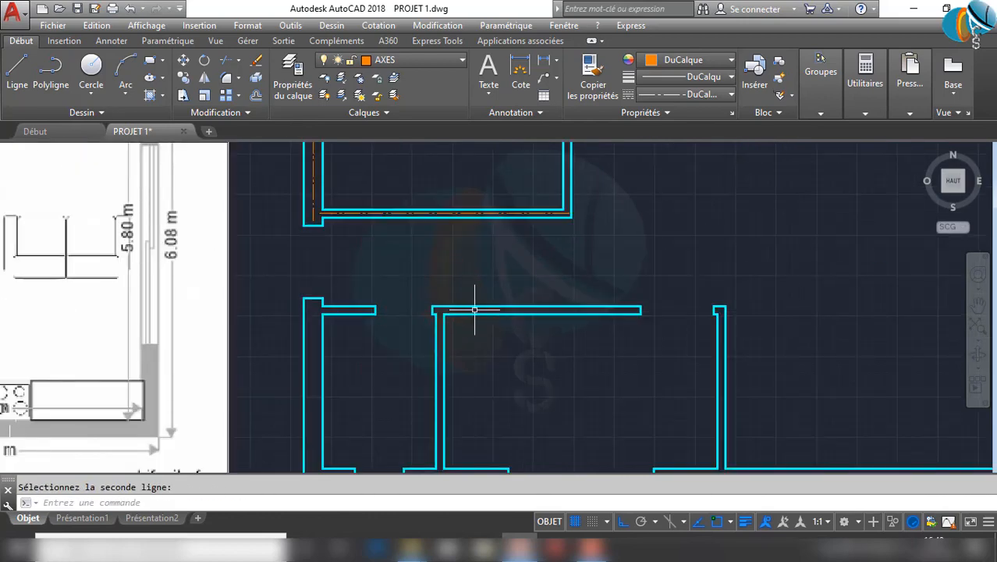
pyautogui.press('Return')
pyautogui.click(475, 310)
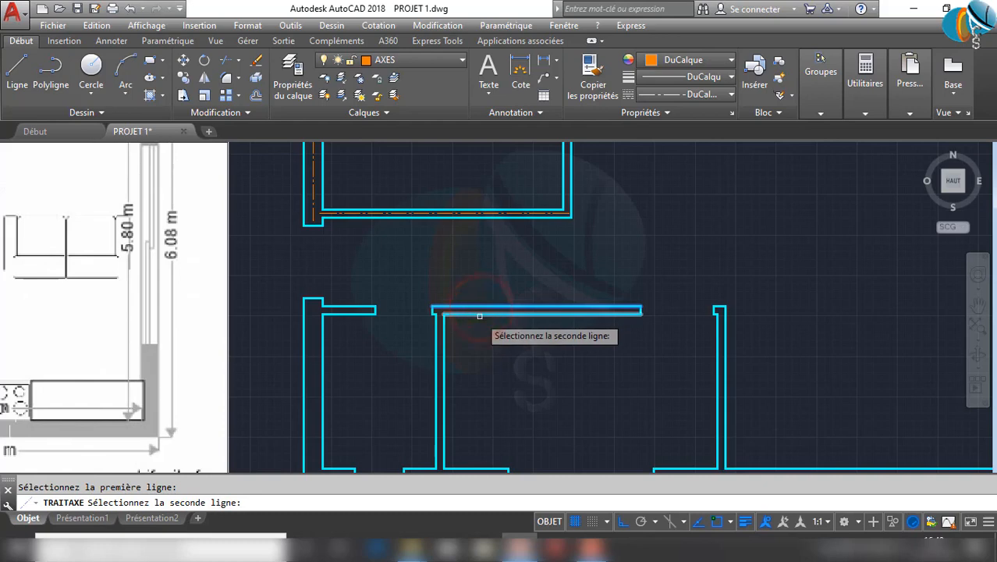
pyautogui.click(479, 316)
# Add a centerline between the two faces of the short bottom exterior wall segment between the two lower-left openings
pyautogui.scroll(-3, 476, 343)
pyautogui.press('Return')
pyautogui.scroll(3, 474, 357)
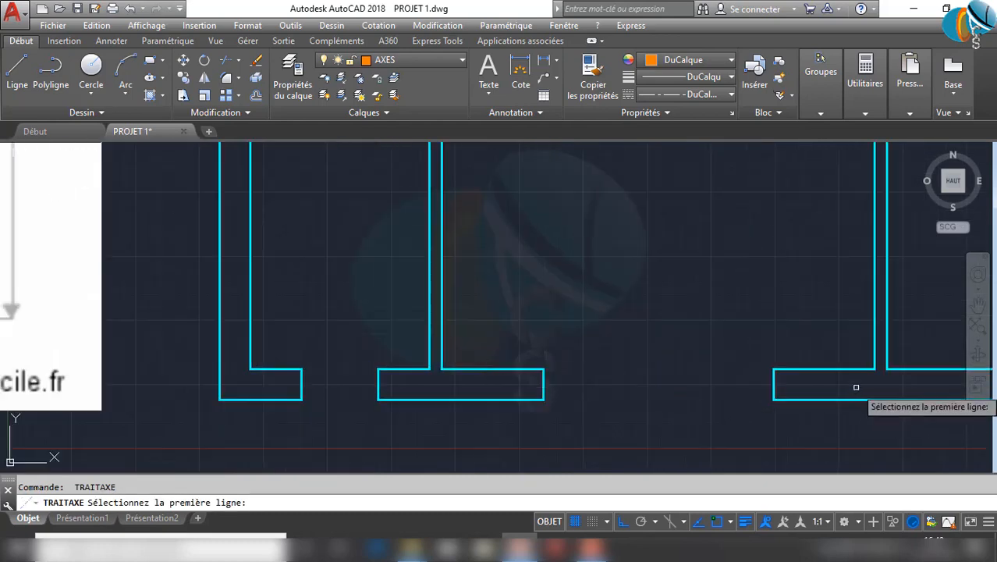
pyautogui.click(520, 370)
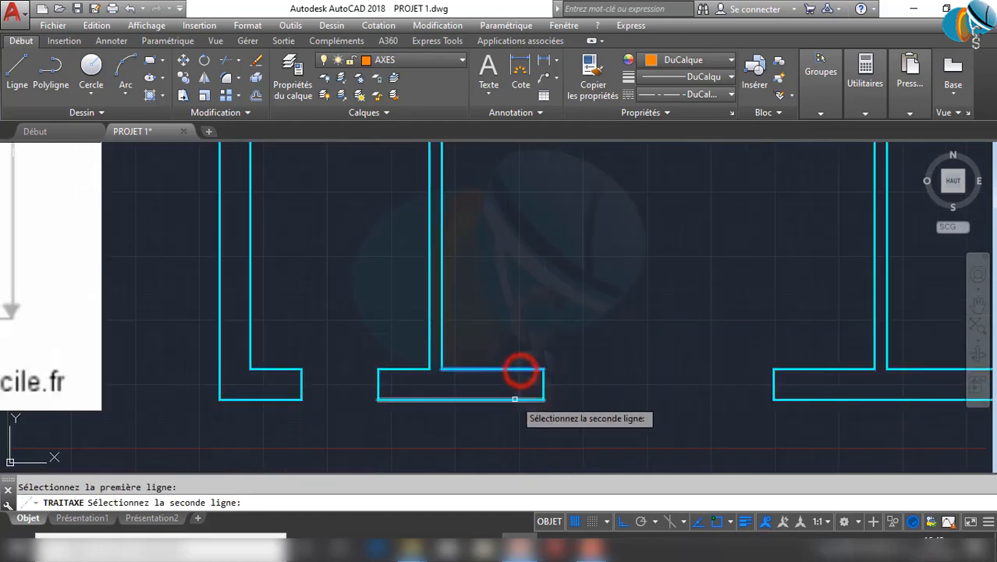
pyautogui.click(514, 398)
# Check whether the Midpoint (Milieu) object snap is enabled
pyautogui.scroll(-3, 546, 336)
pyautogui.scroll(3, 563, 294)
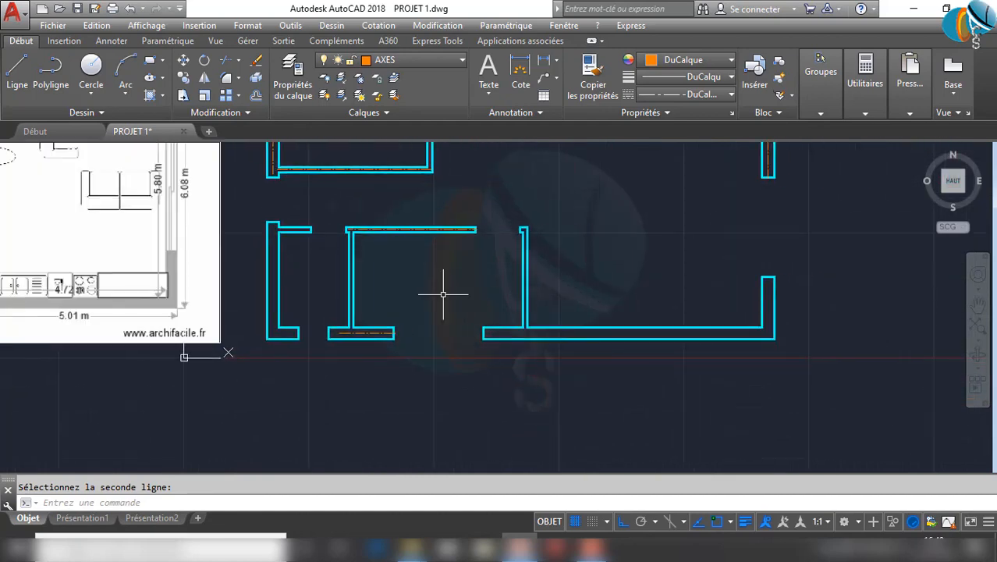
pyautogui.scroll(-2, 451, 345)
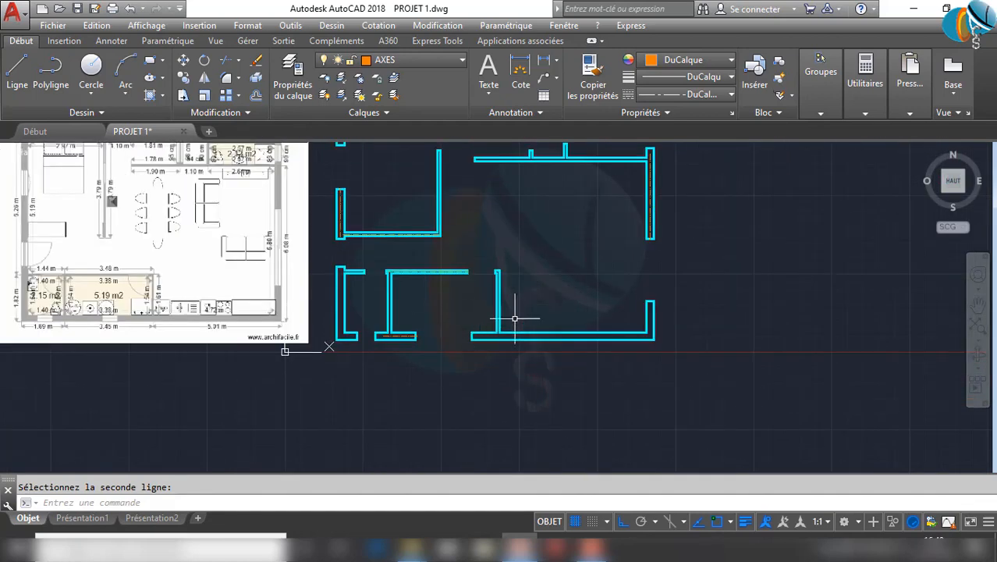
pyautogui.moveTo(614, 298); pyautogui.dragTo(588, 443, button='middle')
pyautogui.moveTo(508, 451); pyautogui.dragTo(516, 403, button='middle')
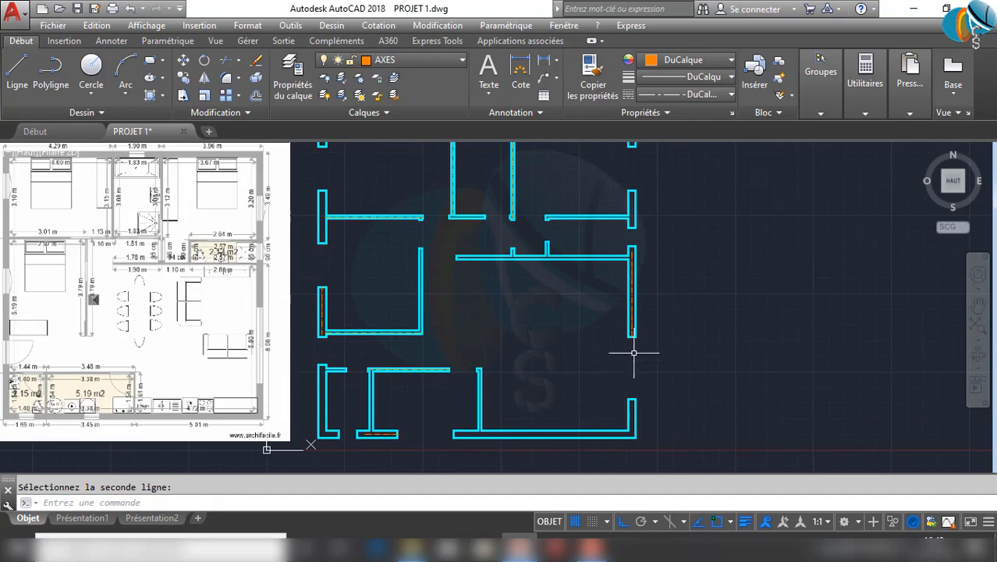
pyautogui.moveTo(634, 352); pyautogui.dragTo(591, 402, button='middle')
pyautogui.scroll(4, 593, 239)
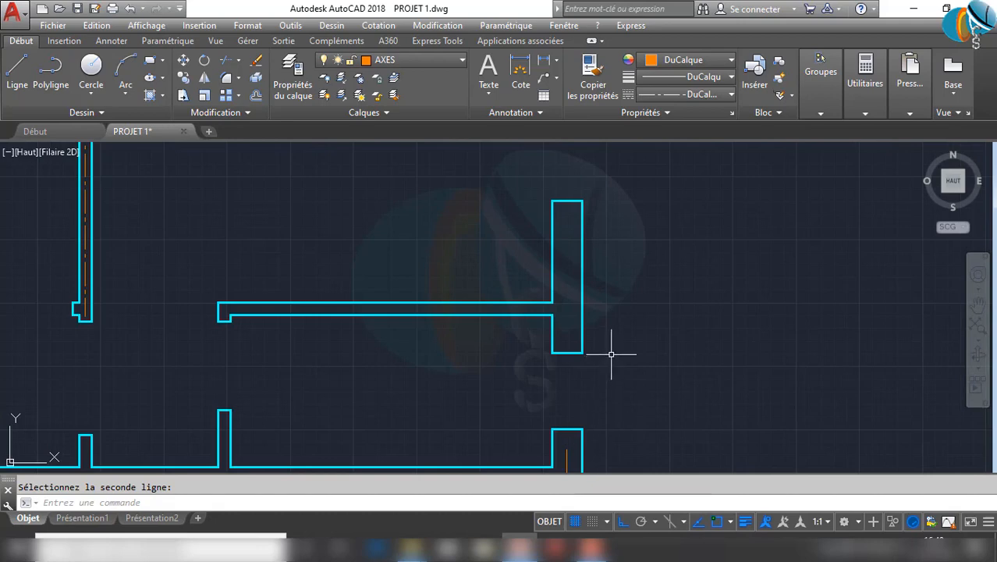
pyautogui.click(730, 521)
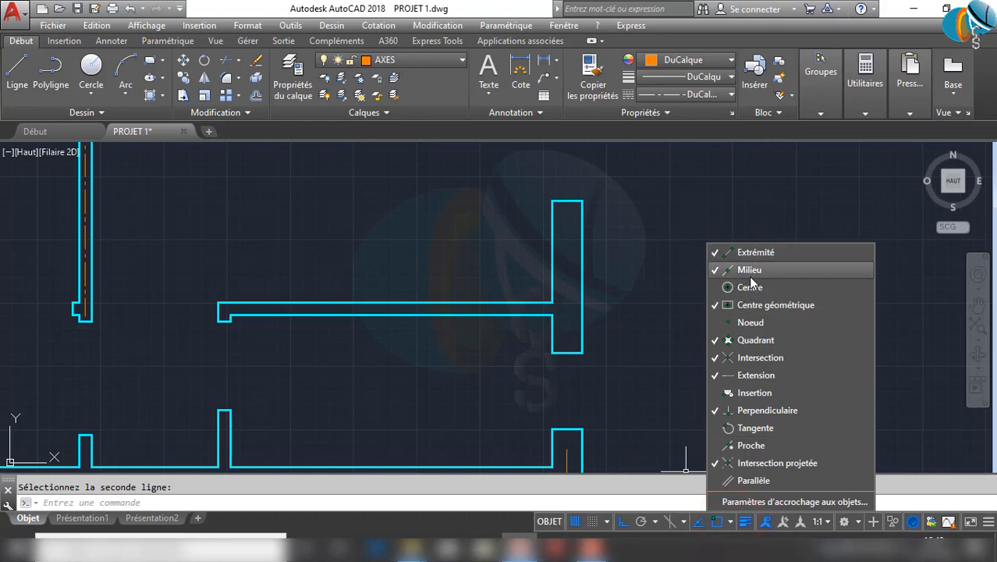
pyautogui.click(660, 170)
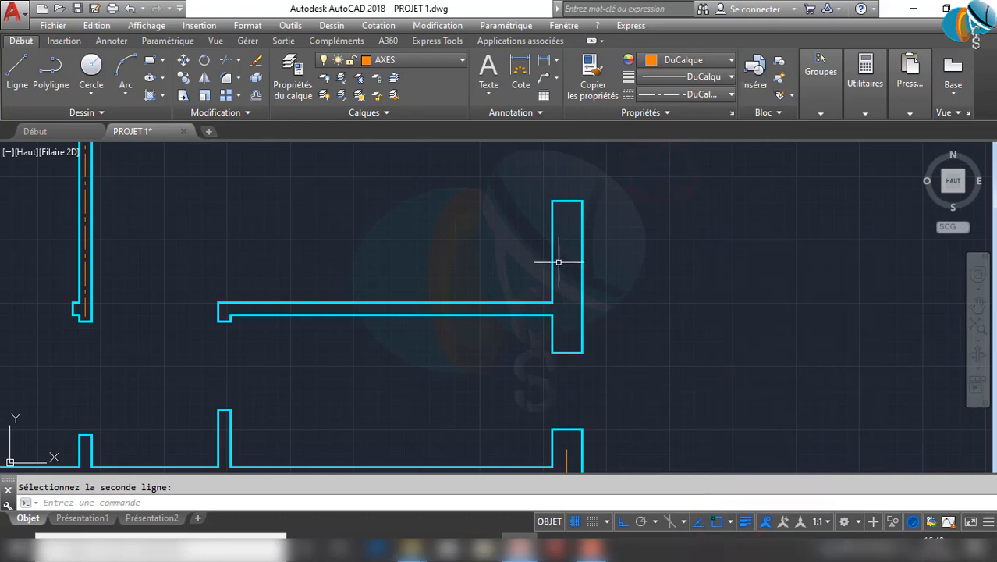
# Draw an axis line between the end midpoints of the right exterior wall segment below the upper-right bedroom's window opening
pyautogui.write('L')
pyautogui.press('Return')
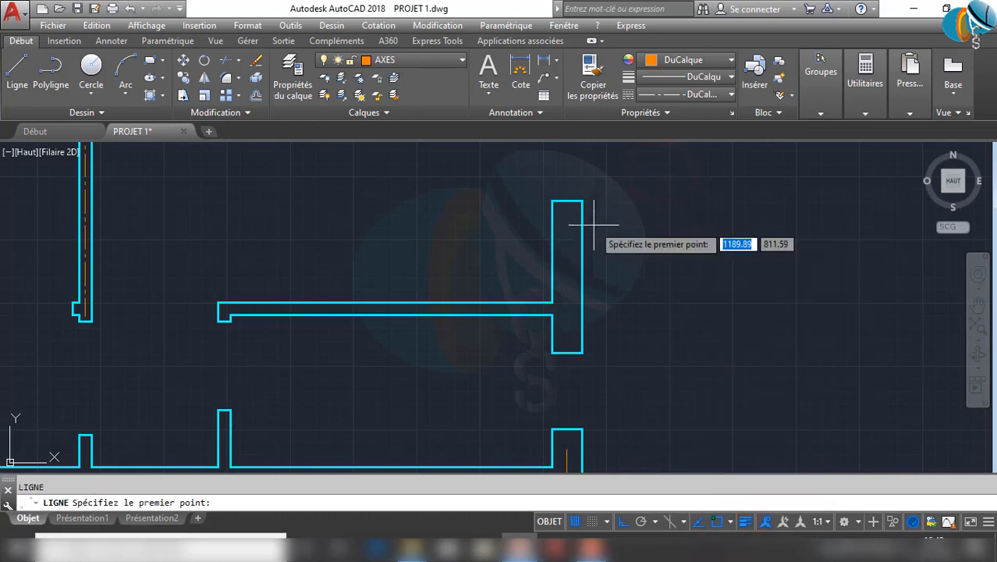
pyautogui.click(566, 201)
pyautogui.click(563, 356)
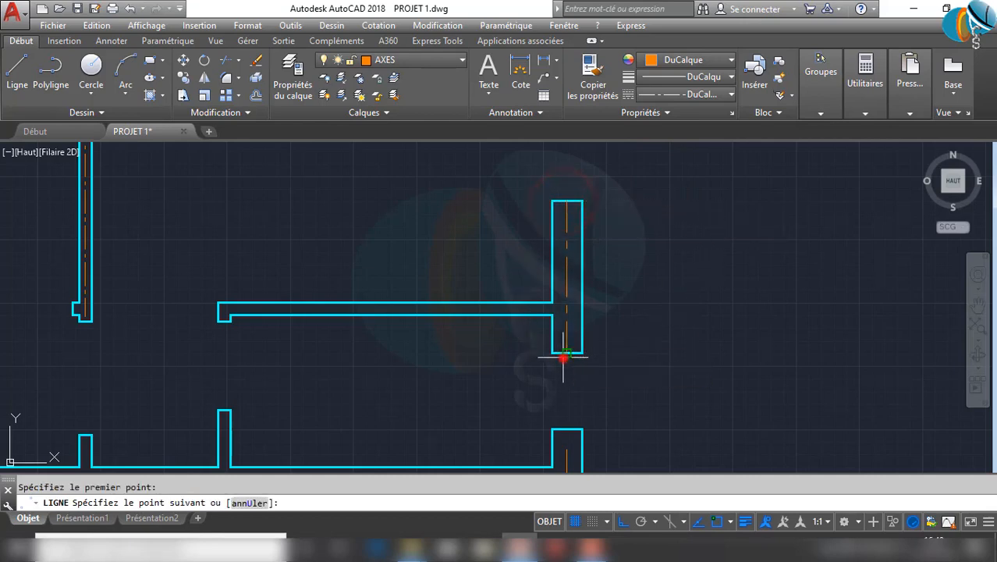
pyautogui.press('Return')
pyautogui.scroll(-6, 834, 321)
pyautogui.moveTo(762, 409); pyautogui.dragTo(748, 362, button='middle')
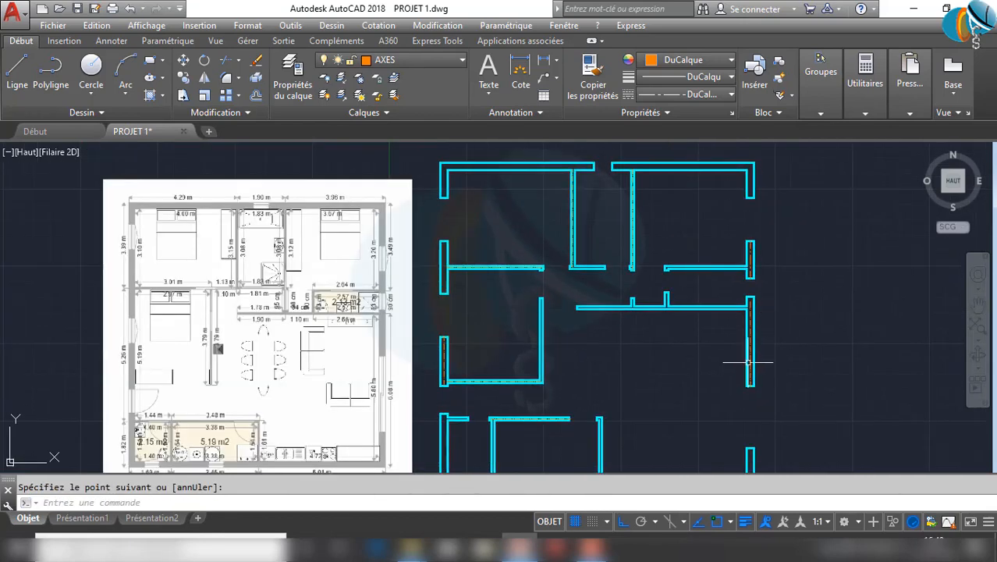
pyautogui.scroll(2, 631, 254)
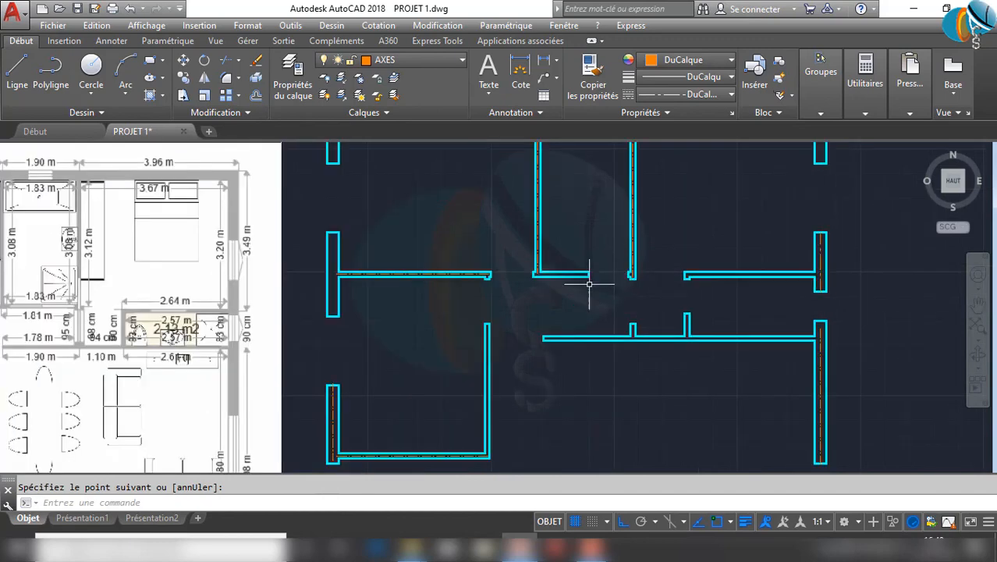
pyautogui.moveTo(573, 309); pyautogui.dragTo(570, 456, button='middle')
pyautogui.scroll(6, 626, 425)
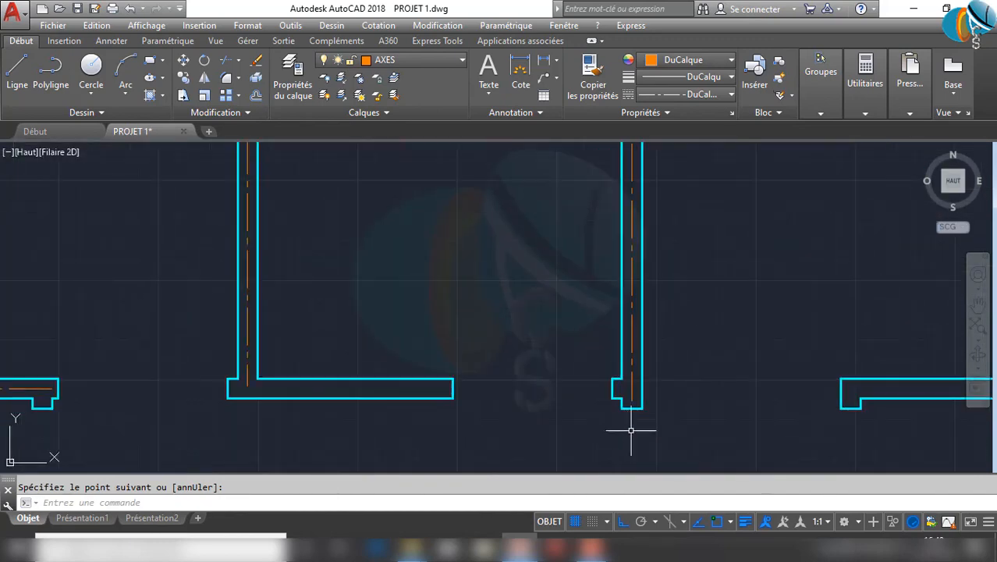
pyautogui.press('Return')
pyautogui.scroll(8, 636, 406)
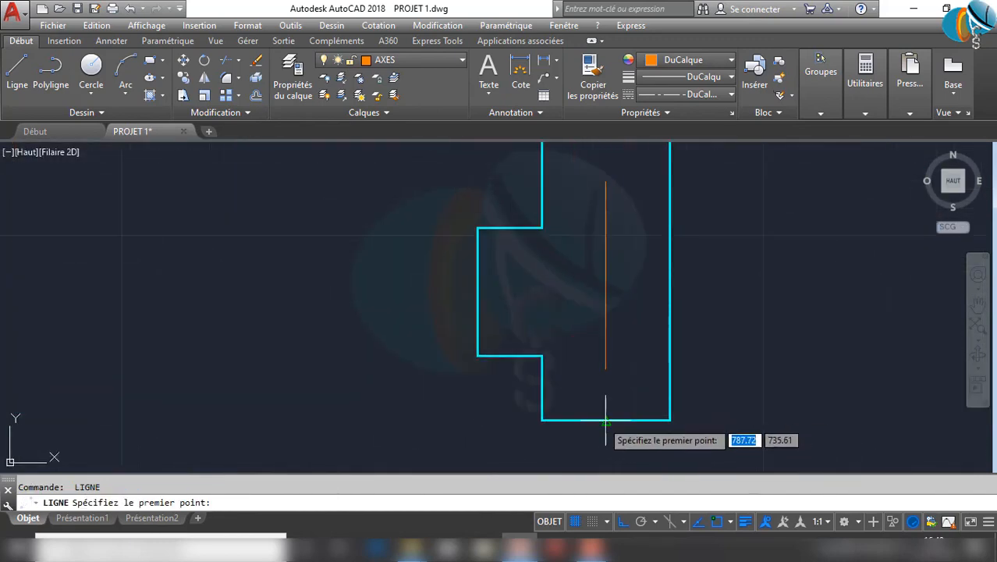
pyautogui.click(602, 421)
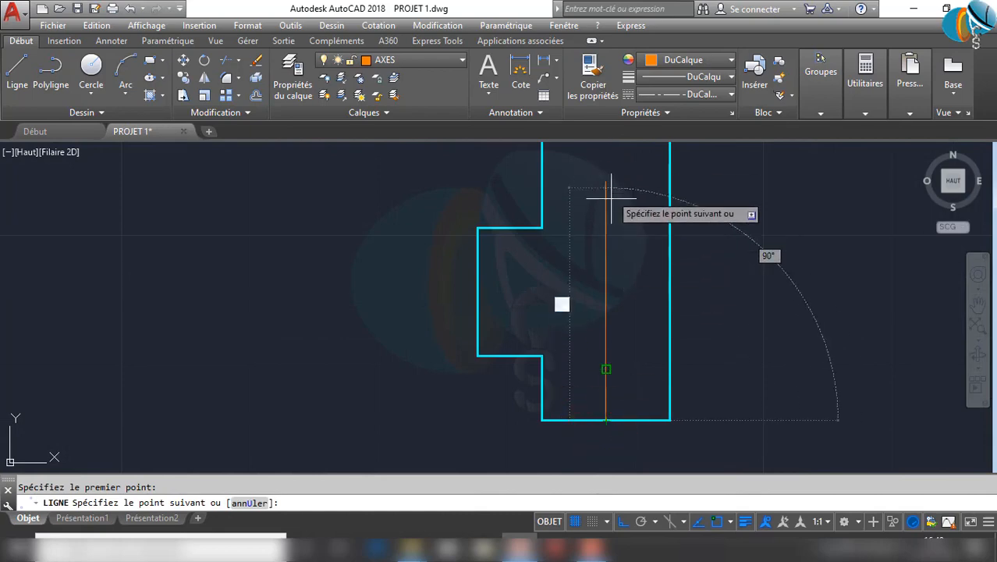
pyautogui.scroll(-6, 616, 258)
pyautogui.moveTo(618, 273); pyautogui.dragTo(610, 466, button='middle')
pyautogui.press('Escape')
# Draw a short line joining the upper ends of the two faces of the partition between the upper-left bedroom and the bathroom
pyautogui.scroll(-4, 575, 277)
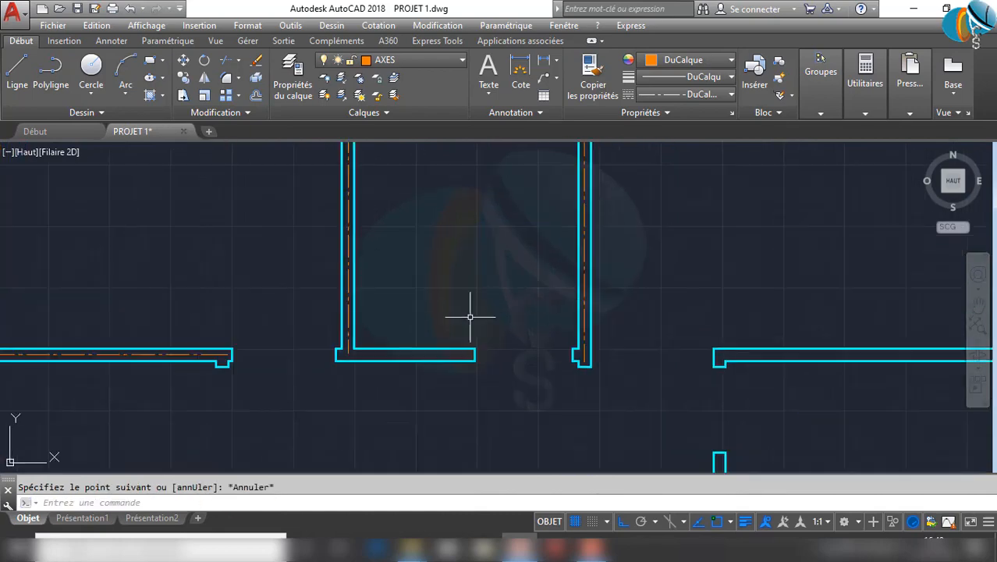
pyautogui.moveTo(355, 331)
pyautogui.mouseDown(button='middle')
pyautogui.moveTo(594, 340)
pyautogui.moveTo(606, 423)
pyautogui.mouseUp(button='middle')
pyautogui.scroll(4, 594, 340)
pyautogui.scroll(-6, 592, 343)
pyautogui.scroll(5, 592, 163)
pyautogui.scroll(-7, 596, 168)
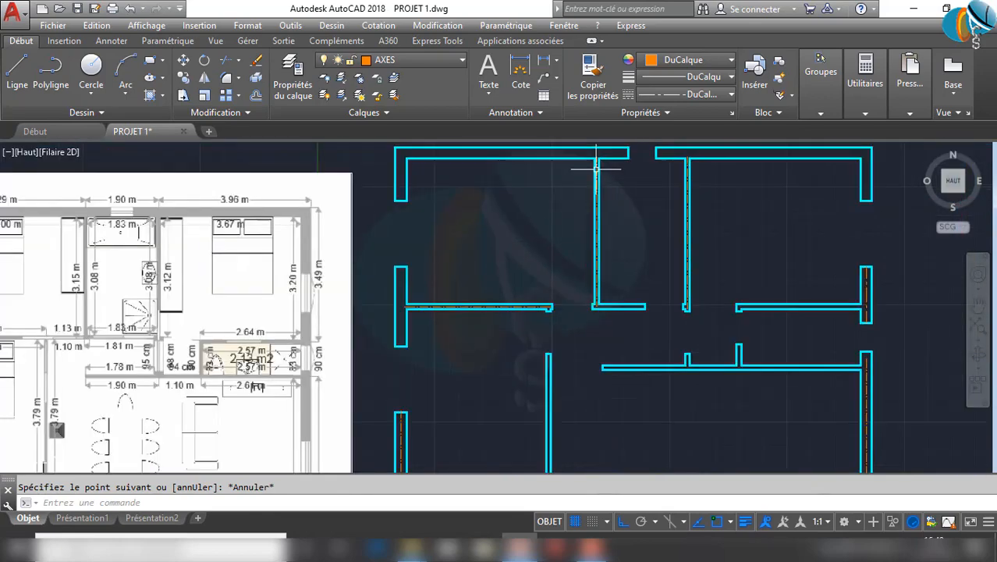
pyautogui.scroll(-2, 607, 393)
pyautogui.scroll(8, 602, 217)
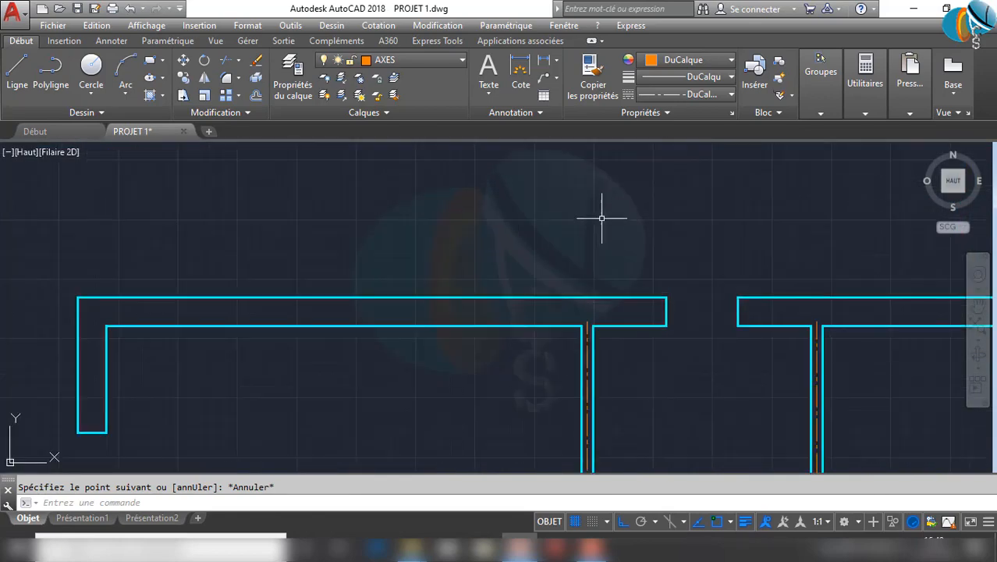
pyautogui.press('Return')
pyautogui.scroll(3, 590, 338)
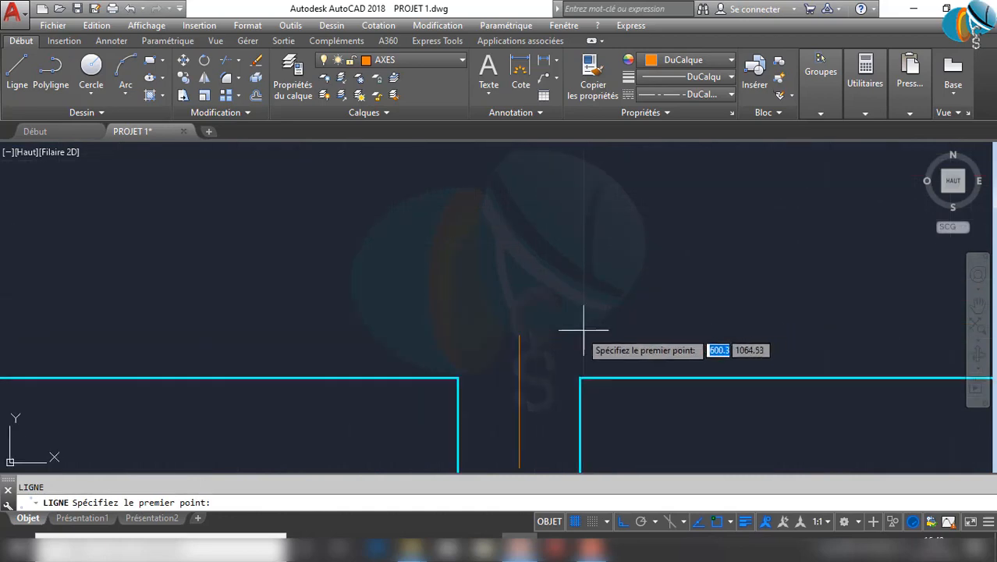
pyautogui.click(457, 379)
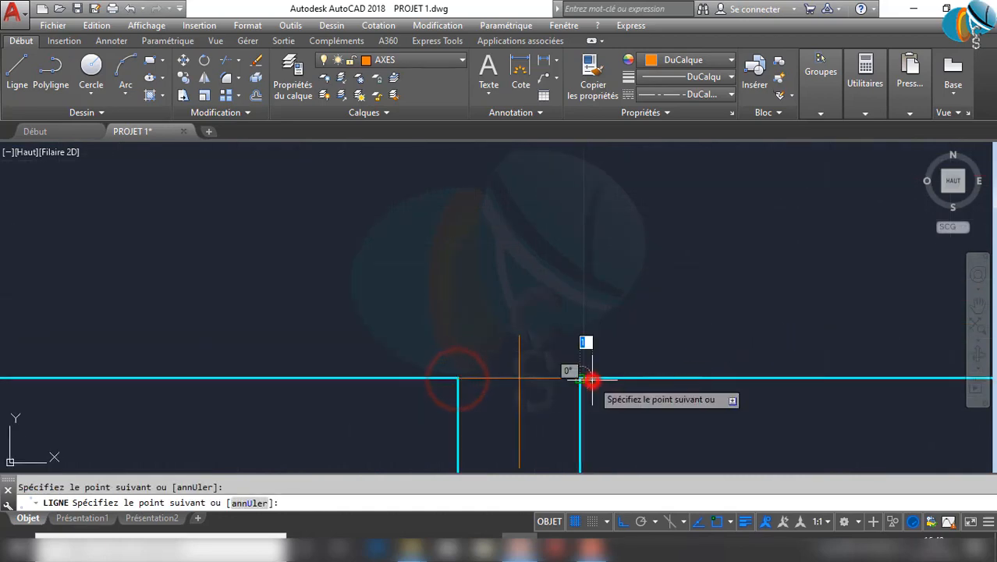
pyautogui.click(580, 379)
pyautogui.press('Return')
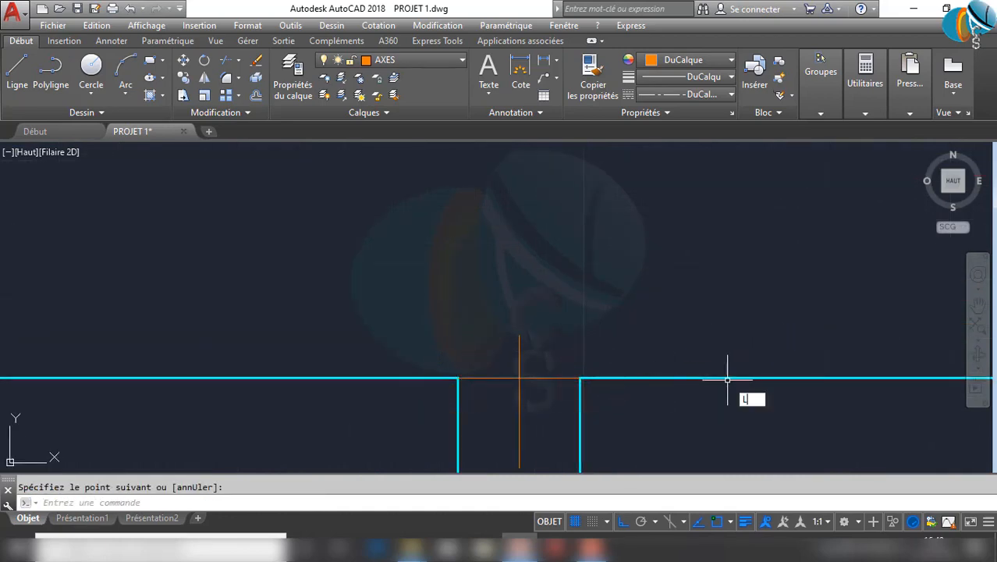
# Try to draw an axis line upward from the midpoint of the short line atop the upper-left bedroom–bathroom partition, then undo it
pyautogui.press('Return')
pyautogui.click(518, 380)
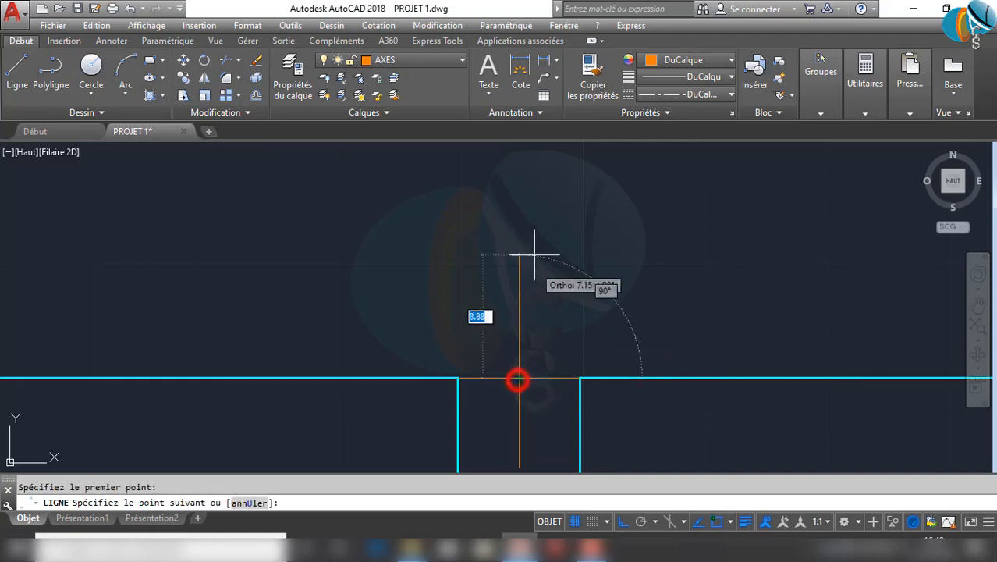
pyautogui.scroll(-4, 534, 234)
pyautogui.click(531, 191)
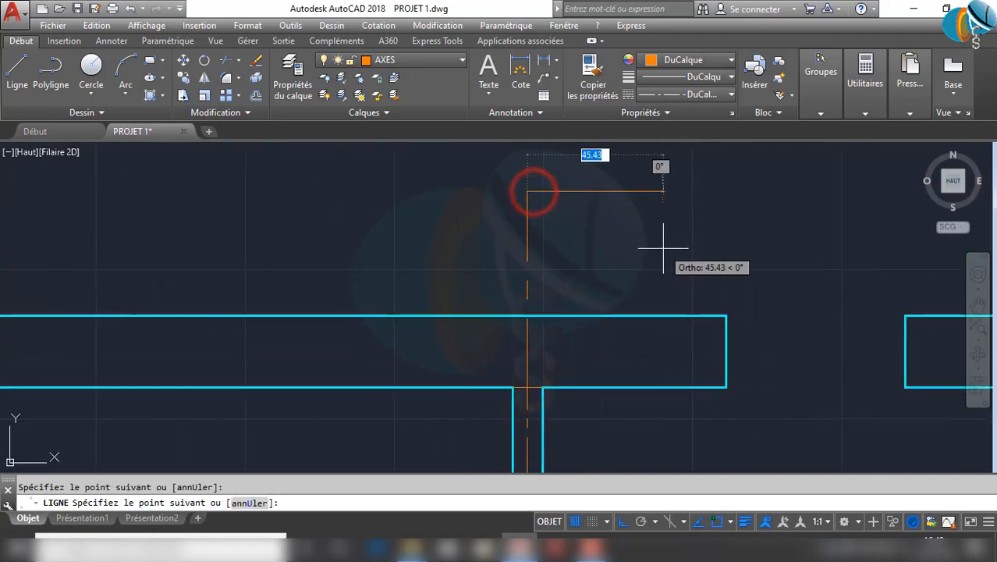
pyautogui.press('Return')
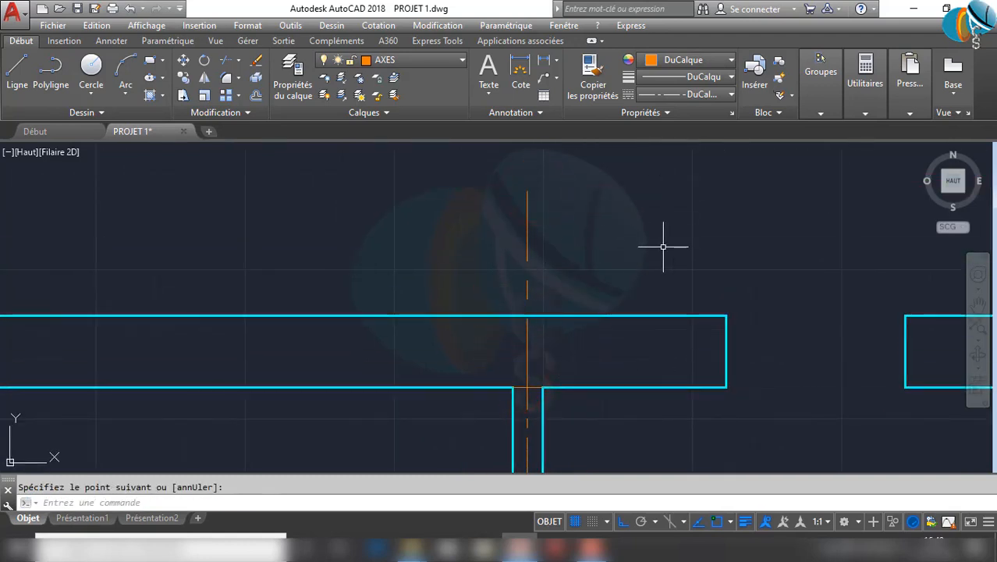
pyautogui.hotkey('ctrl', 'z')
pyautogui.scroll(-4, 648, 265)
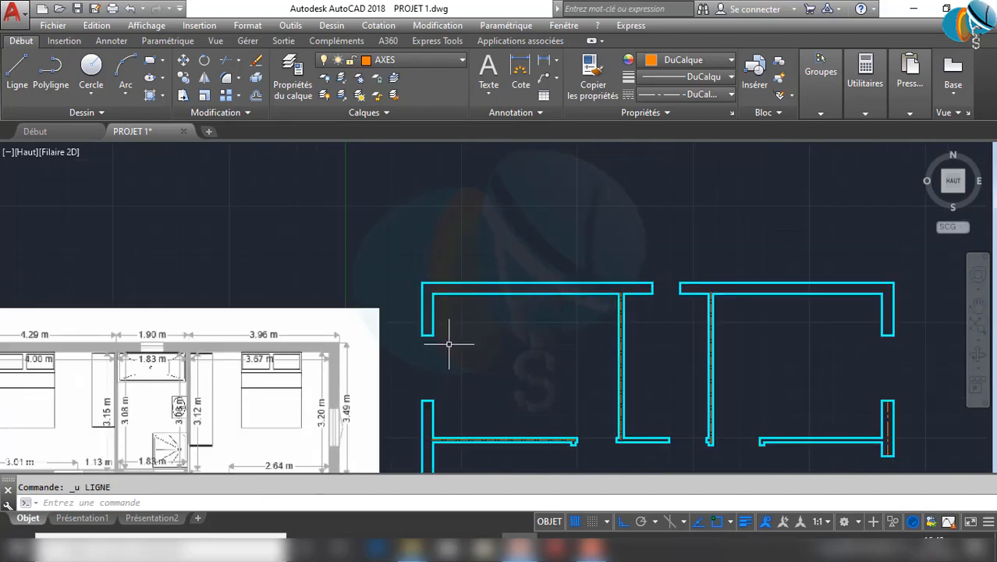
# Try an axis line from the end midpoint of the upper-left bedroom's left exterior wall stub up past the top wall, then undo it
pyautogui.scroll(3, 448, 343)
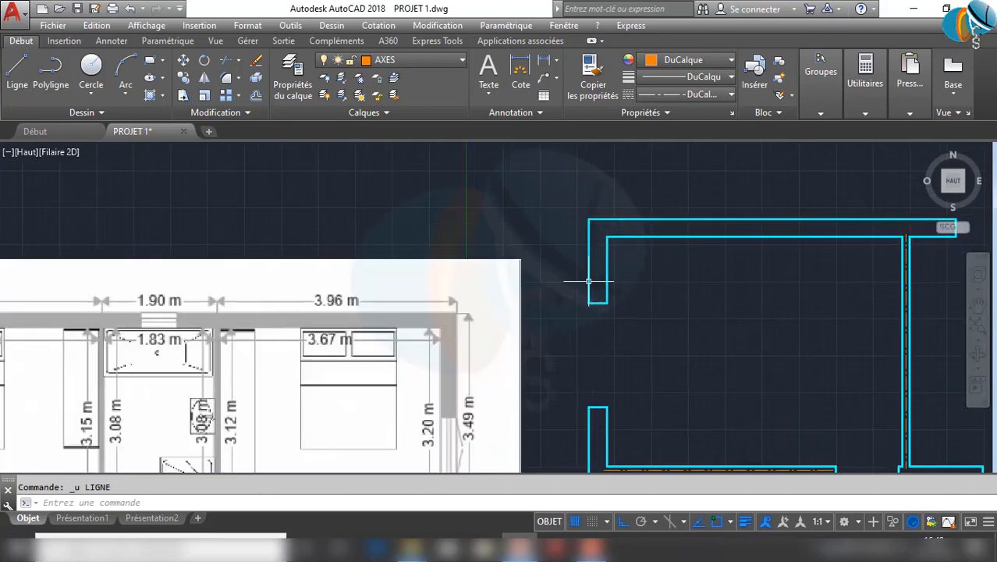
pyautogui.scroll(3, 588, 280)
pyautogui.press('Return')
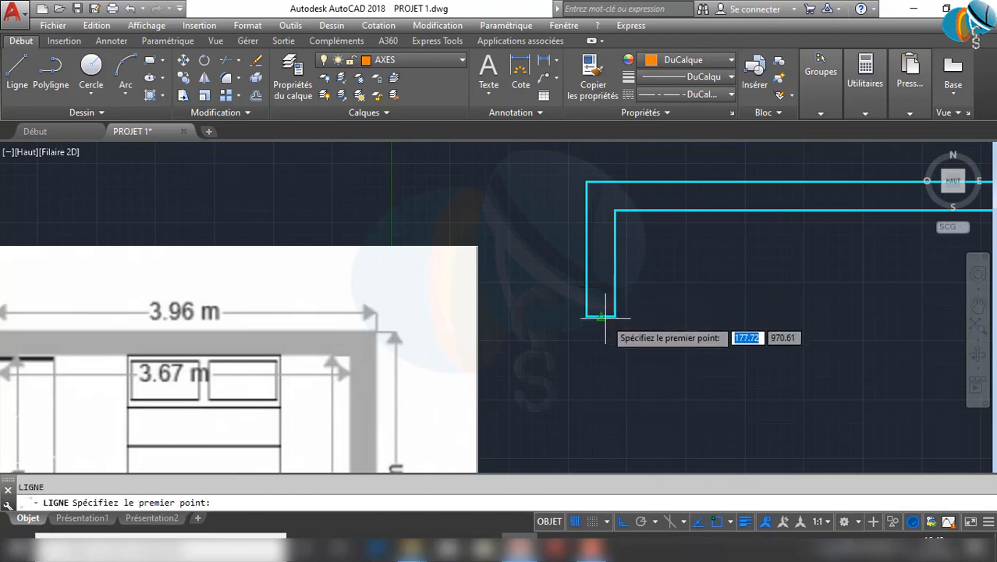
pyautogui.click(600, 316)
pyautogui.click(608, 144)
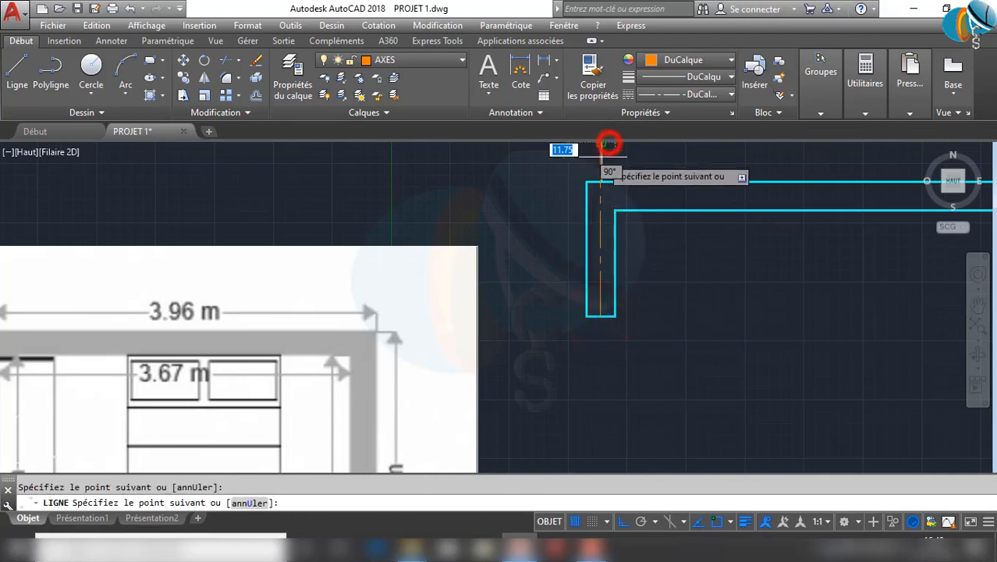
pyautogui.press('Escape')
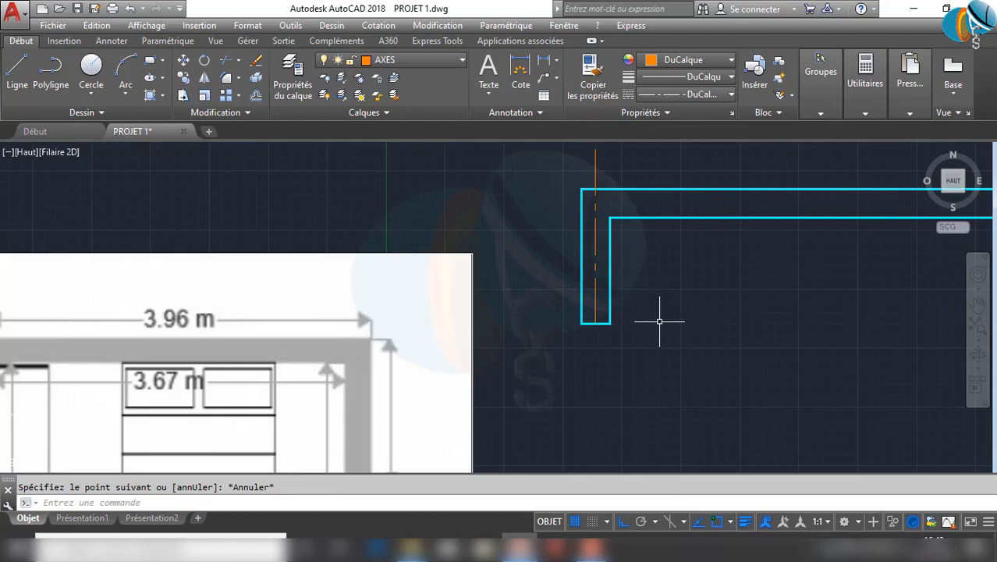
pyautogui.hotkey('ctrl', 'z')
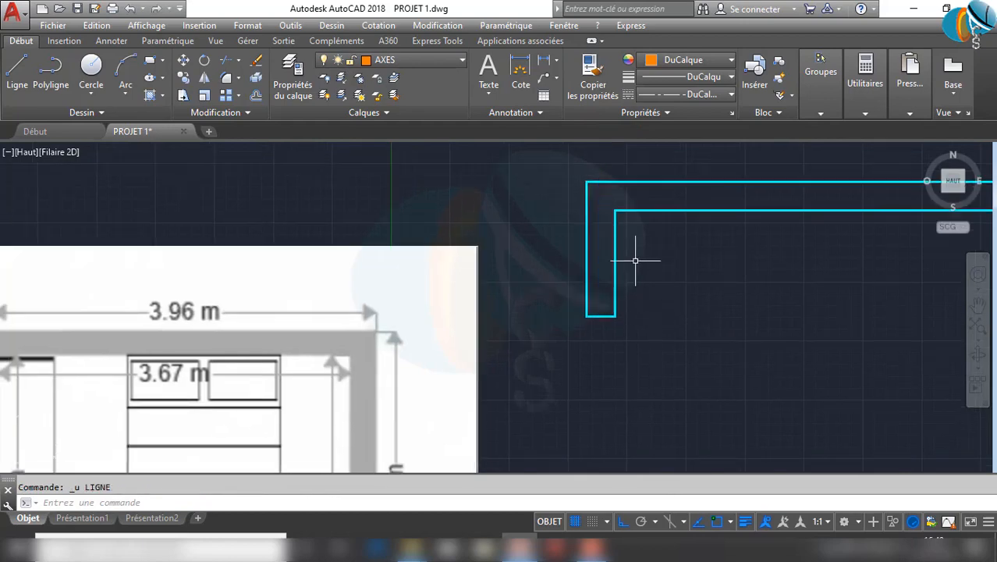
# Draw a short line across the left exterior wall at the inner corner of the upper-left bedroom
pyautogui.scroll(-3, 635, 260)
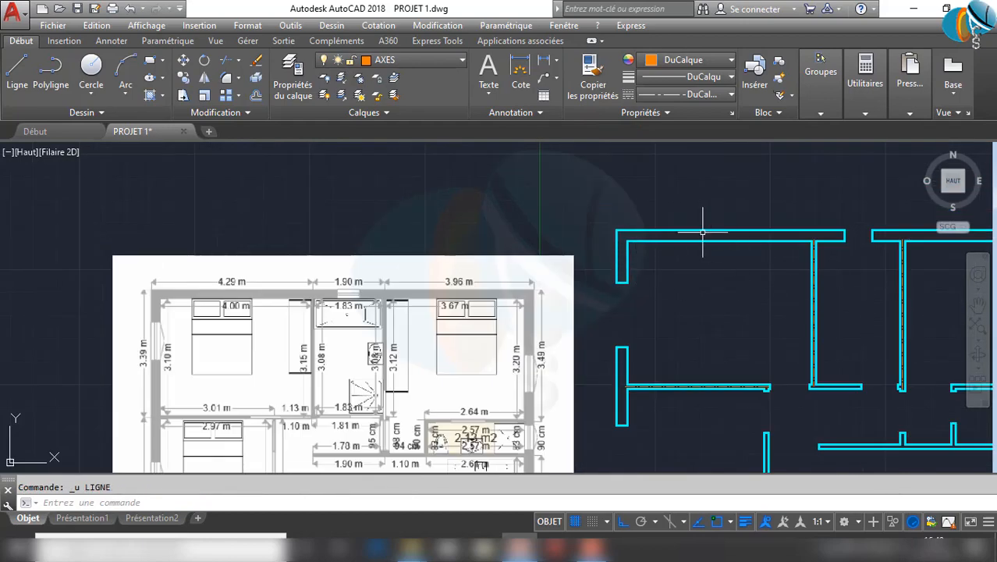
pyautogui.scroll(6, 634, 218)
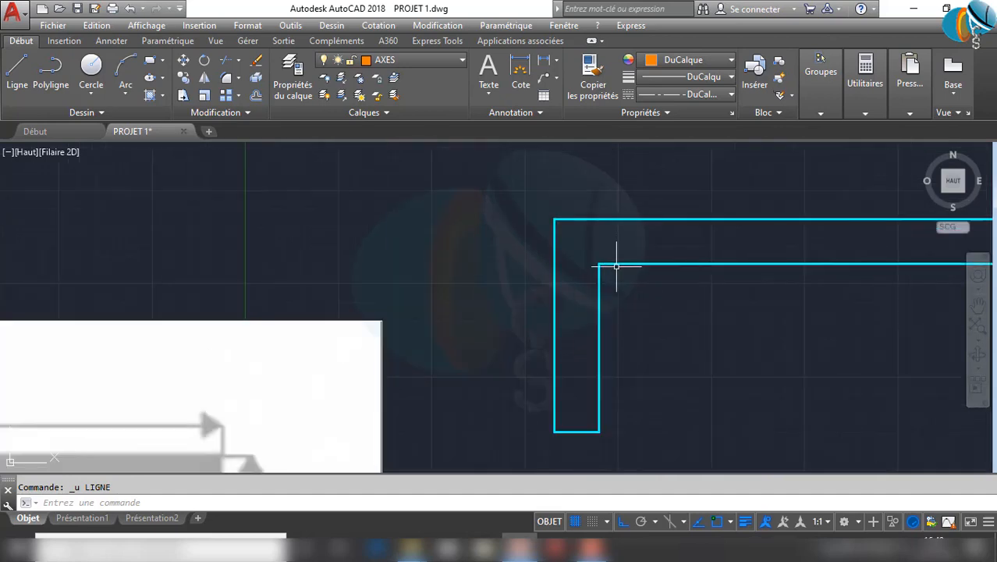
pyautogui.press('Escape')
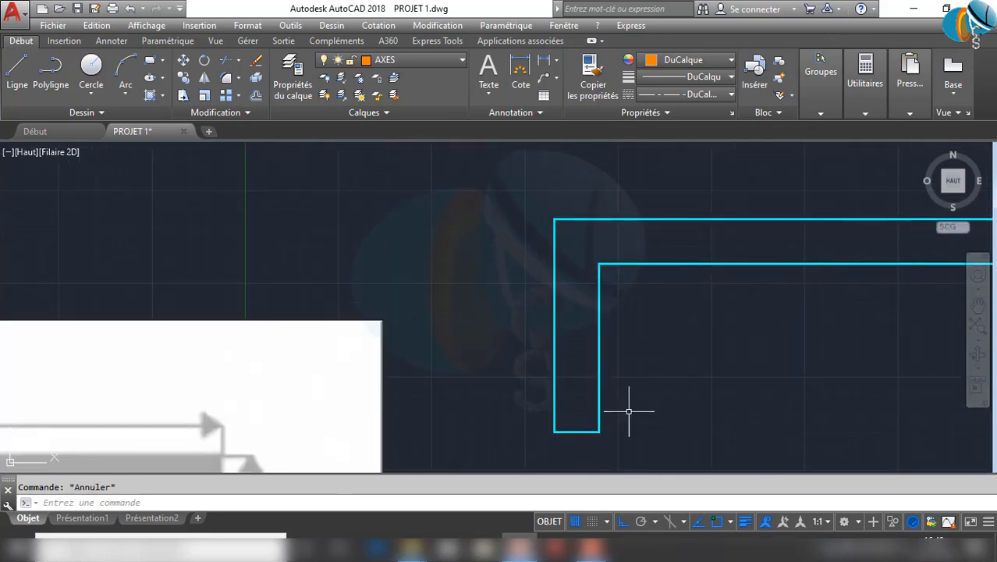
pyautogui.write('l')
pyautogui.press('Return')
pyautogui.click(599, 265)
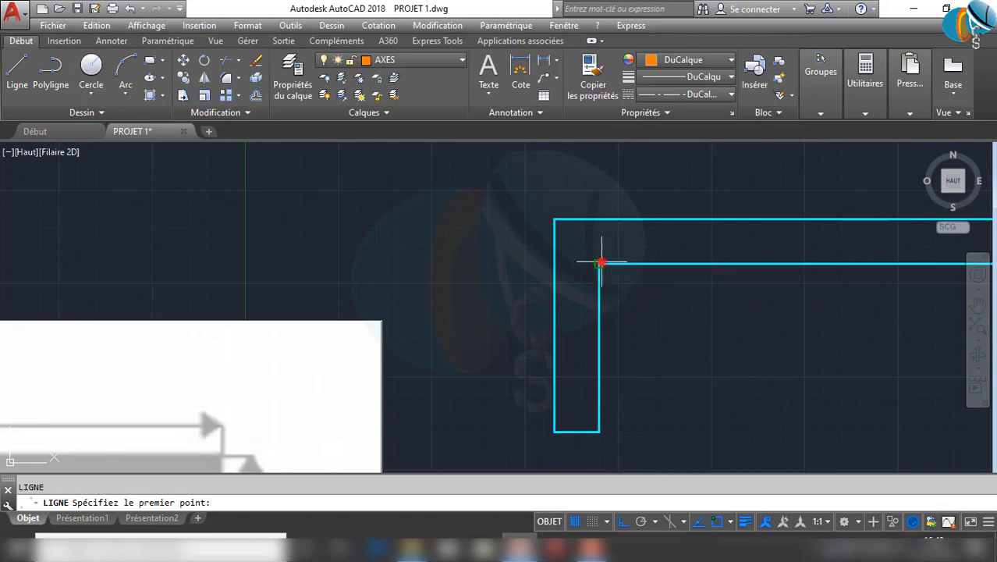
pyautogui.click(553, 265)
pyautogui.press('Return')
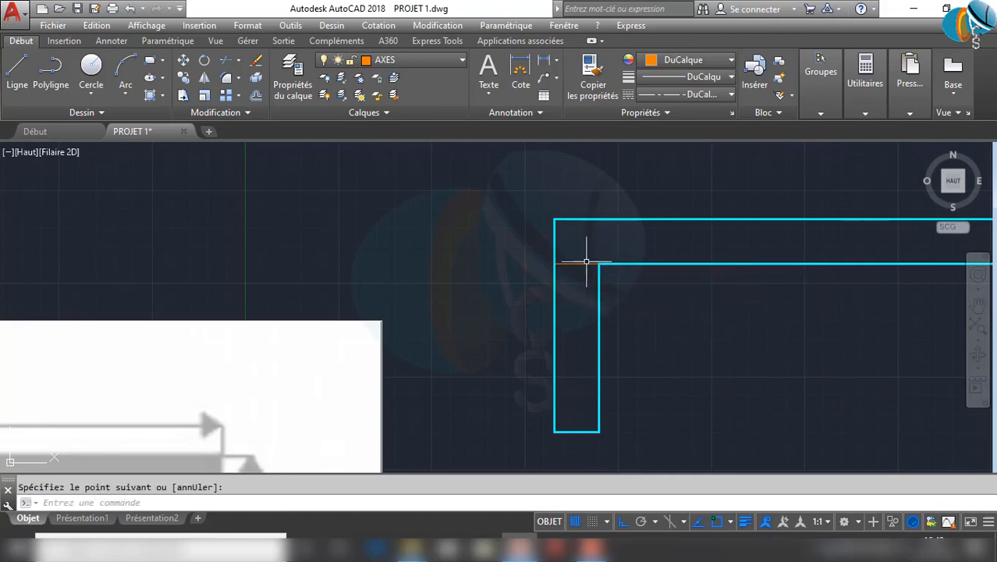
# Draw an axis line from the midpoint of the short corner line straight down past the end of the left exterior wall stub
pyautogui.press('Return')
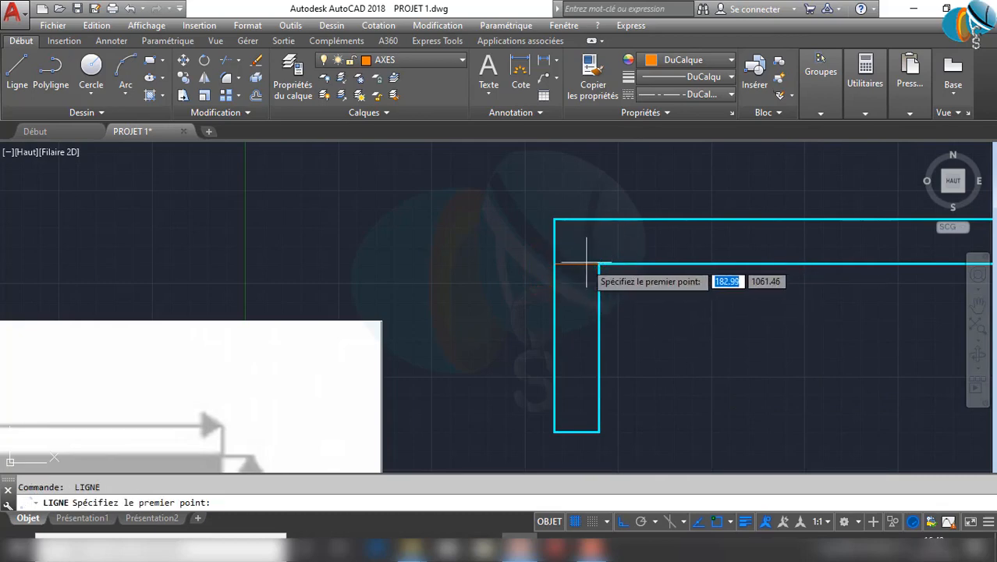
pyautogui.click(577, 266)
pyautogui.moveTo(589, 455); pyautogui.dragTo(606, 311, button='middle')
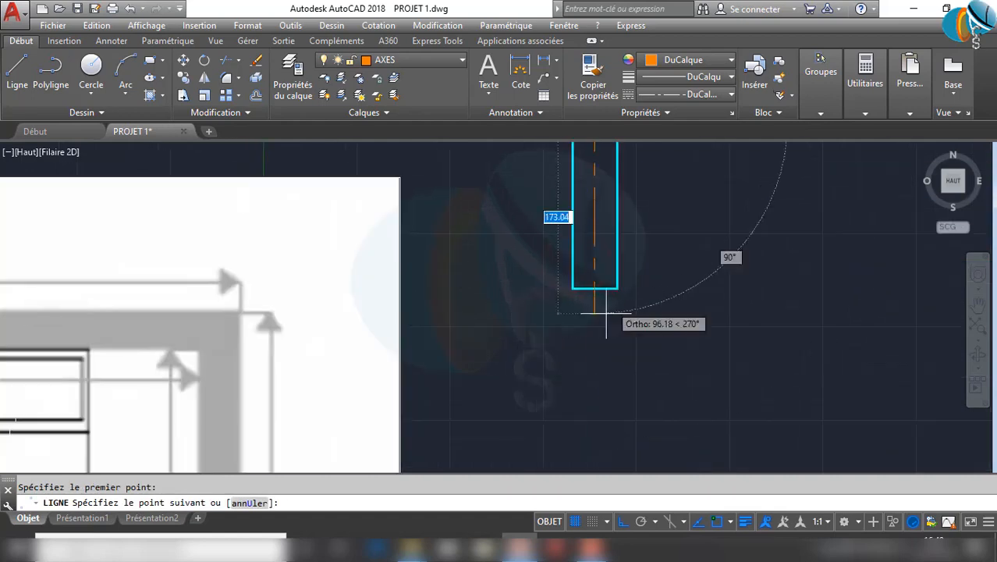
pyautogui.click(585, 391)
pyautogui.press('Escape')
# Delete the short corner line and the axis line in the upper-left exterior wall stub
pyautogui.scroll(-4, 616, 351)
pyautogui.moveTo(616, 351); pyautogui.dragTo(617, 348, button='middle')
pyautogui.scroll(4, 601, 306)
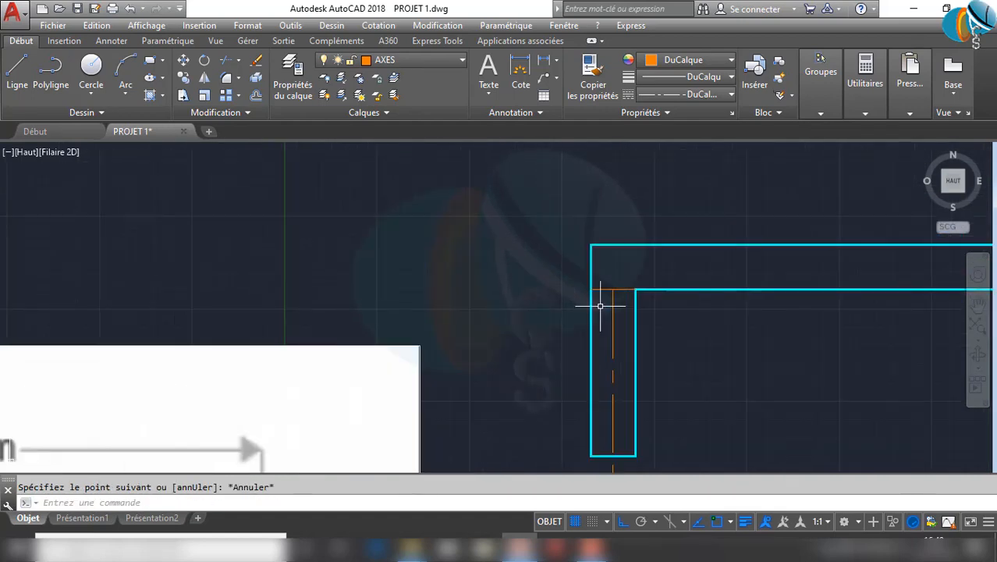
pyautogui.click(602, 287)
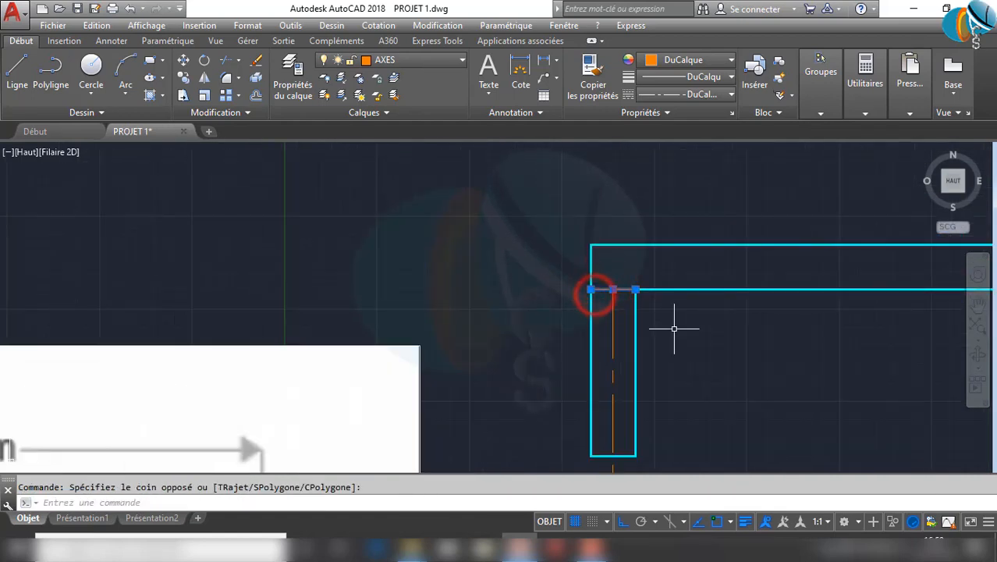
pyautogui.press('Delete')
pyautogui.scroll(-2, 622, 320)
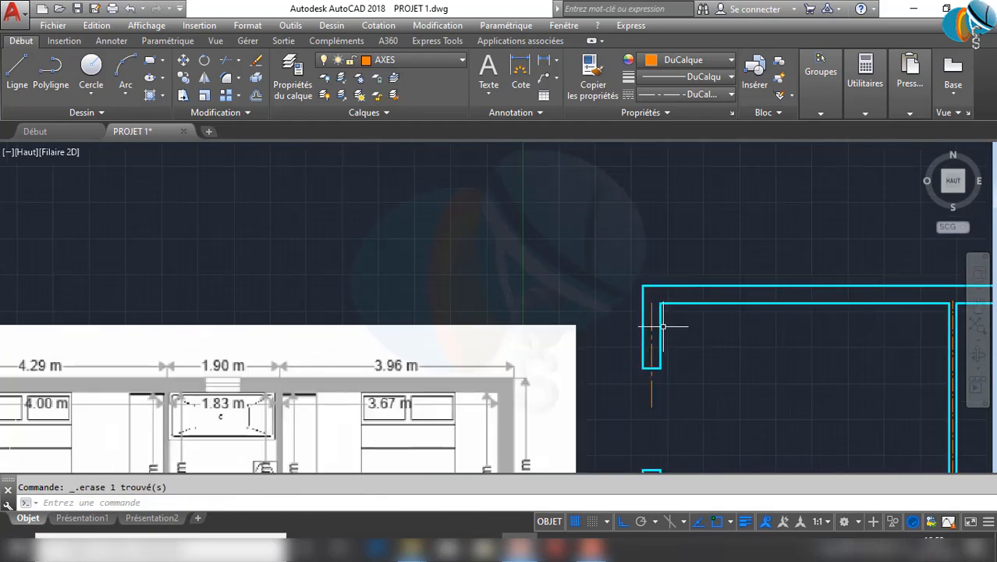
pyautogui.click(665, 419)
pyautogui.click(595, 383)
pyautogui.press('Delete')
pyautogui.scroll(-5, 637, 316)
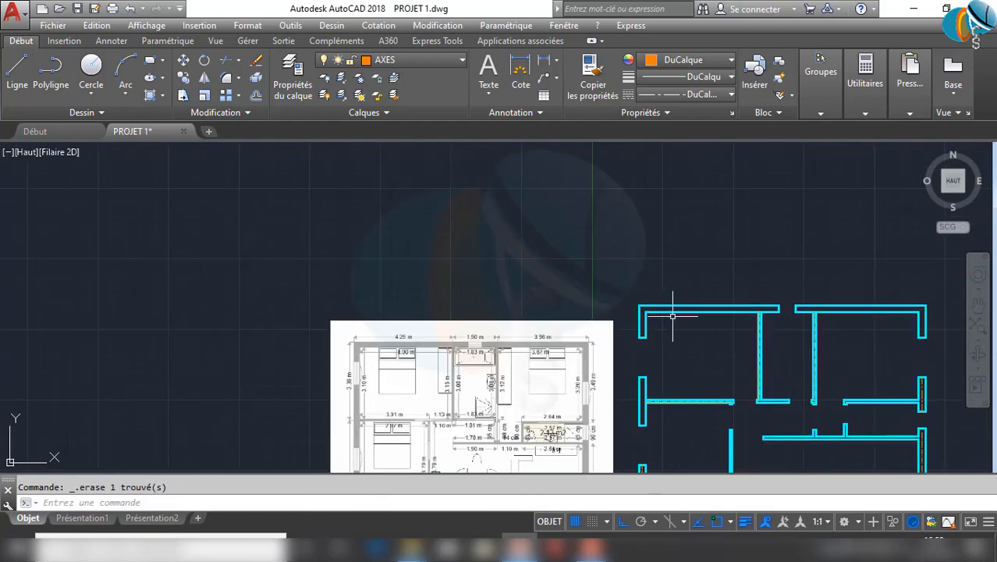
# Select all objects similar to the centerline in the left exterior wall segment of the middle-left bedroom
pyautogui.moveTo(672, 315); pyautogui.dragTo(689, 176, button='middle')
pyautogui.scroll(2, 845, 308)
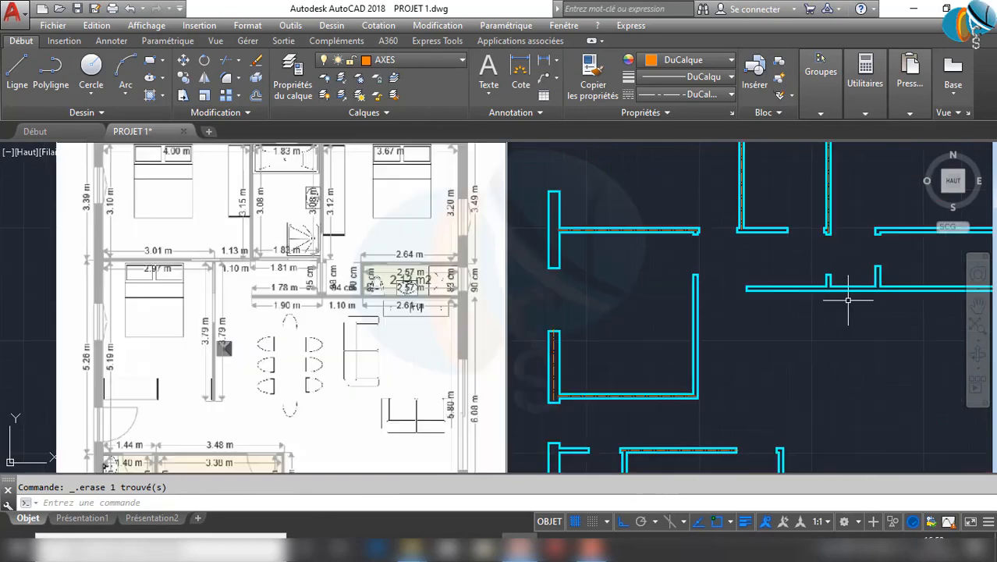
pyautogui.scroll(-3, 833, 295)
pyautogui.scroll(3, 757, 255)
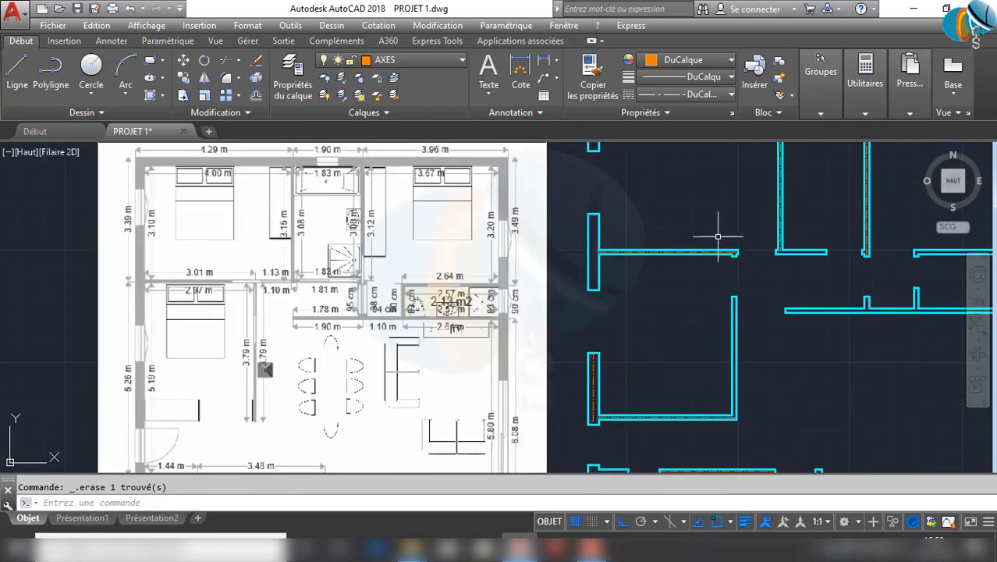
pyautogui.scroll(-4, 717, 212)
pyautogui.scroll(6, 659, 283)
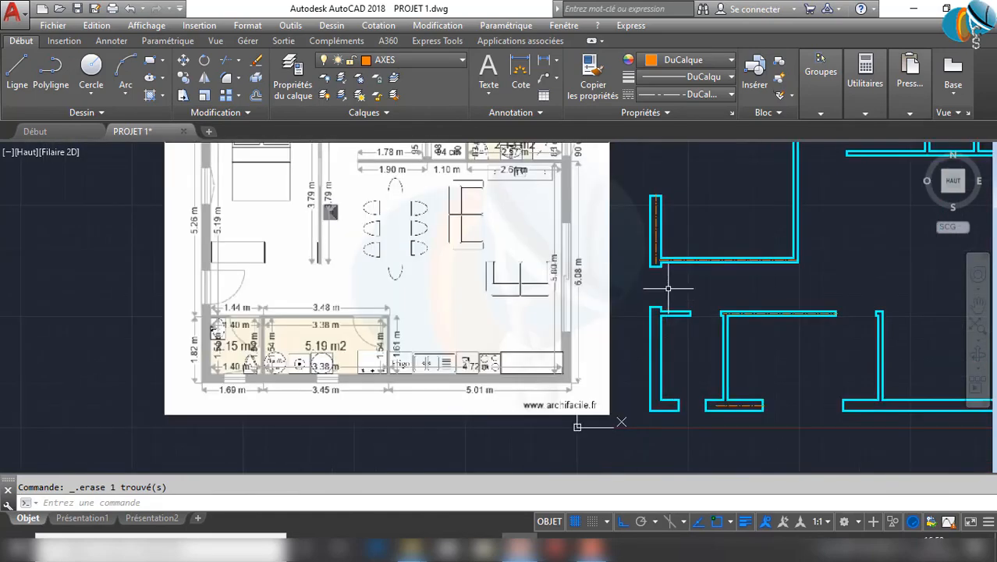
pyautogui.scroll(-2, 681, 248)
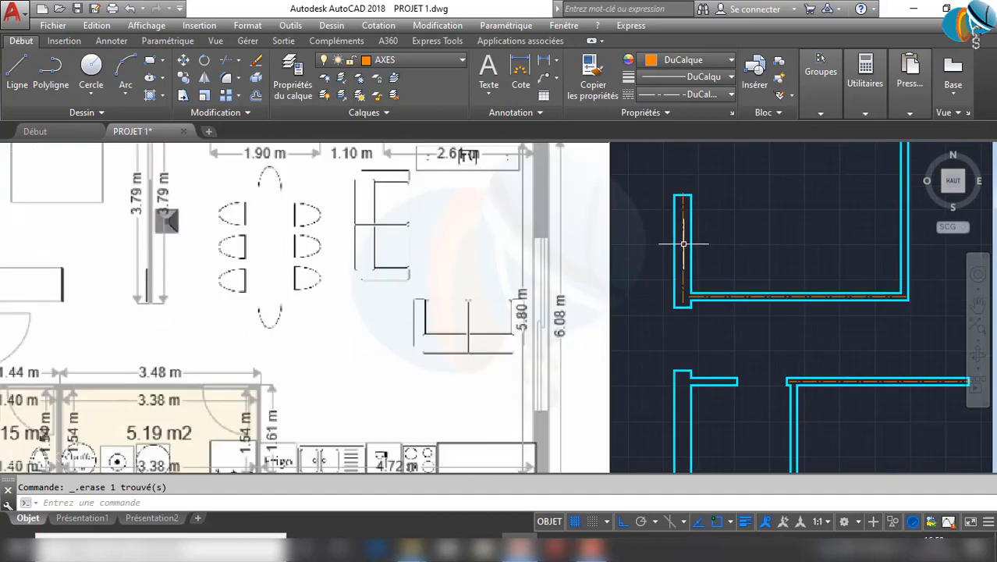
pyautogui.scroll(-2, 749, 369)
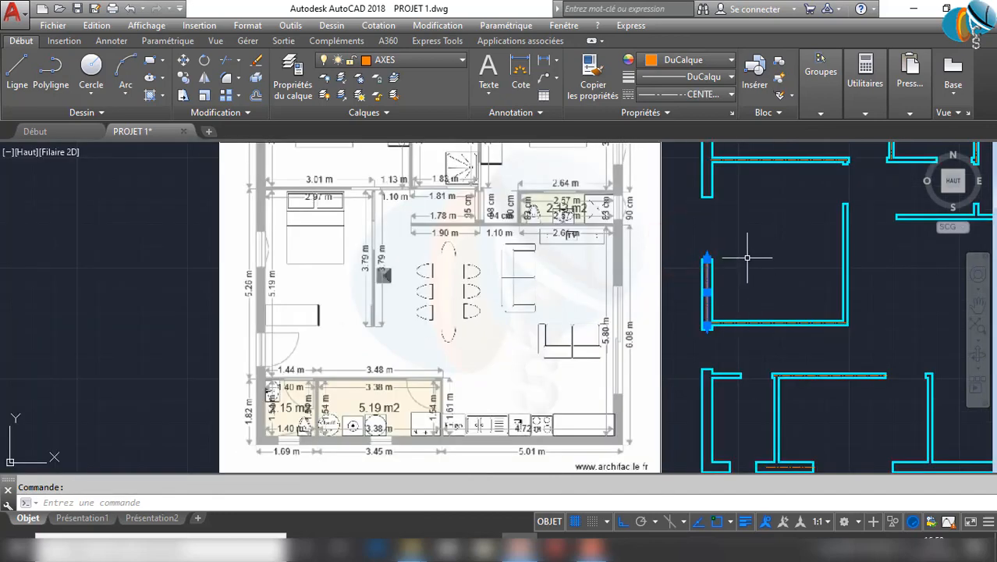
pyautogui.rightClick(746, 258)
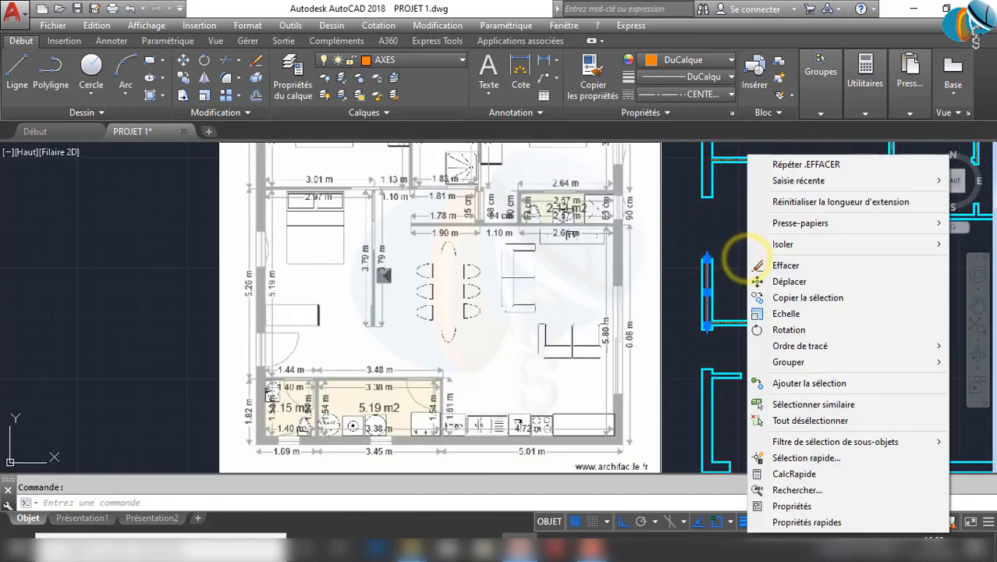
pyautogui.click(785, 404)
# Examine the selected centerlines across the plan and look for axis lines left out of the selection
pyautogui.scroll(-5, 778, 395)
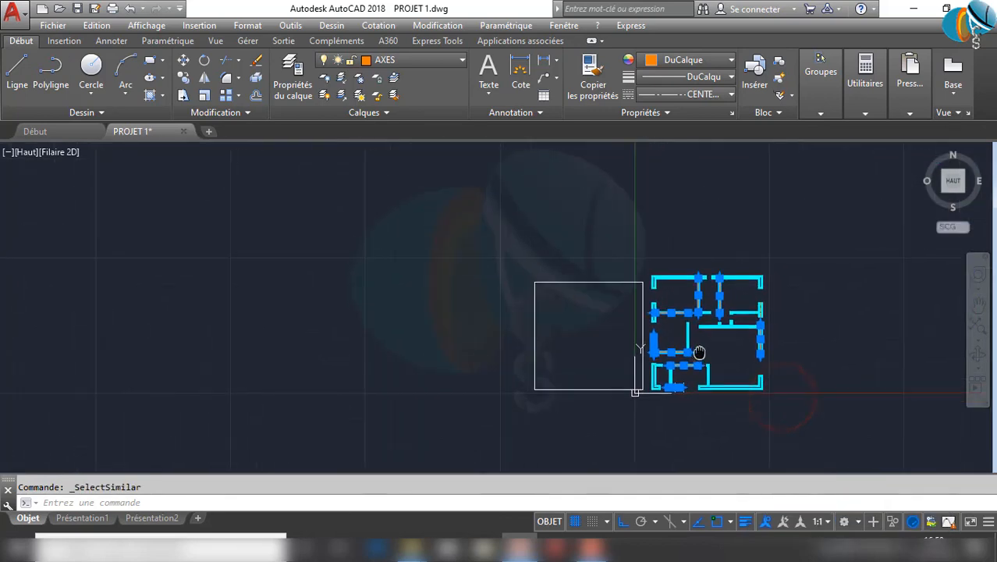
pyautogui.scroll(4, 718, 296)
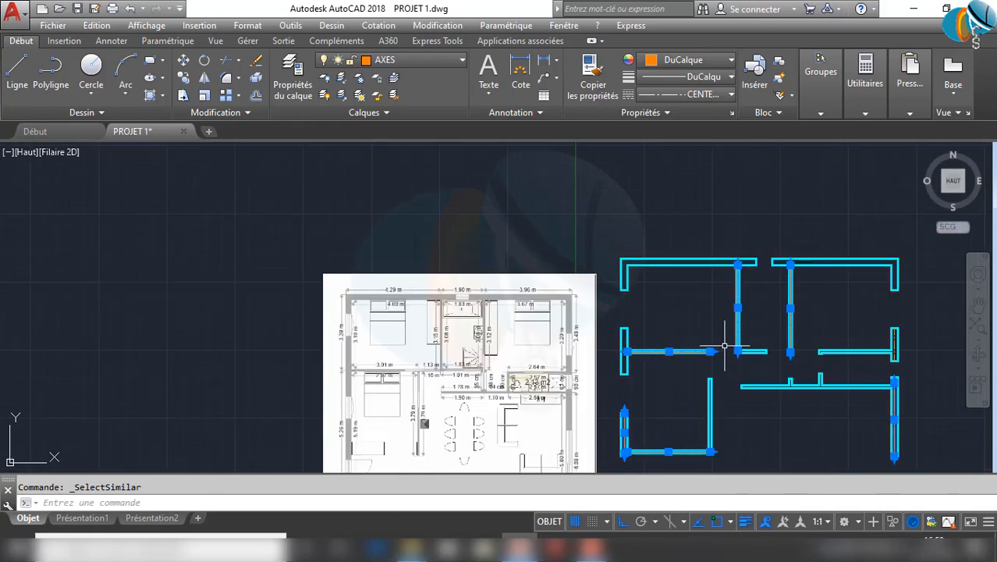
pyautogui.moveTo(805, 412); pyautogui.dragTo(640, 364, button='middle')
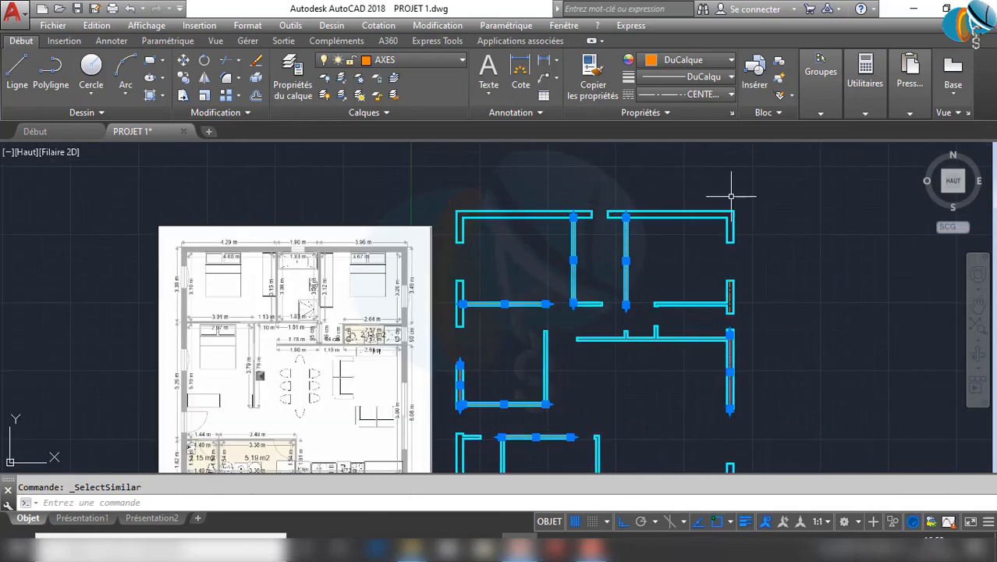
pyautogui.scroll(4, 733, 390)
pyautogui.moveTo(712, 262); pyautogui.dragTo(711, 424, button='middle')
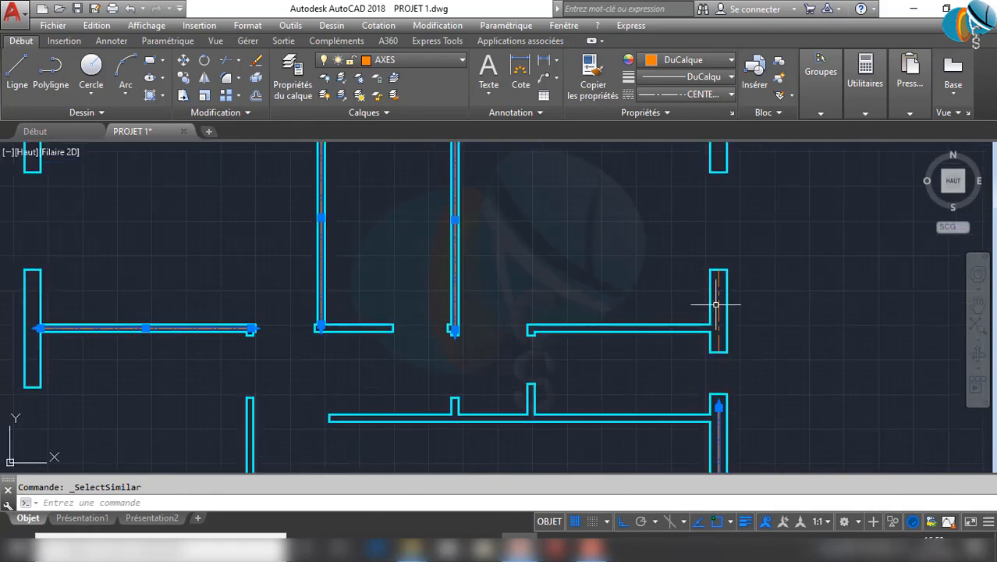
# Delete the plain axis line in the right exterior wall segment below the upper-right bedroom's window opening
pyautogui.press('Escape')
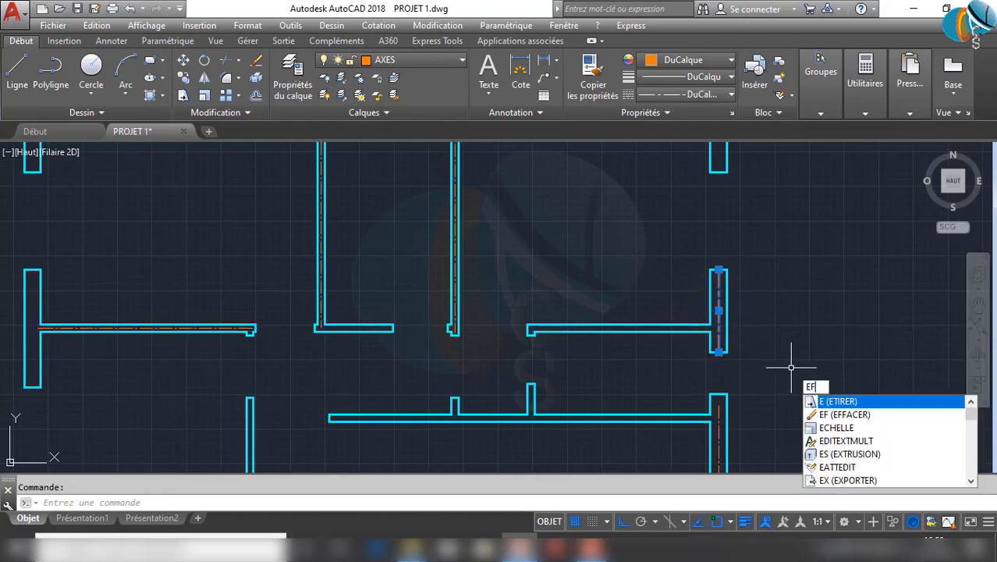
pyautogui.write('FACER')
pyautogui.press('Return')
# Select all objects similar to the right exterior wall's centerline beside the living room and check which walls lack one
pyautogui.scroll(-2, 752, 362)
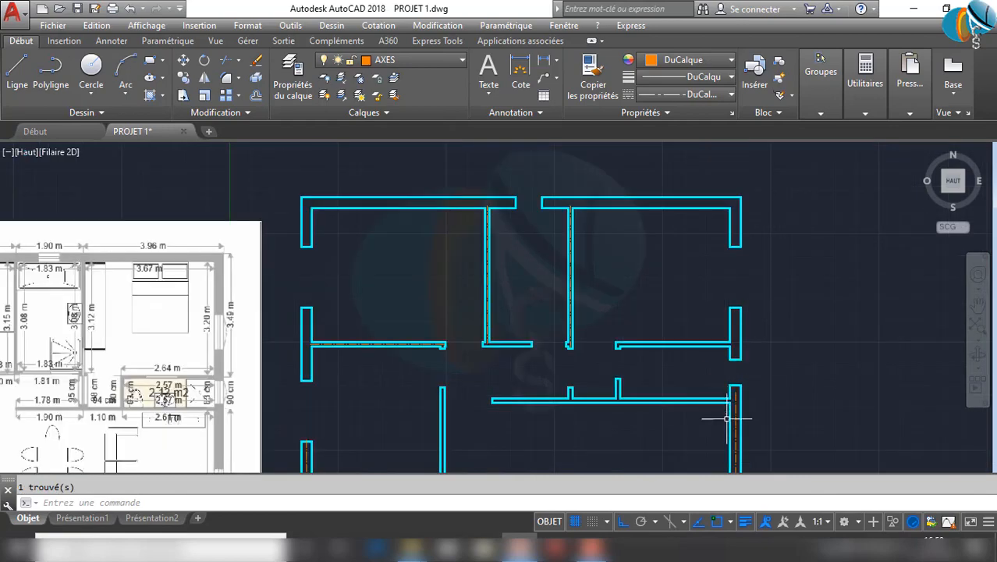
pyautogui.scroll(3, 726, 419)
pyautogui.rightClick(826, 317)
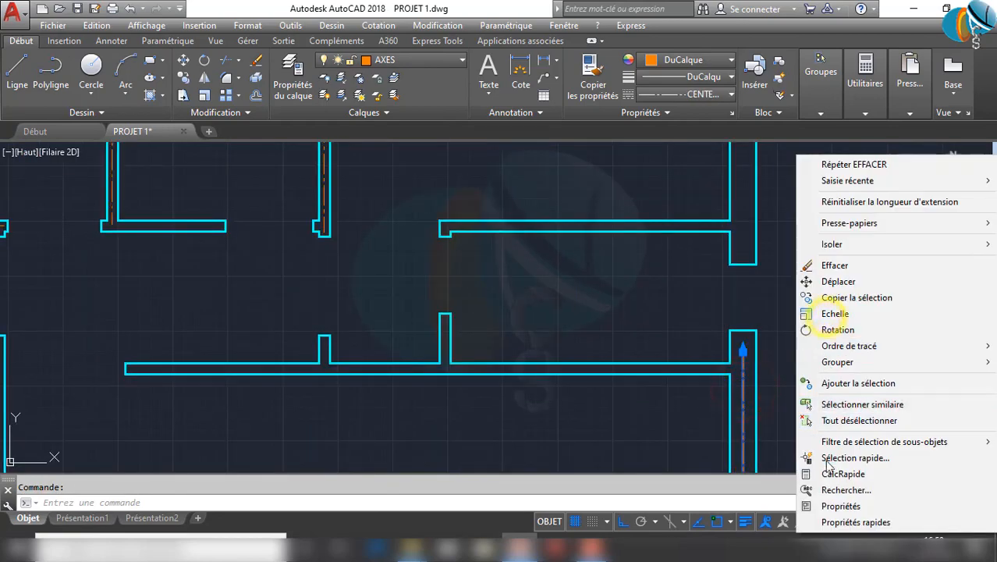
pyautogui.click(827, 402)
pyautogui.scroll(-3, 756, 387)
pyautogui.moveTo(735, 387); pyautogui.dragTo(764, 247, button='middle')
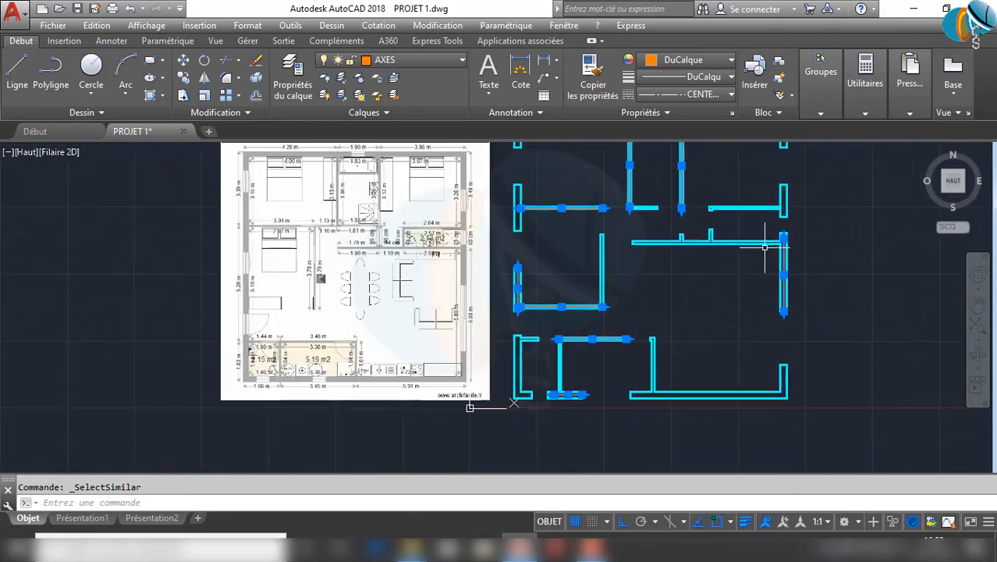
pyautogui.scroll(3, 566, 421)
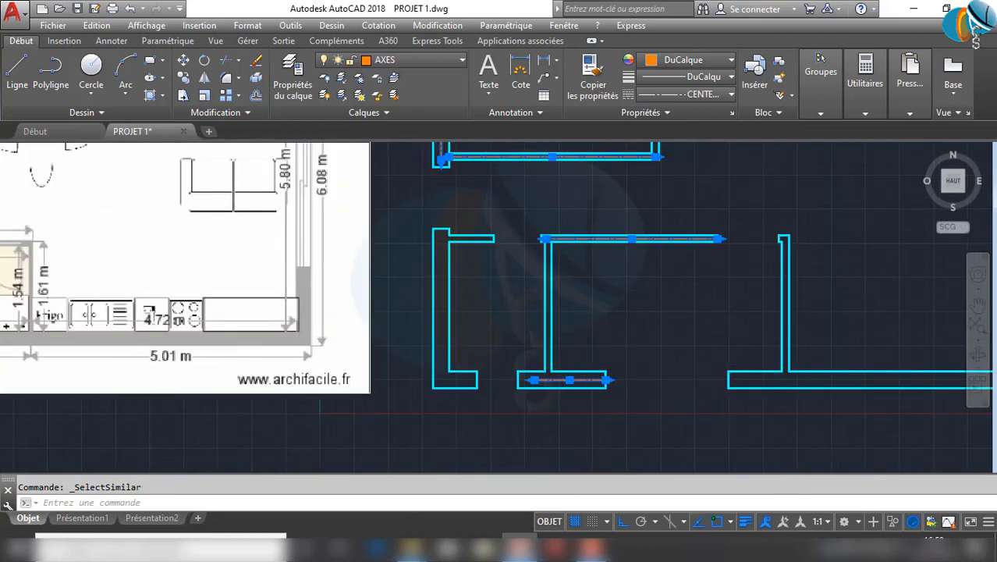
# Clear the centerline selection and move the reference image farther to the left, away from the floor plan
pyautogui.scroll(-5, 671, 437)
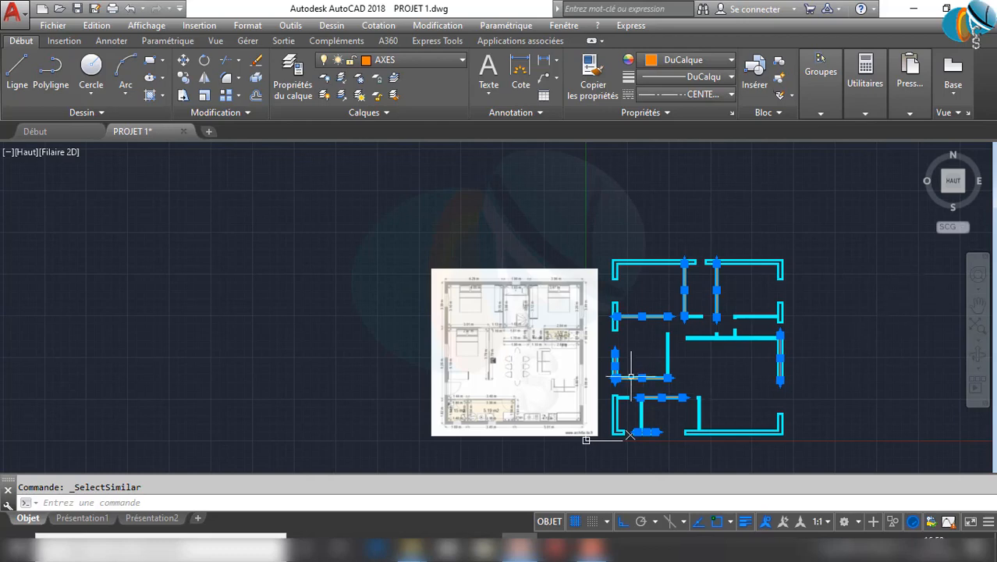
pyautogui.click(568, 350)
pyautogui.press('Escape')
pyautogui.click(474, 285)
pyautogui.click(365, 313)
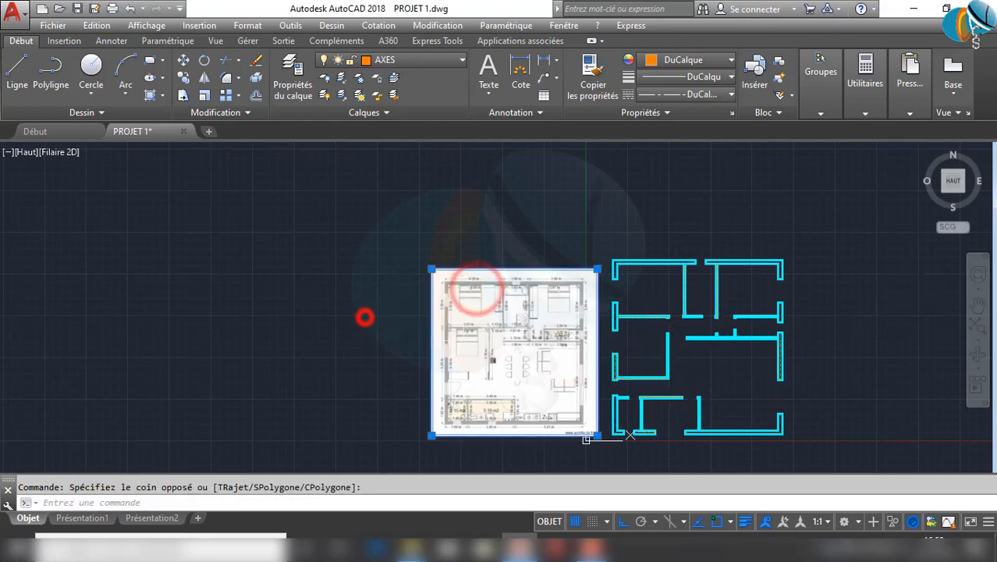
pyautogui.write('DE')
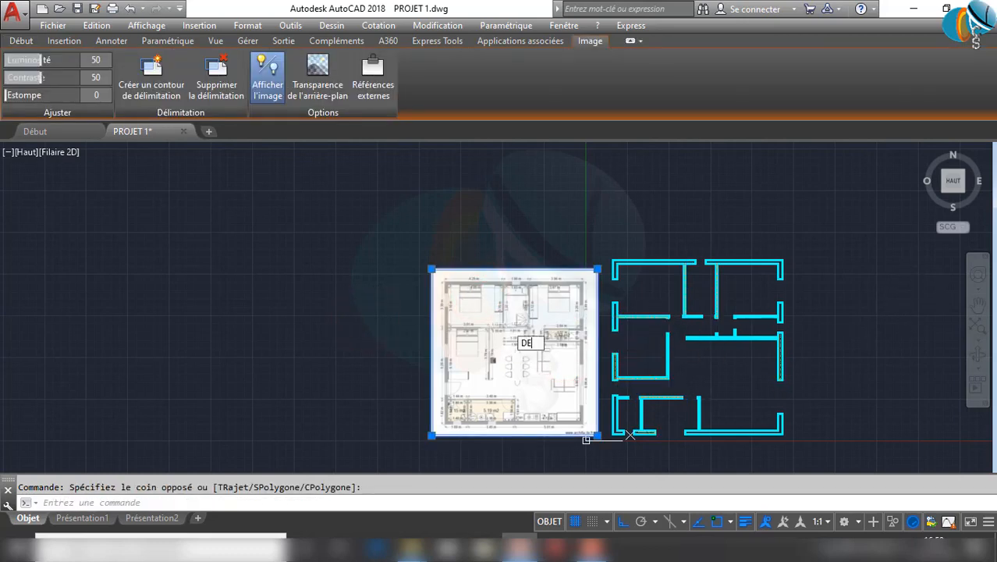
pyautogui.write('PLACER')
pyautogui.press('Return')
pyautogui.click(547, 234)
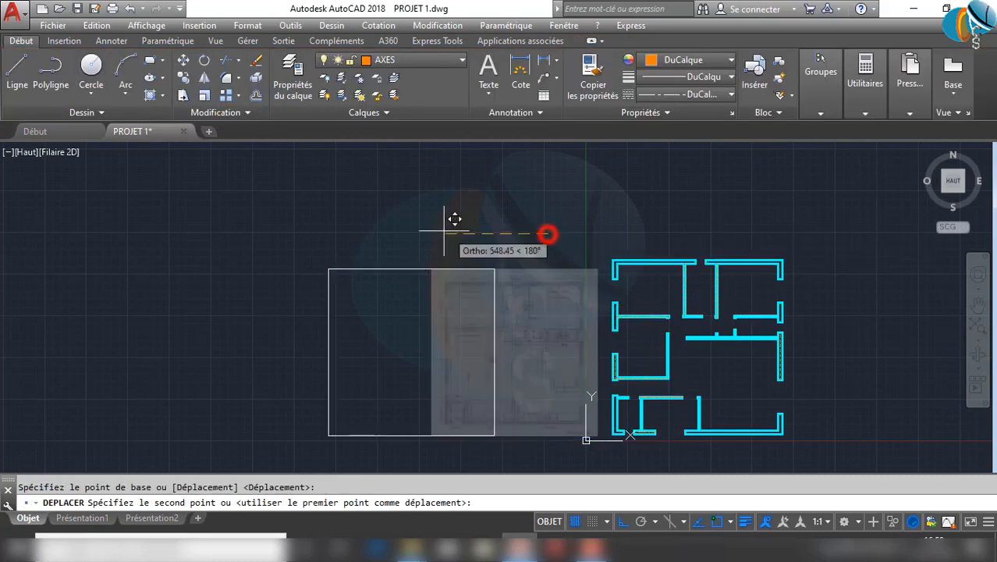
pyautogui.click(400, 229)
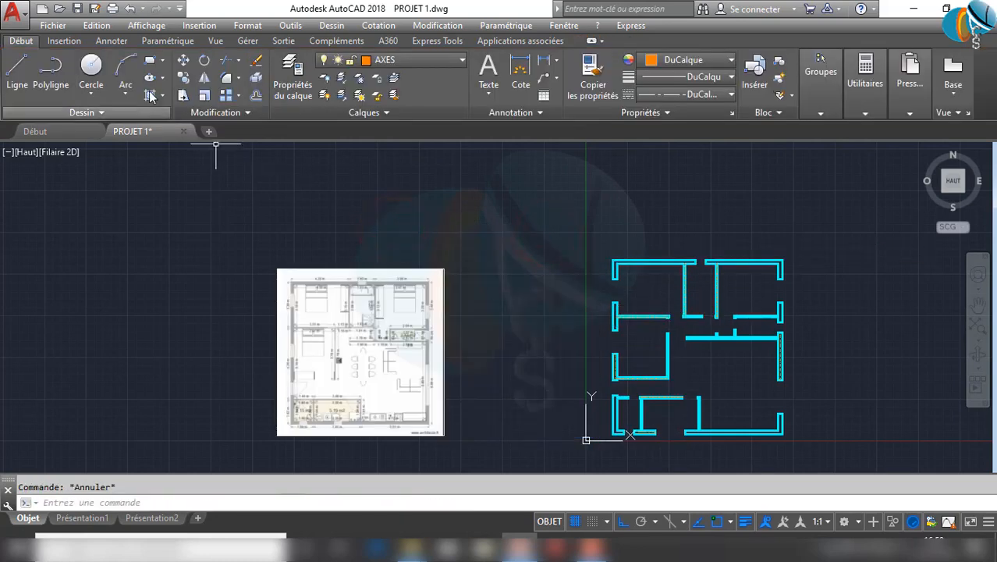
pyautogui.moveTo(734, 336); pyautogui.dragTo(652, 287, button='middle')
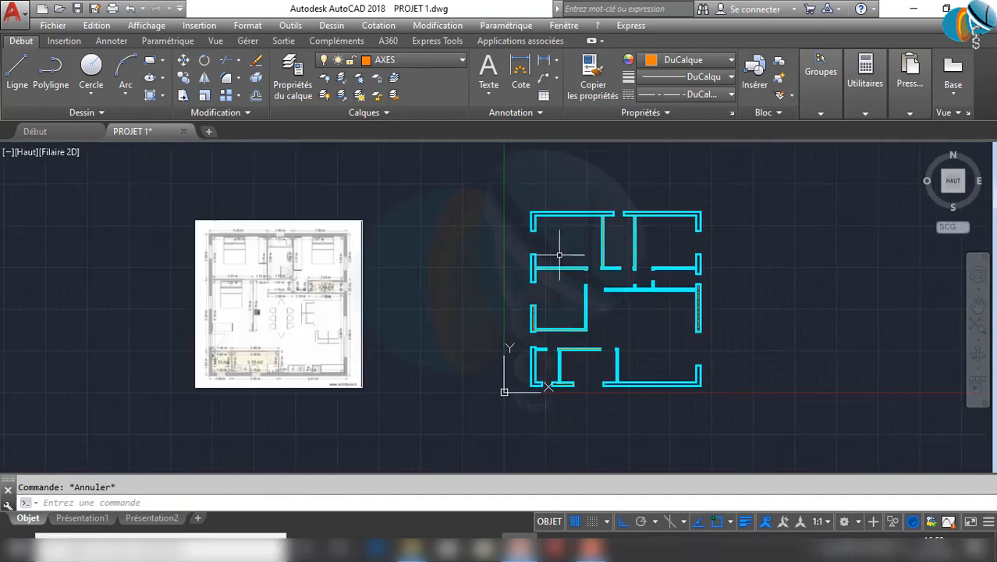
pyautogui.press('Return')
pyautogui.scroll(3, 519, 200)
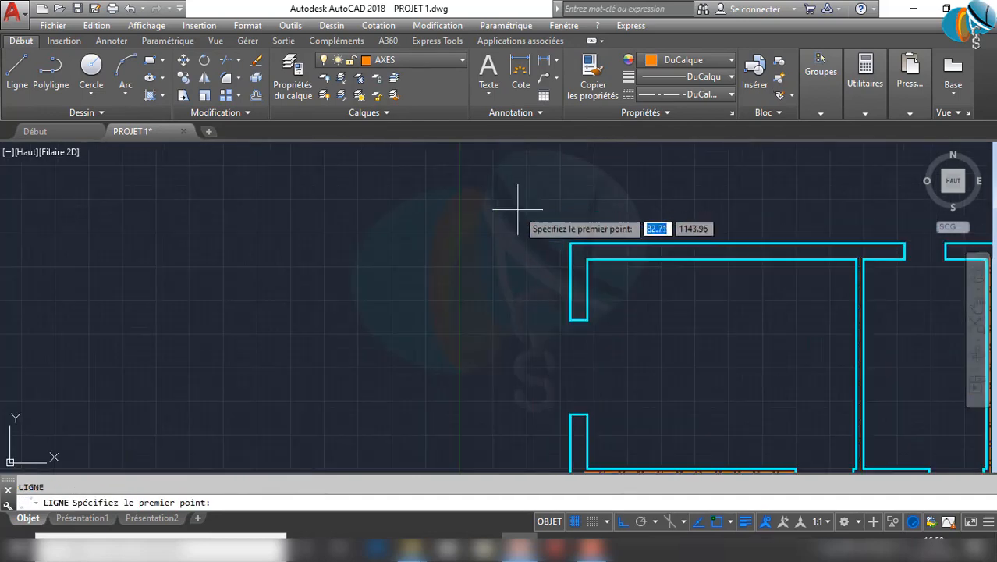
pyautogui.scroll(-2, 568, 328)
pyautogui.press('Escape')
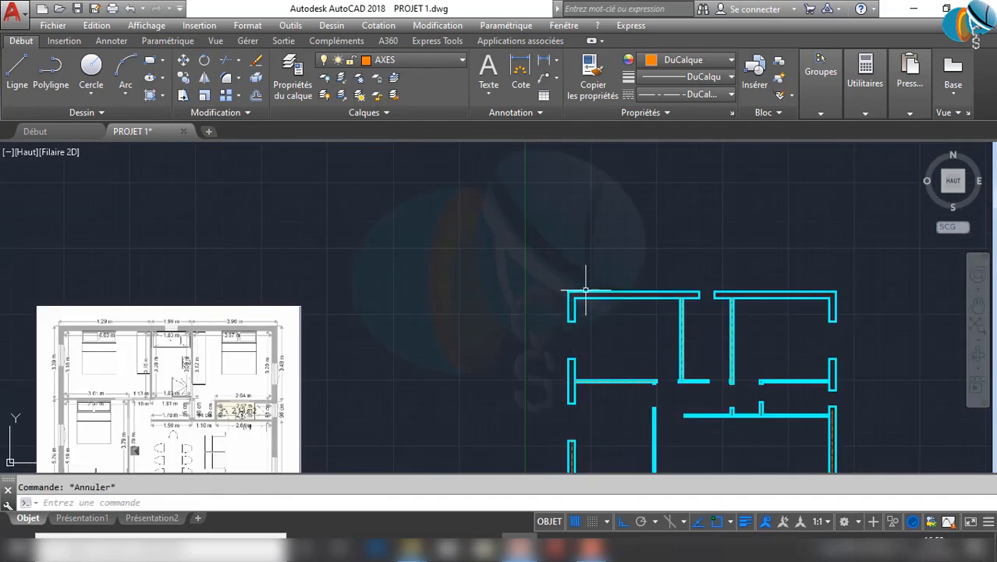
# Offset the outer line of the left exterior wall segment between the two left bedrooms outward by 200
pyautogui.write('DE')
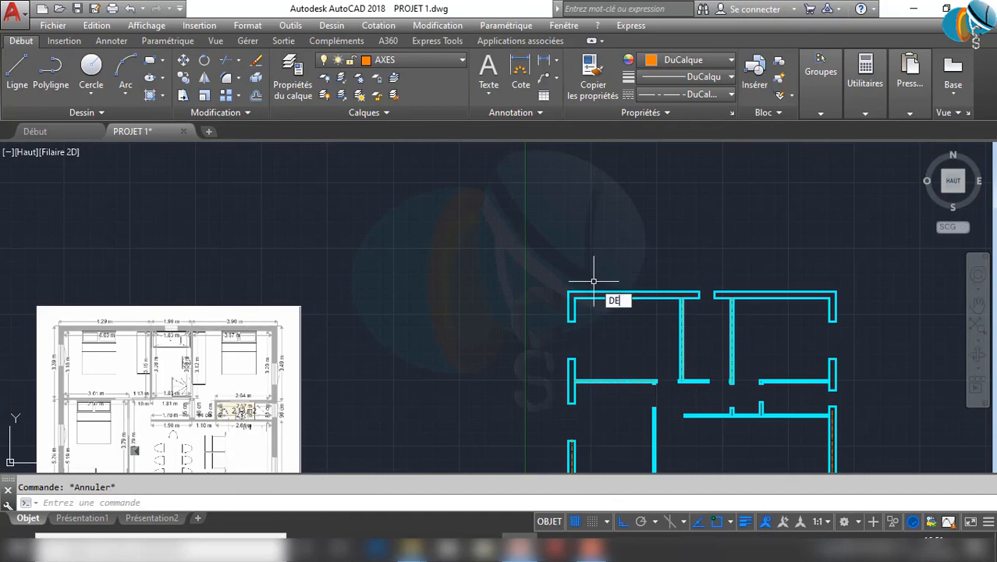
pyautogui.write('C')
pyautogui.press('Return')
pyautogui.scroll(2, 564, 310)
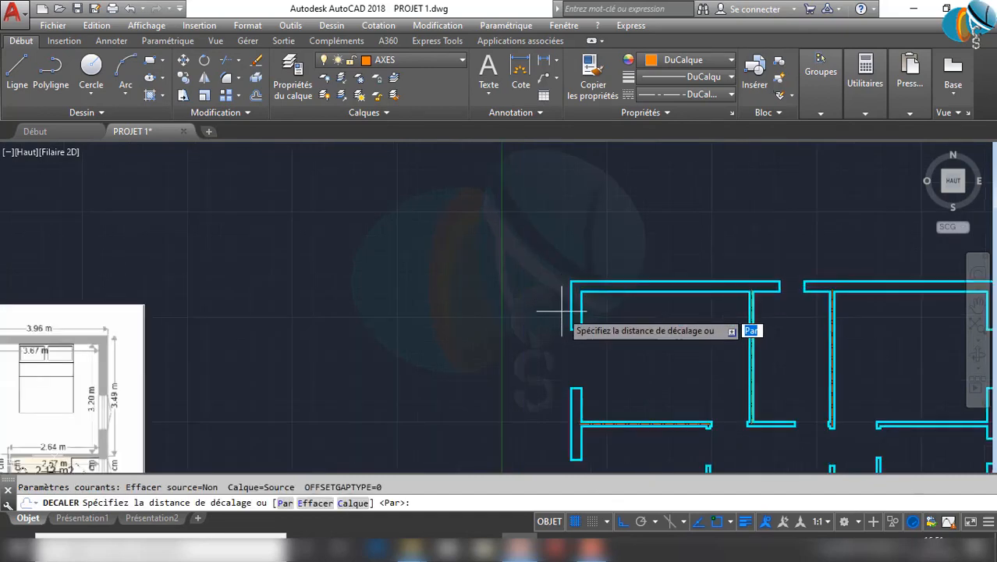
pyautogui.scroll(3, 562, 310)
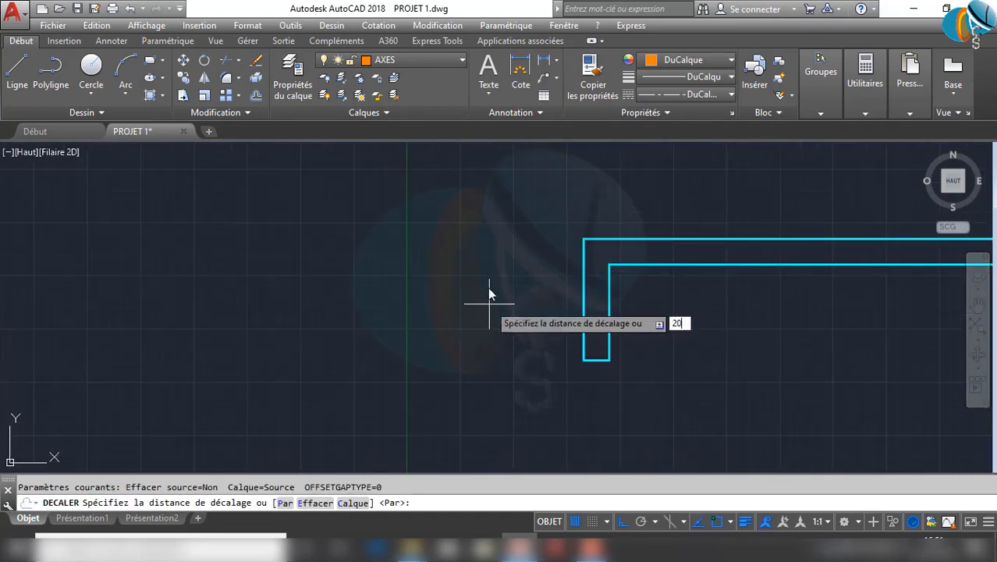
pyautogui.write('200')
pyautogui.press('Return')
pyautogui.scroll(-3, 601, 343)
pyautogui.scroll(4, 619, 300)
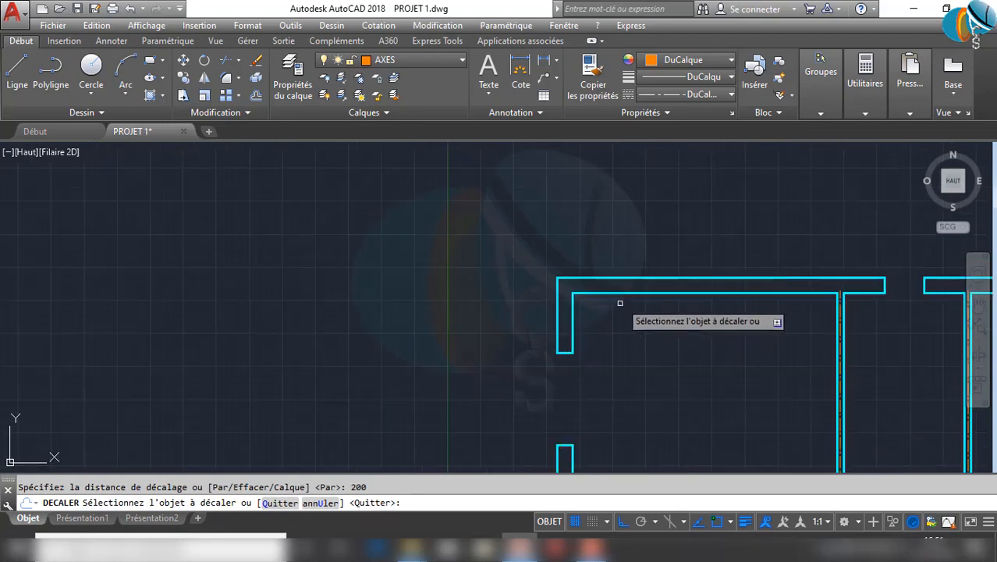
pyautogui.scroll(-3, 615, 308)
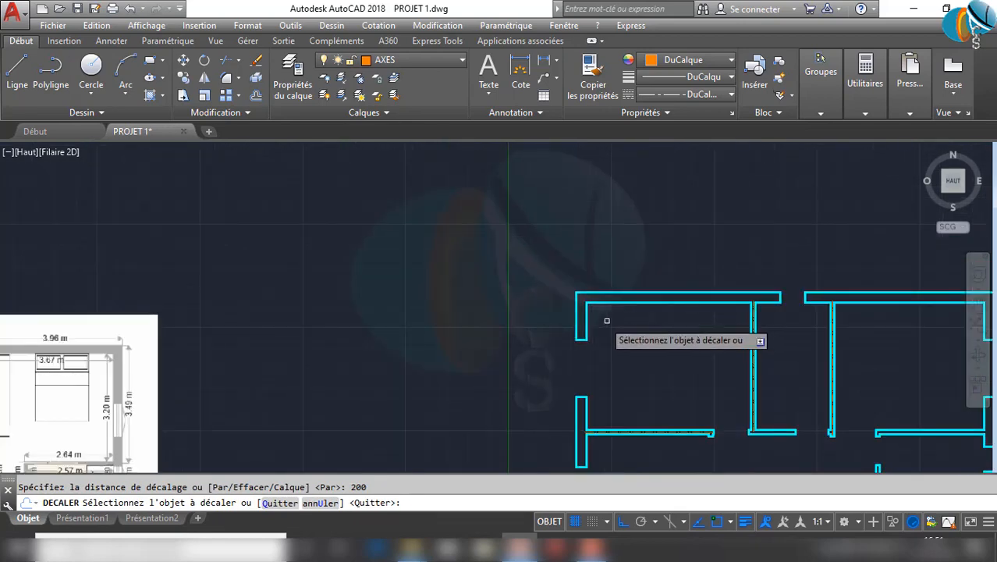
pyautogui.moveTo(564, 398); pyautogui.dragTo(578, 312, button='middle')
pyautogui.click(582, 323)
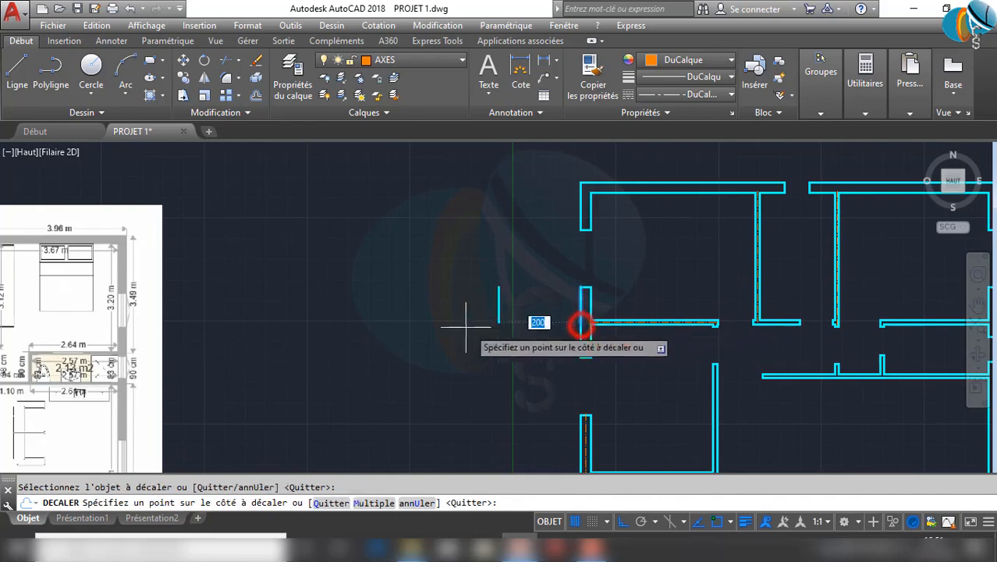
pyautogui.click(436, 316)
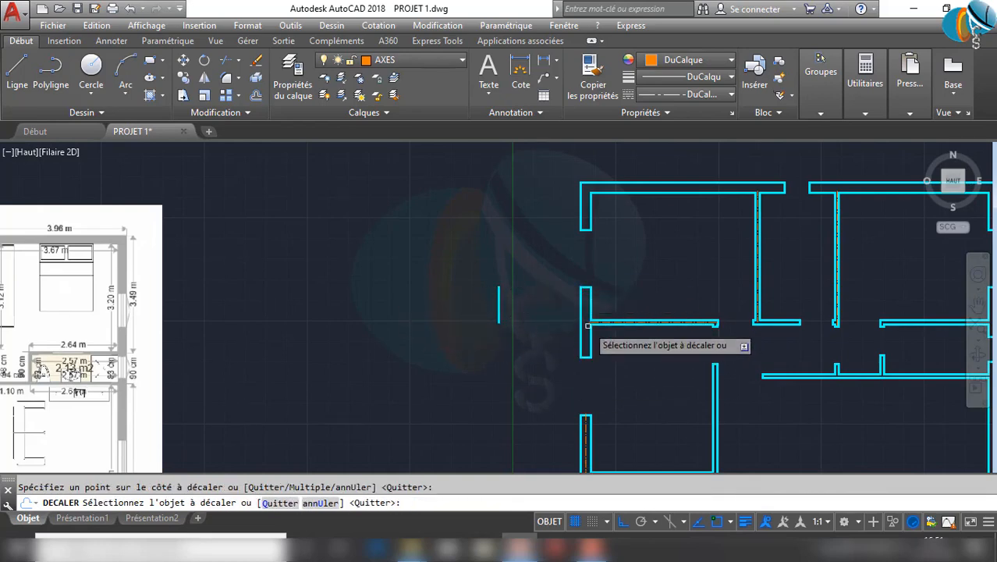
# Offset one outer line each of the upper, right and lower exterior walls outward by 200 as guide lines
pyautogui.scroll(-3, 611, 263)
pyautogui.scroll(5, 607, 223)
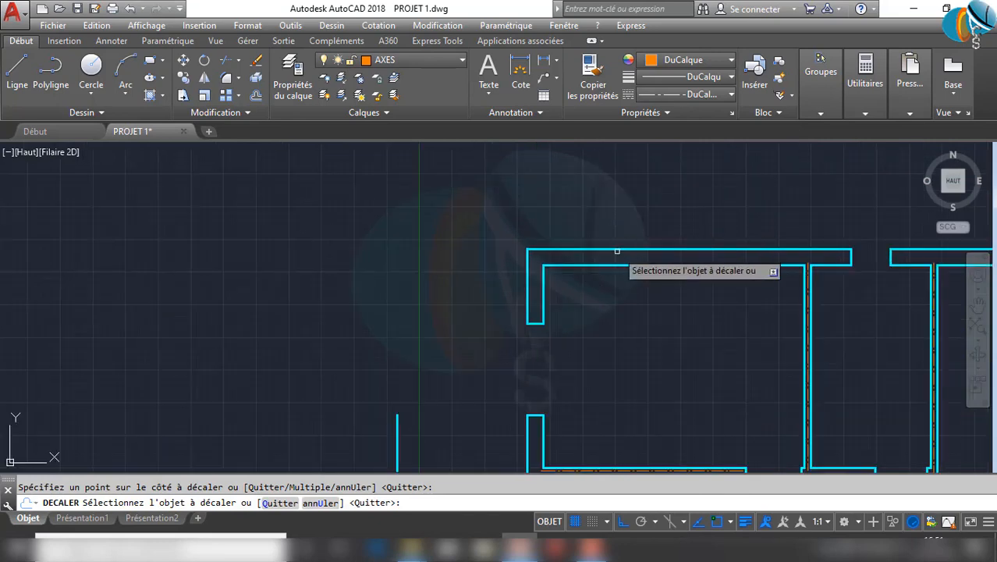
pyautogui.scroll(-5, 619, 250)
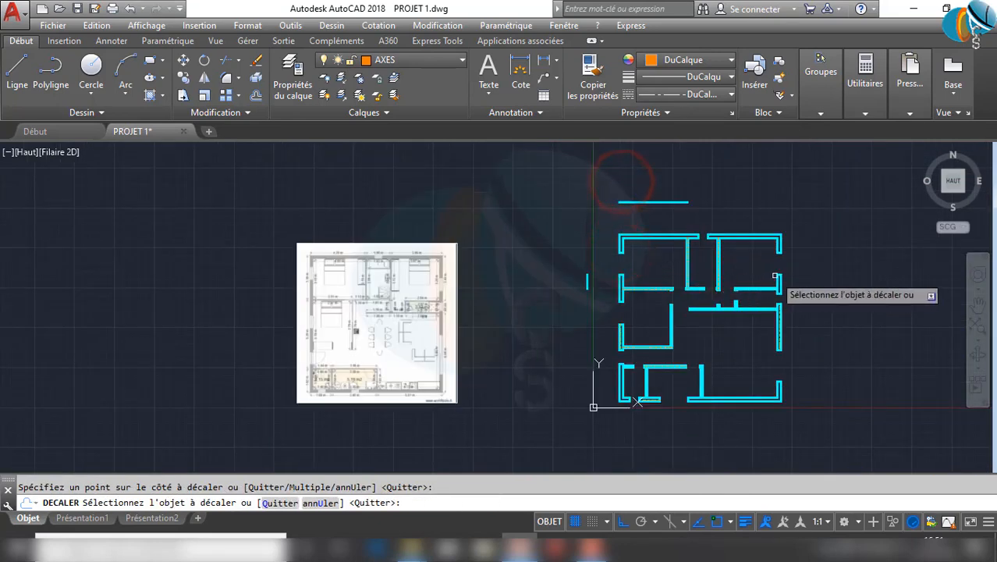
pyautogui.scroll(3, 780, 293)
pyautogui.moveTo(761, 418); pyautogui.dragTo(781, 238, button='middle')
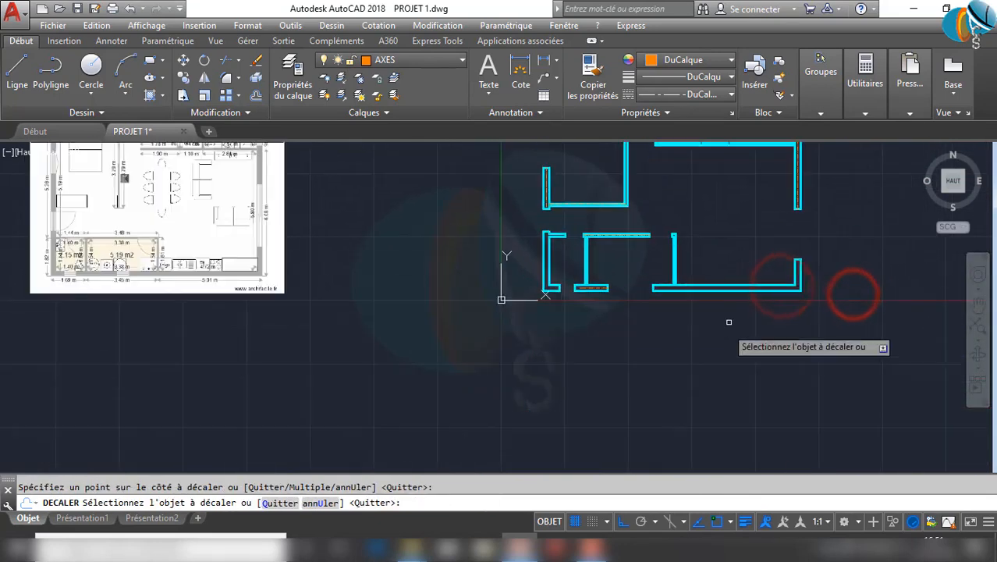
pyautogui.click(732, 292)
pyautogui.click(707, 403)
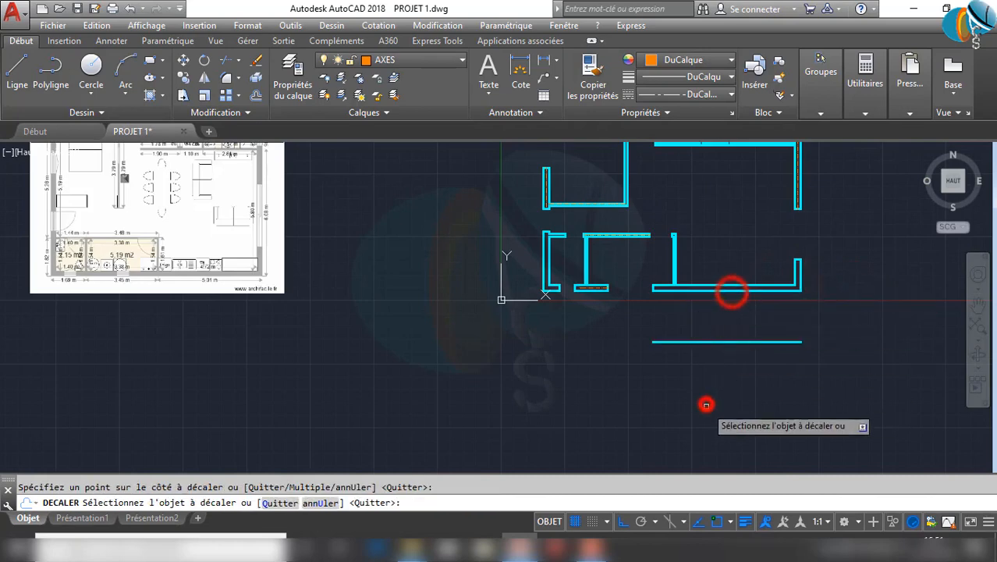
pyautogui.press('Escape')
# Select all objects similar to the centerline of the wall between the upper-left and middle-left bedrooms
pyautogui.moveTo(703, 263); pyautogui.dragTo(689, 377, button='middle')
pyautogui.scroll(-1, 642, 265)
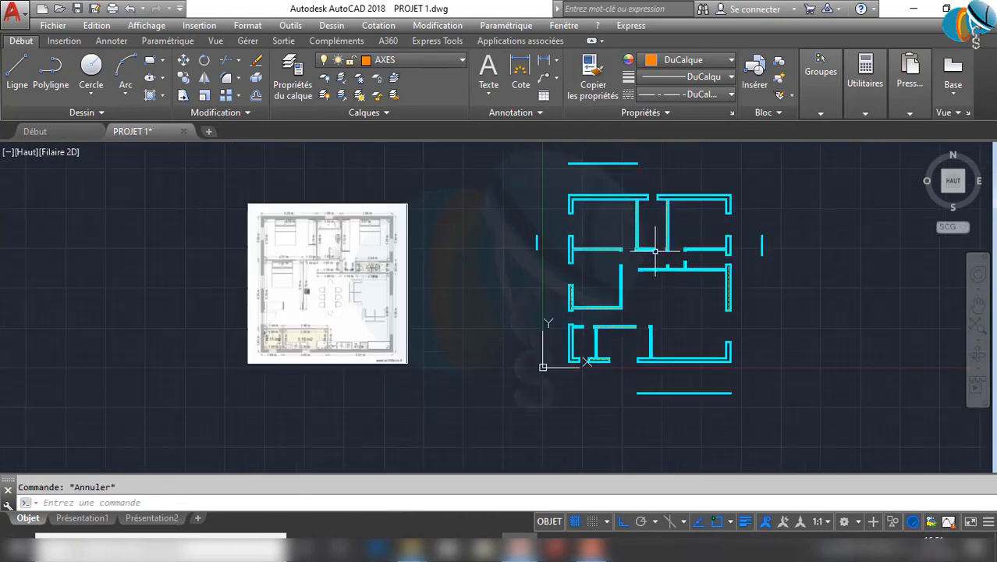
pyautogui.scroll(1, 620, 249)
pyautogui.scroll(5, 616, 223)
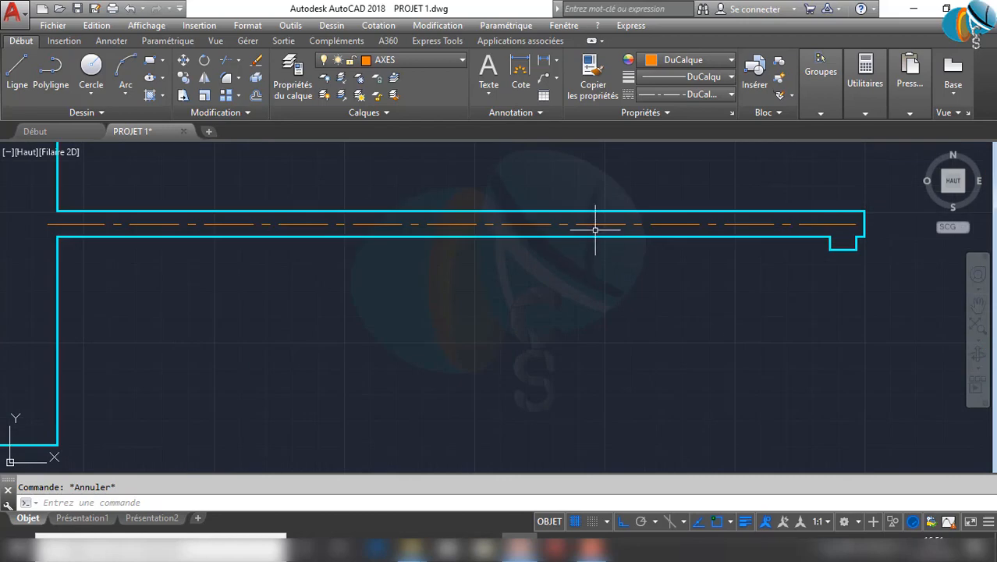
pyautogui.click(595, 224)
pyautogui.rightClick(567, 312)
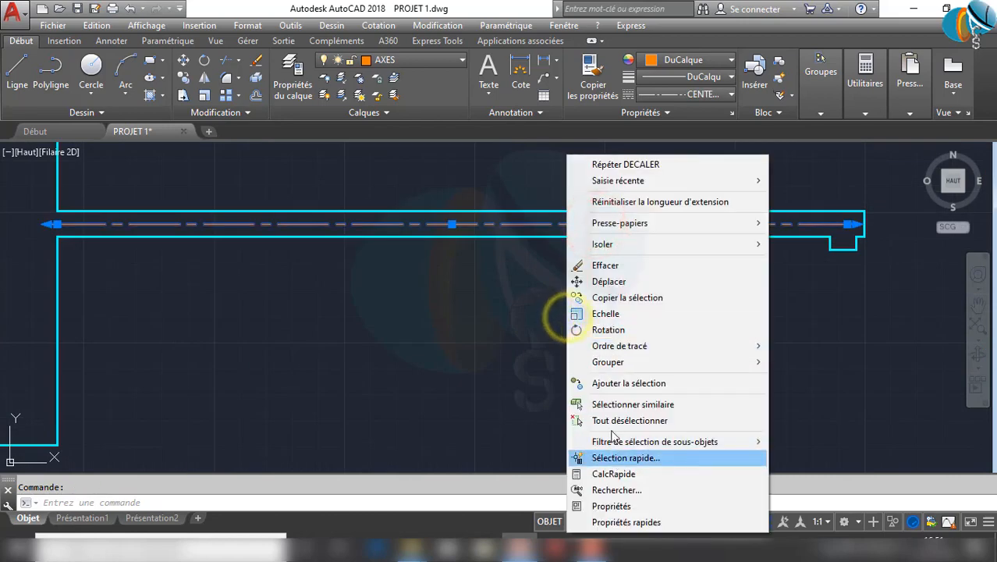
pyautogui.click(605, 403)
pyautogui.scroll(-4, 601, 401)
pyautogui.scroll(3, 601, 398)
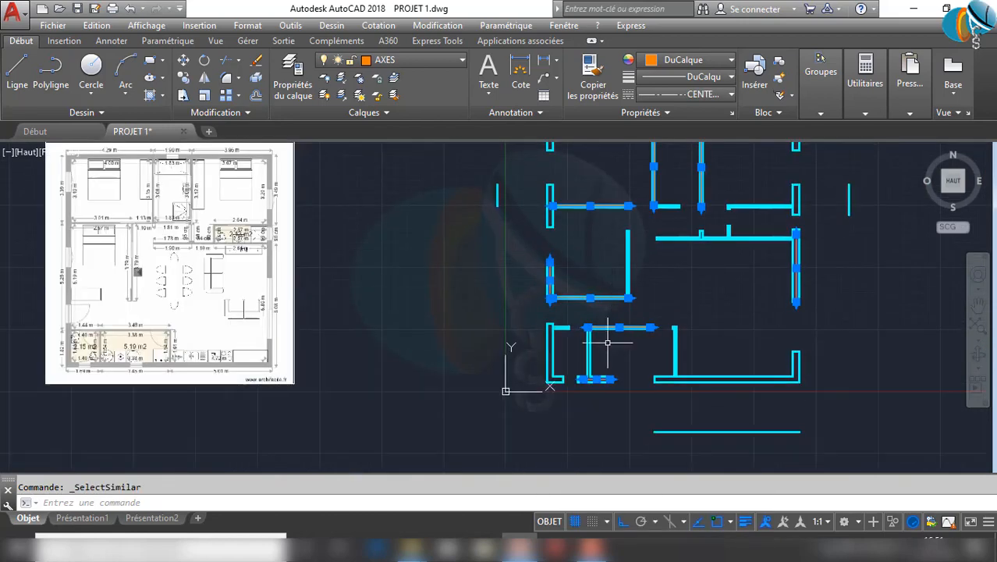
# Stretch both ends of the lower exterior wall's centerline out to the right and left guide lines
pyautogui.scroll(8, 622, 357)
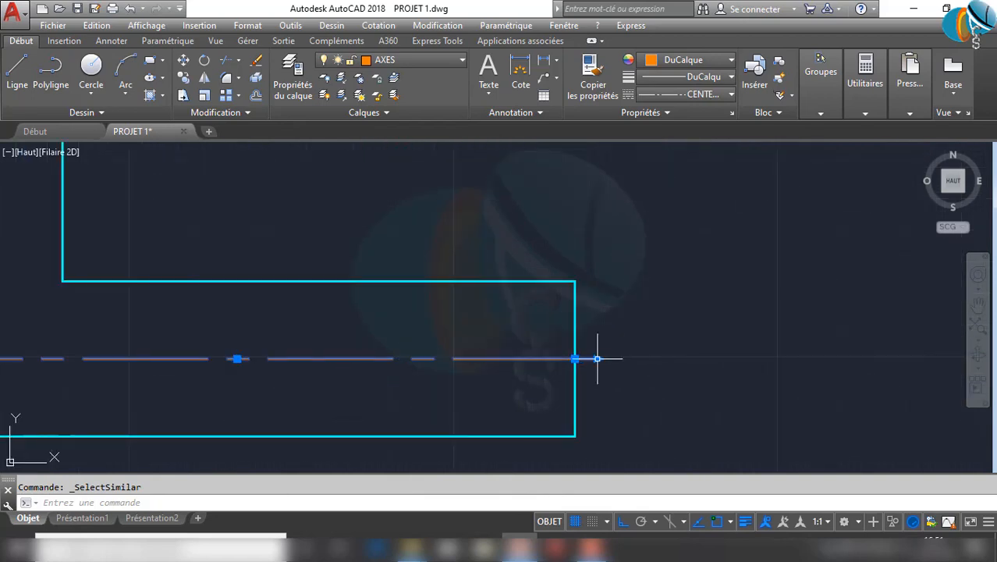
pyautogui.click(596, 358)
pyautogui.scroll(-5, 527, 390)
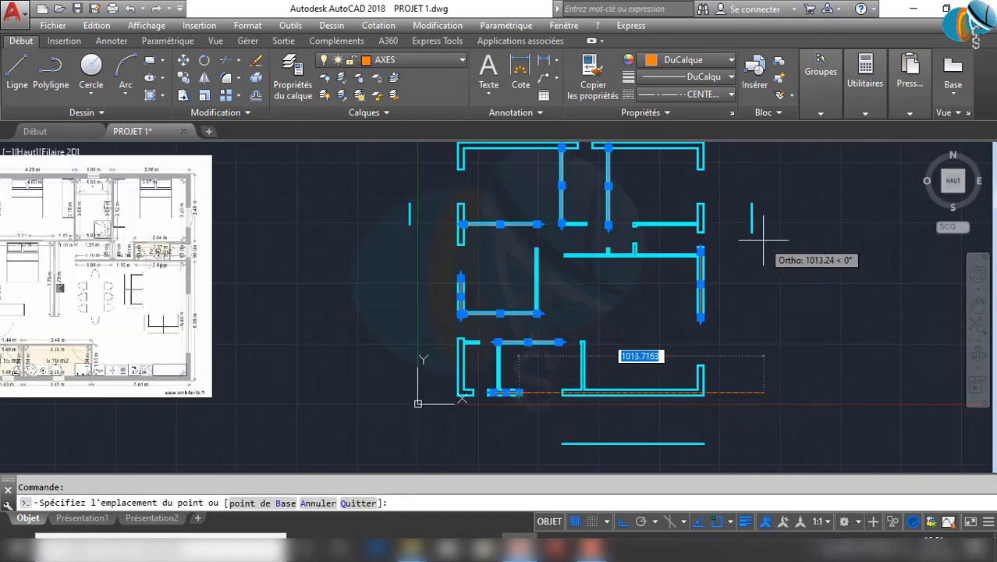
pyautogui.click(751, 232)
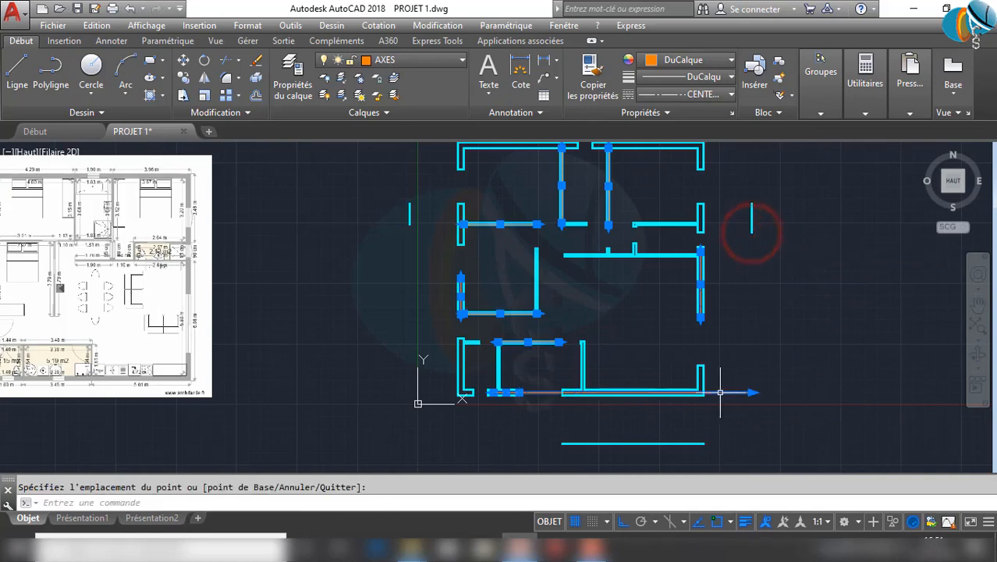
pyautogui.scroll(5, 484, 390)
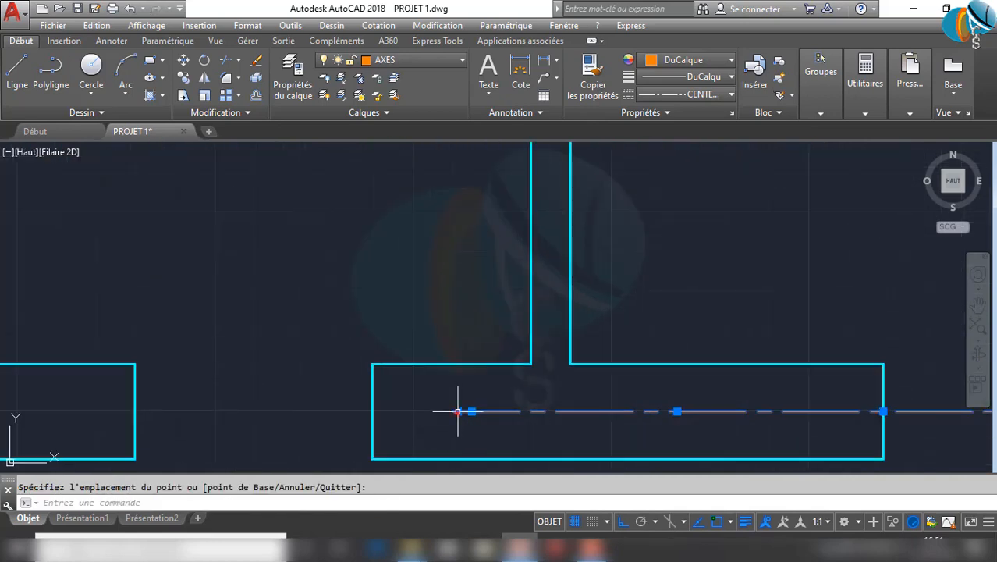
pyautogui.click(458, 411)
pyautogui.scroll(-5, 458, 411)
pyautogui.scroll(2, 549, 325)
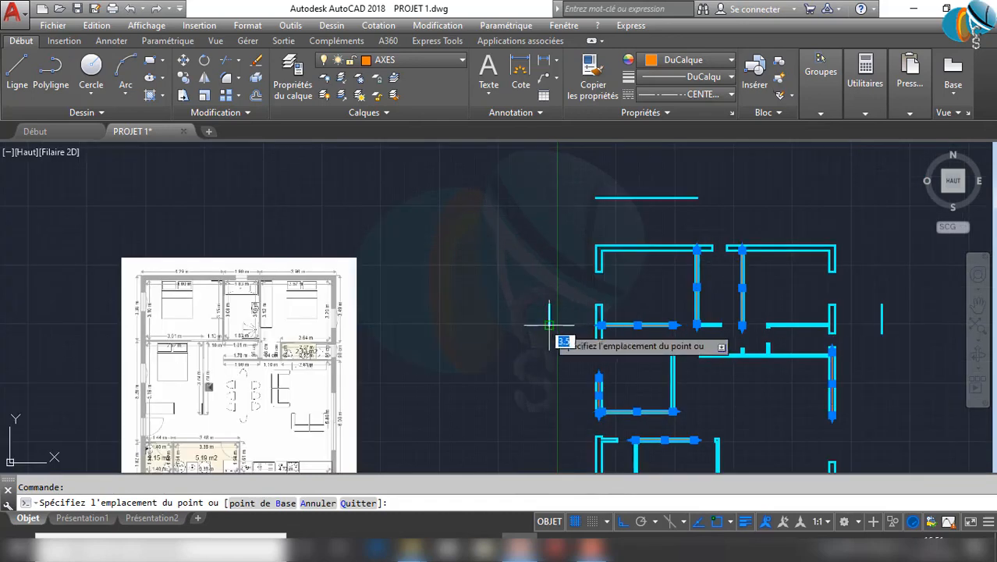
pyautogui.click(544, 327)
pyautogui.scroll(-2, 551, 316)
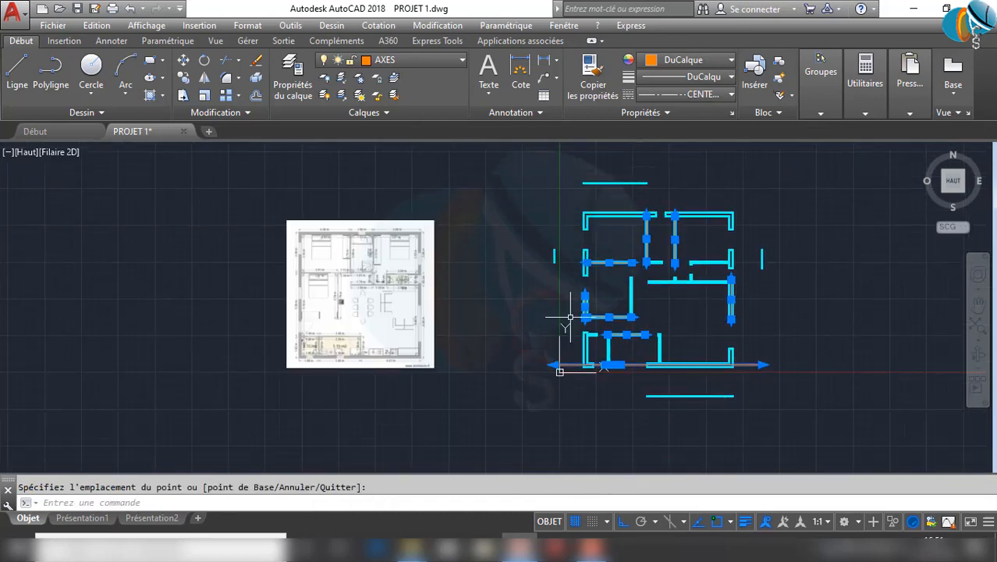
# Stretch both ends of the centerline in the lower-left room's upper interior wall out to the right and left guide lines
pyautogui.scroll(6, 572, 318)
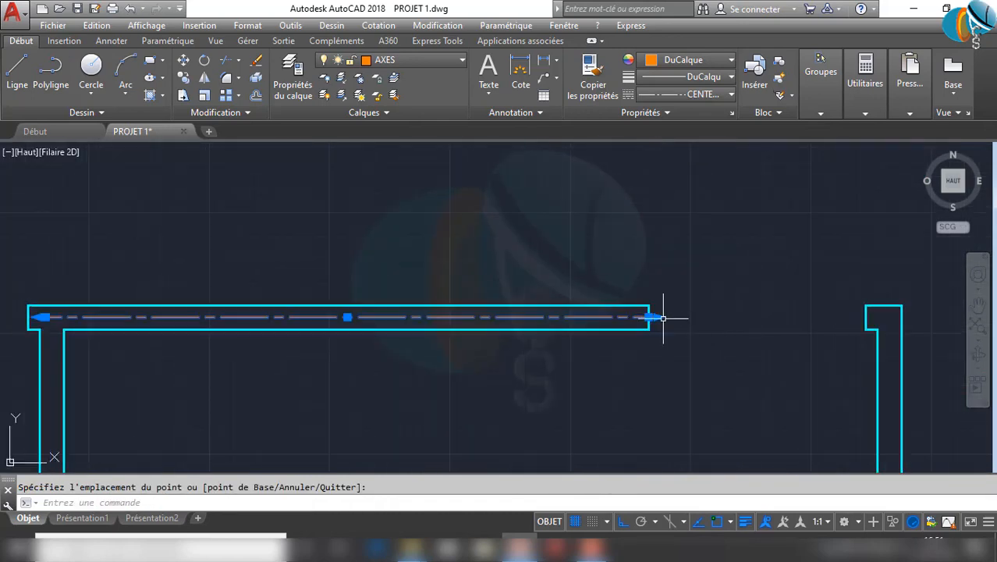
pyautogui.click(663, 318)
pyautogui.scroll(-5, 562, 367)
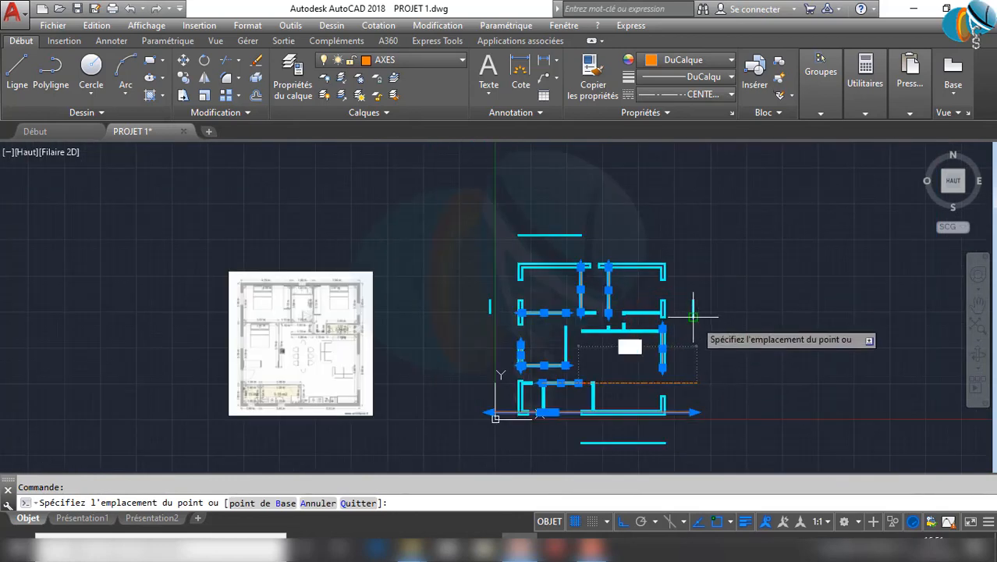
pyautogui.click(693, 317)
pyautogui.scroll(12, 539, 370)
pyautogui.moveTo(577, 415); pyautogui.dragTo(578, 205, button='middle')
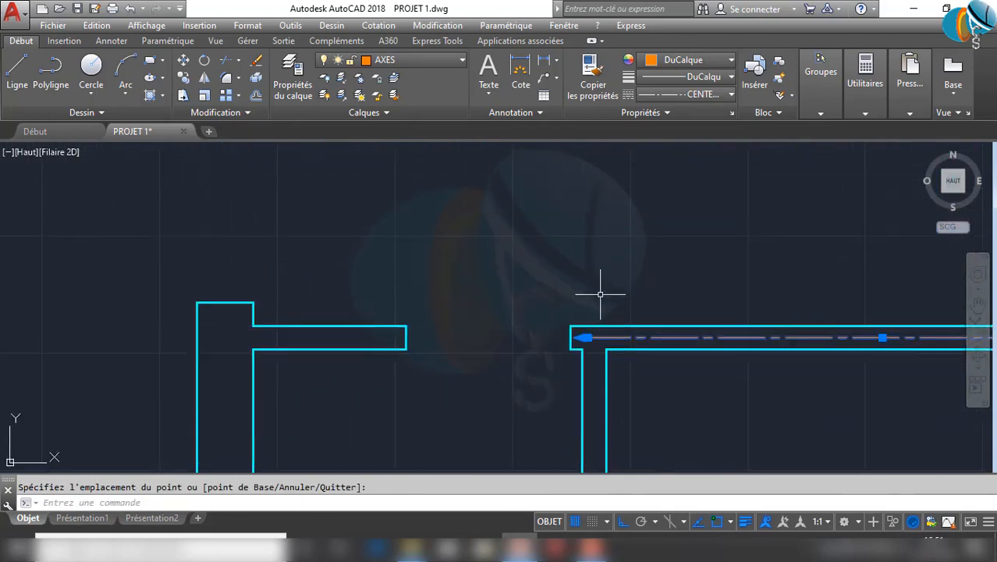
pyautogui.scroll(6, 581, 349)
pyautogui.scroll(-10, 572, 301)
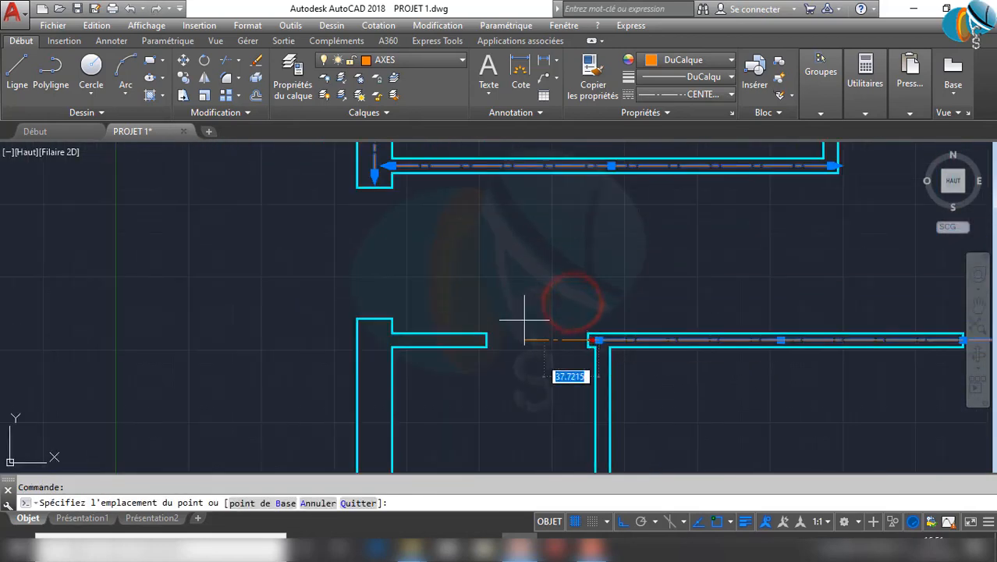
pyautogui.click(358, 196)
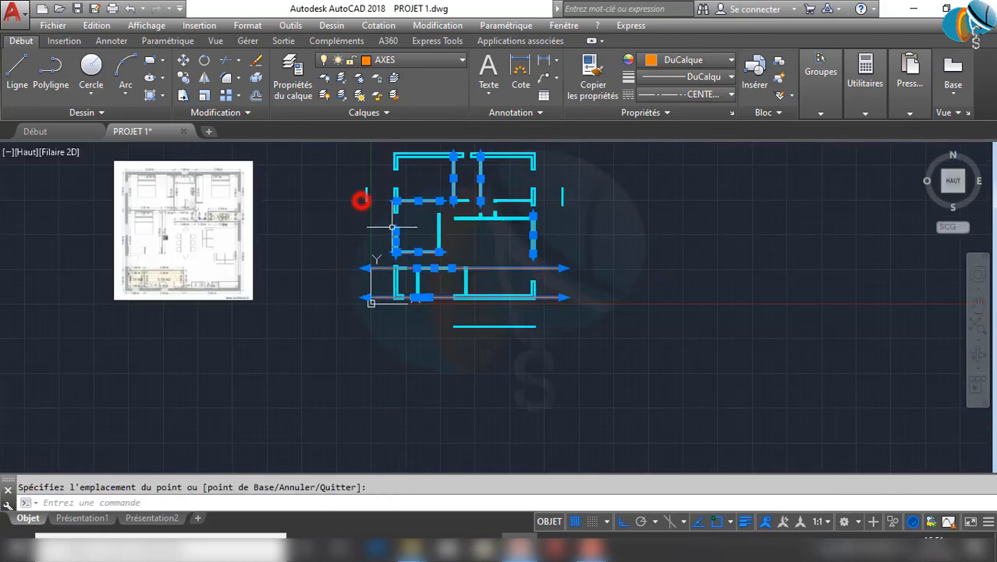
# Stretch both ends of the centerline in the middle-left bedroom's lower wall out to the right and left guide lines
pyautogui.scroll(5, 359, 199)
pyautogui.moveTo(368, 218); pyautogui.dragTo(527, 378, button='middle')
pyautogui.scroll(4, 686, 345)
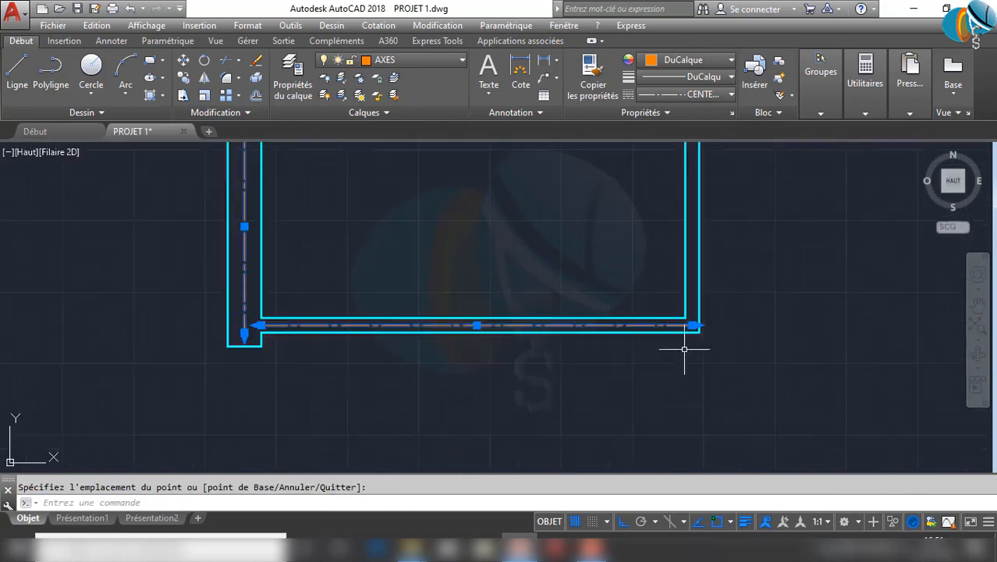
pyautogui.click(724, 288)
pyautogui.scroll(-6, 535, 330)
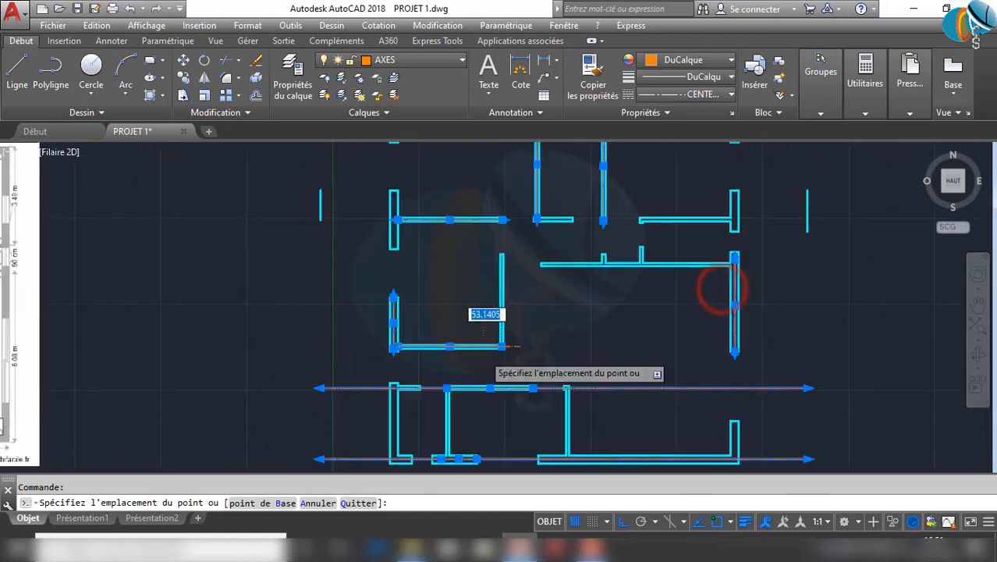
pyautogui.scroll(6, 560, 334)
pyautogui.scroll(2, 560, 334)
pyautogui.click(561, 234)
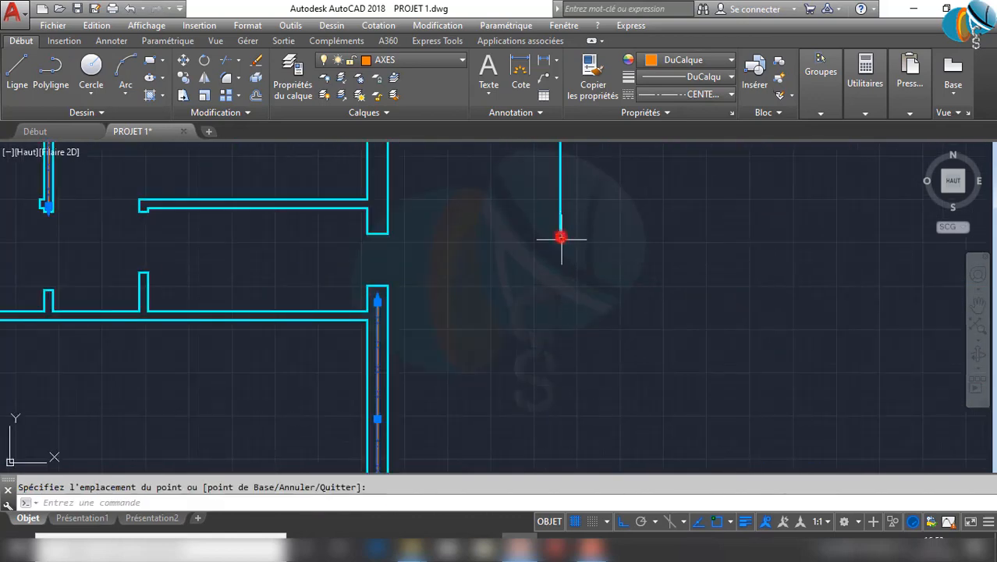
pyautogui.scroll(-8, 584, 292)
pyautogui.scroll(6, 448, 345)
pyautogui.scroll(9, 364, 269)
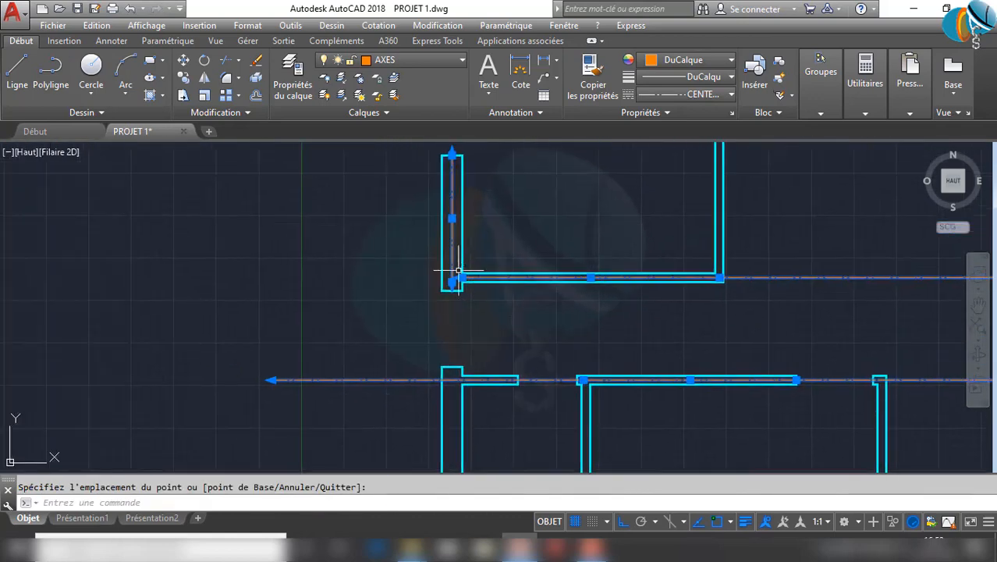
pyautogui.click(467, 320)
pyautogui.scroll(-7, 449, 324)
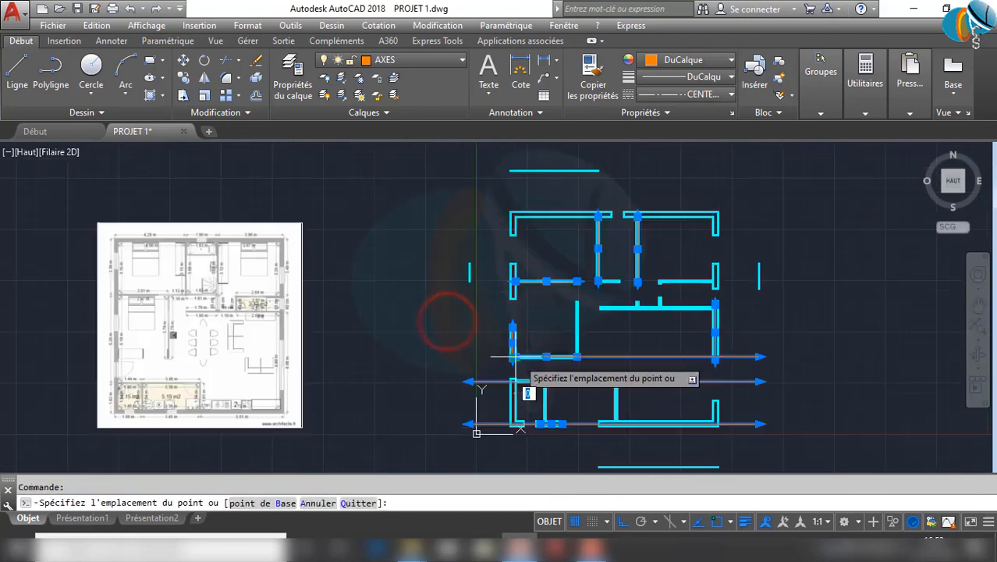
pyautogui.click(469, 279)
# Stretch both ends of the centerline between the upper-left and middle-left bedrooms out to the left and right guide lines
pyautogui.scroll(8, 468, 279)
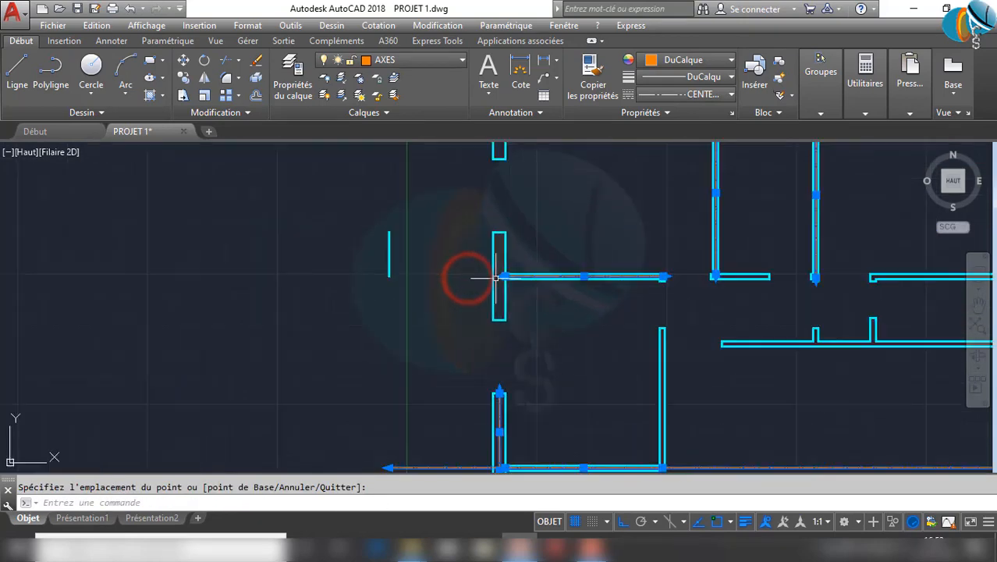
pyautogui.click(490, 314)
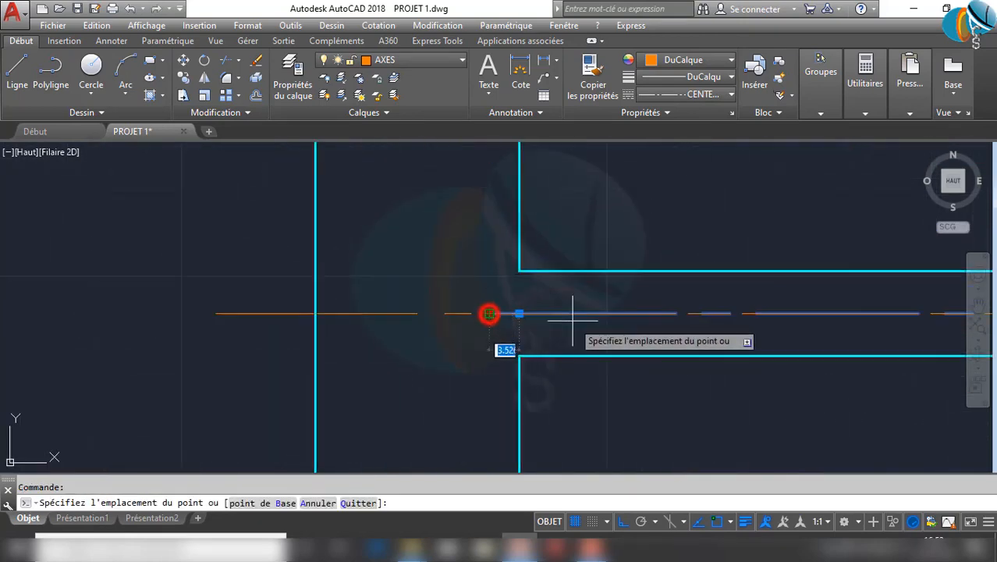
pyautogui.scroll(-6, 485, 314)
pyautogui.click(339, 321)
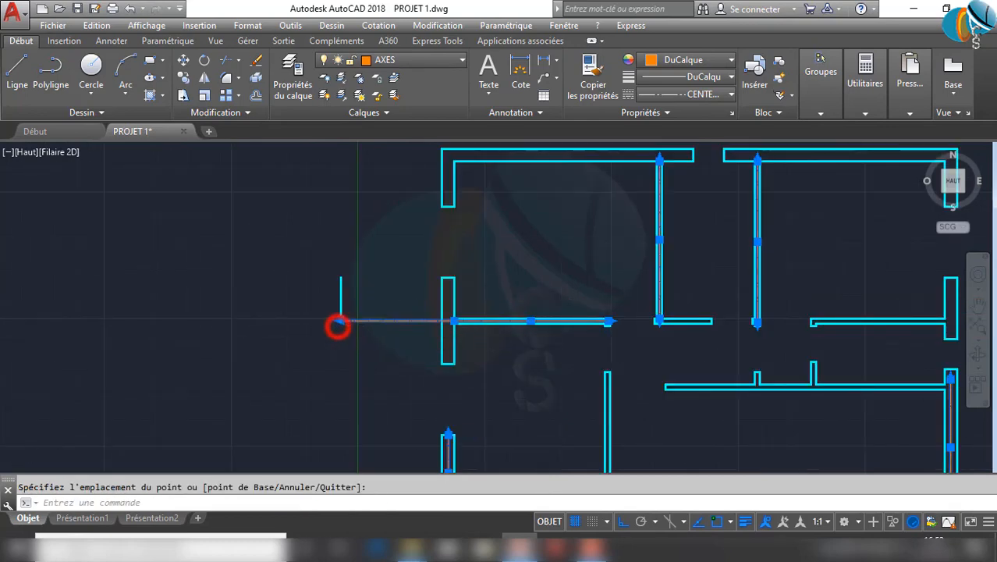
pyautogui.scroll(5, 569, 332)
pyautogui.scroll(4, 426, 353)
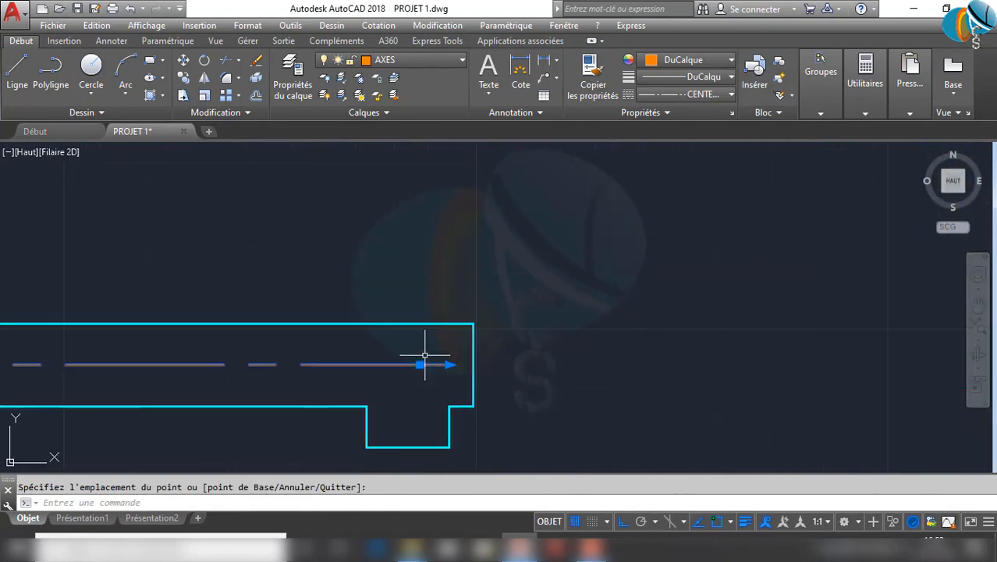
pyautogui.click(451, 363)
pyautogui.scroll(-6, 453, 361)
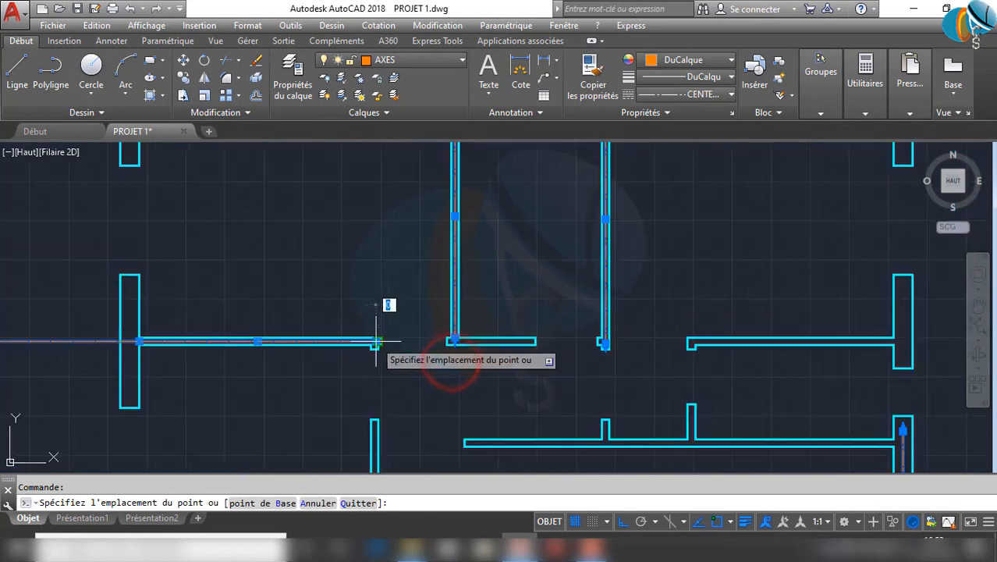
pyautogui.scroll(5, 494, 367)
pyautogui.click(586, 334)
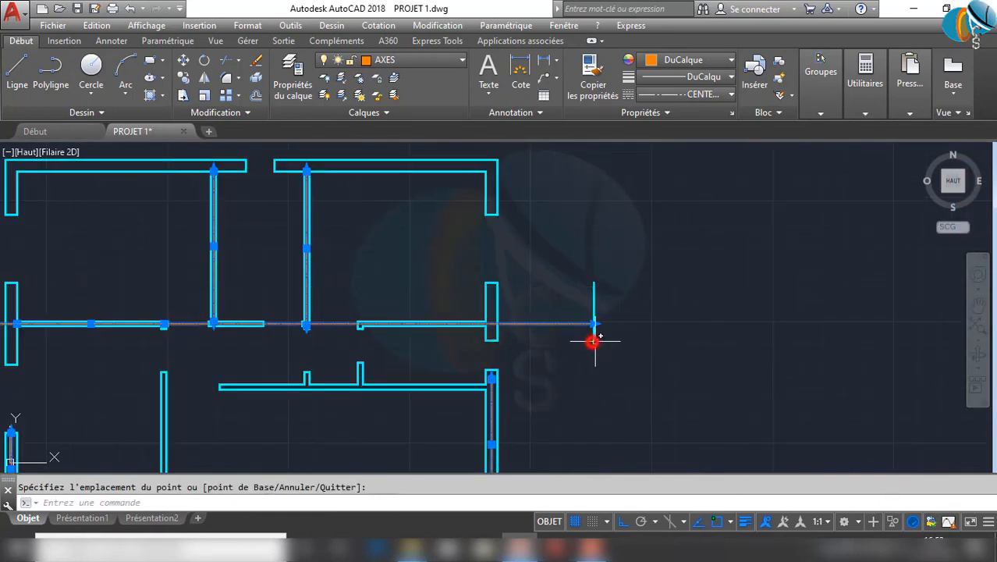
# Stretch the upper end of the centerline in the upper-left bedroom's right wall to the upper guide line and clear the selection
pyautogui.scroll(-6, 563, 338)
pyautogui.scroll(6, 625, 329)
pyautogui.scroll(-2, 500, 281)
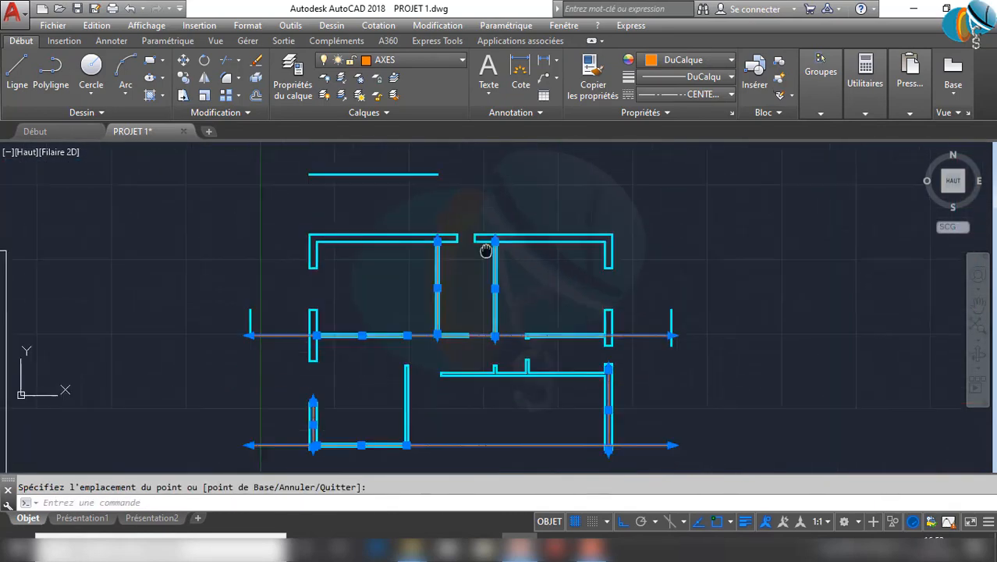
pyautogui.scroll(5, 498, 235)
pyautogui.moveTo(362, 165); pyautogui.dragTo(412, 248, button='middle')
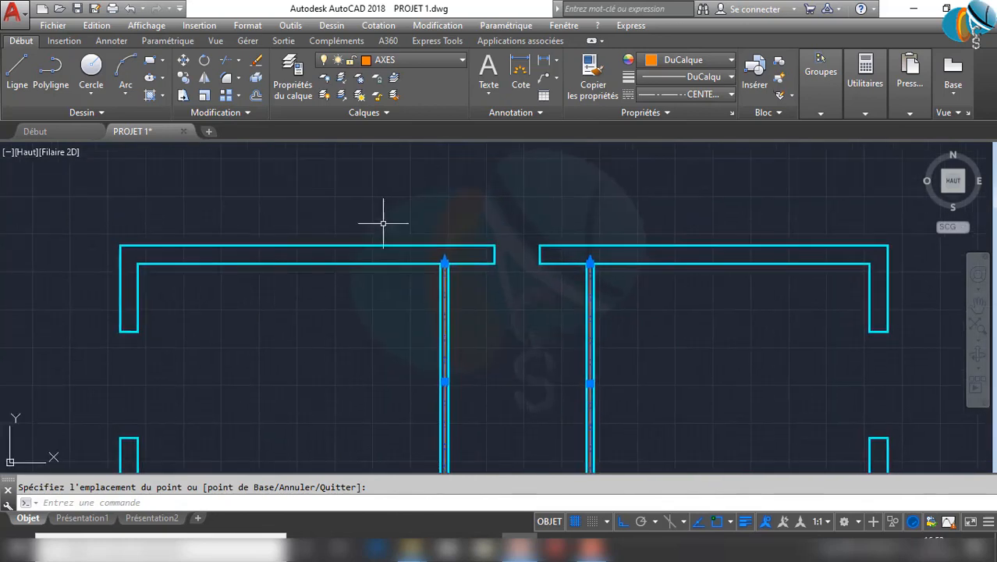
pyautogui.scroll(4, 430, 258)
pyautogui.click(459, 287)
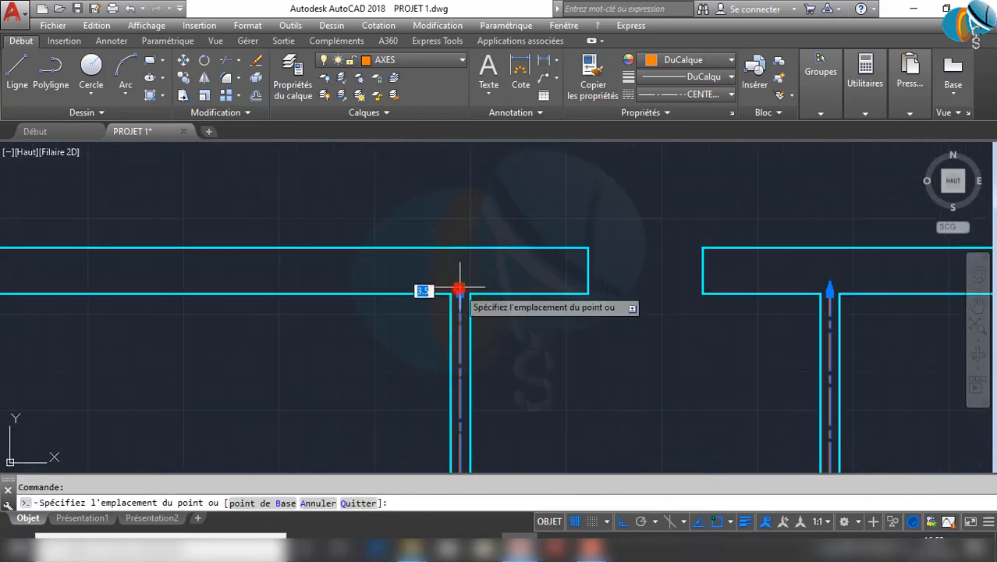
pyautogui.scroll(-3, 457, 285)
pyautogui.click(460, 241)
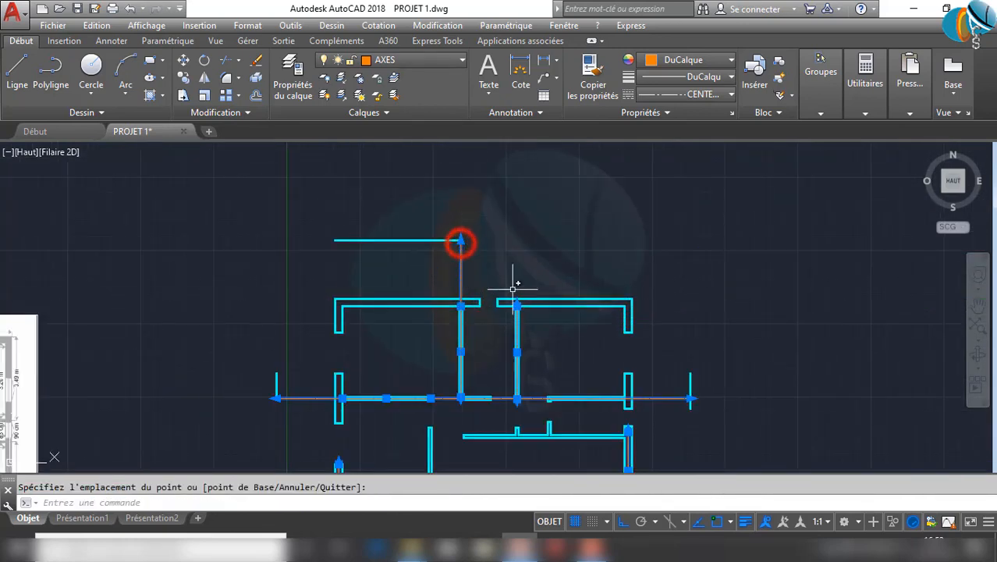
pyautogui.press('Escape')
pyautogui.press('Escape')
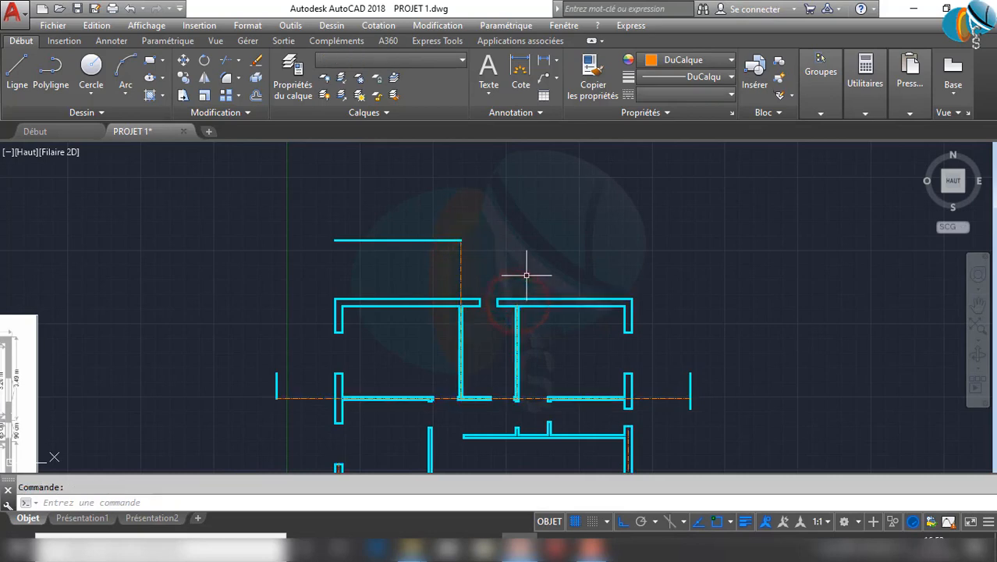
# Stretch both ends of the centerline in the upper-right bedroom's left wall out to the upper and lower guide lines
pyautogui.scroll(7, 523, 287)
pyautogui.scroll(2, 527, 322)
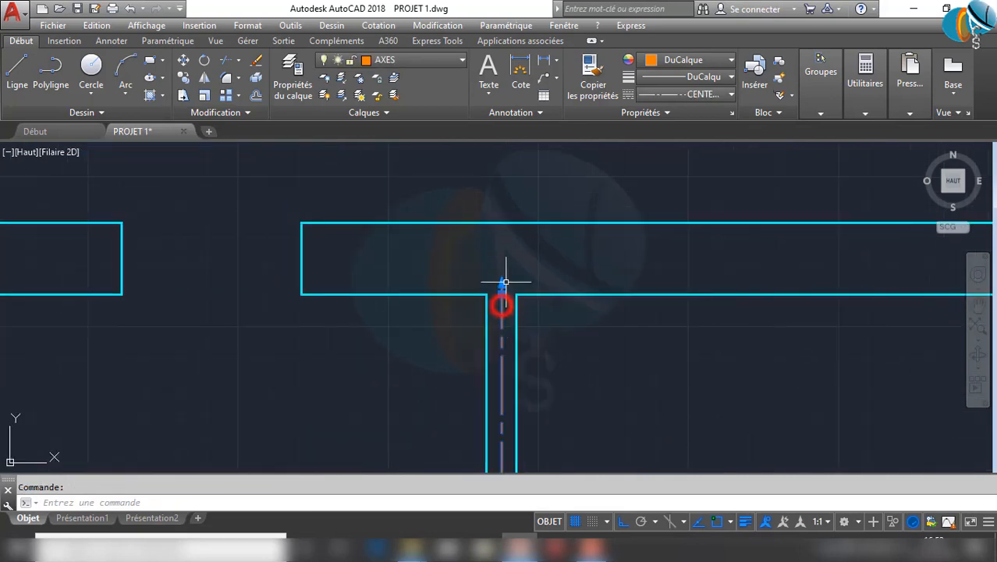
pyautogui.click(502, 289)
pyautogui.scroll(-2, 515, 285)
pyautogui.scroll(-3, 476, 234)
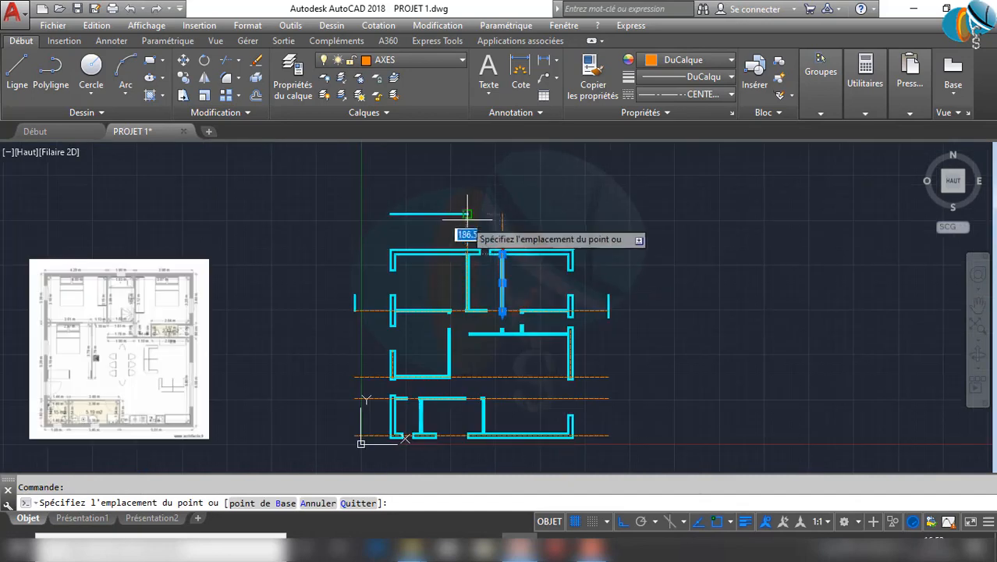
pyautogui.click(464, 214)
pyautogui.scroll(-5, 538, 179)
pyautogui.scroll(5, 527, 213)
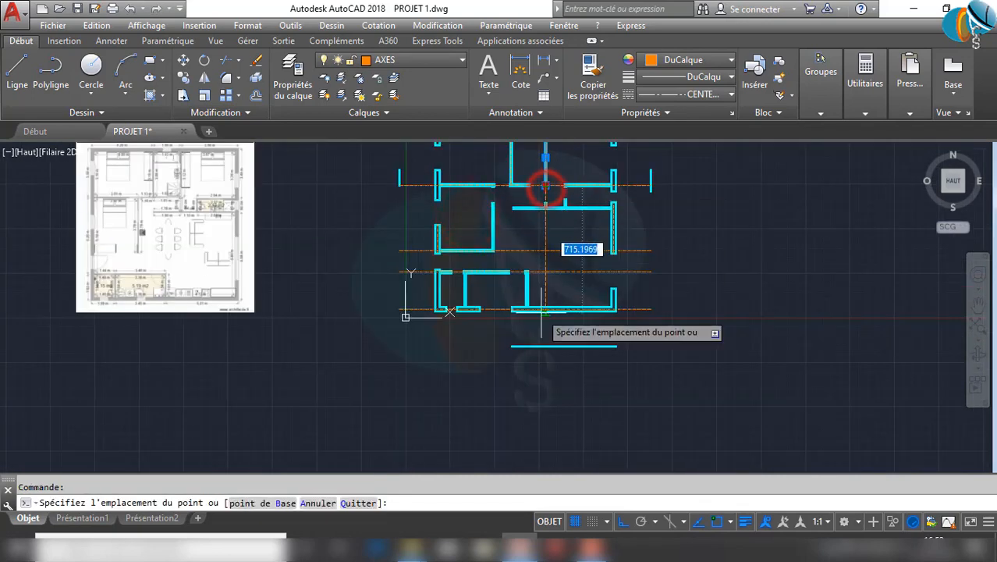
pyautogui.click(541, 345)
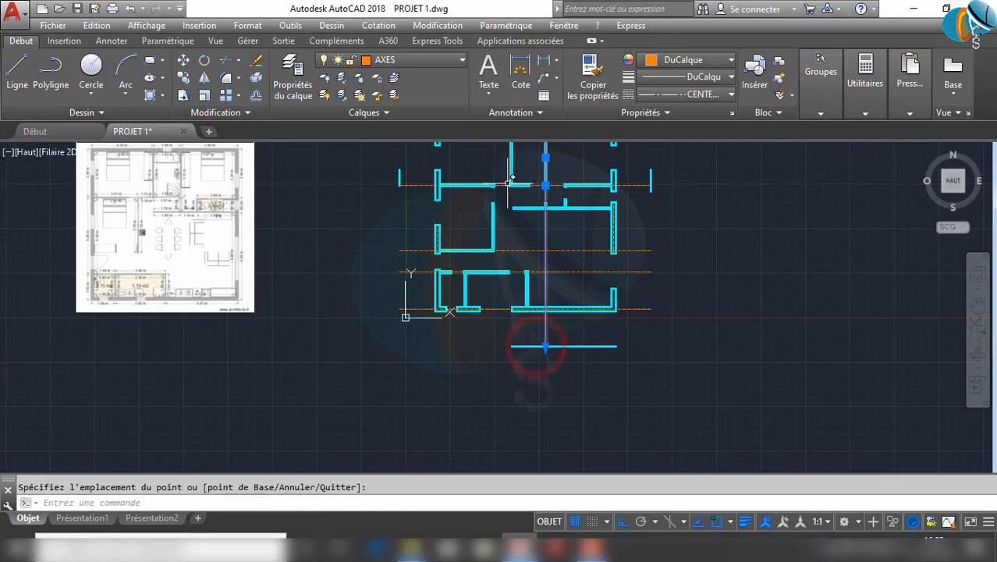
# Stretch the lower end of the centerline in the upper-left bedroom's right wall down to the lower guide line
pyautogui.scroll(6, 544, 168)
pyautogui.click(544, 242)
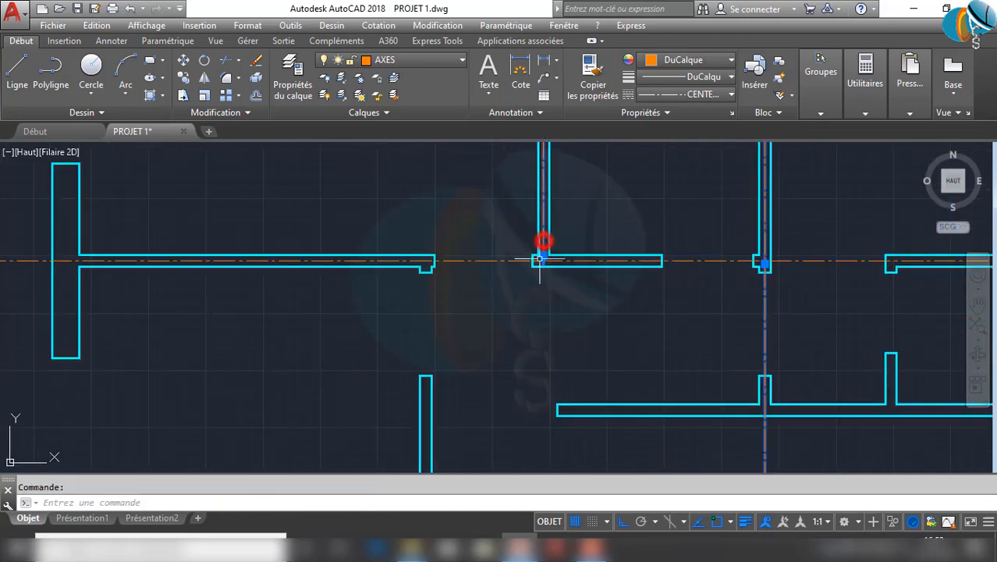
pyautogui.click(544, 259)
pyautogui.scroll(-6, 550, 328)
pyautogui.scroll(2, 556, 398)
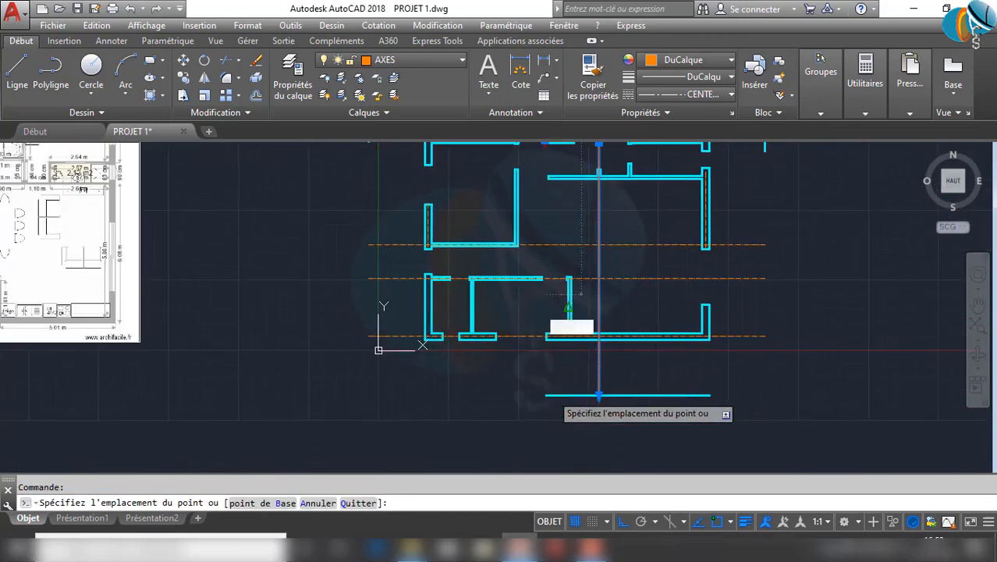
pyautogui.click(558, 395)
# Stretch the lower end of the right exterior wall's centerline down to the lower guide line
pyautogui.scroll(5, 686, 257)
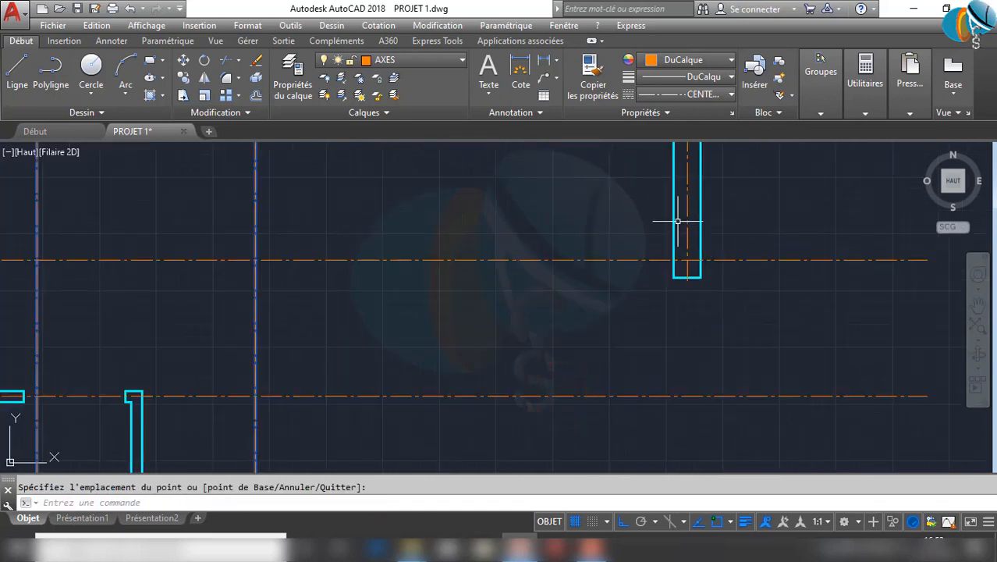
pyautogui.click(687, 279)
pyautogui.scroll(-4, 670, 374)
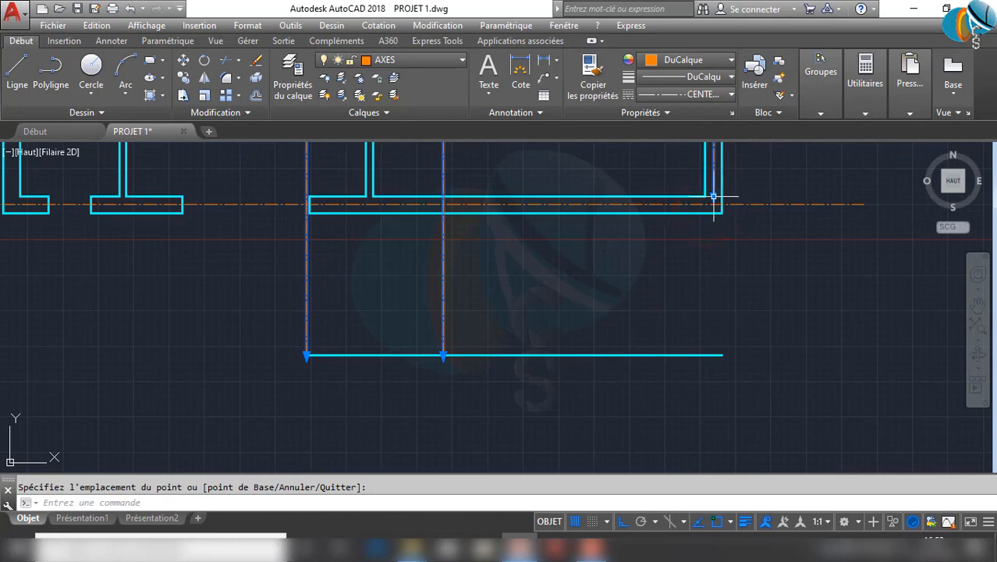
pyautogui.click(704, 356)
# Stretch both ends of the left exterior wall's centerline out to the lower and upper guide lines
pyautogui.scroll(-6, 687, 291)
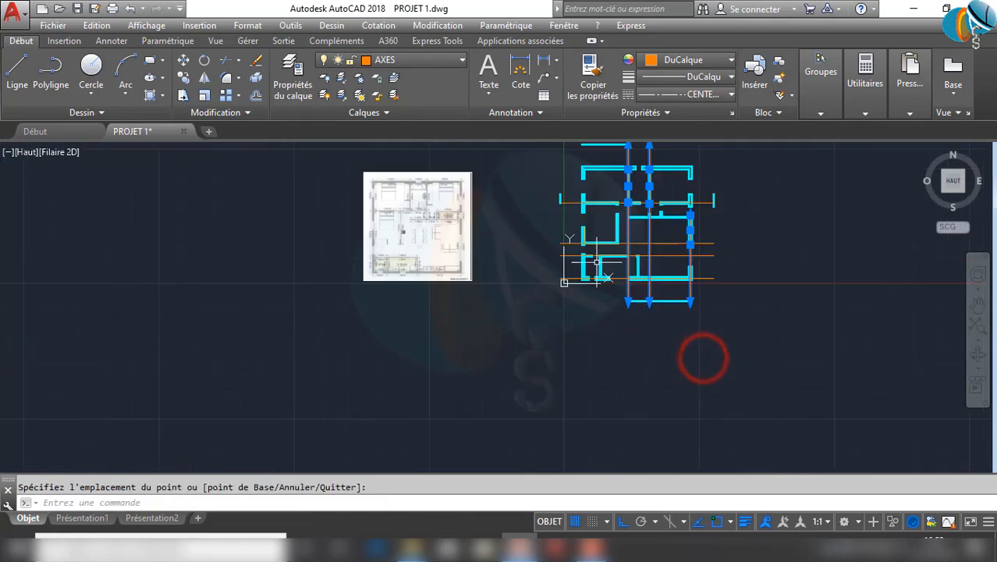
pyautogui.scroll(8, 597, 263)
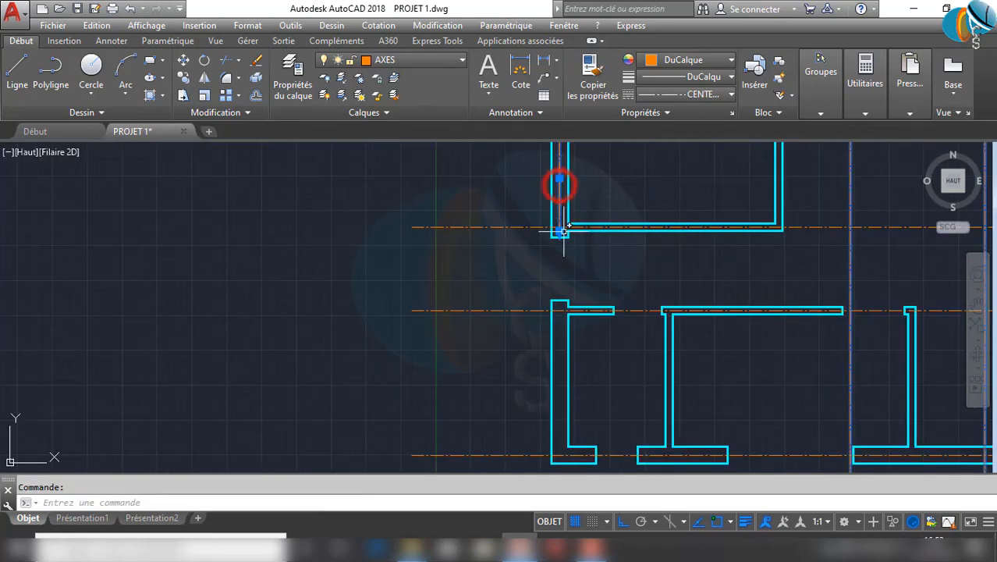
pyautogui.click(560, 233)
pyautogui.scroll(-8, 560, 218)
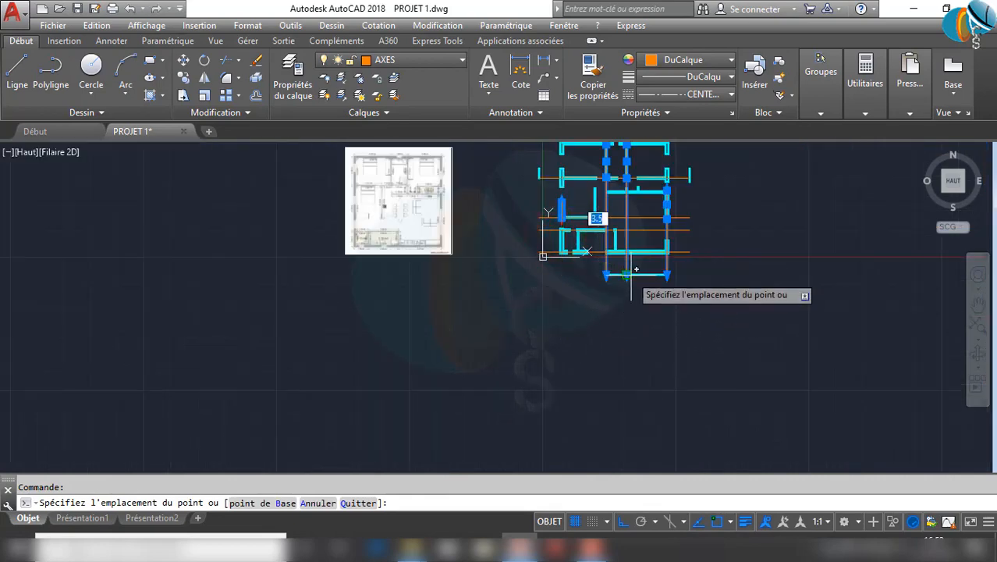
pyautogui.click(630, 275)
pyautogui.scroll(8, 576, 337)
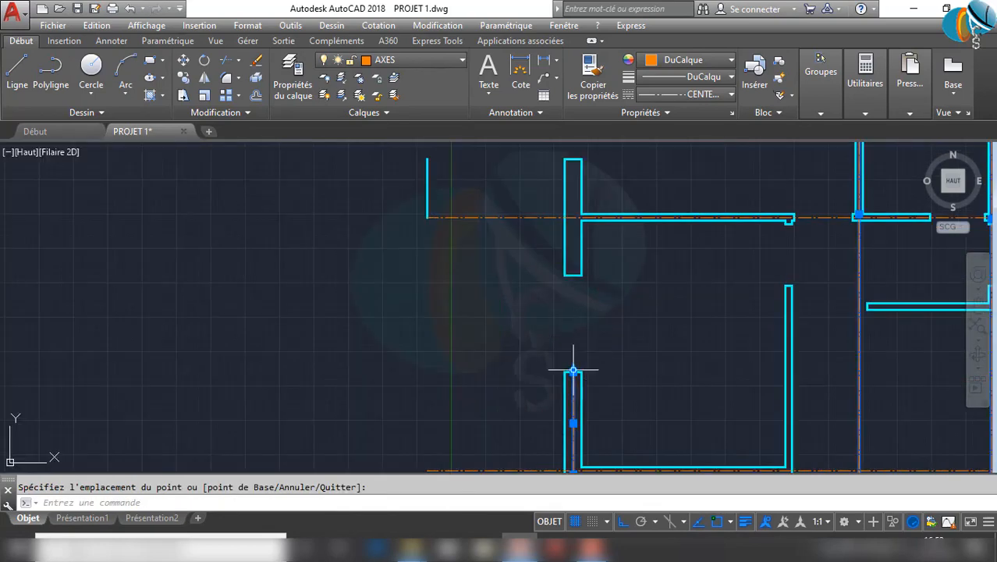
pyautogui.scroll(-8, 573, 367)
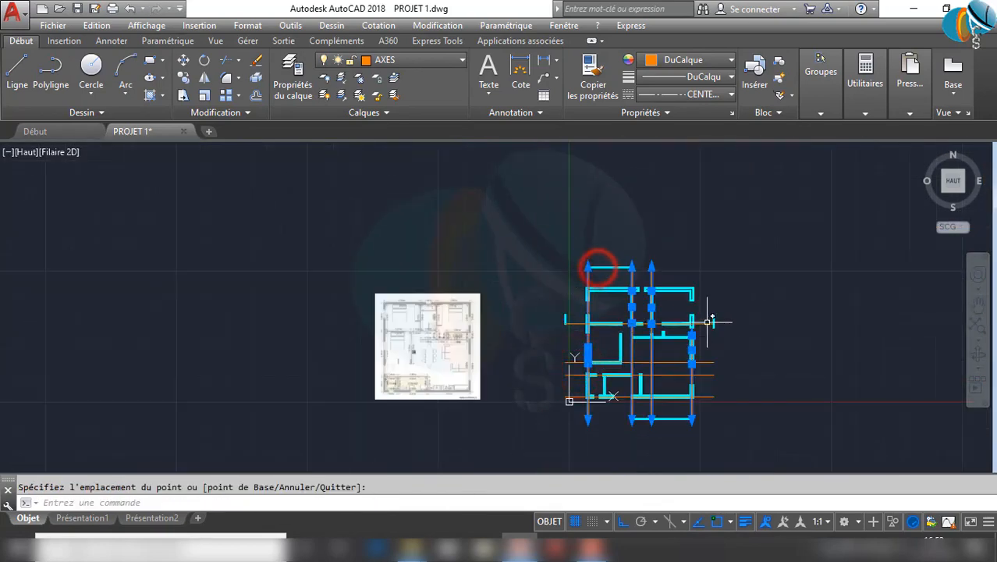
# Stretch the upper end of the right exterior wall's centerline up to the upper guide line and clear the selection
pyautogui.scroll(8, 708, 321)
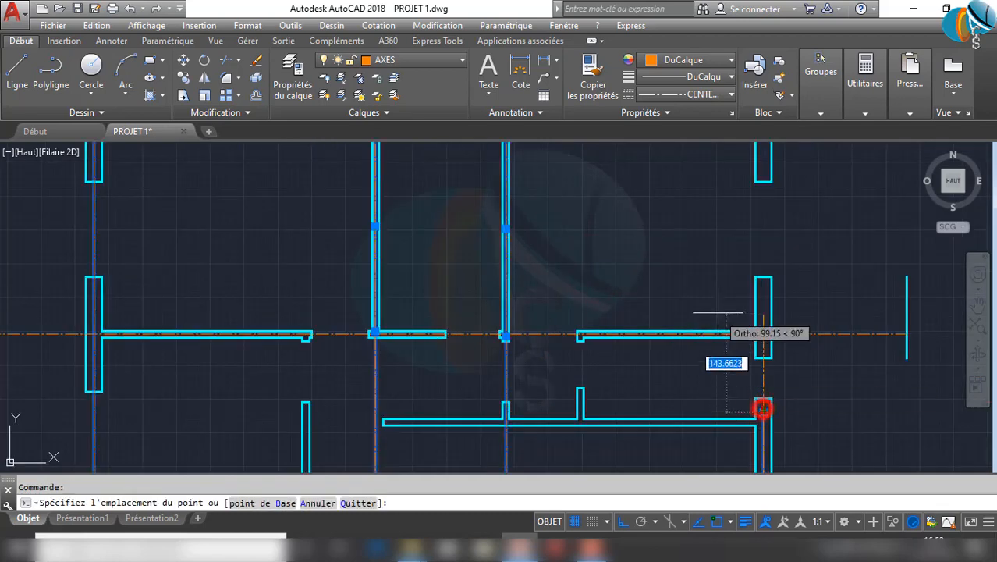
pyautogui.scroll(-8, 710, 308)
pyautogui.scroll(6, 690, 285)
pyautogui.click(657, 238)
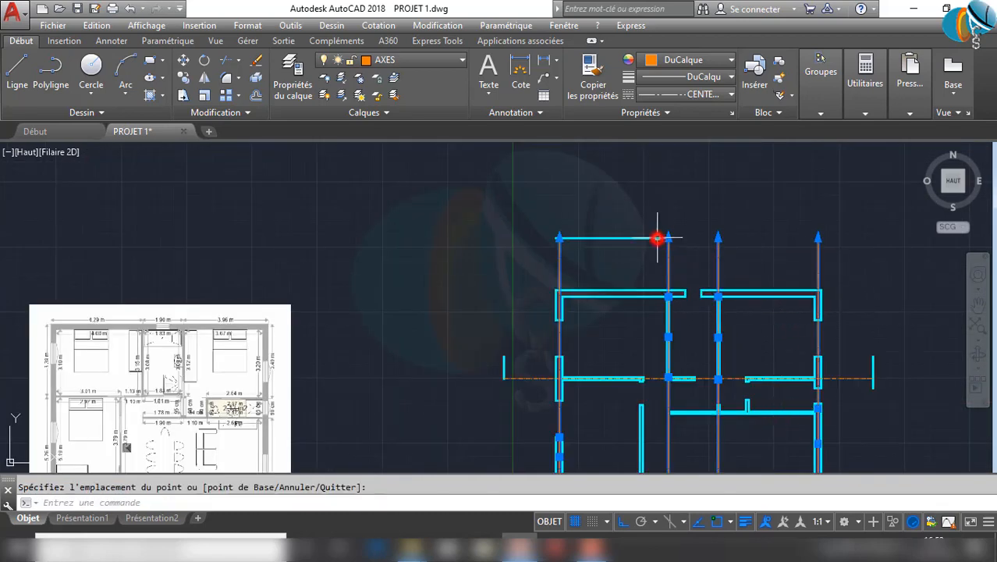
pyautogui.press('Escape')
# Add a centerline between the inner and outer faces of the upper-left bedroom's top exterior wall
pyautogui.scroll(5, 632, 290)
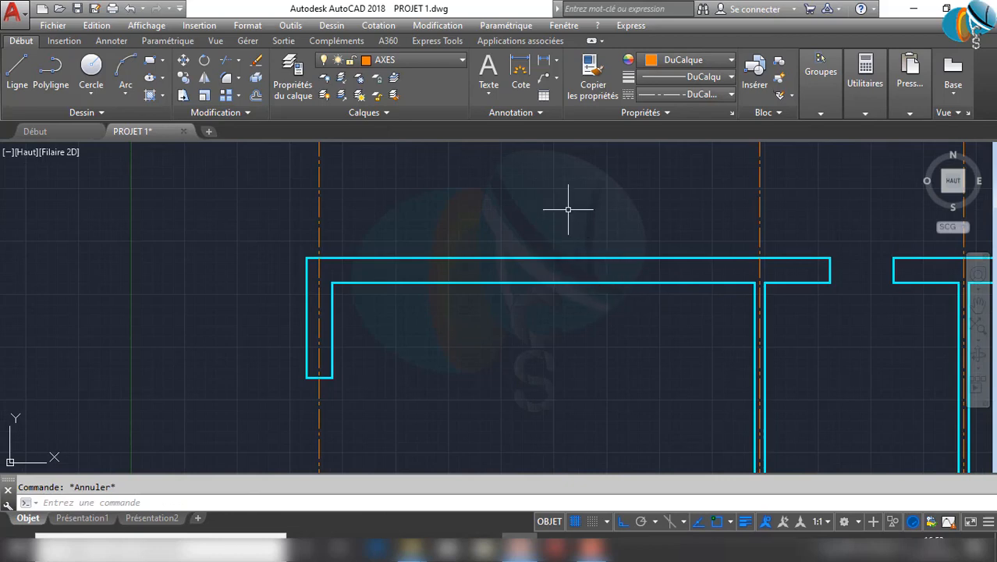
pyautogui.write('i')
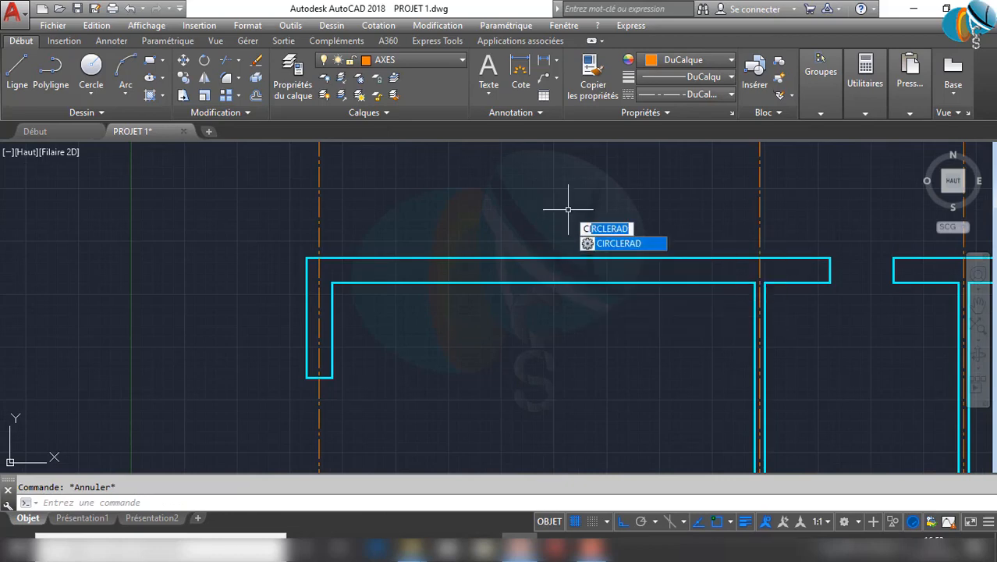
pyautogui.write('l')
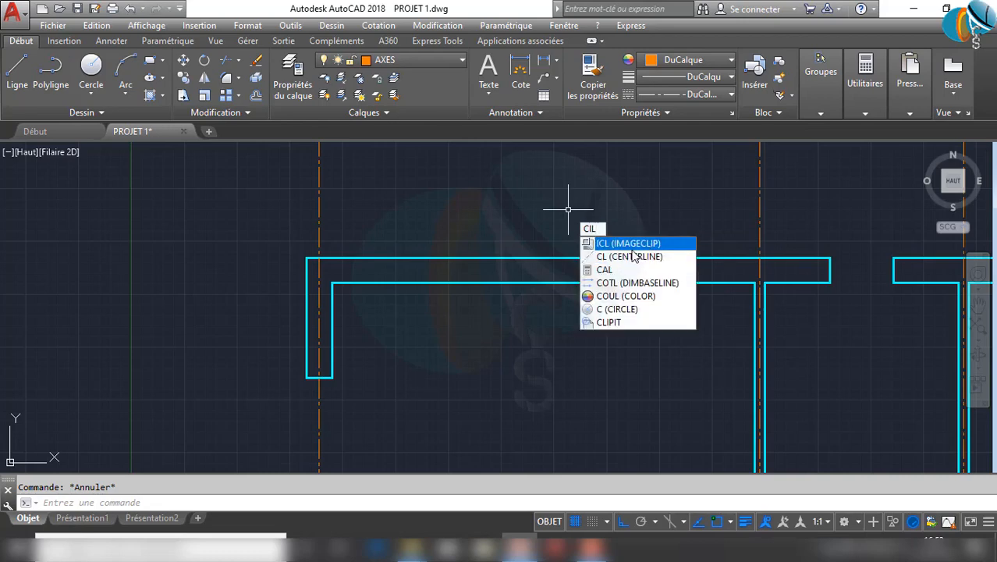
pyautogui.press('Escape')
pyautogui.write('CL')
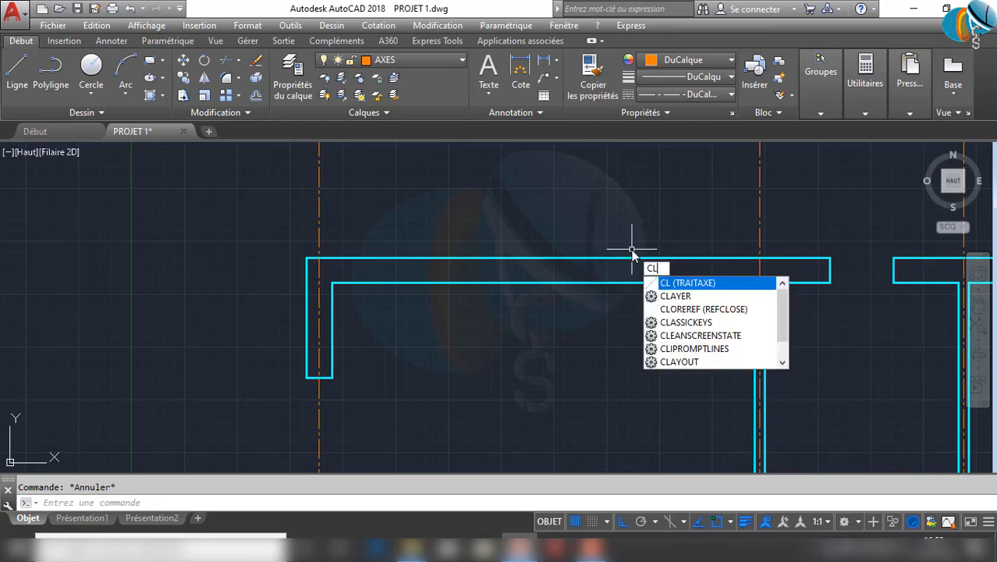
pyautogui.press('Return')
pyautogui.click(610, 285)
pyautogui.click(612, 284)
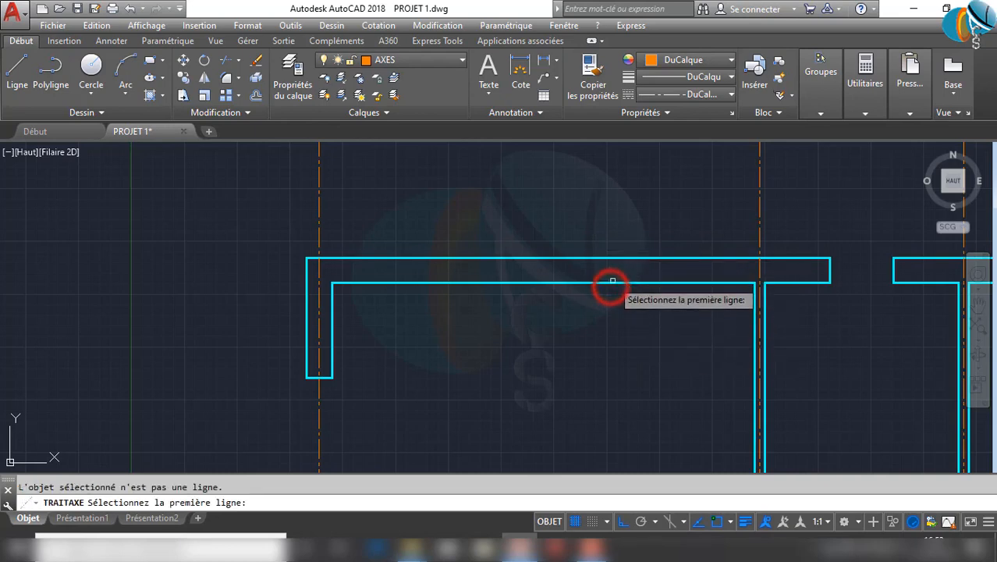
pyautogui.click(621, 257)
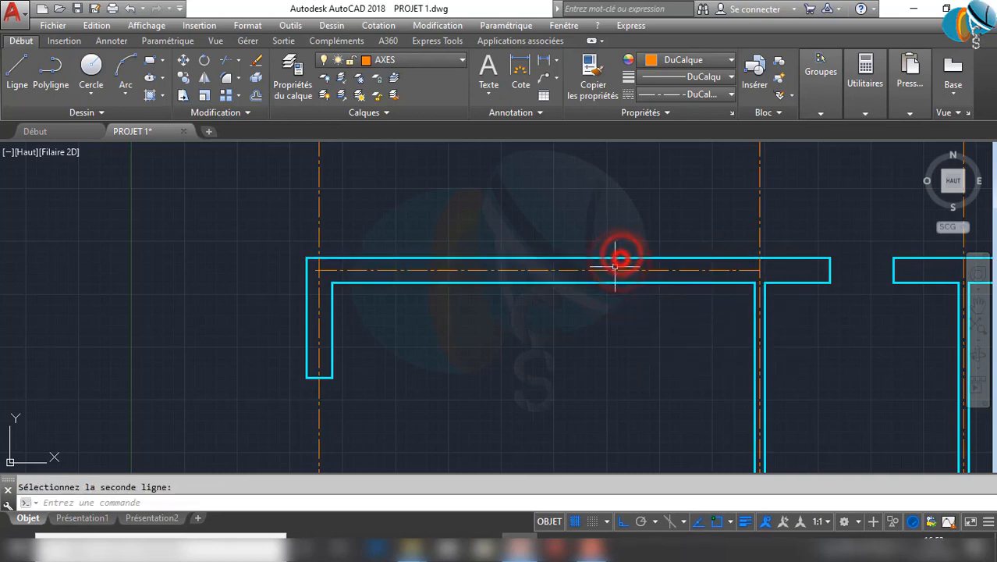
# Stretch the right end of the top exterior wall's centerline out to align with the right guide line
pyautogui.click(647, 271)
pyautogui.click(759, 270)
pyautogui.scroll(-5, 759, 271)
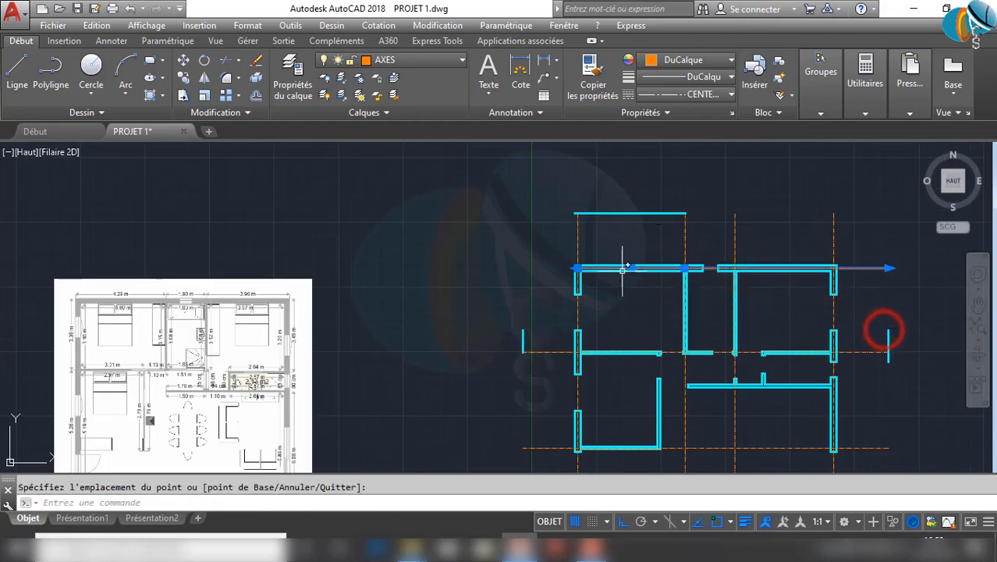
# Stretch the left end of the top exterior wall's centerline out to align with the left guide line and clear the selection
pyautogui.scroll(8, 614, 292)
pyautogui.click(608, 292)
pyautogui.scroll(-6, 637, 284)
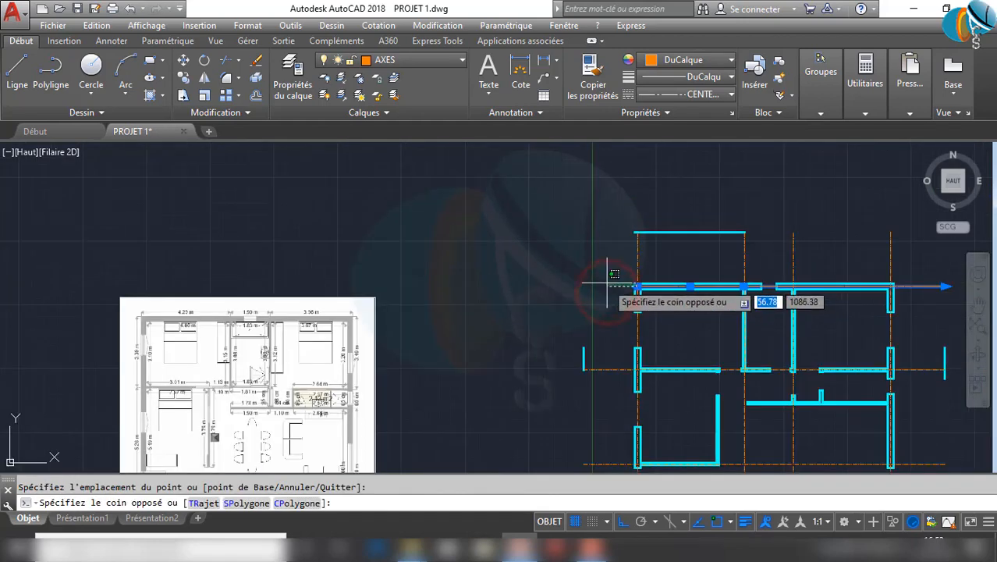
pyautogui.press('Escape')
pyautogui.scroll(8, 633, 286)
pyautogui.click(620, 279)
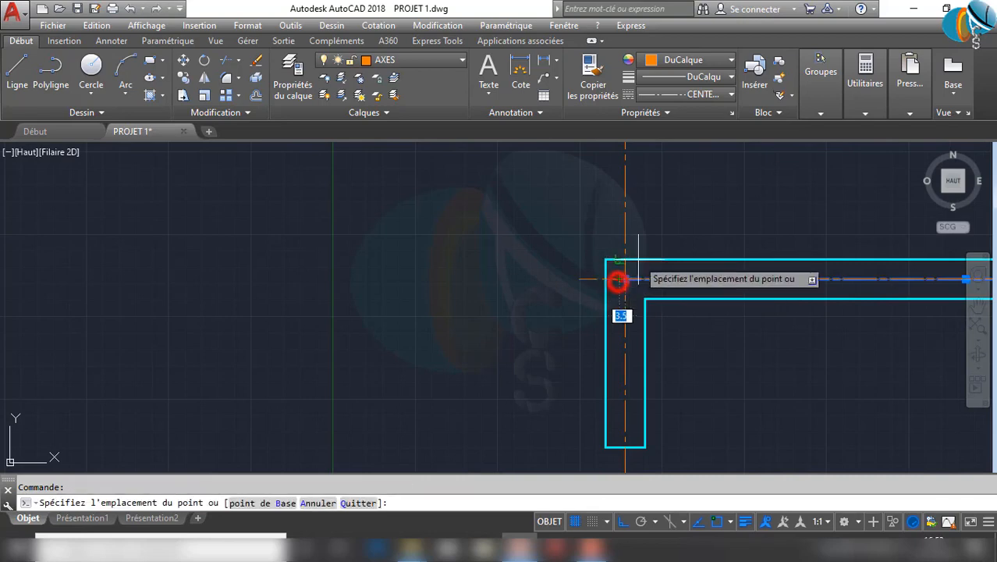
pyautogui.scroll(-5, 617, 281)
pyautogui.press('Escape')
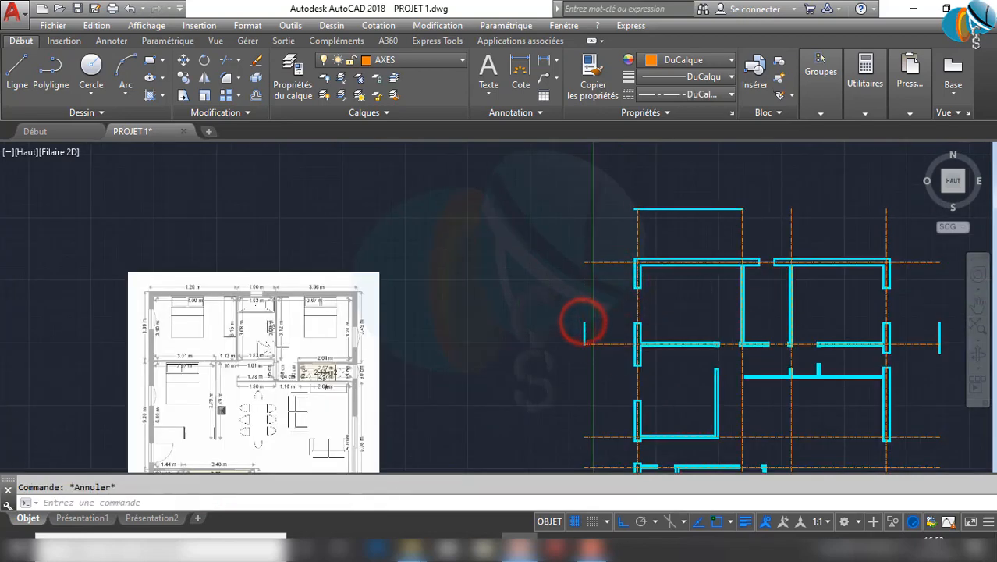
pyautogui.scroll(-4, 667, 300)
pyautogui.click(656, 196)
pyautogui.click(777, 225)
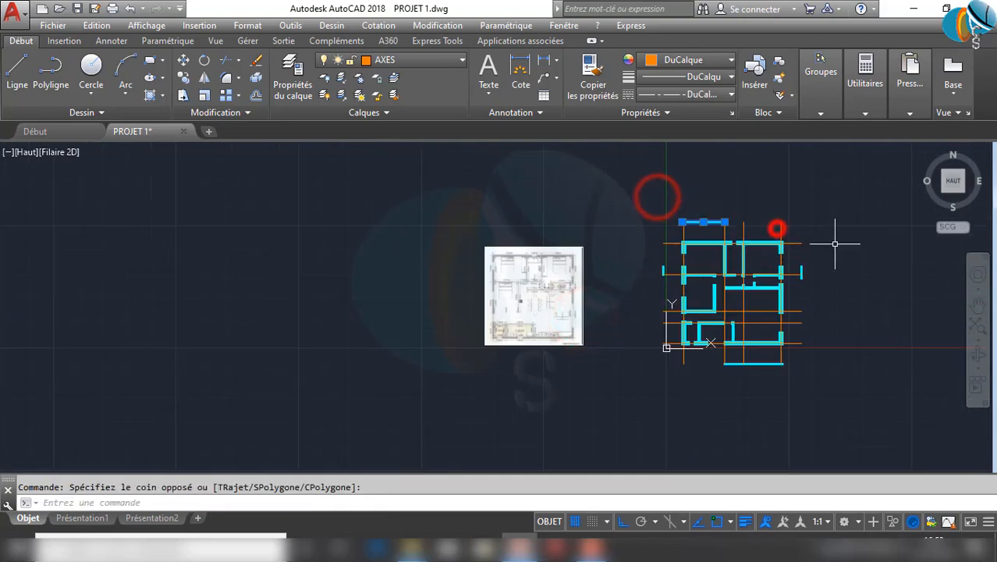
pyautogui.click(801, 255)
pyautogui.click(826, 324)
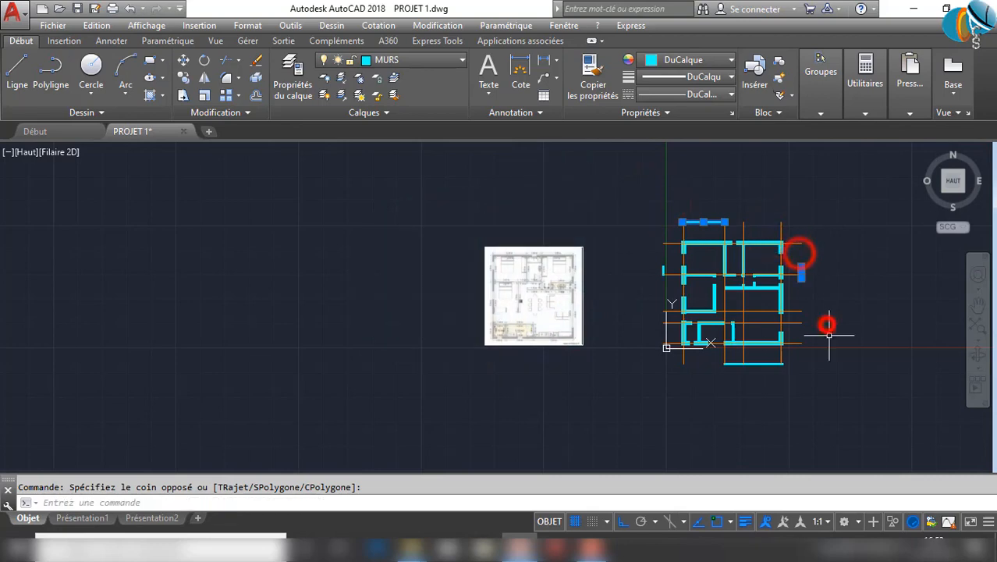
pyautogui.click(714, 350)
pyautogui.click(824, 401)
pyautogui.scroll(2, 815, 282)
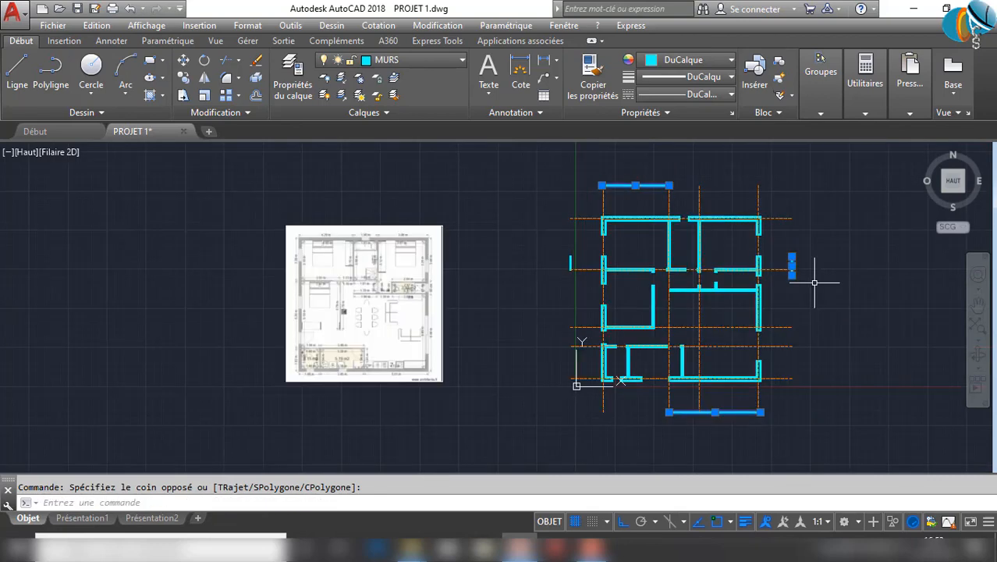
pyautogui.press('Escape')
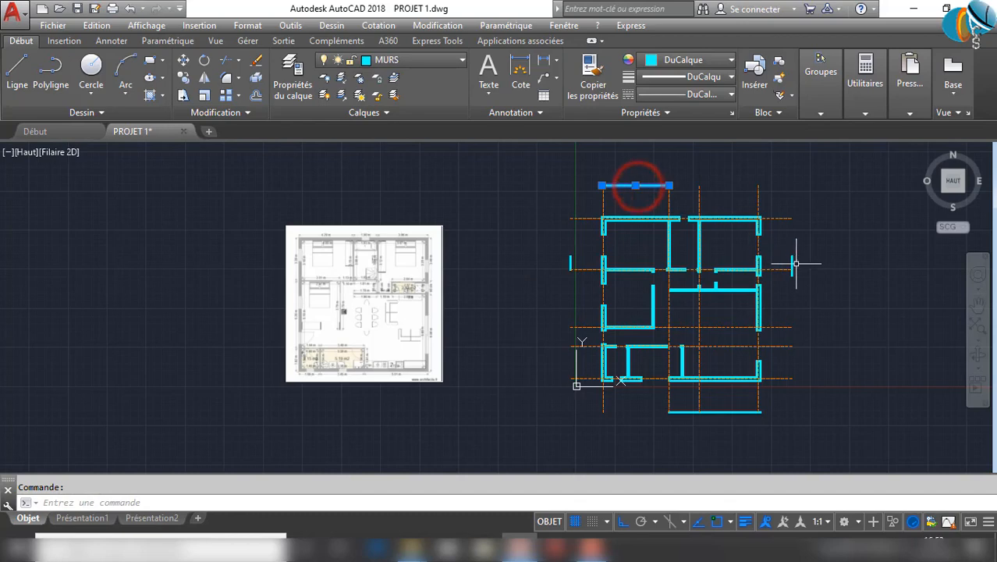
# Erase the four short guide lines lying outside the floor plan on its top, bottom, left and right sides
pyautogui.click(733, 411)
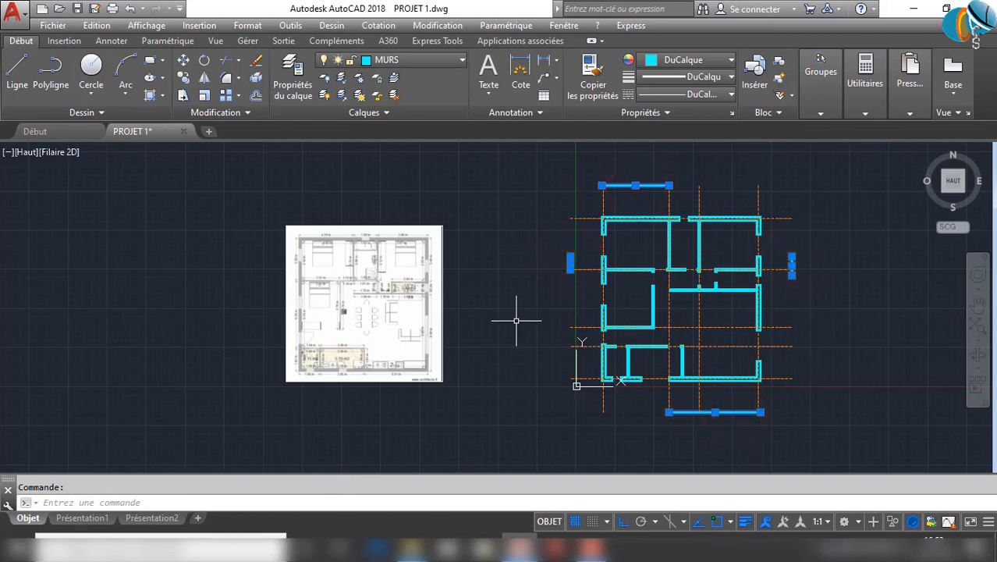
pyautogui.write('FFACER')
pyautogui.press('Return')
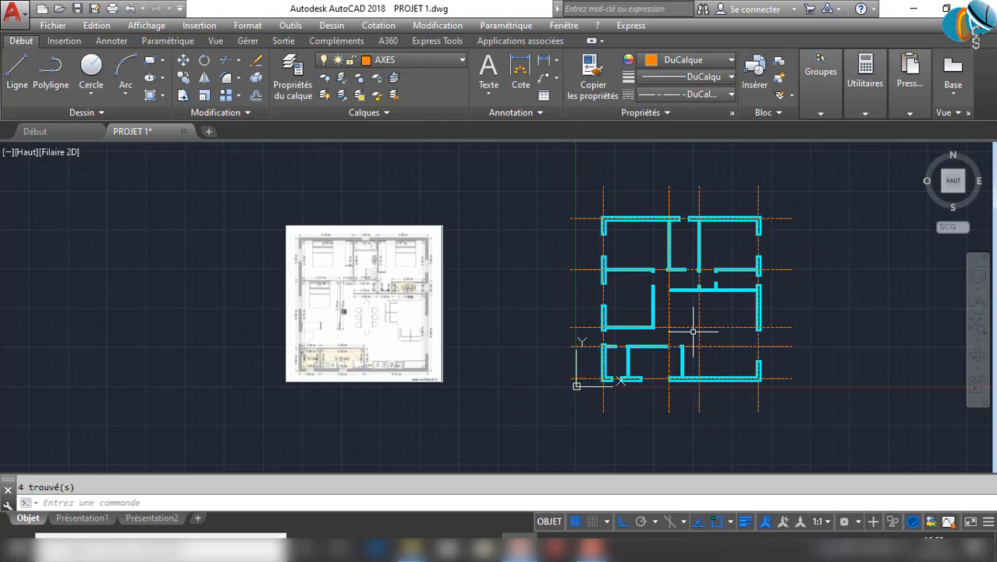
# Examine how the wall centerlines run through the rooms and past the exterior walls of the floor plan
pyautogui.scroll(4, 713, 316)
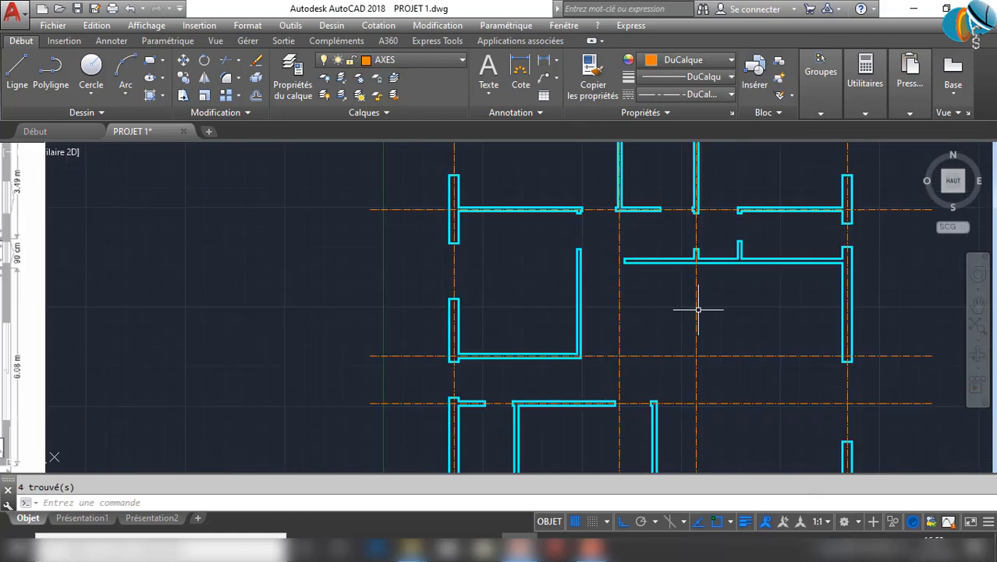
pyautogui.scroll(-2, 664, 317)
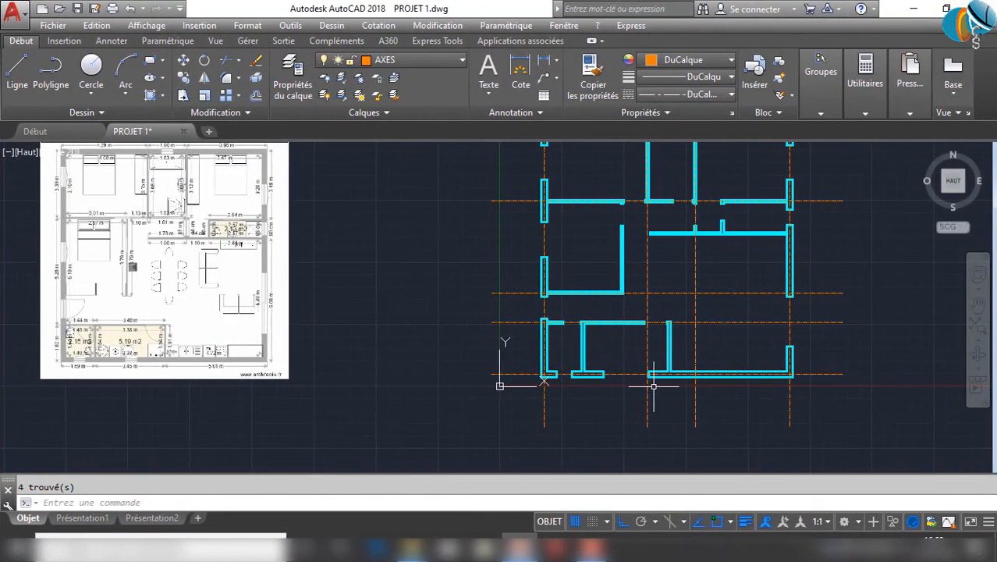
pyautogui.scroll(2, 706, 341)
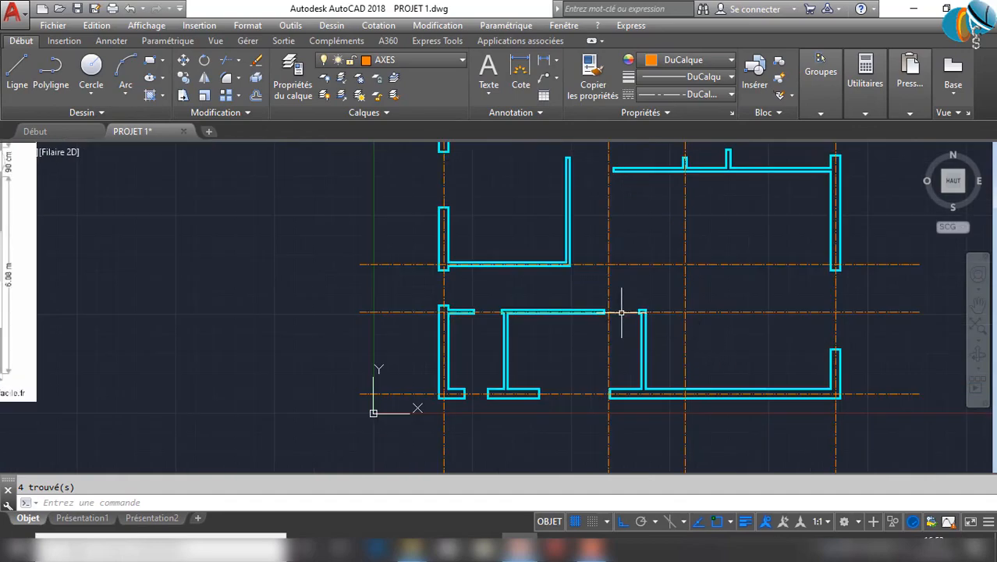
pyautogui.scroll(2, 624, 396)
pyautogui.scroll(-6, 351, 390)
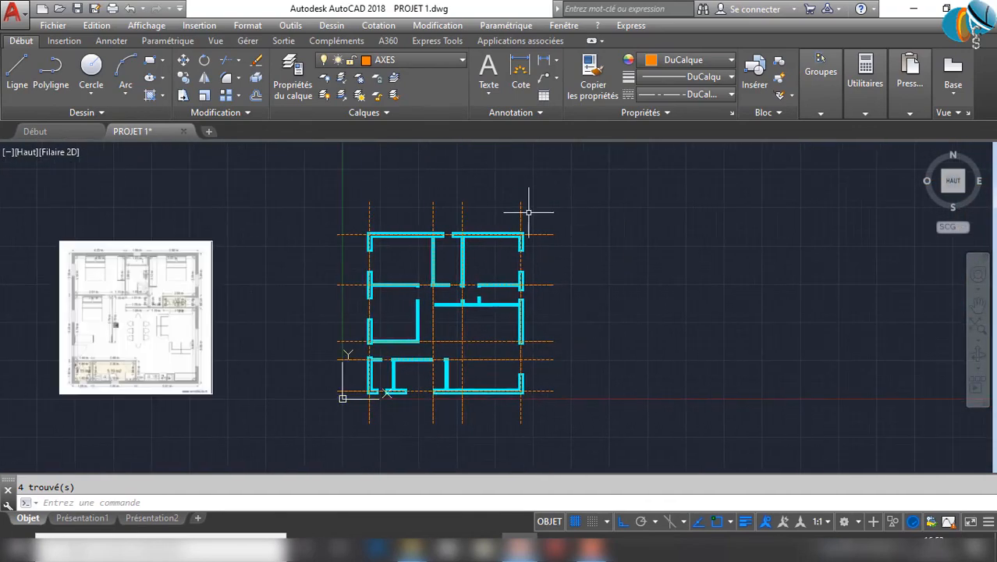
pyautogui.moveTo(399, 261); pyautogui.dragTo(587, 273, button='middle')
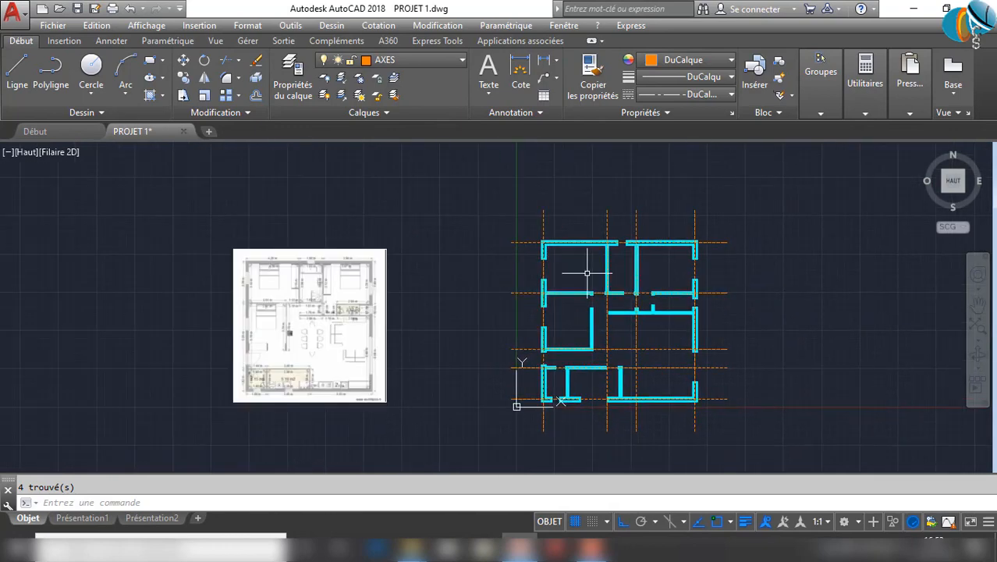
pyautogui.scroll(-3, 394, 295)
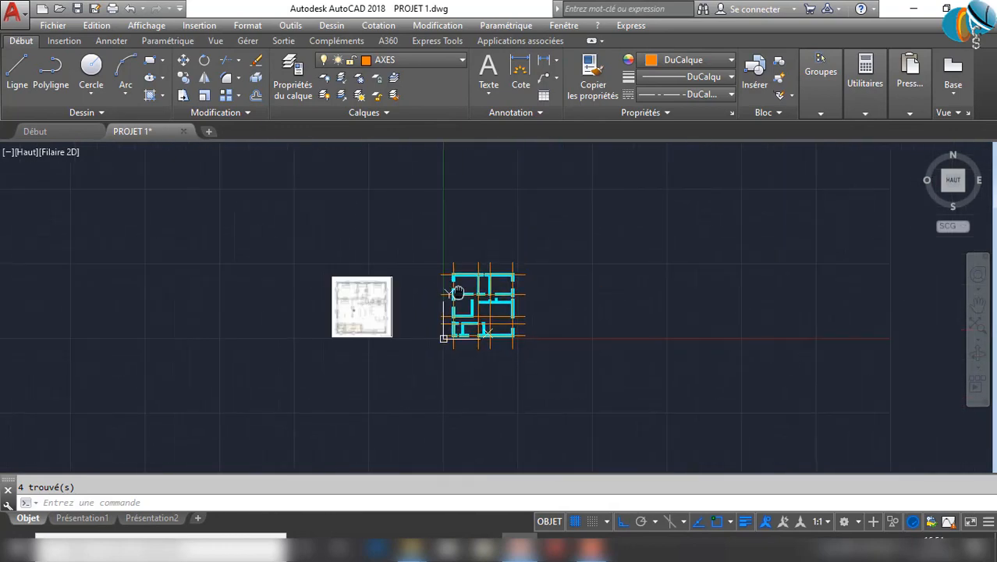
pyautogui.click(618, 216)
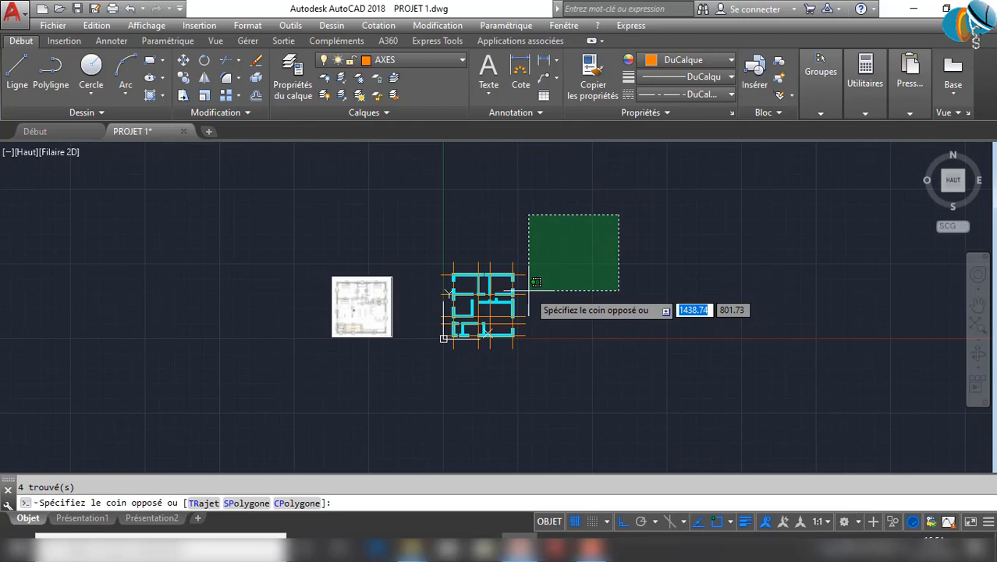
pyautogui.click(621, 195)
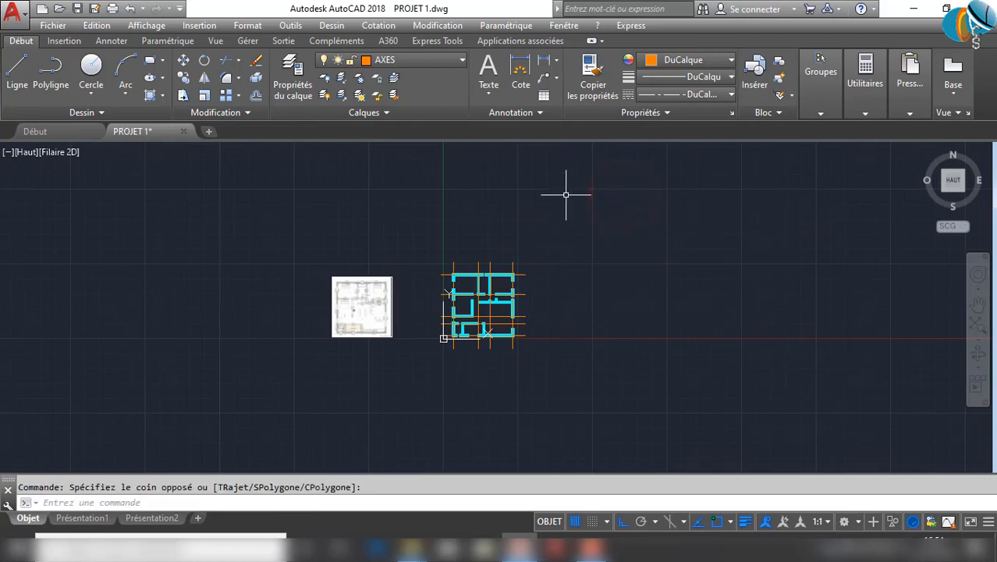
pyautogui.click(805, 193)
pyautogui.click(665, 248)
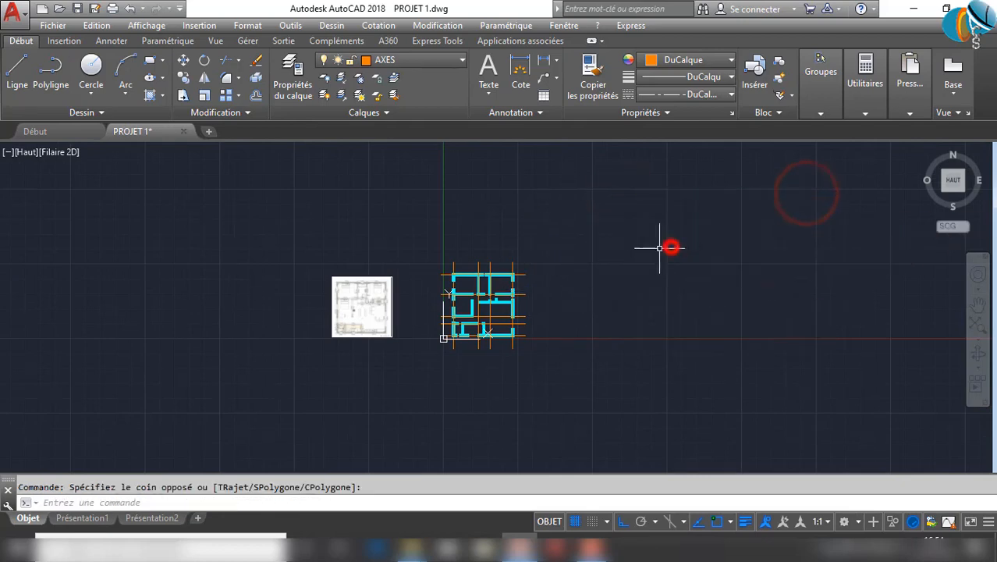
pyautogui.click(559, 191)
pyautogui.click(652, 273)
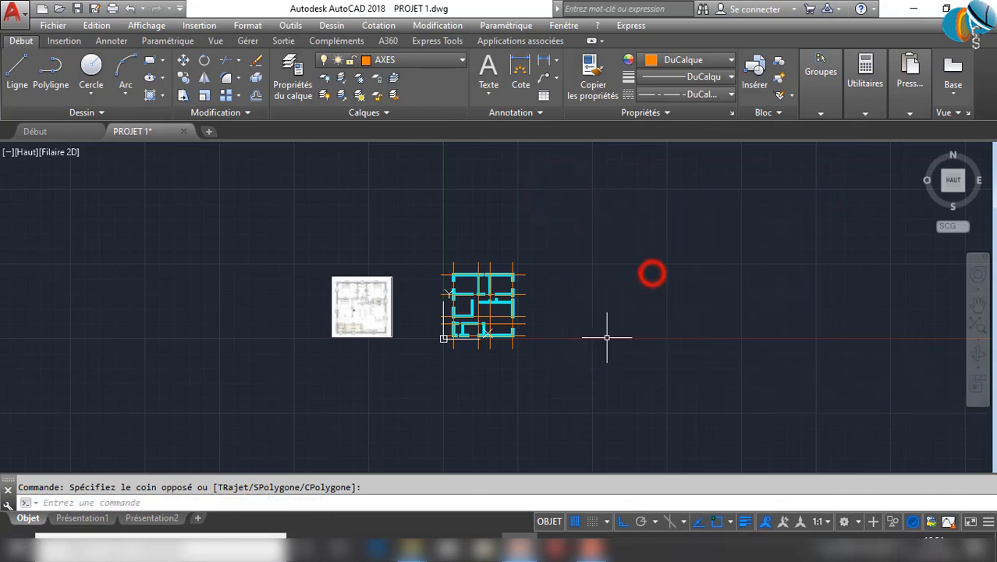
pyautogui.scroll(8, 514, 273)
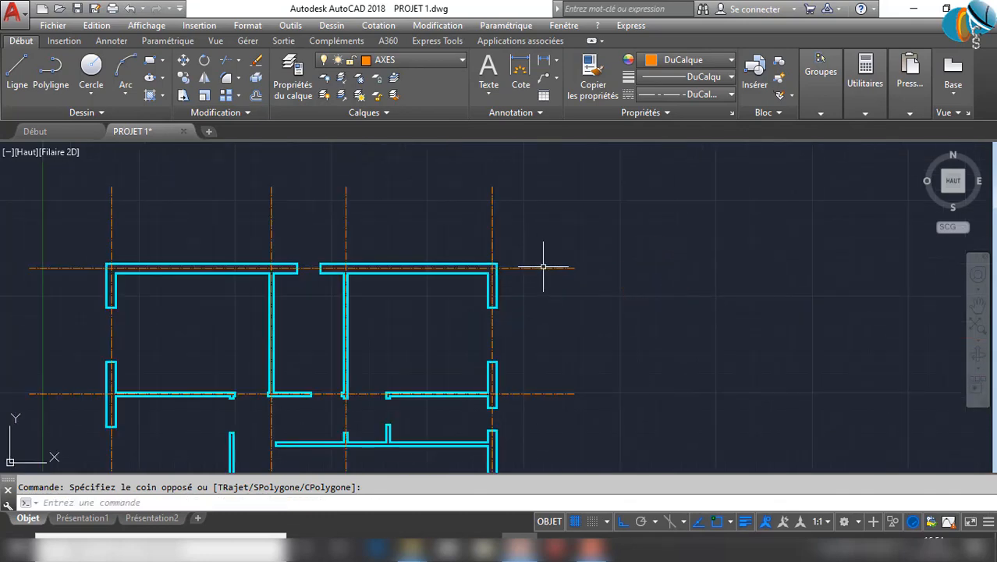
pyautogui.click(543, 267)
pyautogui.press('Escape')
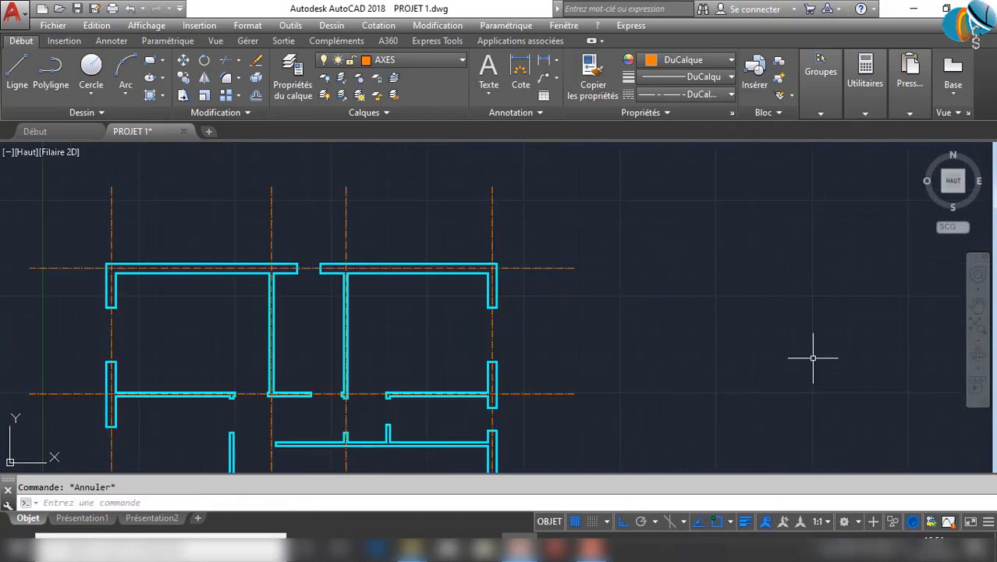
pyautogui.click(705, 196)
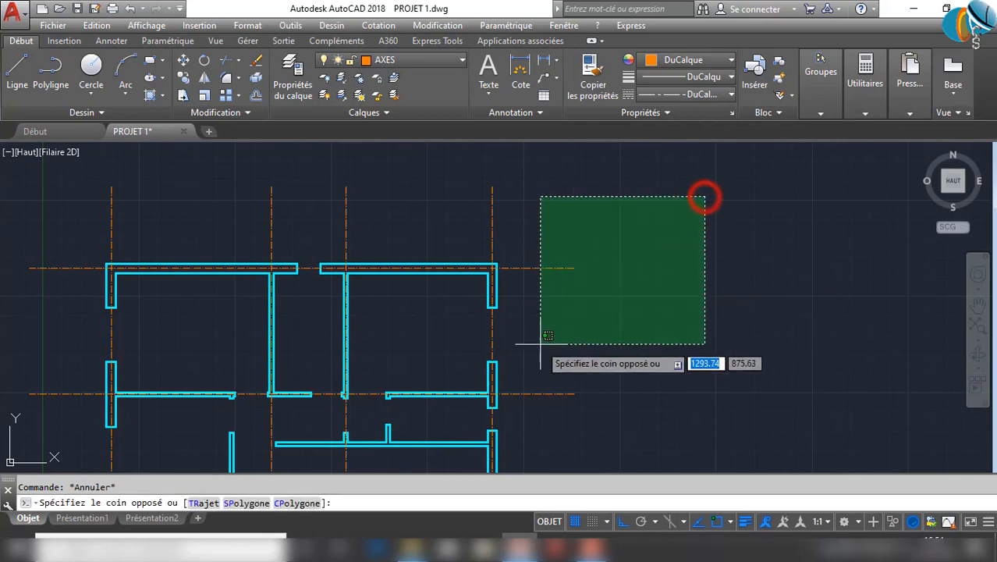
pyautogui.click(753, 203)
pyautogui.click(702, 206)
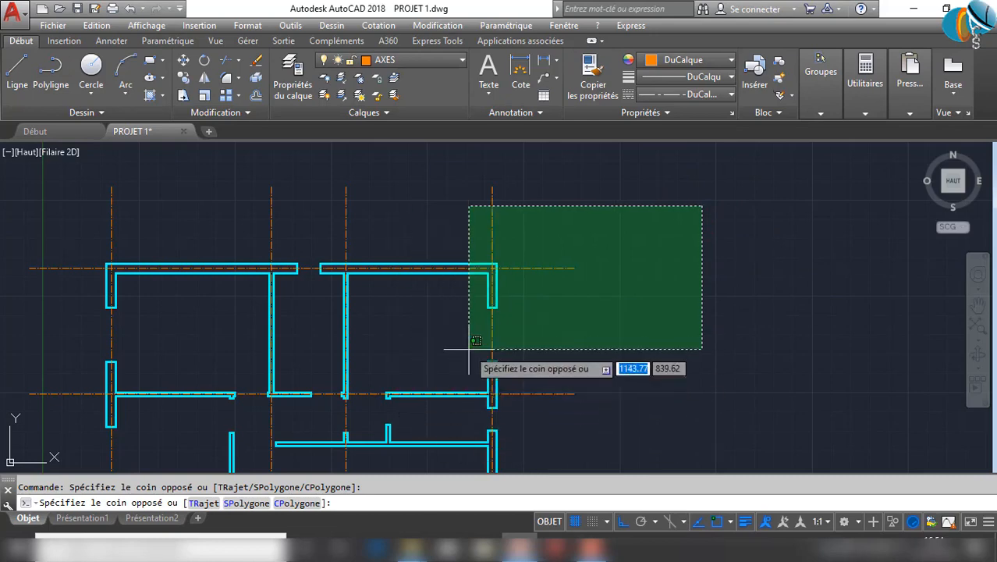
pyautogui.moveTo(423, 411); pyautogui.dragTo(570, 312, button='middle')
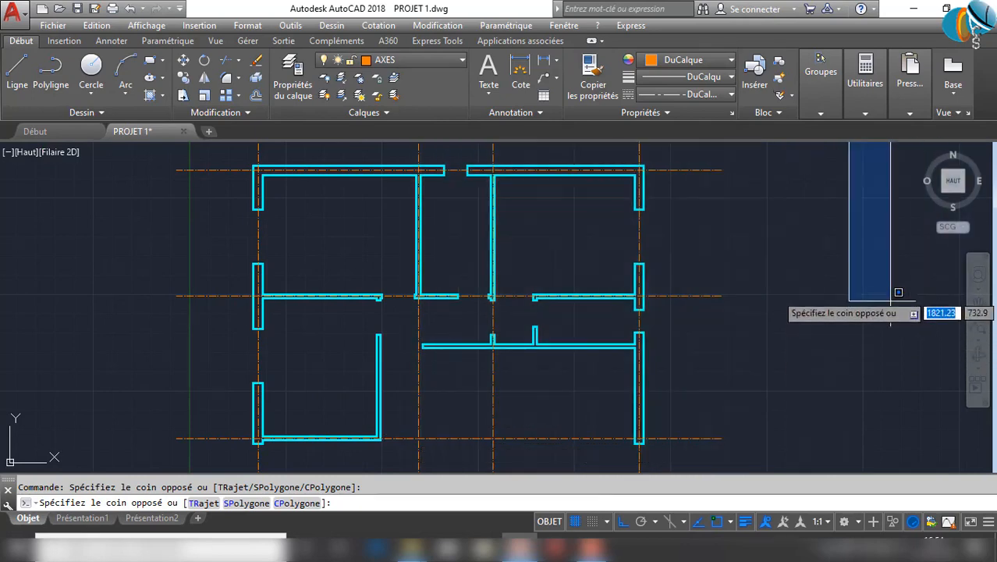
pyautogui.click(898, 293)
pyautogui.moveTo(856, 285); pyautogui.dragTo(757, 344, button='middle')
pyautogui.click(764, 166)
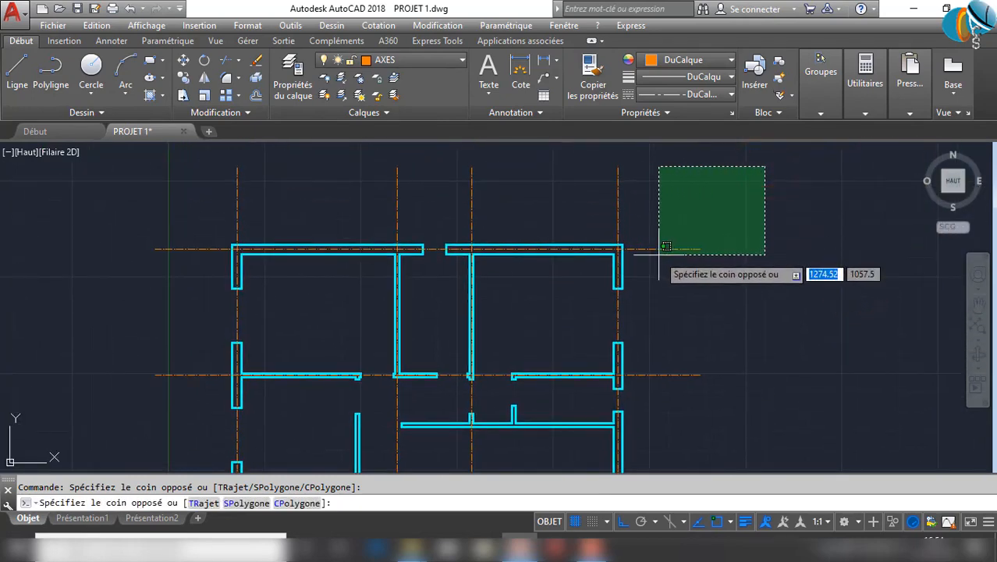
pyautogui.scroll(4, 666, 247)
pyautogui.scroll(-2, 709, 258)
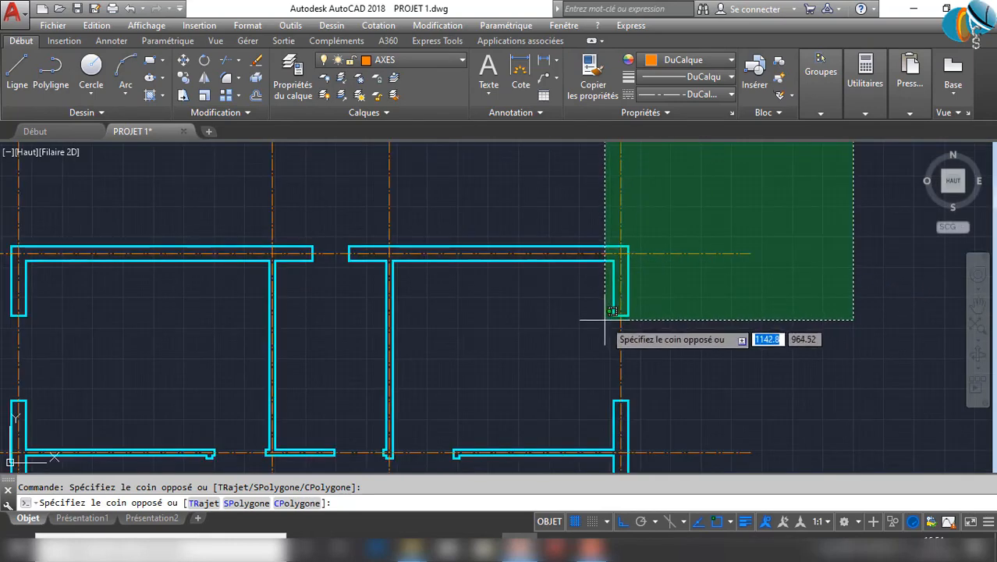
pyautogui.scroll(-2, 609, 316)
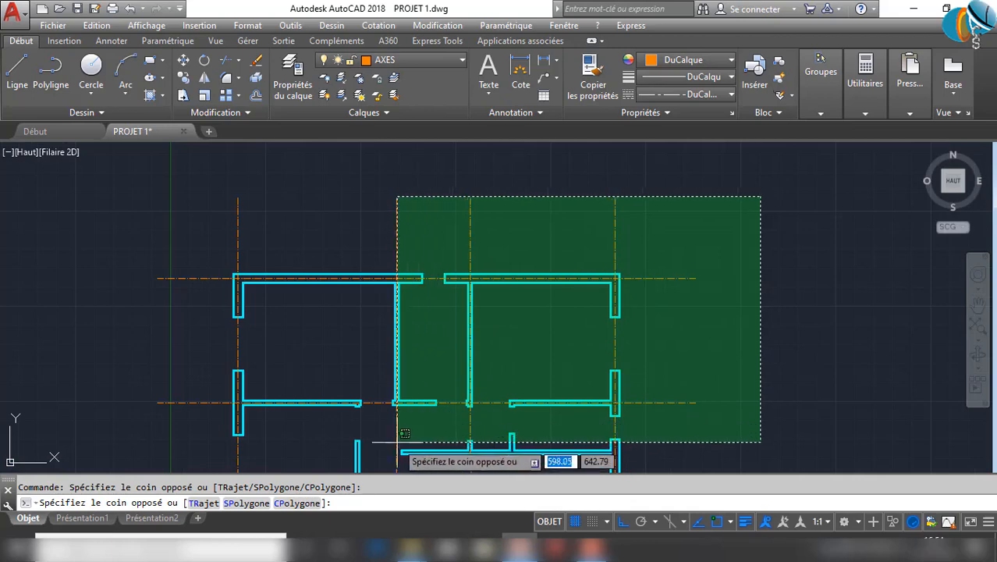
pyautogui.moveTo(429, 447); pyautogui.dragTo(519, 359, button='middle')
pyautogui.click(618, 279)
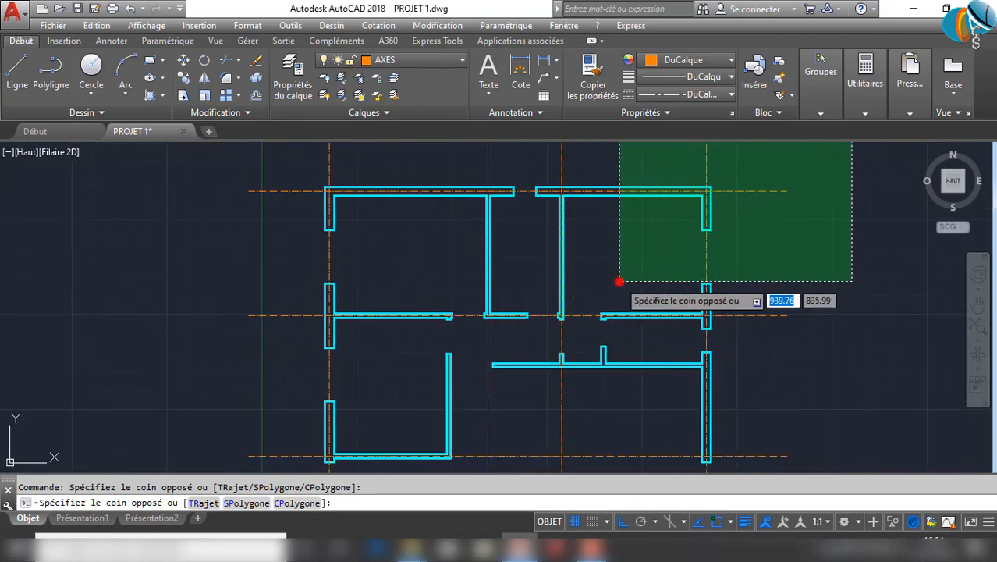
# Select the walls and centerlines at the floor plan's upper-right corner with a crossing box, inspect the selected objects and clear the selection
pyautogui.scroll(6, 557, 188)
pyautogui.moveTo(550, 189); pyautogui.dragTo(515, 293, button='middle')
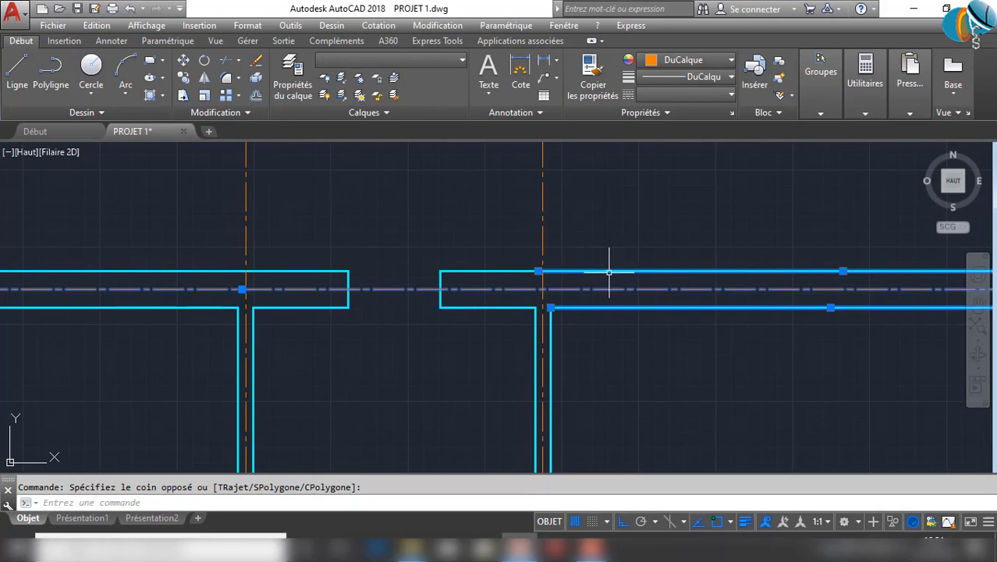
pyautogui.scroll(-6, 565, 272)
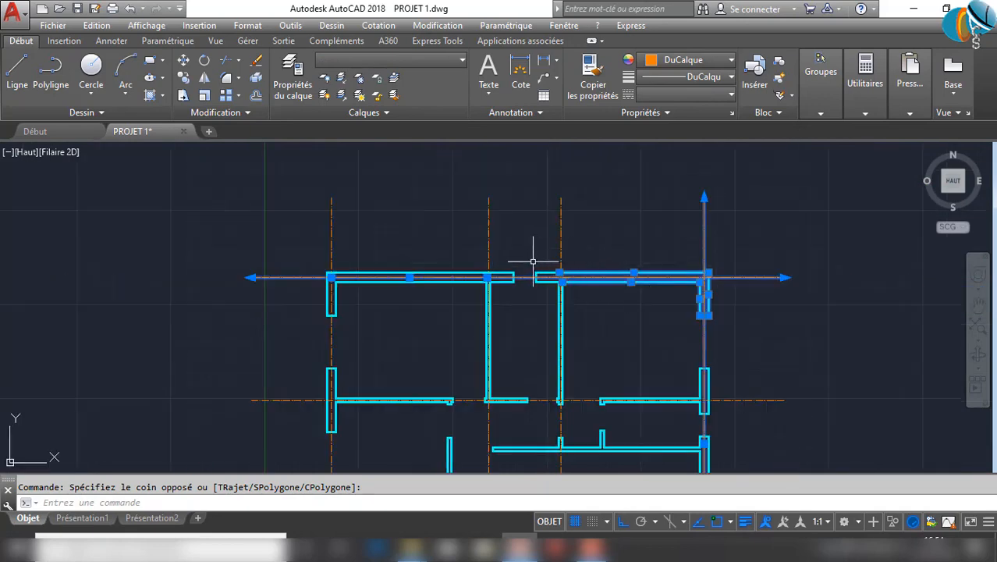
pyautogui.press('Escape')
# Select the third vertical centerline with a crossing box touching only its upper end, follow it down the plan and clear the selection
pyautogui.click(584, 159)
pyautogui.scroll(3, 557, 213)
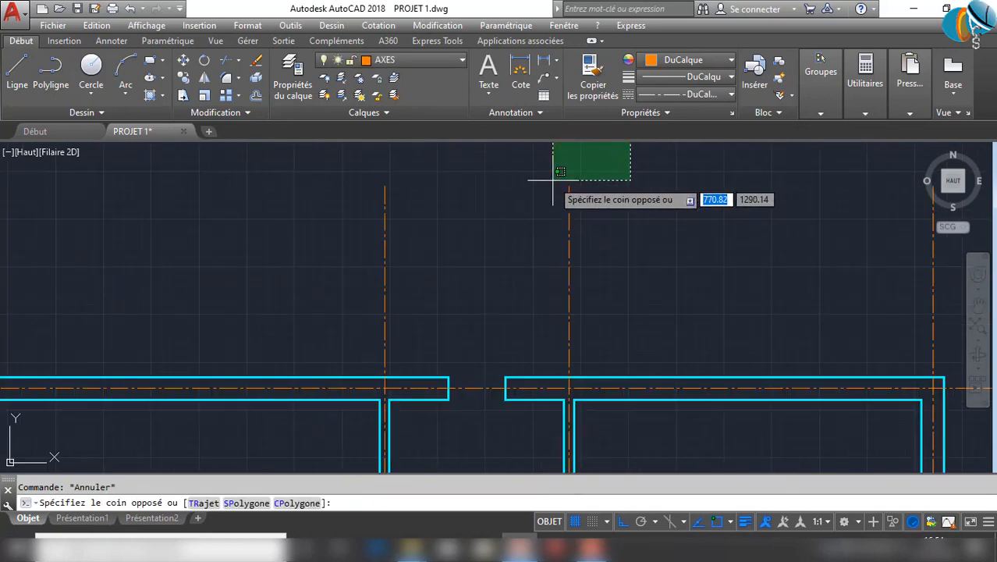
pyautogui.click(549, 189)
pyautogui.scroll(-3, 567, 305)
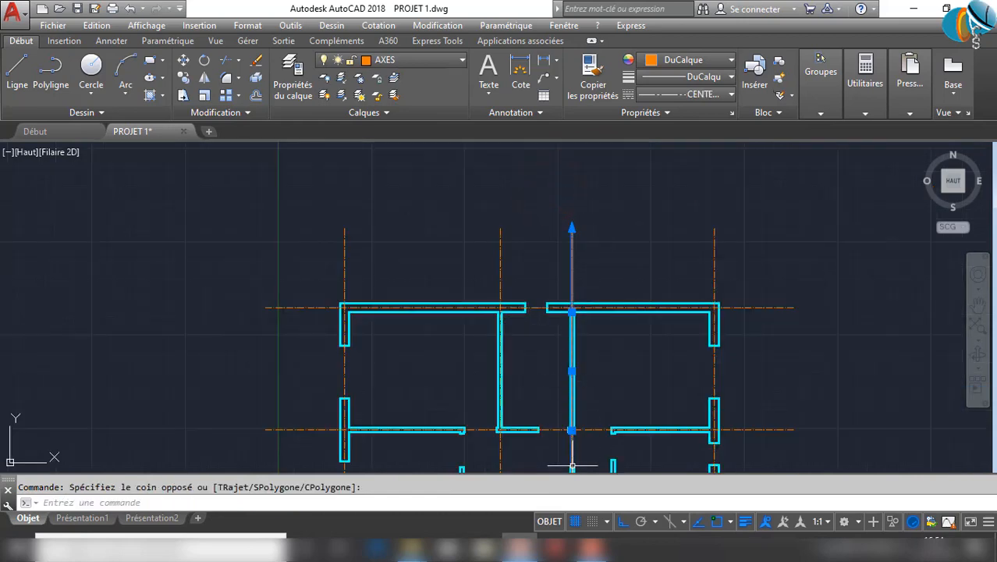
pyautogui.moveTo(572, 466); pyautogui.dragTo(550, 182, button='middle')
pyautogui.press('Escape')
# Try to select the third vertical centerline with window boxes enclosing only its upper end
pyautogui.moveTo(552, 246); pyautogui.dragTo(561, 414, button='middle')
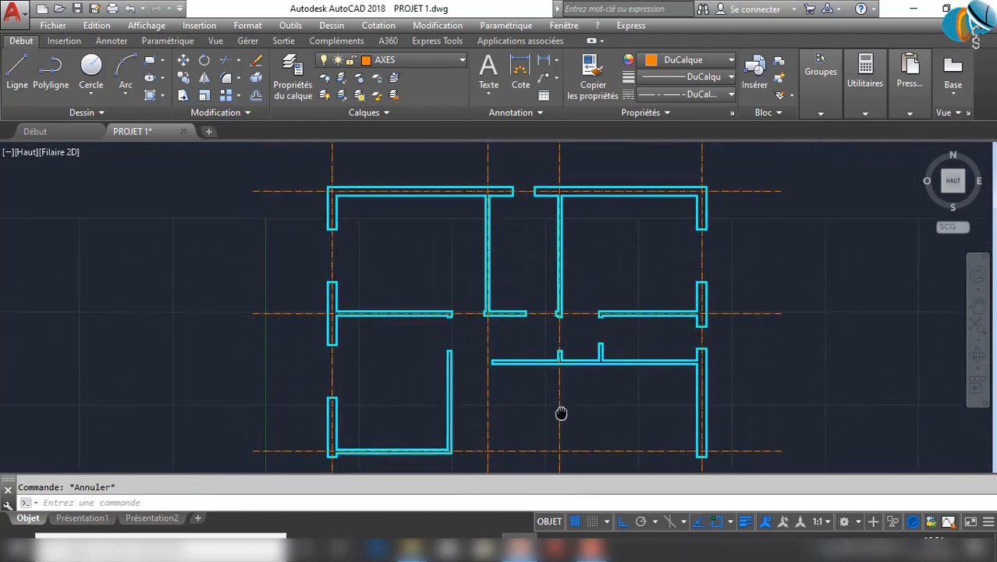
pyautogui.moveTo(550, 288); pyautogui.dragTo(548, 384, button='middle')
pyautogui.click(526, 150)
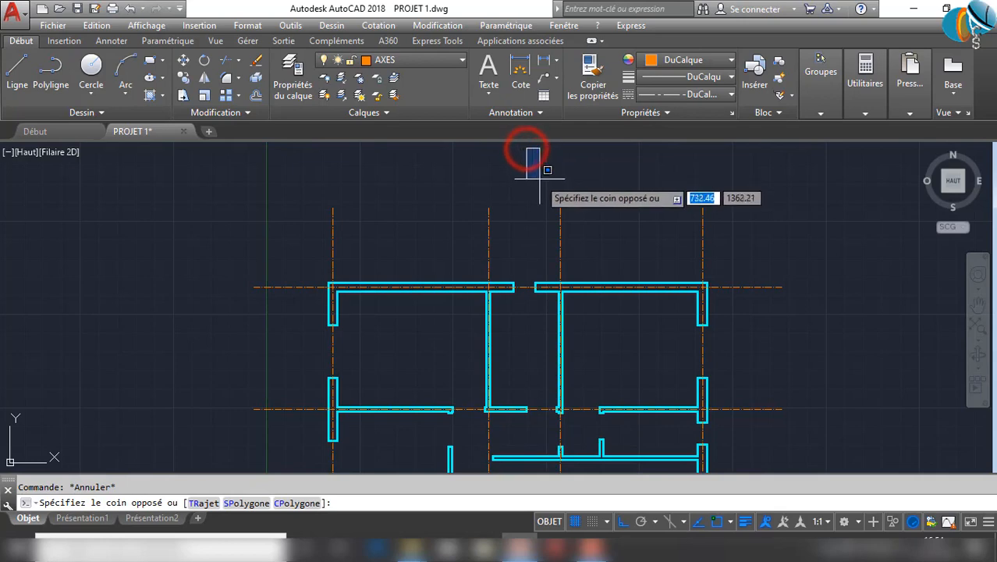
pyautogui.click(631, 245)
pyautogui.click(523, 162)
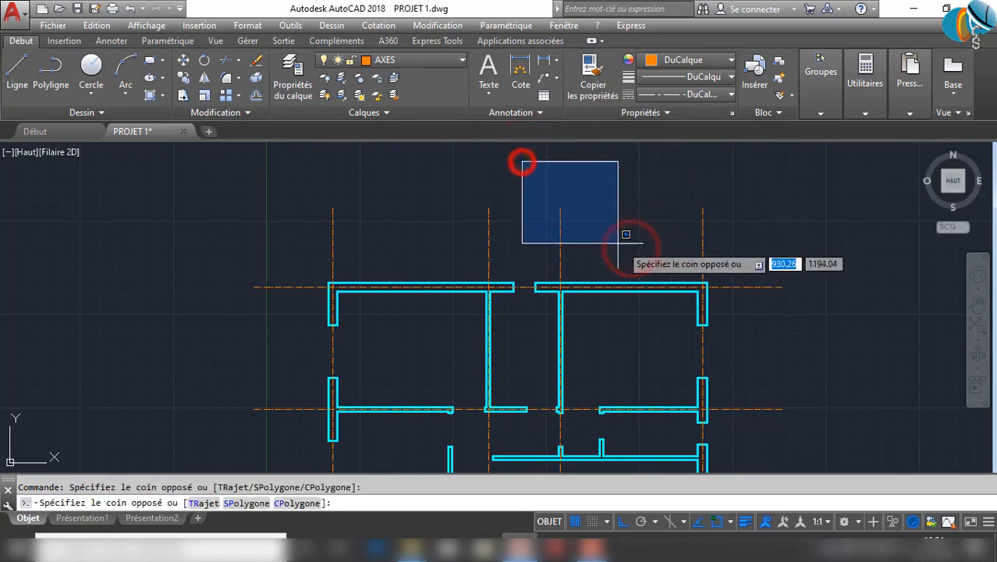
pyautogui.click(638, 253)
pyautogui.click(526, 159)
pyautogui.click(640, 265)
# Enclose the full length of the third vertical centerline in a window selection box and clear the selection
pyautogui.click(546, 189)
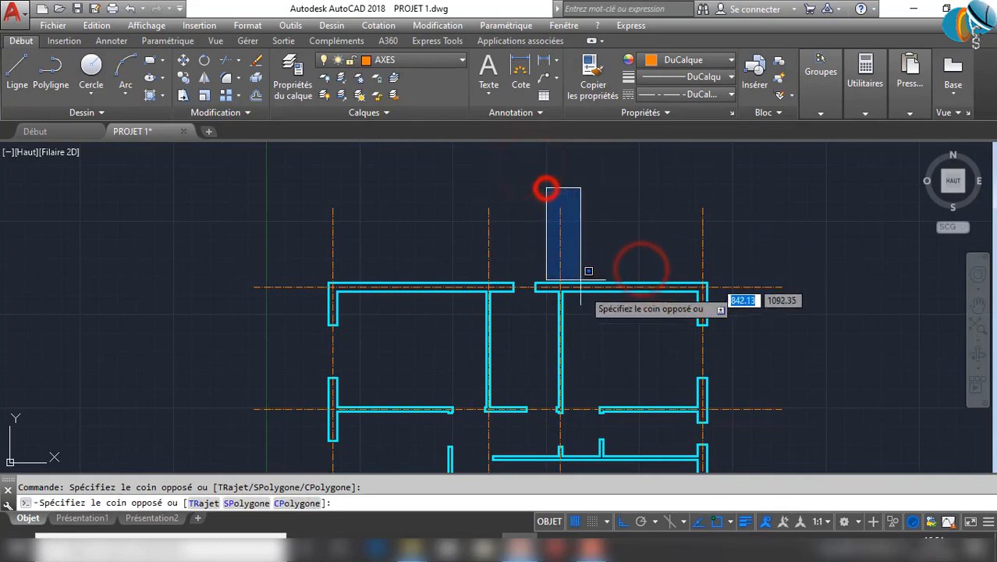
pyautogui.scroll(-5, 589, 271)
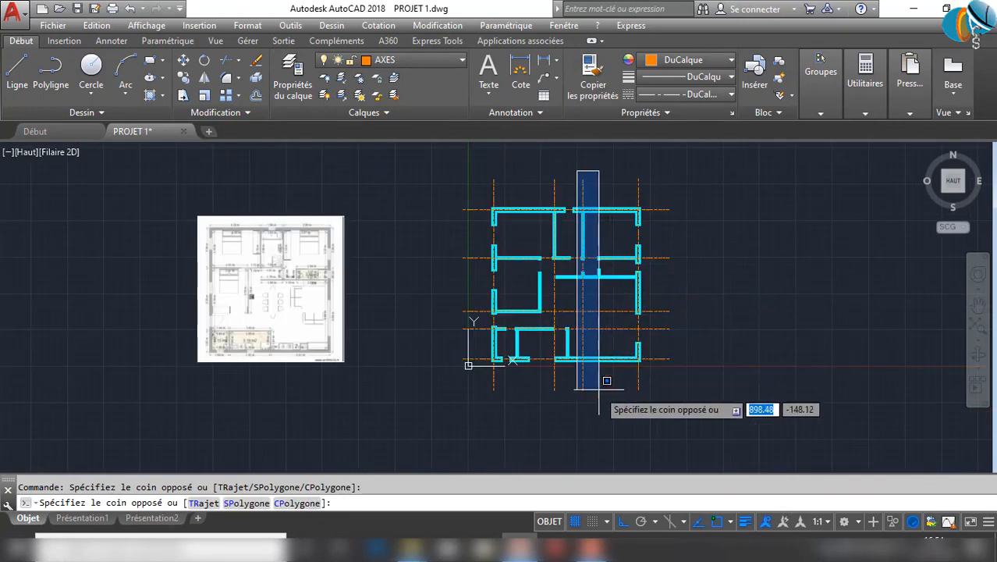
pyautogui.click(597, 401)
pyautogui.press('Escape')
# Select the third vertical centerline again with a crossing box over its end above the top wall, and clear the selection
pyautogui.scroll(2, 594, 175)
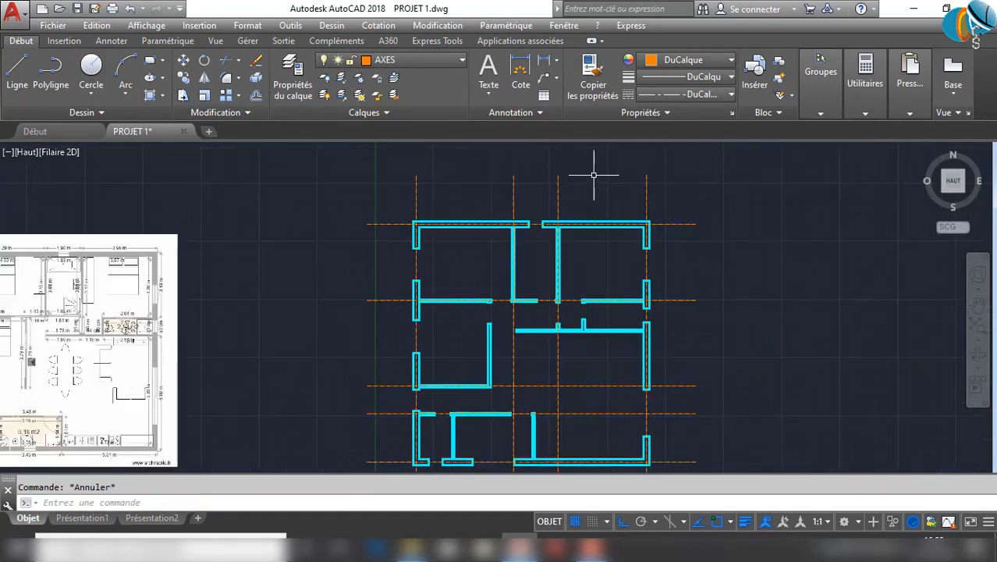
pyautogui.scroll(2, 582, 167)
pyautogui.click(581, 166)
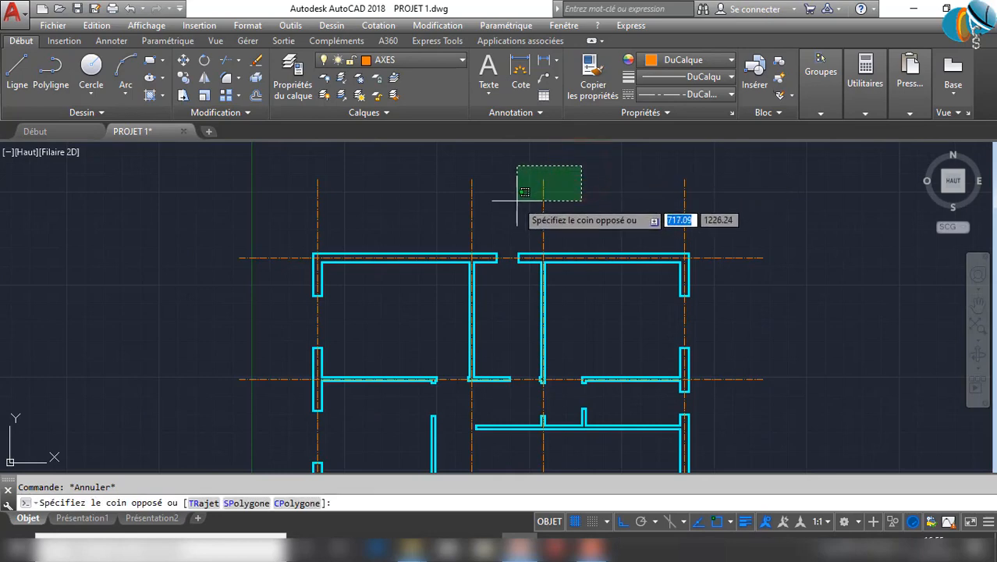
pyautogui.click(506, 209)
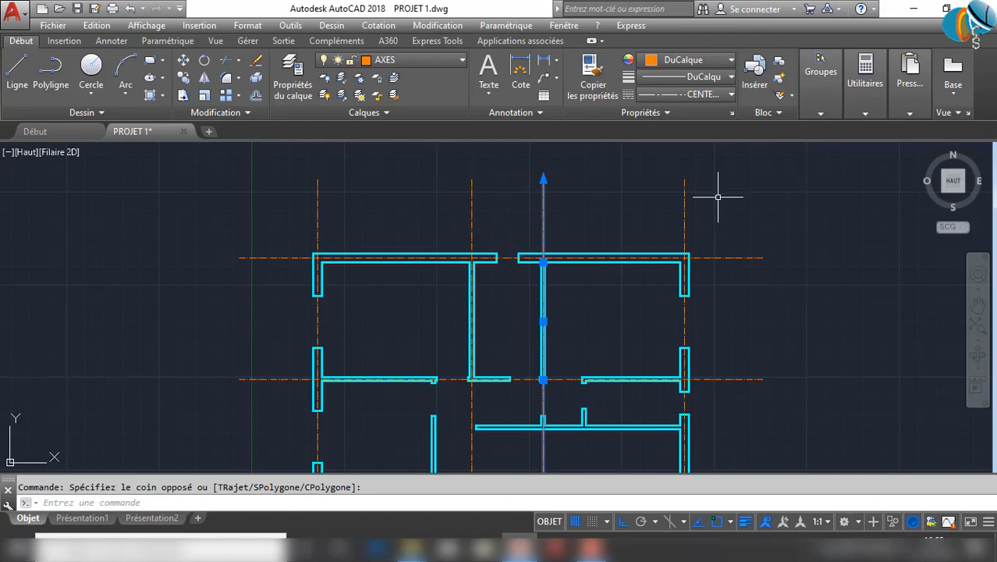
pyautogui.press('Escape')
# Pick the right exterior wall's centerline and the third vertical centerline individually, and clear the selection
pyautogui.scroll(3, 696, 202)
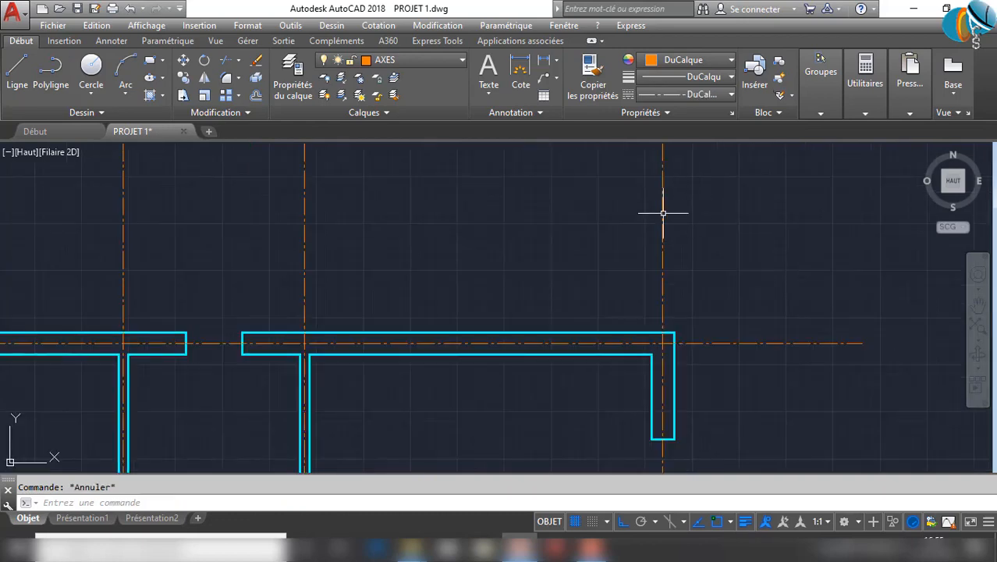
pyautogui.click(662, 212)
pyautogui.click(304, 200)
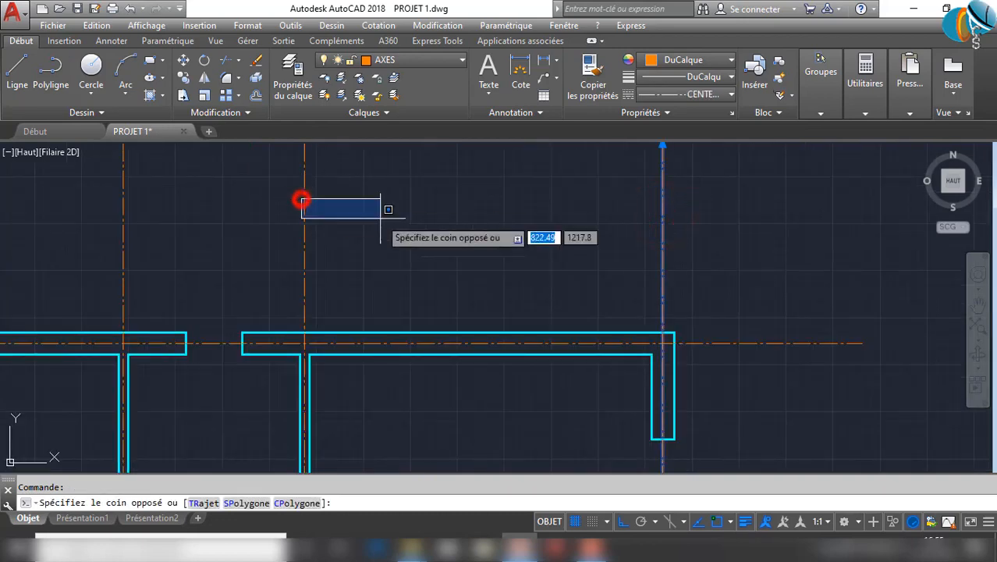
pyautogui.click(345, 243)
pyautogui.click(304, 217)
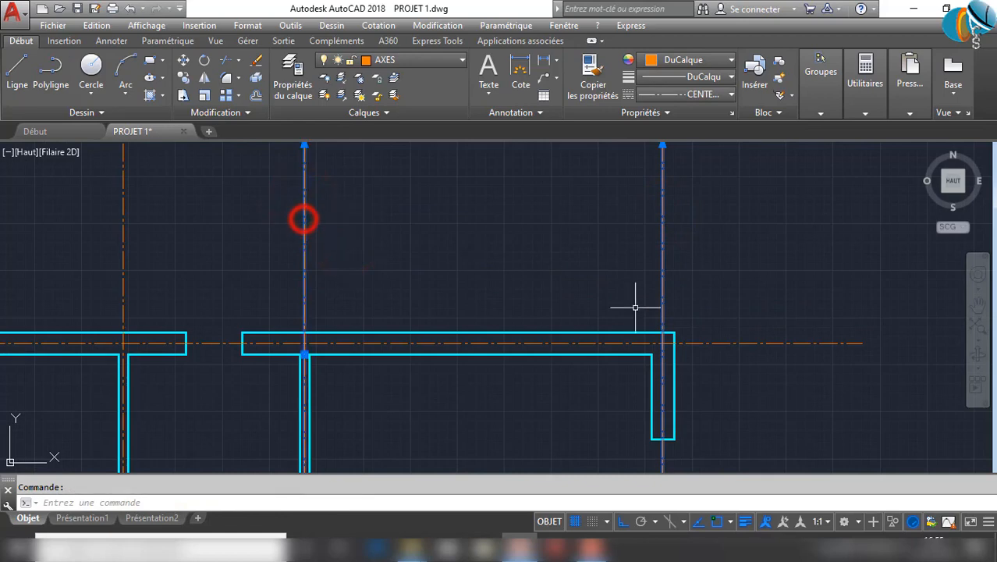
pyautogui.click(702, 340)
pyautogui.click(714, 341)
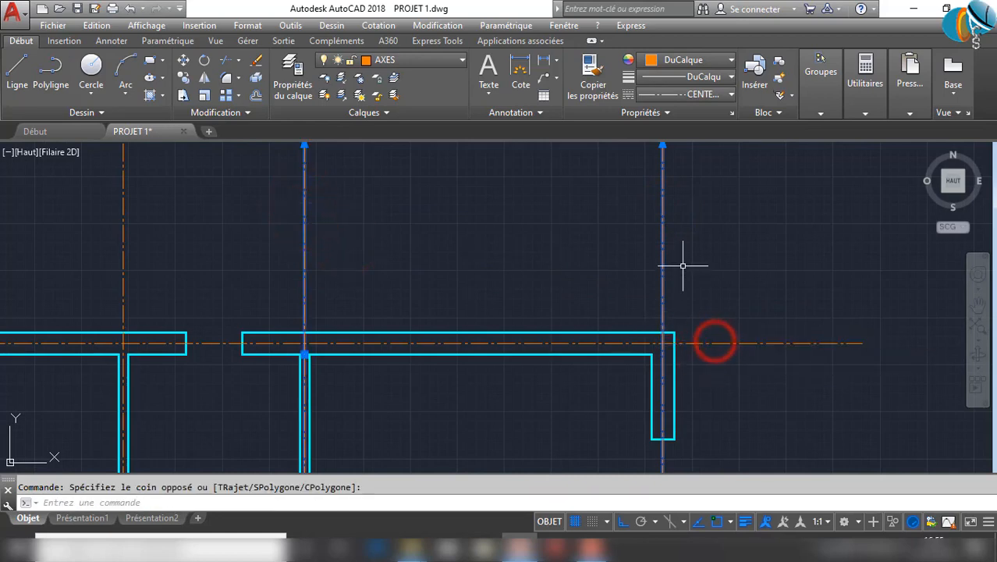
pyautogui.press('Escape')
# Demonstrate crossing and window selection boxes in the empty area beside the floor plan
pyautogui.scroll(-4, 678, 267)
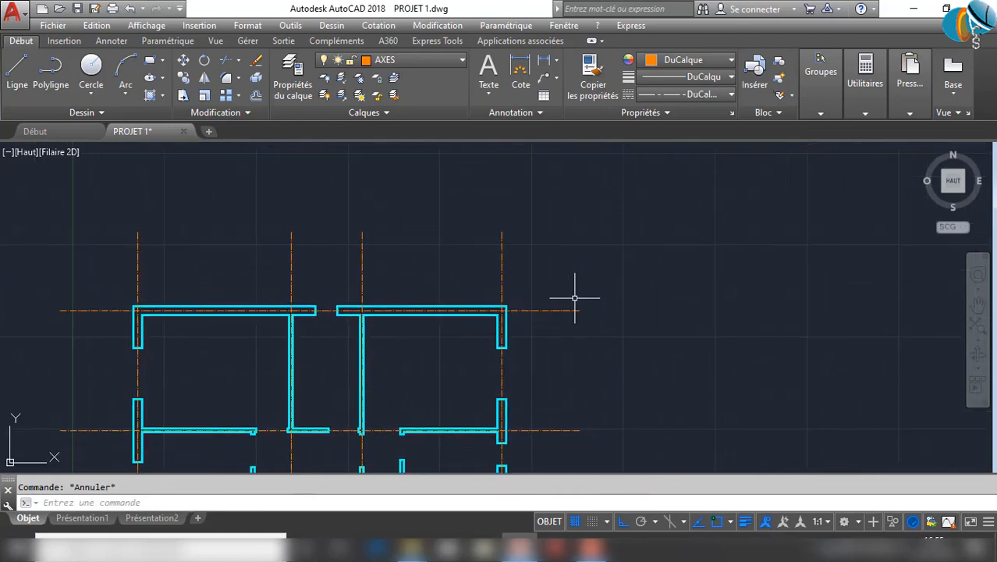
pyautogui.scroll(-2, 593, 323)
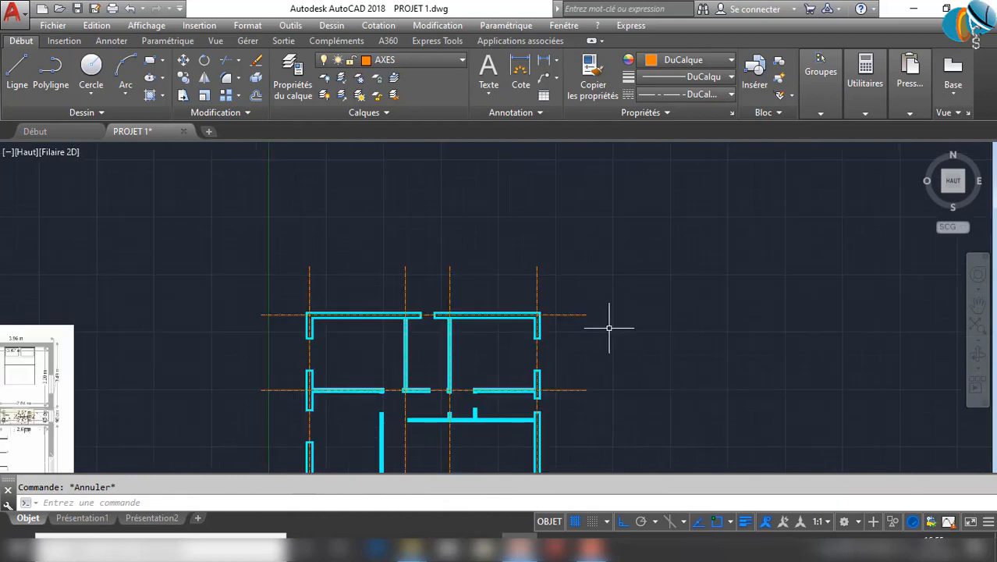
pyautogui.click(797, 204)
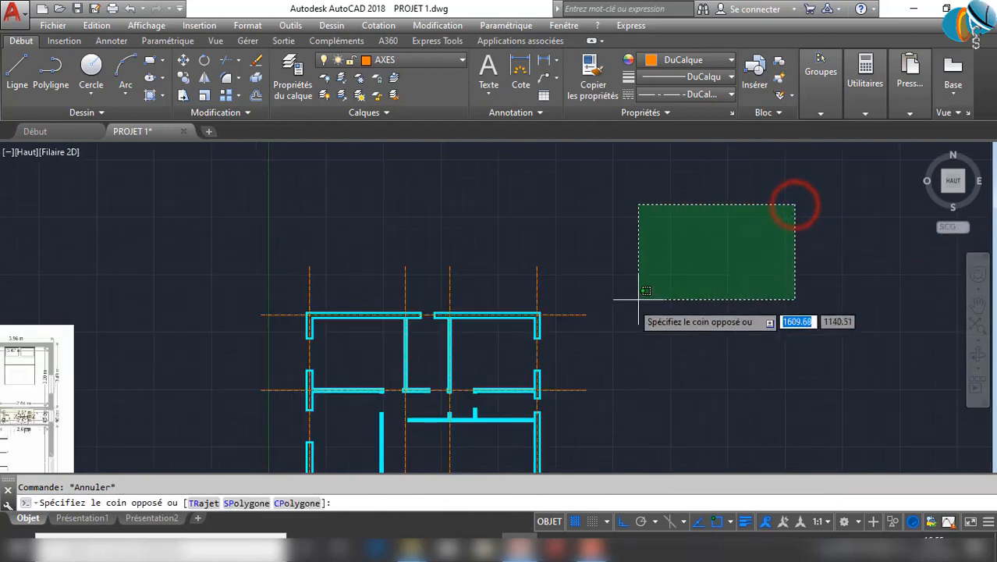
pyautogui.click(600, 337)
pyautogui.click(597, 188)
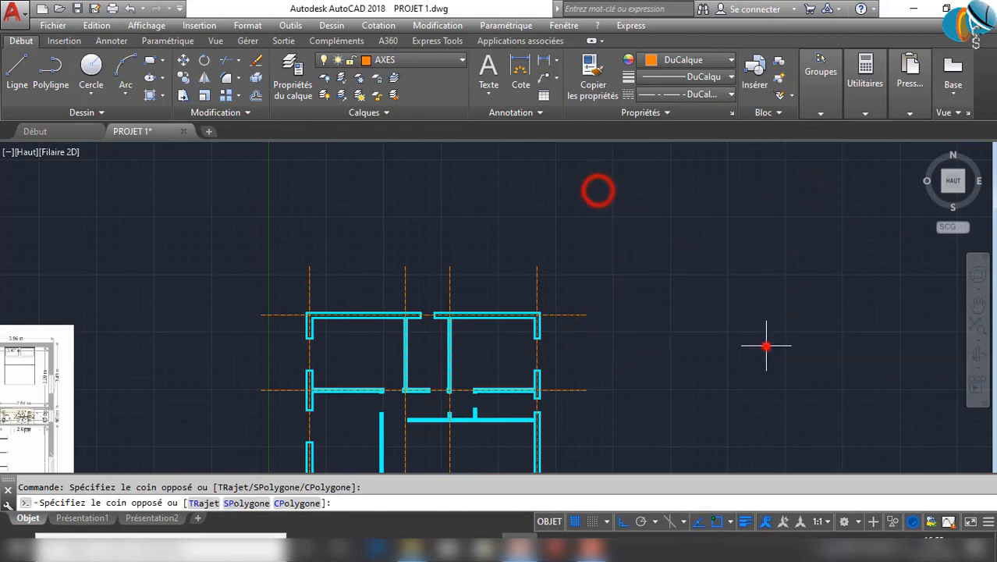
pyautogui.click(765, 345)
pyautogui.click(864, 199)
pyautogui.click(658, 334)
# Lasso-select the upper rooms' walls and centerlines, add right exterior wall segments with further selection boxes, and clear the selection
pyautogui.moveTo(863, 414)
pyautogui.mouseDown()
pyautogui.moveTo(775, 283)
pyautogui.moveTo(597, 156)
pyautogui.moveTo(297, 382)
pyautogui.moveTo(451, 263)
pyautogui.moveTo(707, 276)
pyautogui.moveTo(421, 296)
pyautogui.moveTo(819, 352)
pyautogui.moveTo(781, 327)
pyautogui.moveTo(547, 356)
pyautogui.moveTo(755, 291)
pyautogui.mouseUp()
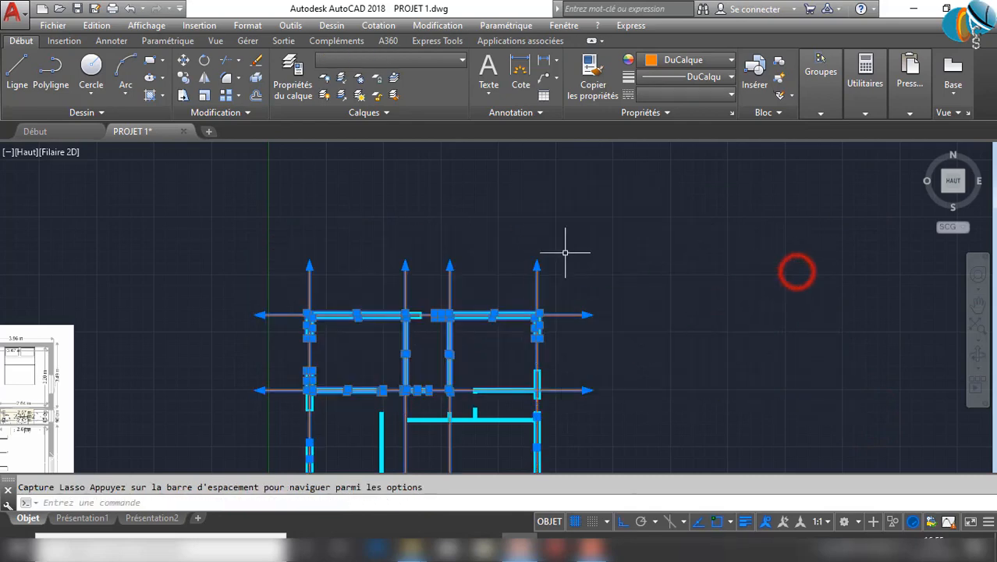
pyautogui.click(618, 194)
pyautogui.click(786, 352)
pyautogui.click(648, 190)
pyautogui.click(847, 375)
pyautogui.click(904, 271)
pyautogui.click(703, 431)
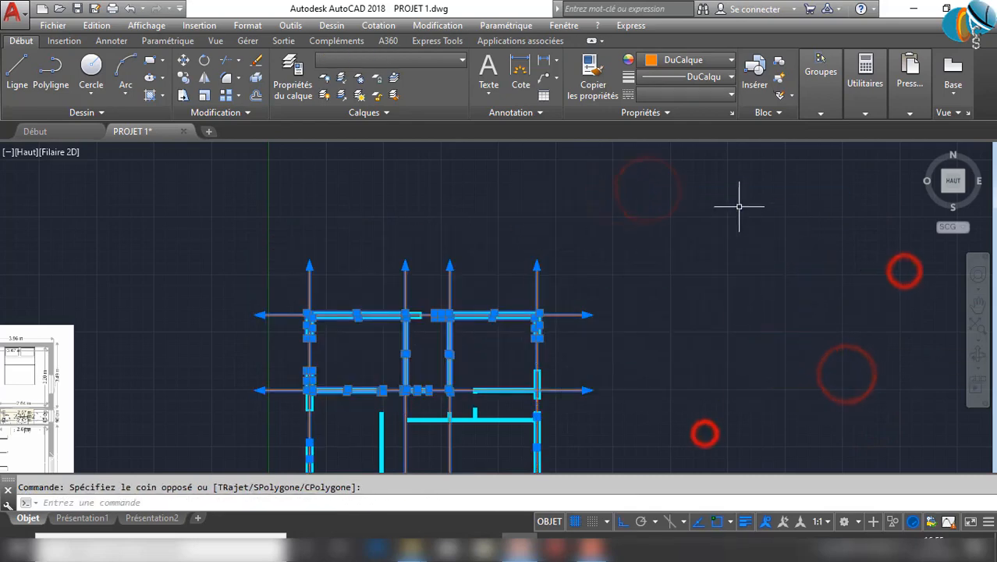
pyautogui.click(739, 207)
pyautogui.click(567, 354)
pyautogui.click(522, 224)
pyautogui.click(859, 445)
pyautogui.click(882, 317)
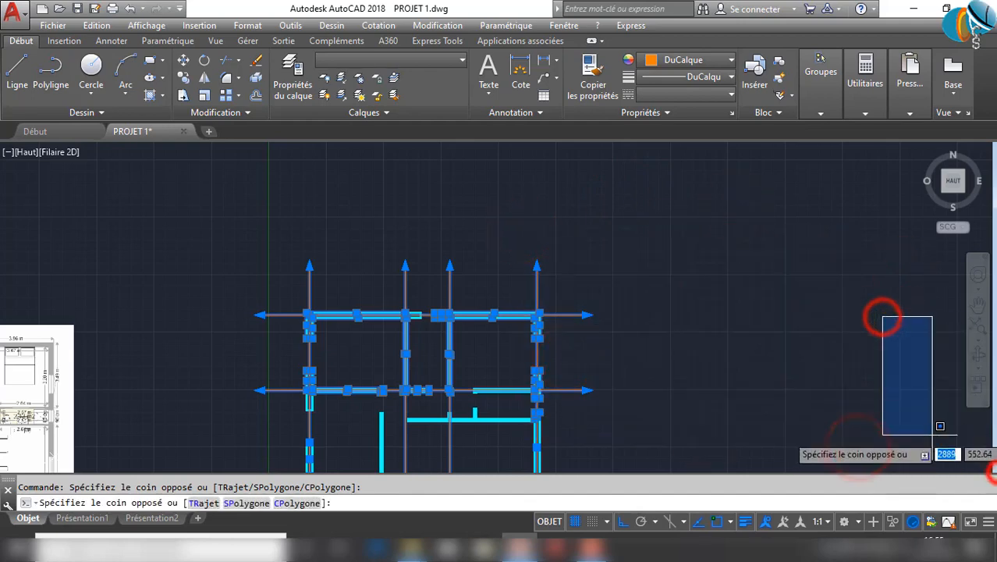
pyautogui.click(919, 428)
pyautogui.click(527, 272)
pyautogui.click(782, 427)
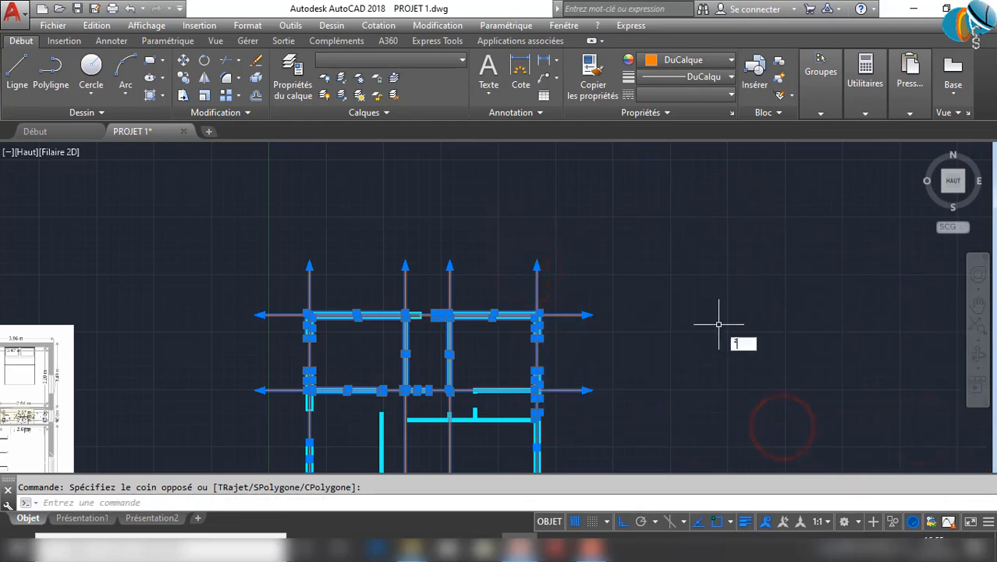
pyautogui.press('Escape')
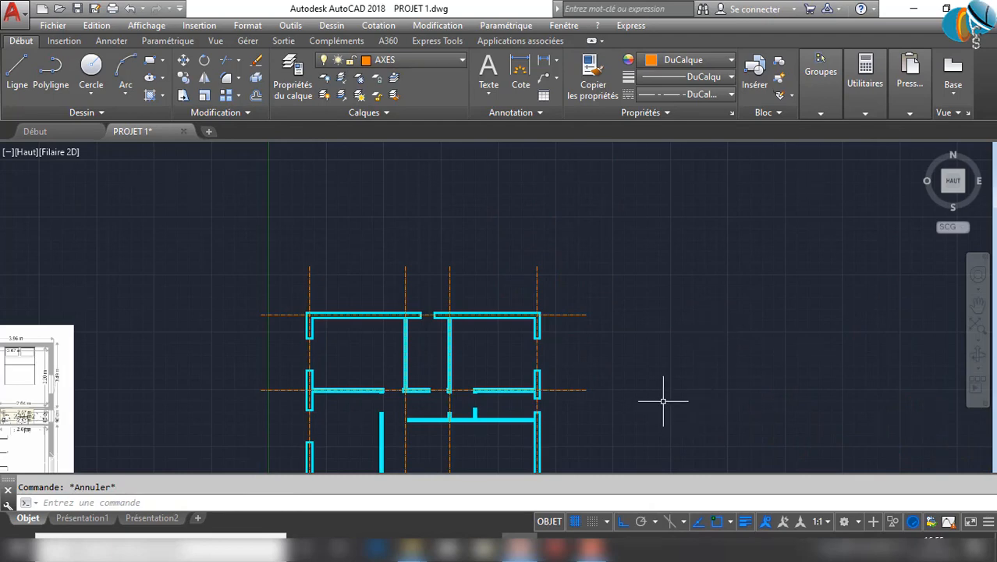
pyautogui.moveTo(664, 401); pyautogui.dragTo(715, 248, button='middle')
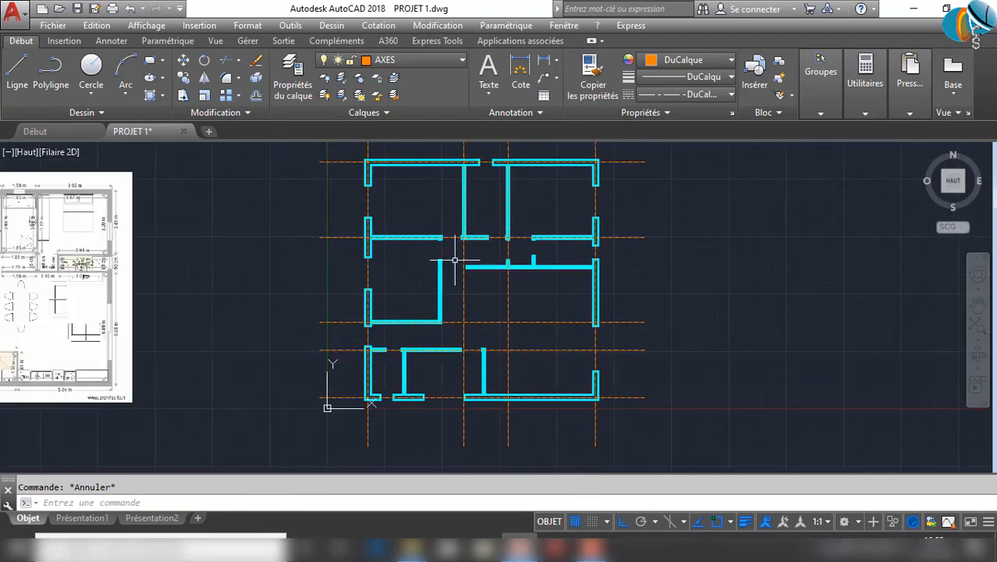
pyautogui.moveTo(455, 260); pyautogui.dragTo(460, 301, button='middle')
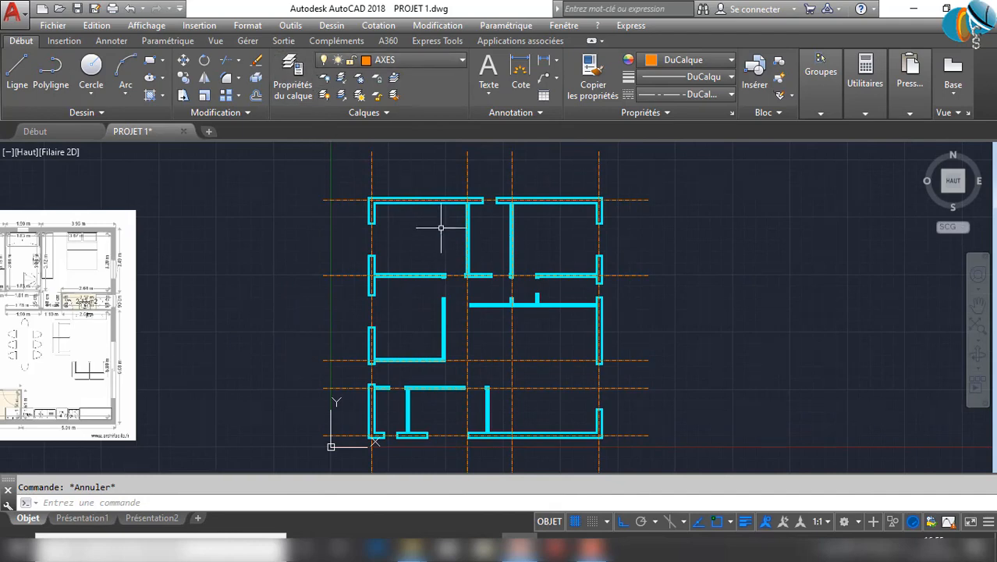